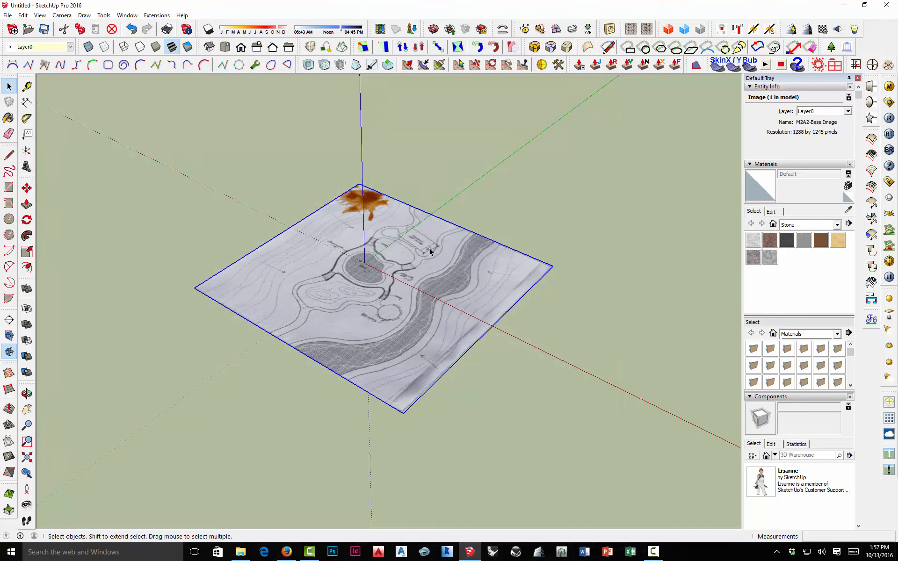
# Resize the whole model using the Tape Measure so the pavilion's dimensioned edge on the base image is 50' long.
pyautogui.moveTo(463, 253); pyautogui.dragTo(329, 327, button='middle')
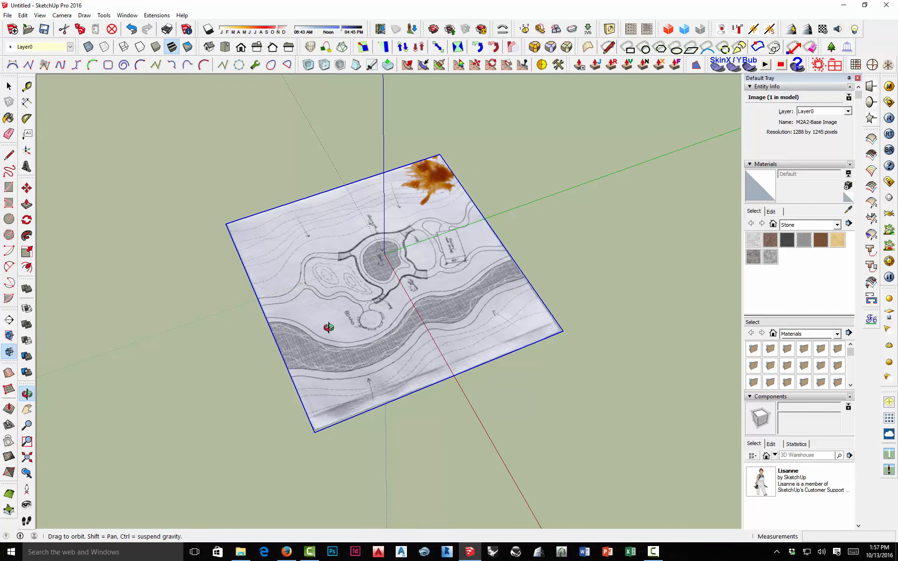
pyautogui.scroll(4, 478, 255)
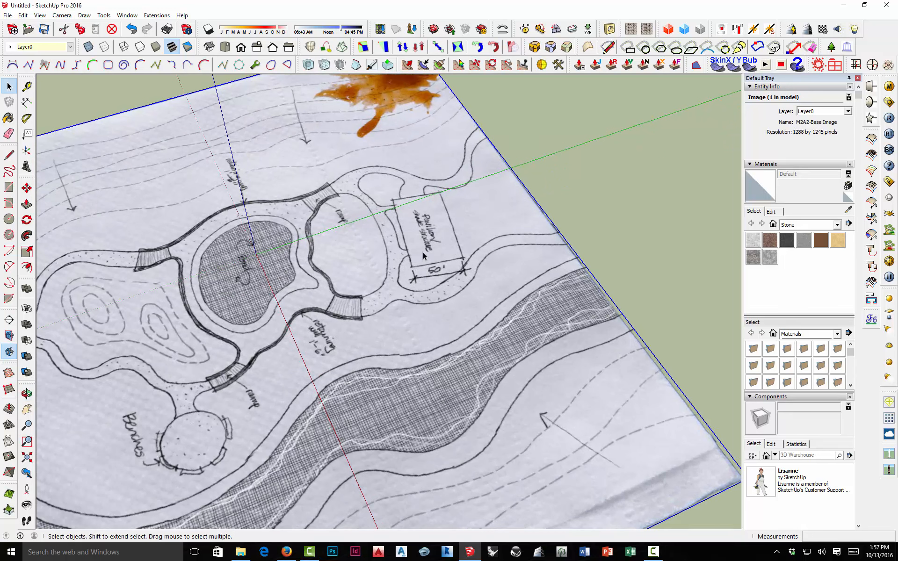
pyautogui.click(27, 87)
pyautogui.scroll(5, 420, 254)
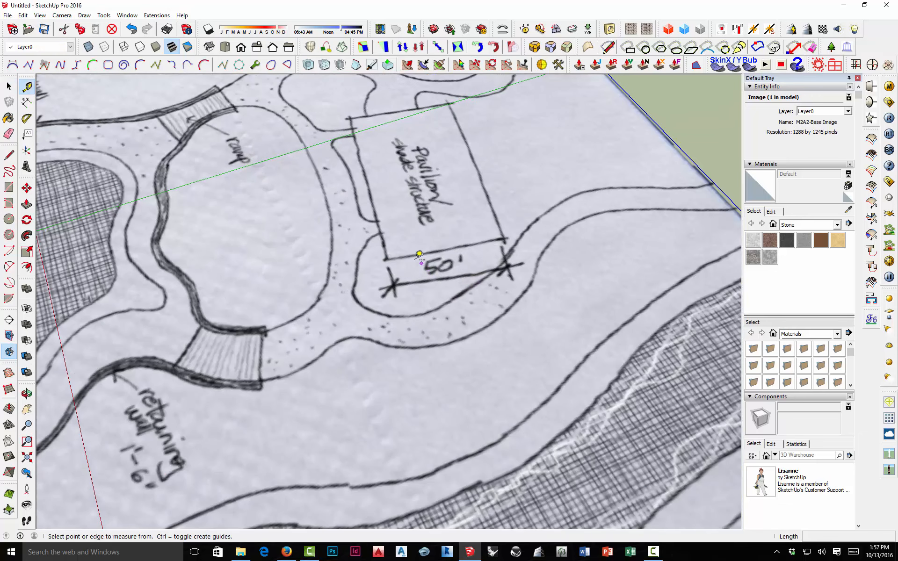
pyautogui.click(388, 258)
pyautogui.click(505, 237)
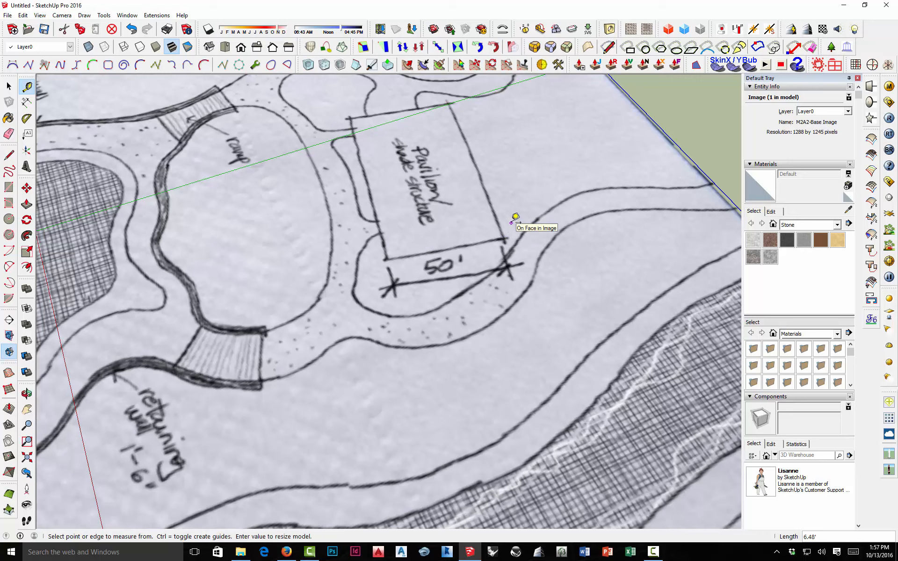
pyautogui.write('05')
pyautogui.press('Return')
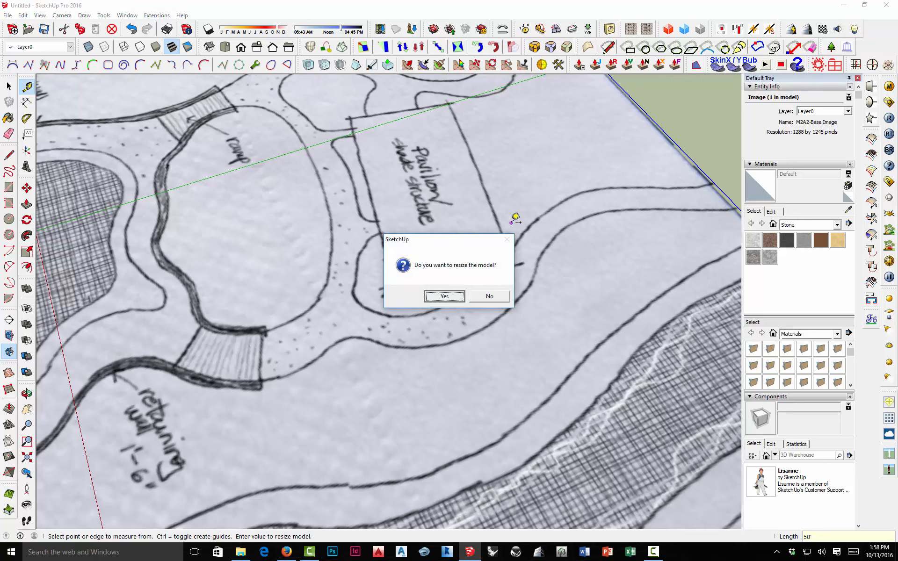
pyautogui.click(453, 297)
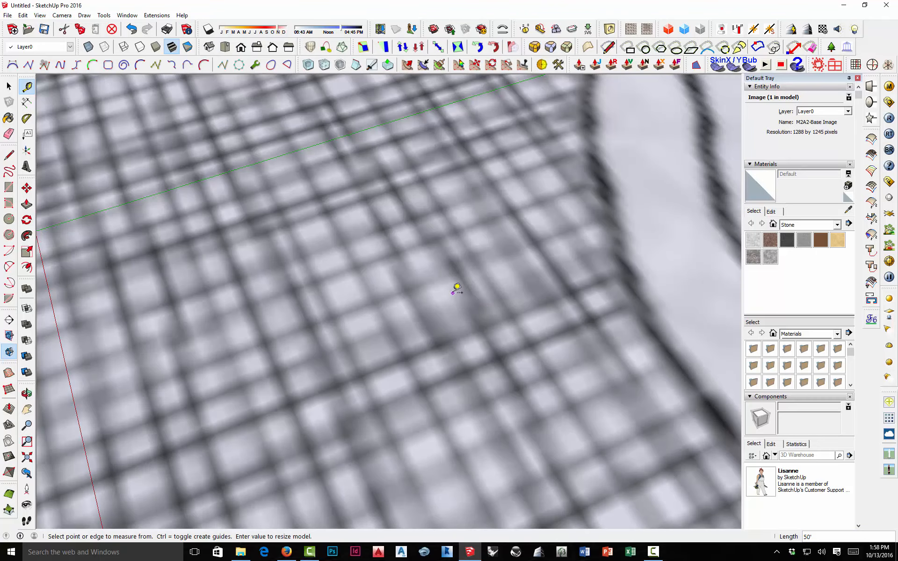
# Remeasure the pavilion's dimensioned edge to check the scale of the base image.
pyautogui.scroll(-5, 455, 288)
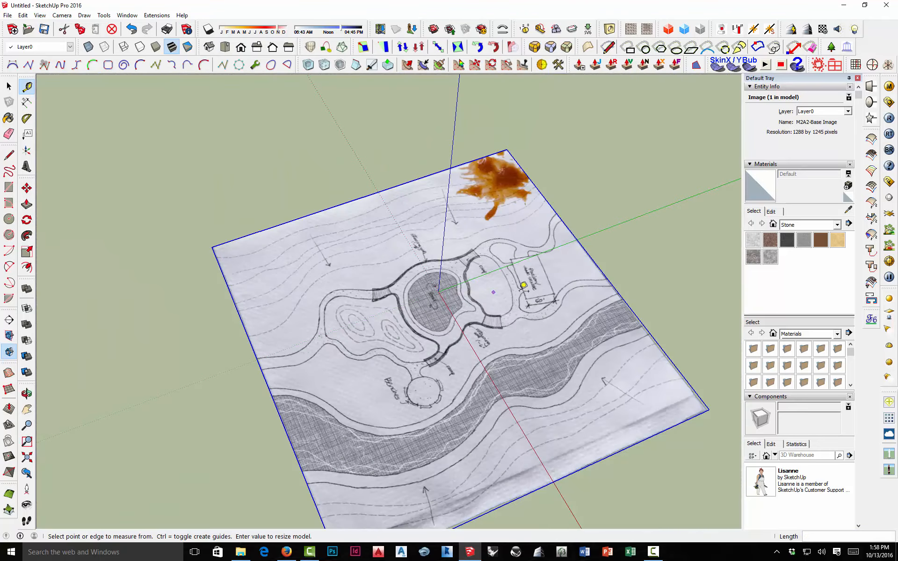
pyautogui.scroll(7, 524, 296)
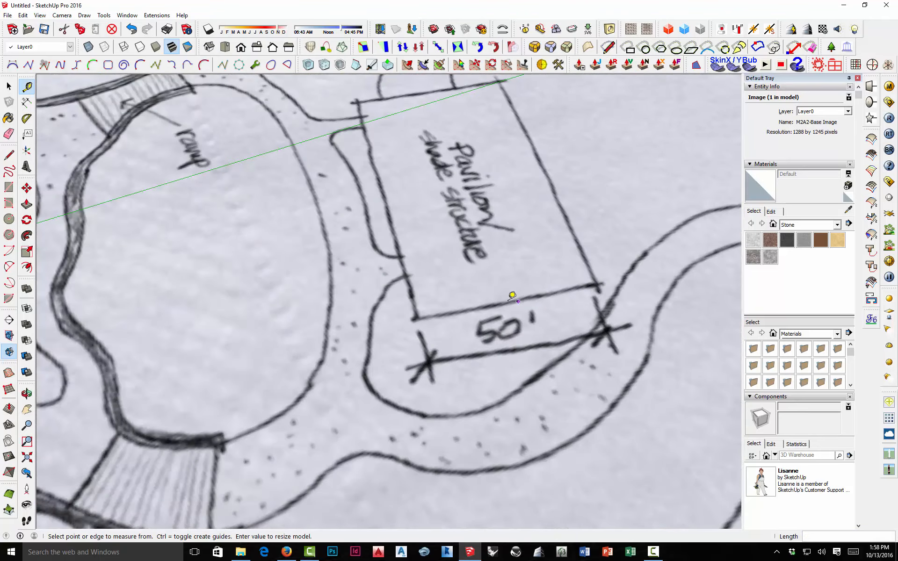
pyautogui.click(417, 319)
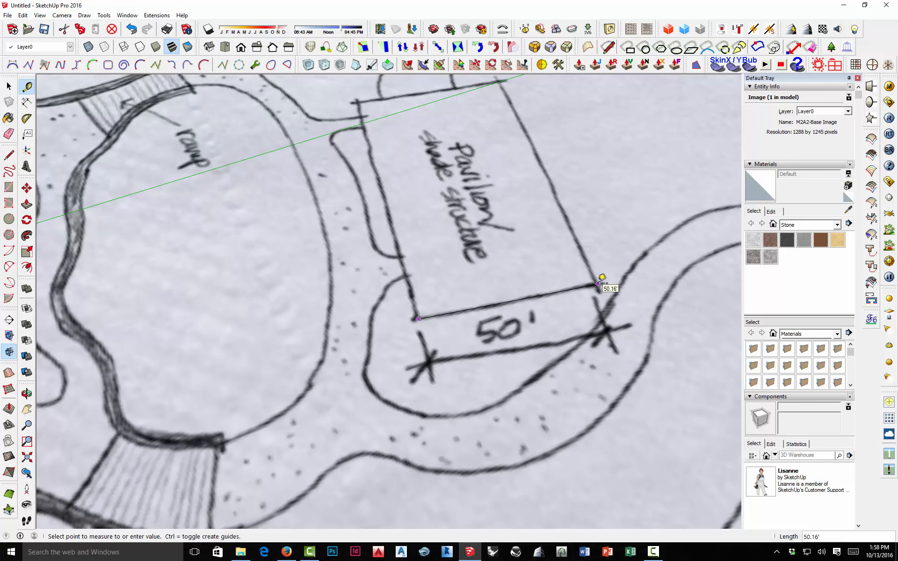
pyautogui.click(599, 283)
# Measure the width of the path beside the ramp near the pavilion and of the path between the pond and retaining wall.
pyautogui.scroll(-3, 489, 234)
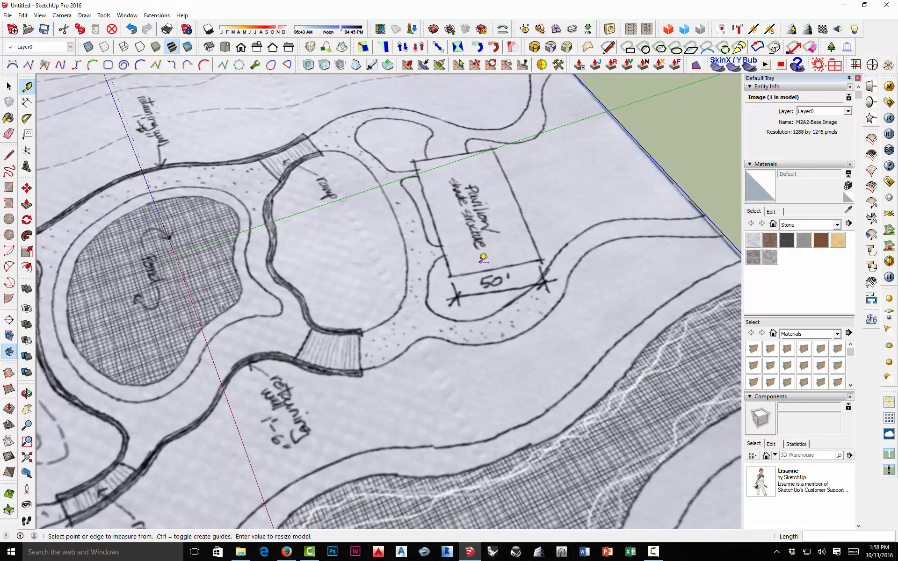
pyautogui.scroll(3, 416, 328)
pyautogui.click(361, 311)
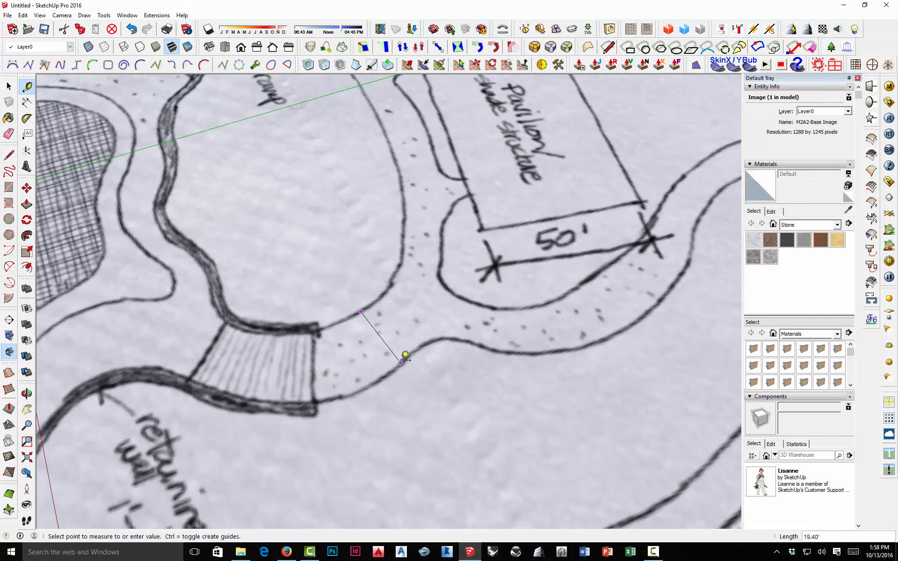
pyautogui.click(407, 320)
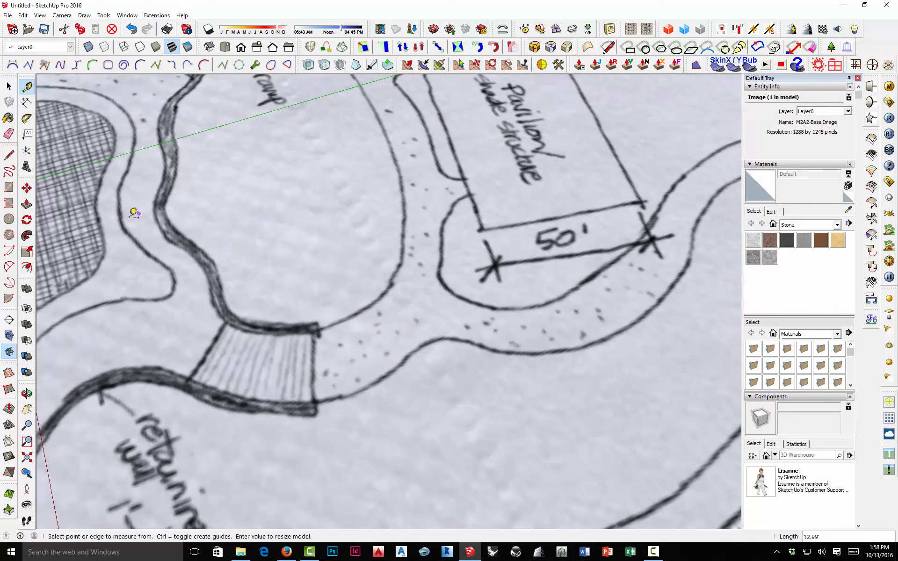
pyautogui.doubleClick(130, 227)
pyautogui.click(128, 232)
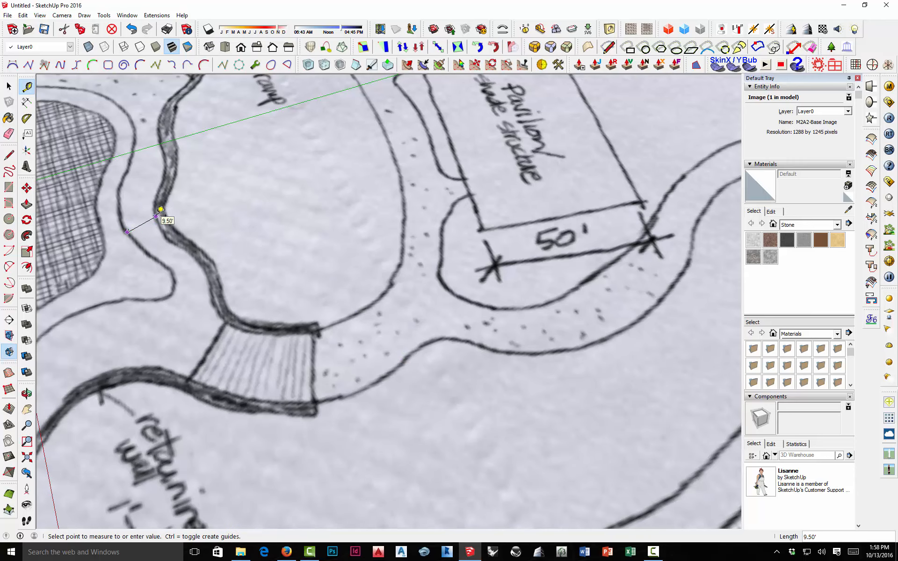
pyautogui.click(161, 209)
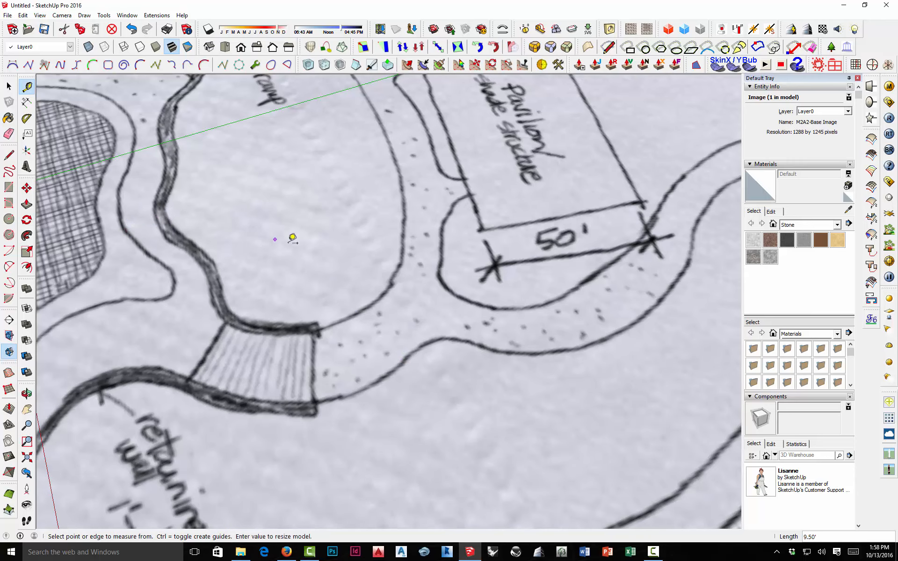
pyautogui.scroll(-3, 365, 252)
pyautogui.scroll(-2, 437, 284)
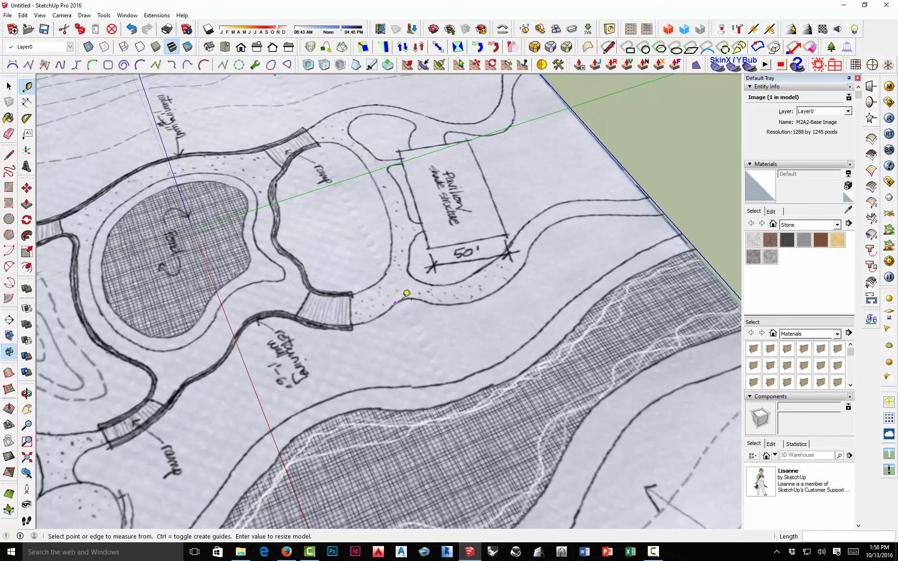
pyautogui.scroll(-2, 426, 291)
pyautogui.moveTo(458, 276); pyautogui.dragTo(437, 329, button='middle')
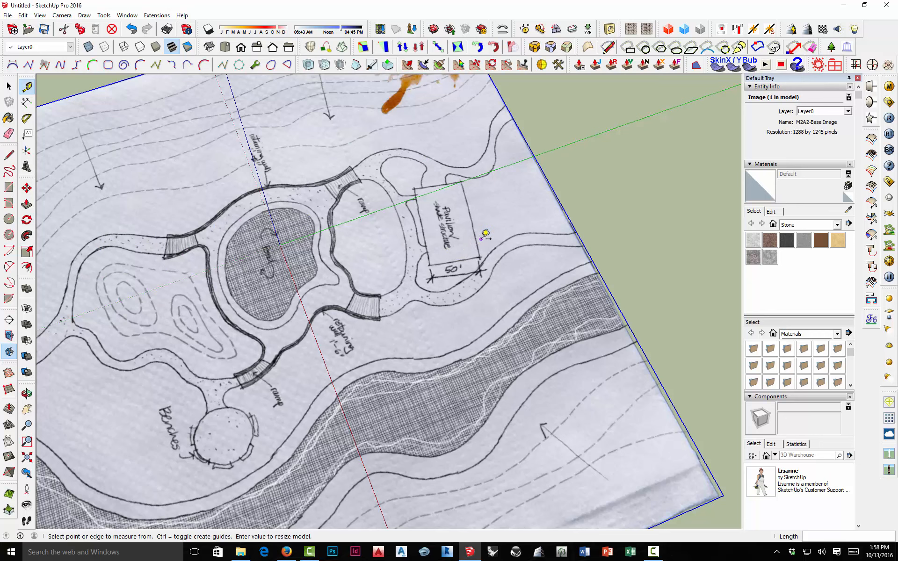
pyautogui.scroll(-3, 485, 234)
# Copy the base image straight up along the blue axis, well above the original.
pyautogui.click(9, 87)
pyautogui.moveTo(231, 343); pyautogui.dragTo(372, 225, button='middle')
pyautogui.scroll(-3, 380, 294)
pyautogui.moveTo(407, 336); pyautogui.dragTo(402, 270, button='middle')
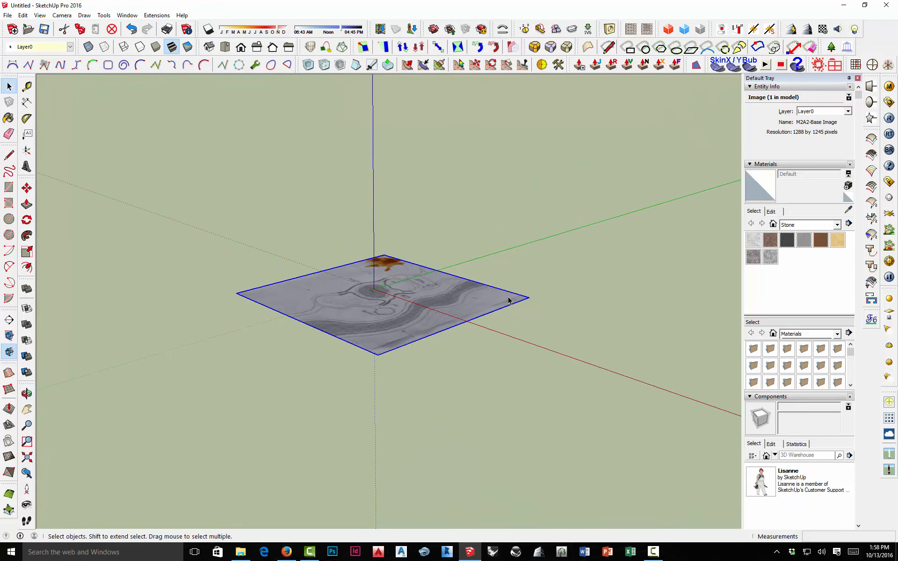
pyautogui.press('m')
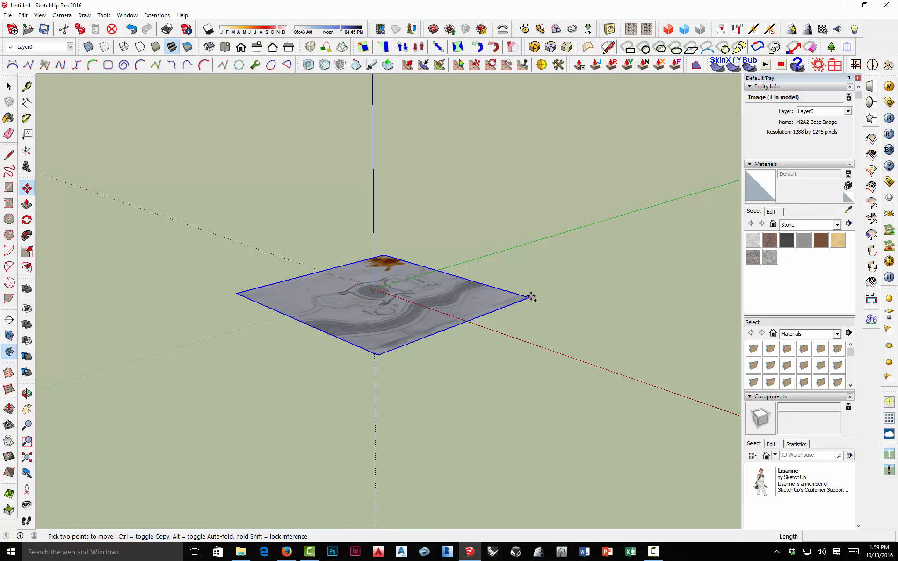
pyautogui.press('ctrl')
pyautogui.click(528, 296)
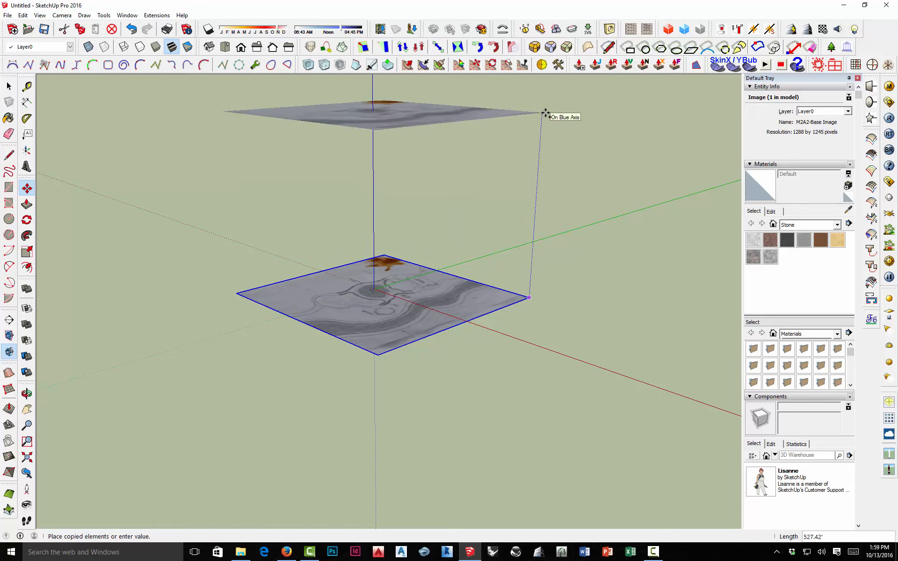
pyautogui.scroll(-3, 544, 115)
pyautogui.click(544, 96)
pyautogui.moveTo(545, 96); pyautogui.dragTo(491, 237, button='middle')
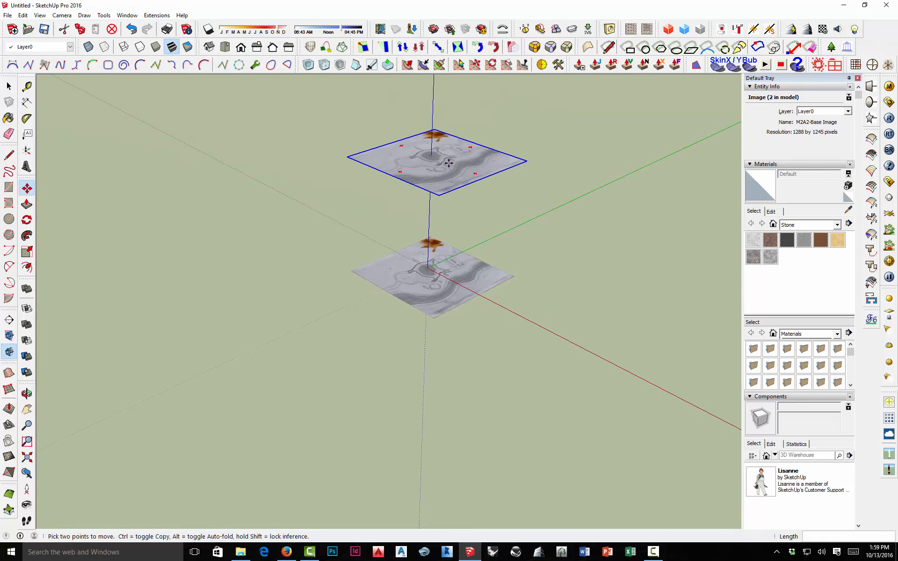
# Hide the raised copy of the base image and select the original at ground level.
pyautogui.press('space')
pyautogui.rightClick(447, 165)
pyautogui.click(469, 187)
pyautogui.click(437, 282)
pyautogui.moveTo(440, 276); pyautogui.dragTo(462, 242, button='middle')
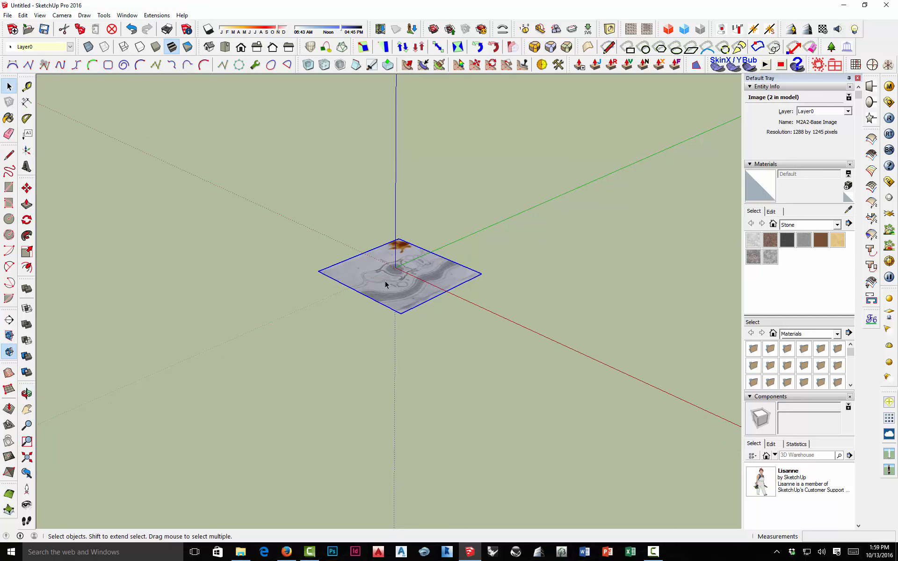
# Explode the ground-level base image into a textured face.
pyautogui.scroll(1, 386, 284)
pyautogui.scroll(3, 386, 285)
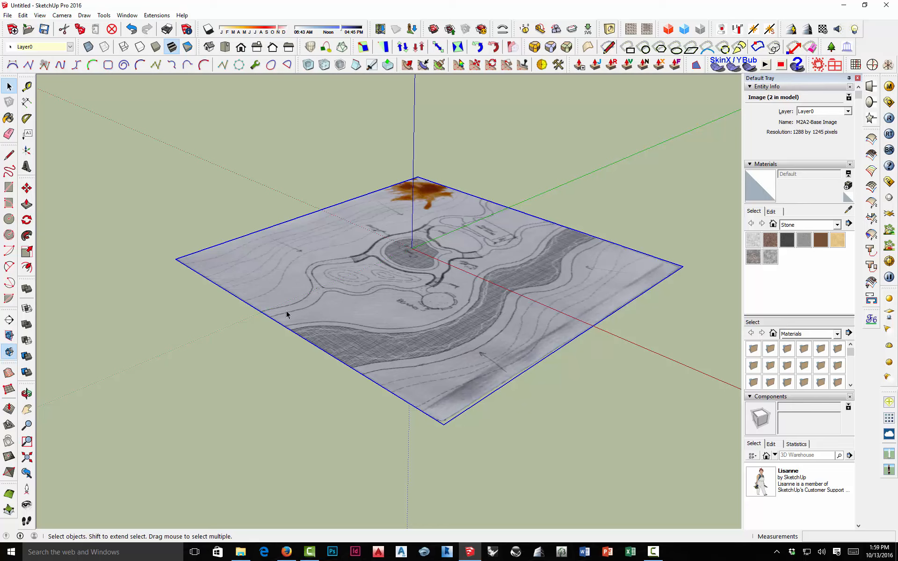
pyautogui.scroll(-2, 280, 246)
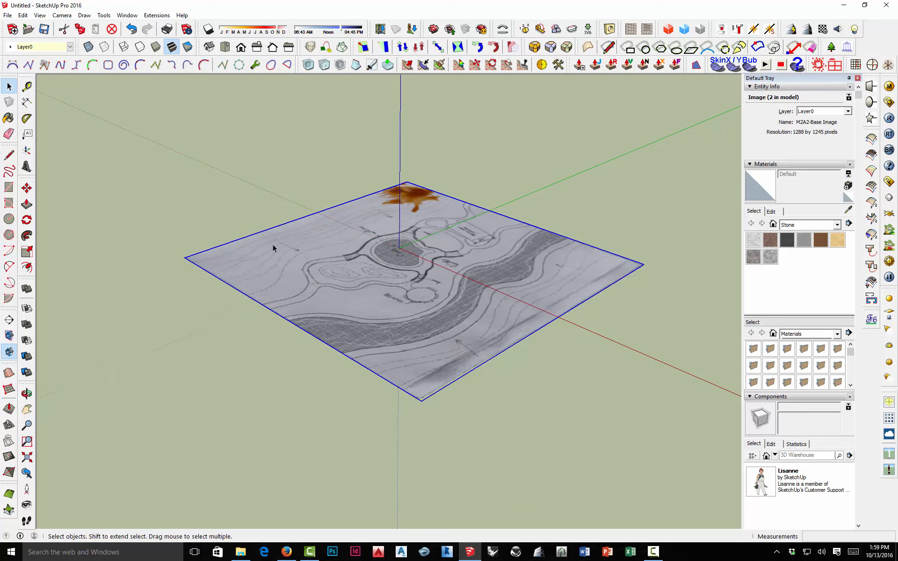
pyautogui.scroll(4, 282, 244)
pyautogui.scroll(-3, 282, 243)
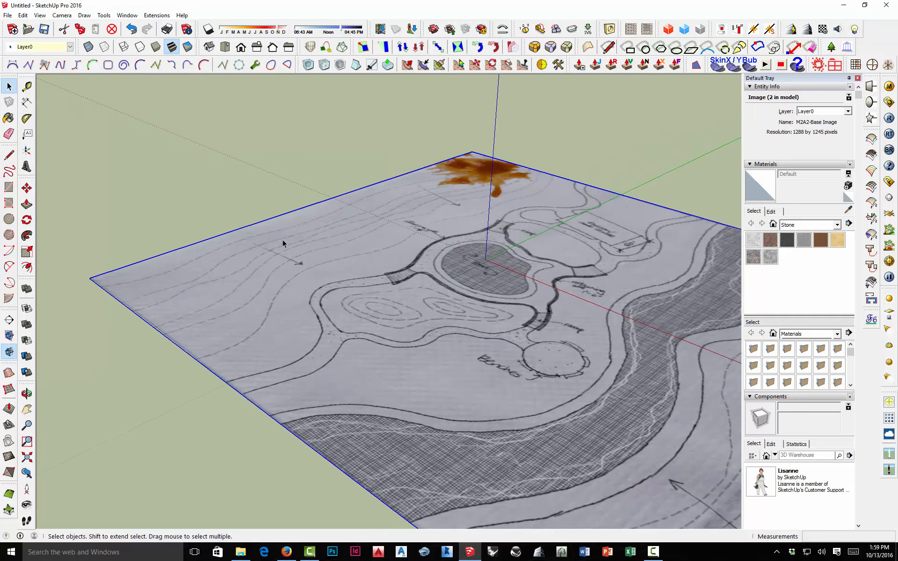
pyautogui.scroll(2, 356, 294)
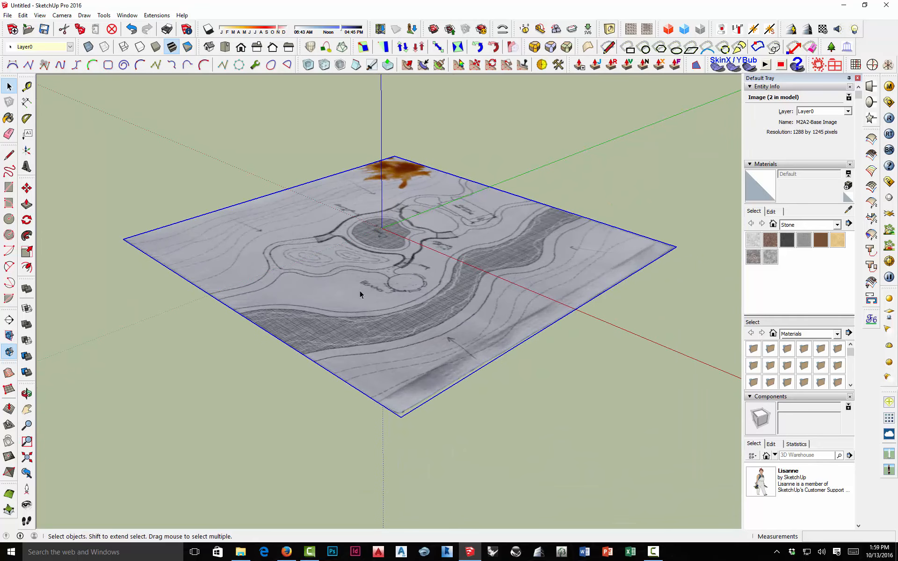
pyautogui.rightClick(385, 259)
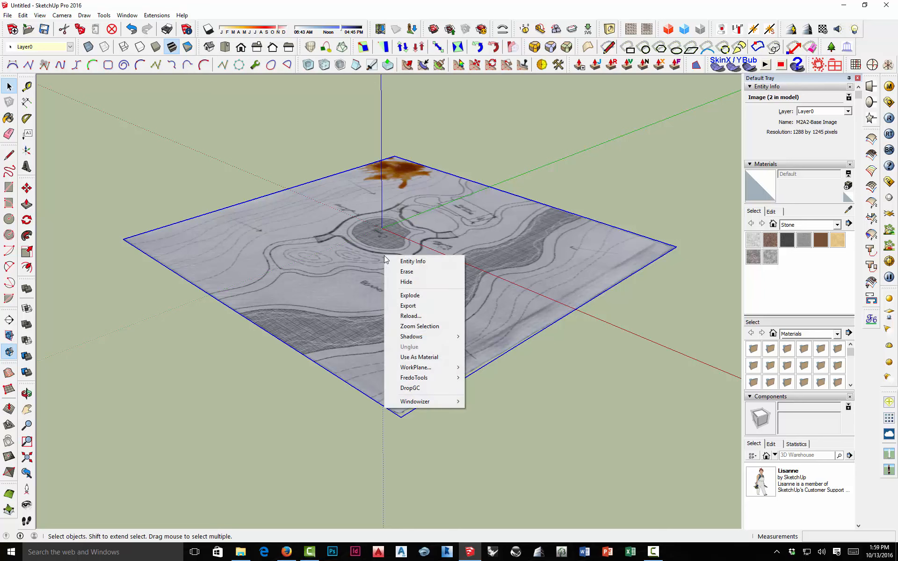
pyautogui.click(406, 300)
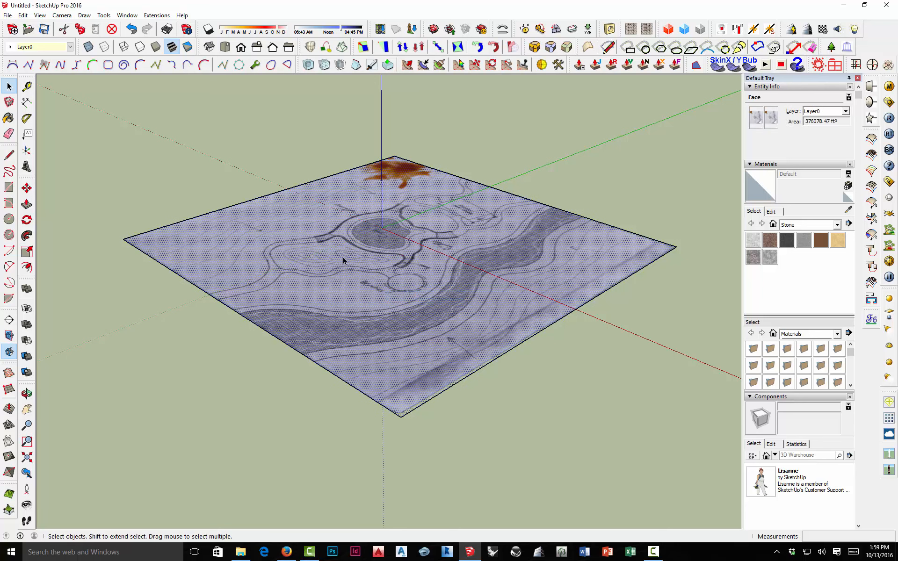
# Inspect the exploded image by selecting its face, and clear the selection.
pyautogui.click(231, 192)
pyautogui.click(230, 226)
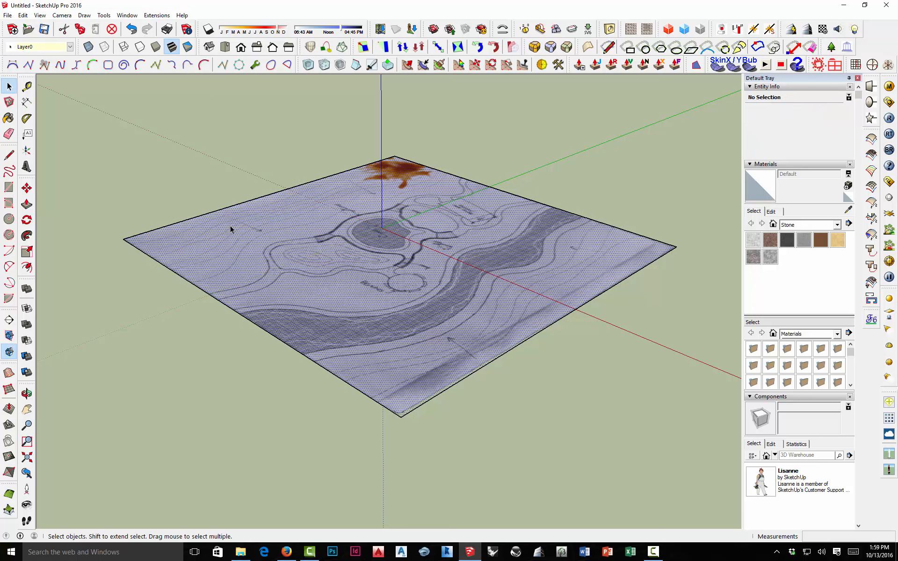
pyautogui.click(244, 191)
pyautogui.moveTo(268, 228); pyautogui.dragTo(344, 305, button='middle')
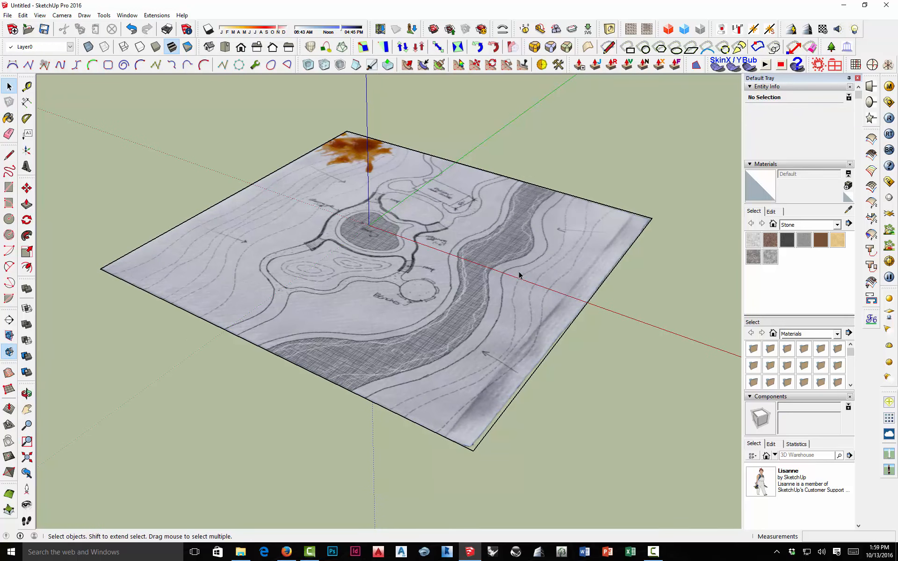
pyautogui.click(463, 262)
pyautogui.scroll(-4, 408, 265)
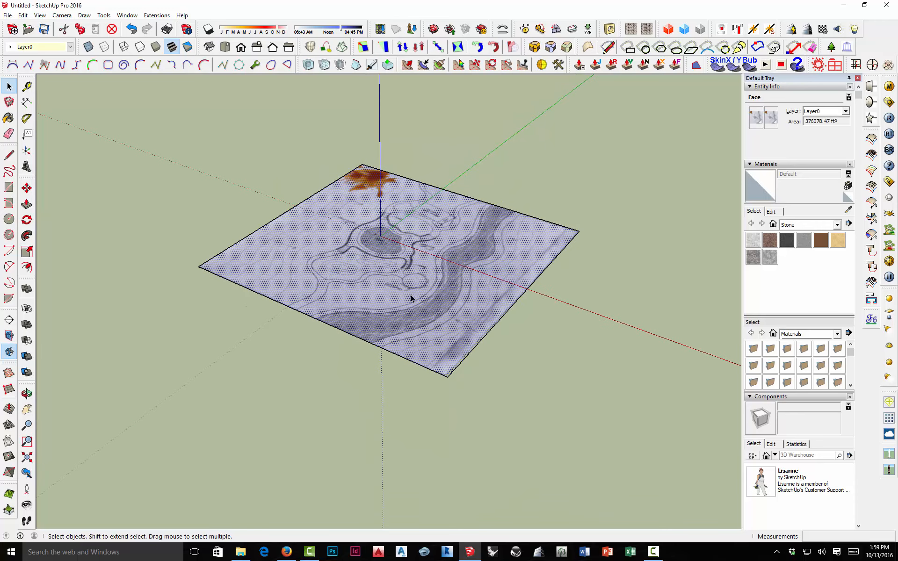
pyautogui.moveTo(411, 296); pyautogui.dragTo(419, 315, button='middle')
pyautogui.press('space')
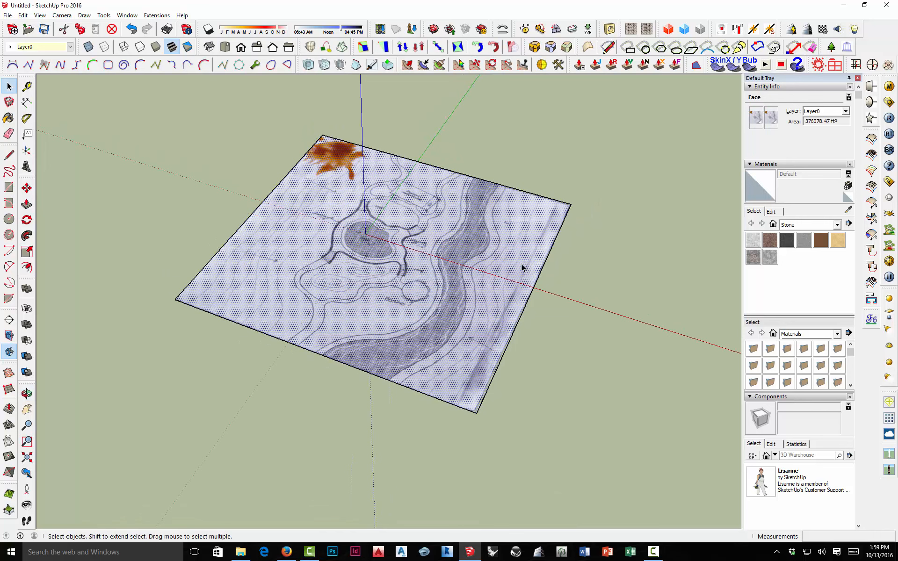
pyautogui.click(555, 277)
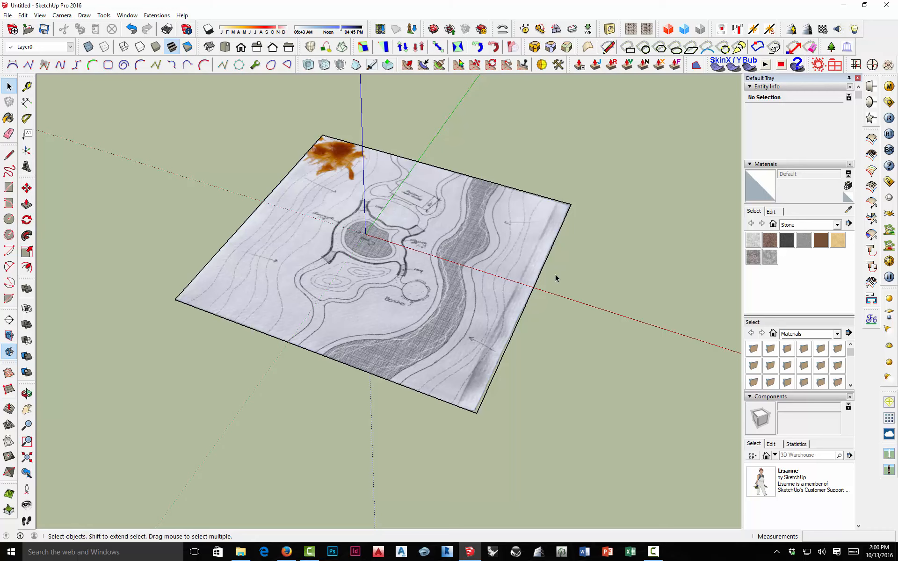
pyautogui.scroll(4, 442, 371)
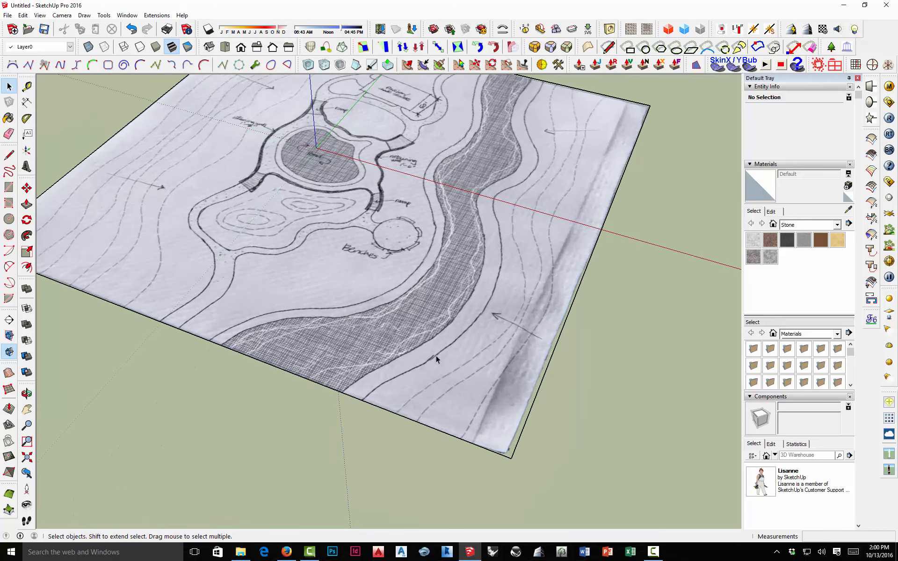
pyautogui.scroll(4, 435, 358)
pyautogui.scroll(-1, 478, 323)
pyautogui.scroll(-3, 478, 323)
pyautogui.moveTo(444, 334); pyautogui.dragTo(271, 401, button='middle')
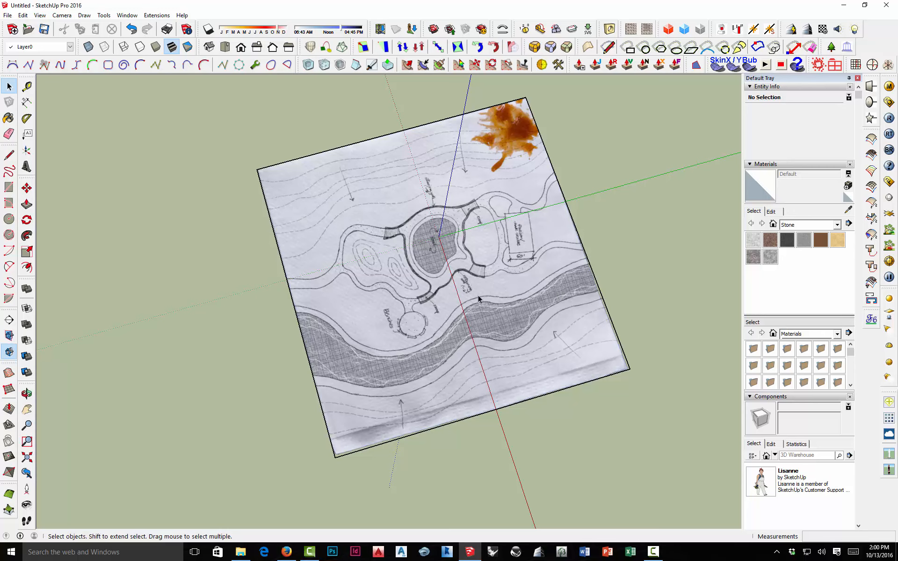
pyautogui.scroll(-4, 426, 297)
pyautogui.moveTo(392, 340)
pyautogui.mouseDown(button='middle')
pyautogui.moveTo(492, 310)
pyautogui.moveTo(441, 327)
pyautogui.mouseUp(button='middle')
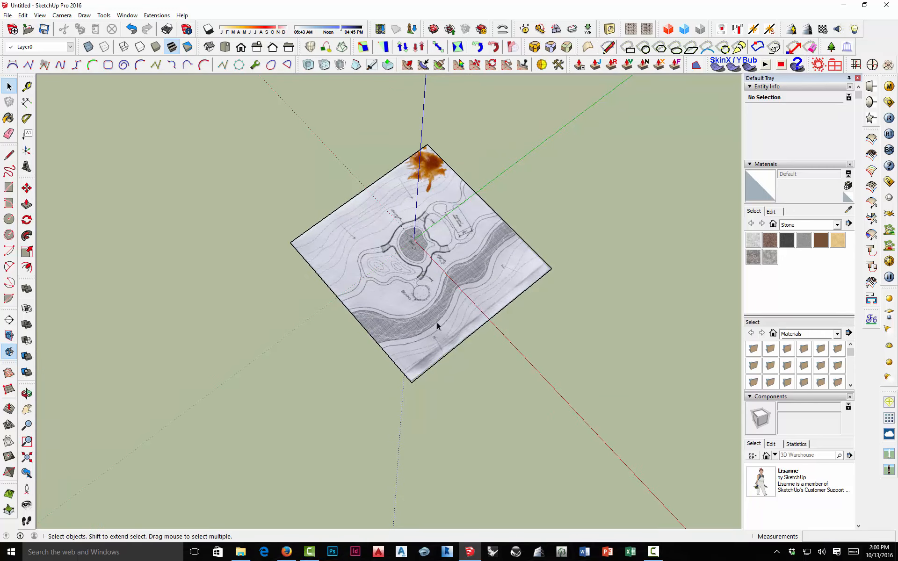
# Examine the hatched river, the solid bank lines and the dashed contours on the plan from several angles.
pyautogui.scroll(6, 421, 327)
pyautogui.keyDown('shift'); pyautogui.moveTo(364, 324); pyautogui.dragTo(359, 322); pyautogui.keyUp('shift')
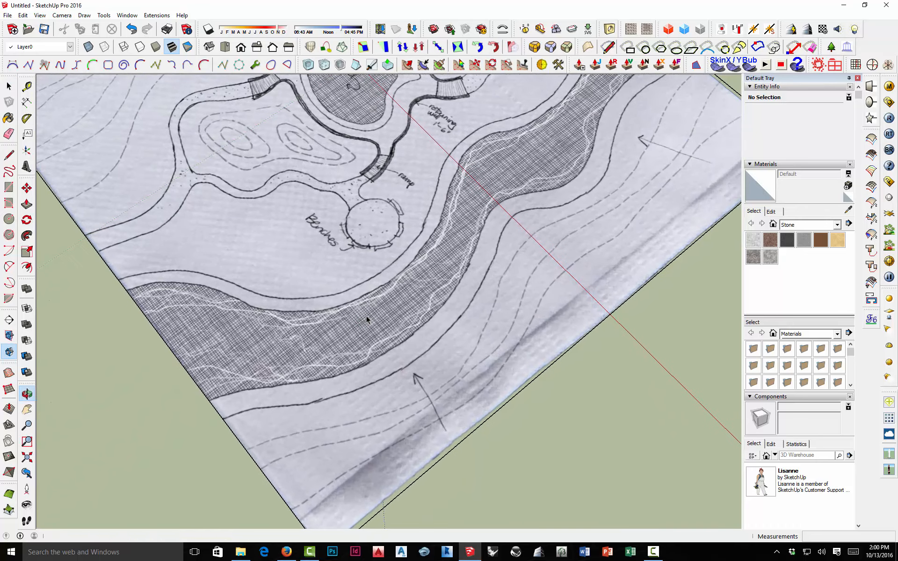
pyautogui.moveTo(377, 299); pyautogui.dragTo(392, 297, button='middle')
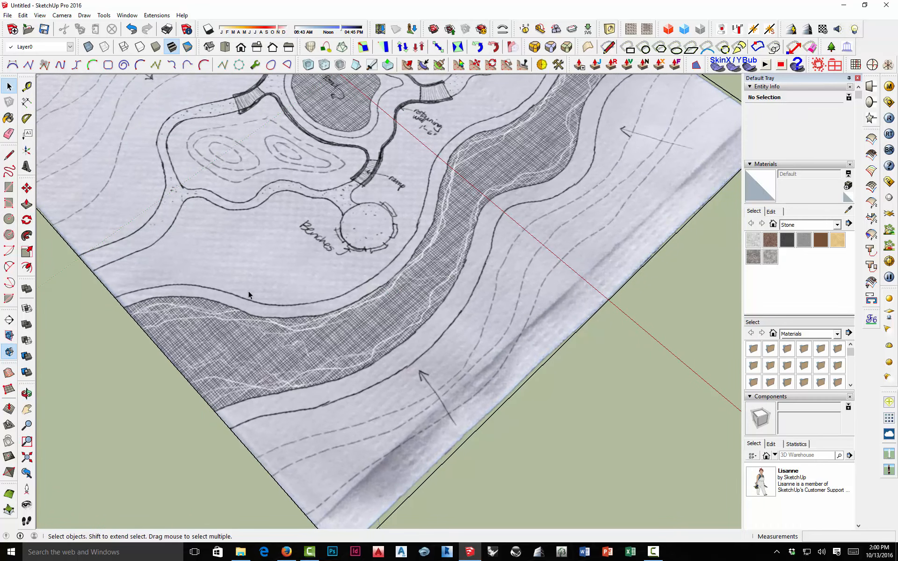
pyautogui.scroll(-2, 237, 298)
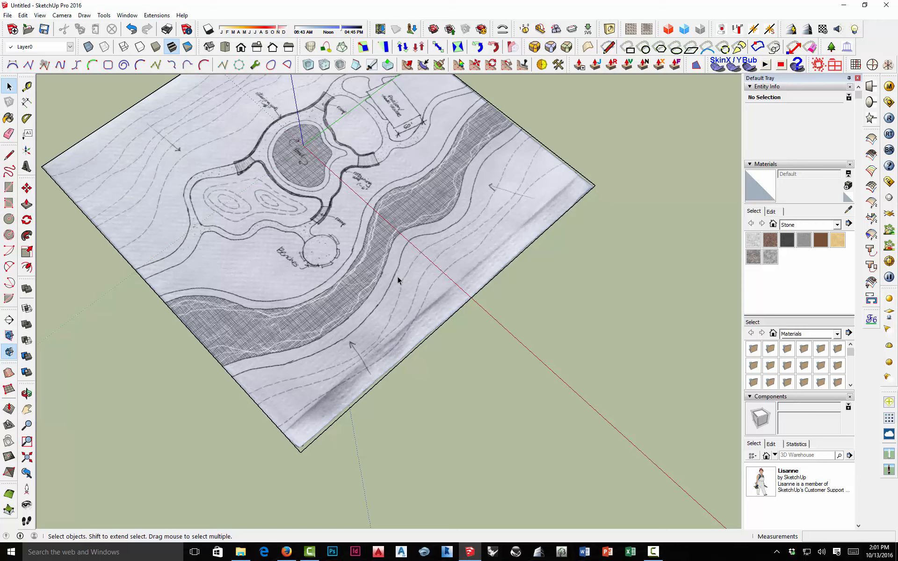
pyautogui.moveTo(334, 275)
pyautogui.mouseDown(button='middle')
pyautogui.moveTo(457, 230)
pyautogui.moveTo(343, 362)
pyautogui.mouseUp(button='middle')
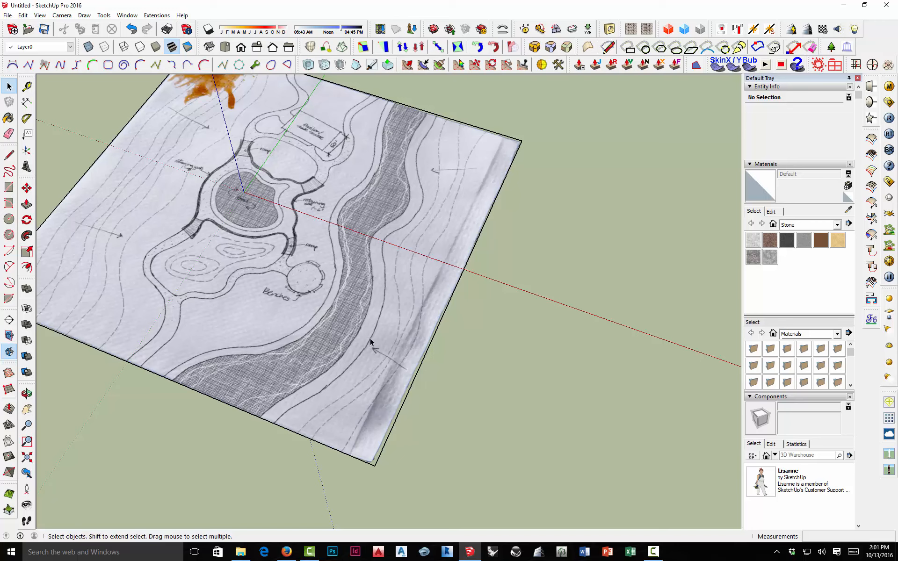
pyautogui.scroll(-3, 371, 343)
pyautogui.moveTo(400, 301); pyautogui.dragTo(330, 357, button='middle')
pyautogui.scroll(5, 329, 344)
pyautogui.scroll(-5, 330, 345)
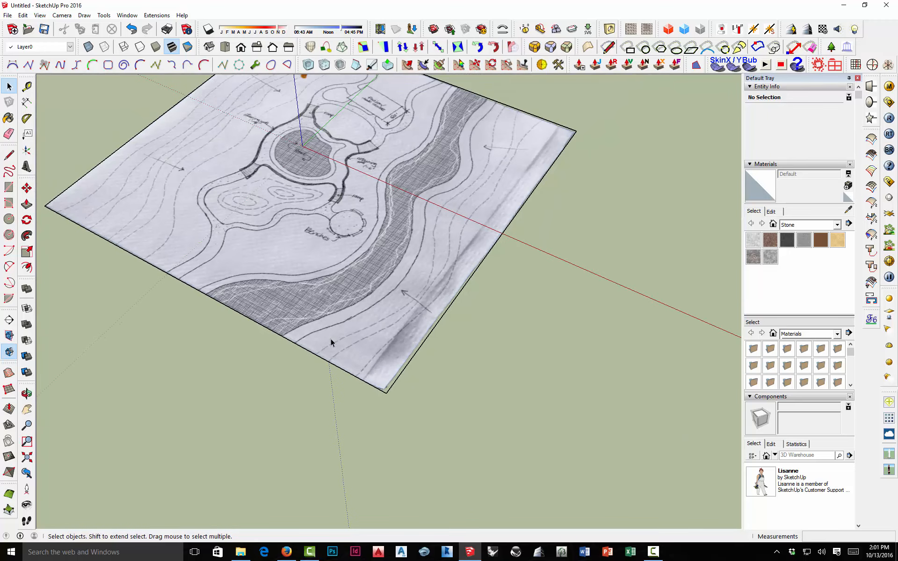
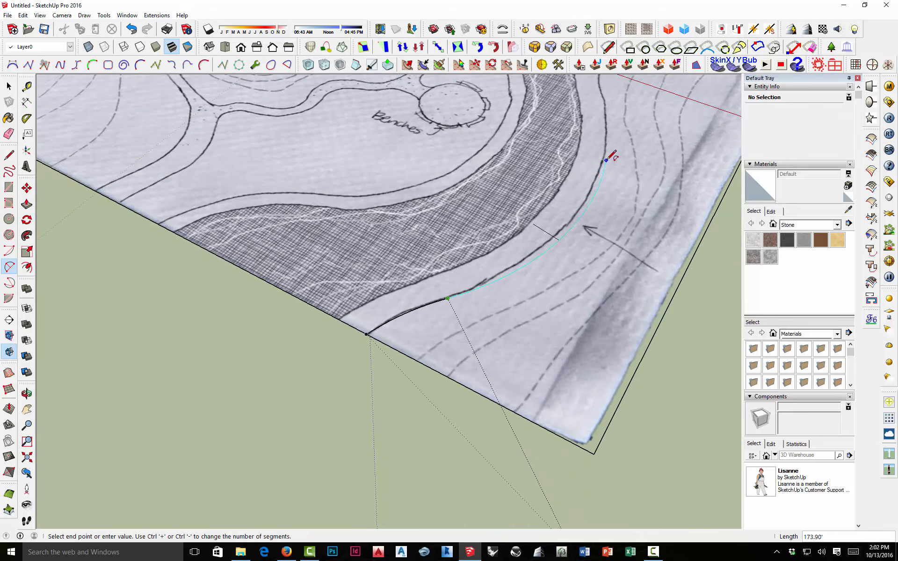
# Try to continue the first arc along the solid line outside the hatched river with a short tangent arc about 9 ft long.
pyautogui.moveTo(612, 157); pyautogui.dragTo(513, 232, button='middle')
pyautogui.scroll(-5, 512, 232)
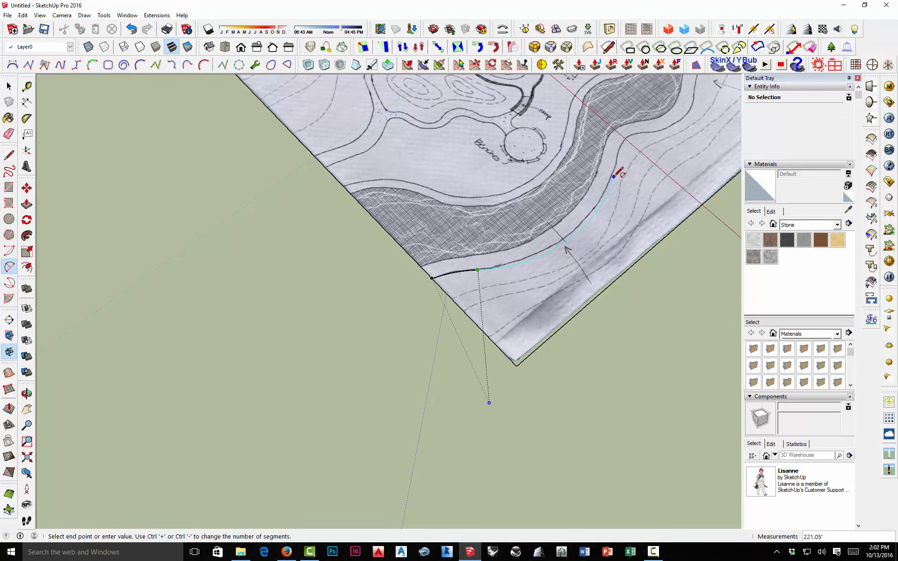
pyautogui.scroll(3, 621, 169)
pyautogui.moveTo(622, 171); pyautogui.dragTo(374, 157, button='middle')
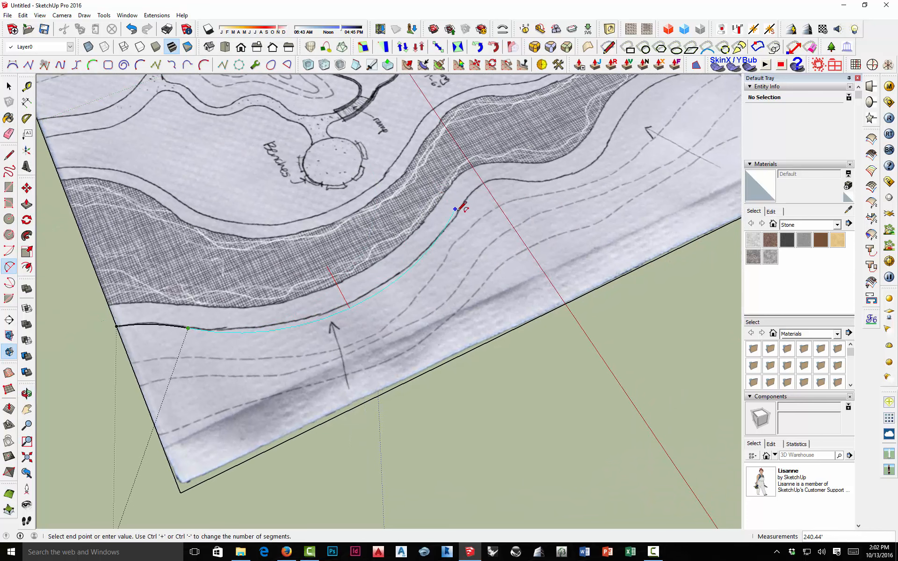
pyautogui.scroll(2, 461, 208)
pyautogui.moveTo(459, 208); pyautogui.dragTo(481, 172, button='middle')
pyautogui.scroll(-2, 481, 195)
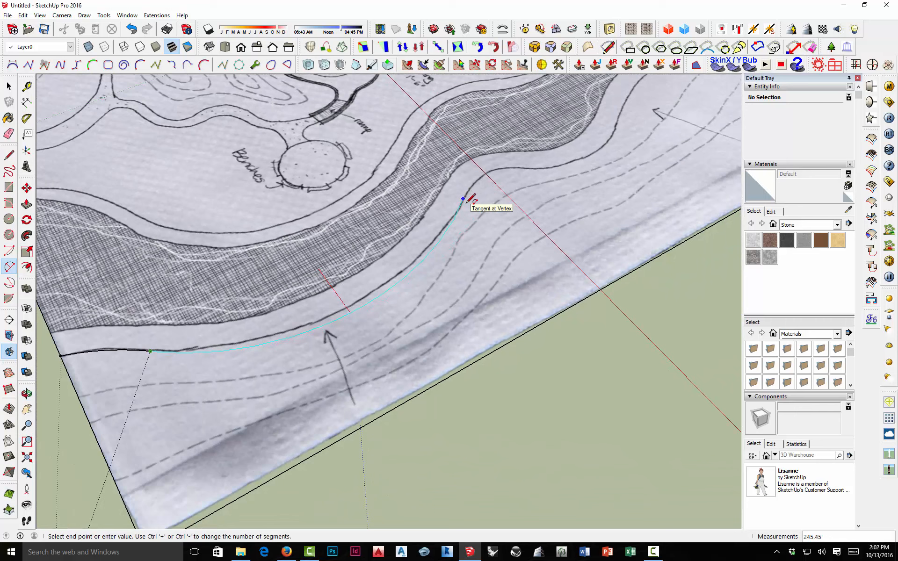
pyautogui.scroll(5, 217, 341)
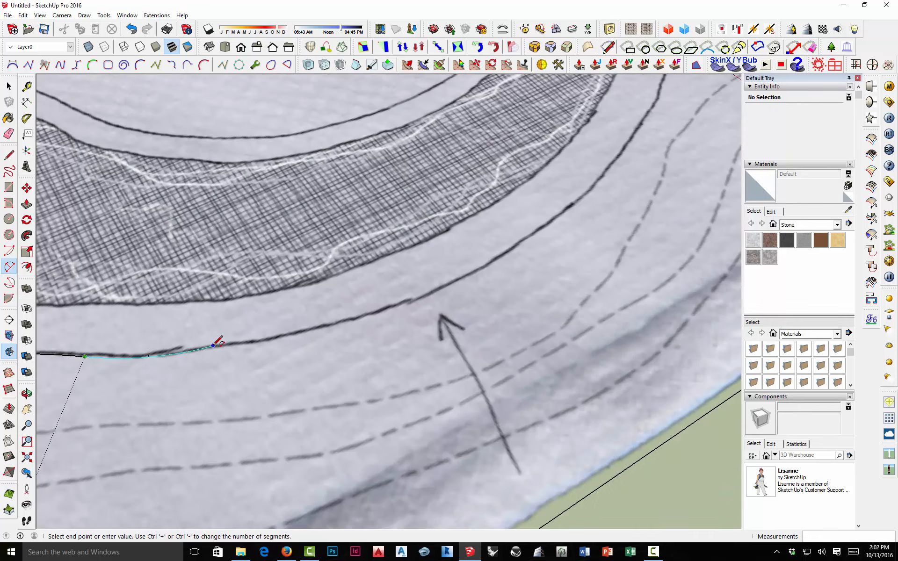
pyautogui.moveTo(201, 341)
pyautogui.mouseDown(button='middle')
pyautogui.moveTo(422, 311)
pyautogui.moveTo(288, 335)
pyautogui.mouseUp(button='middle')
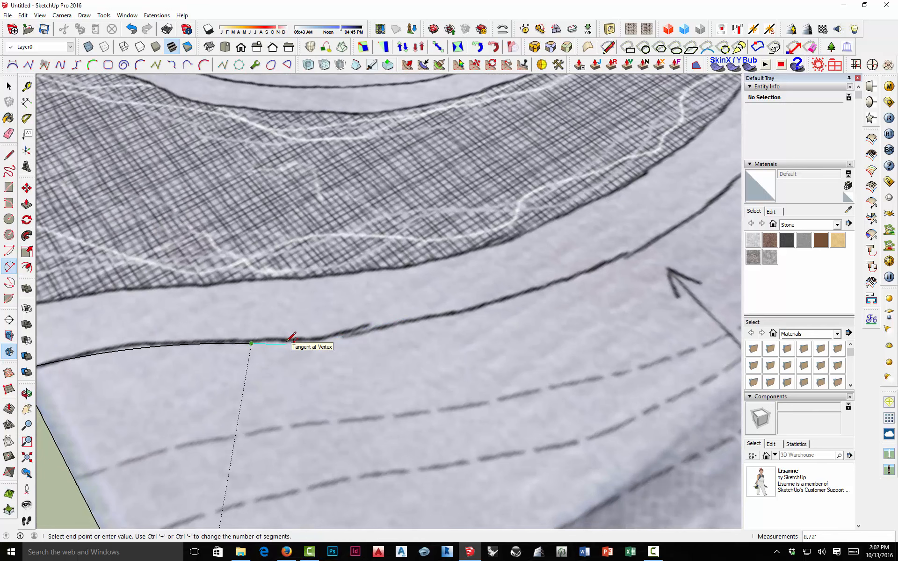
pyautogui.doubleClick(286, 344)
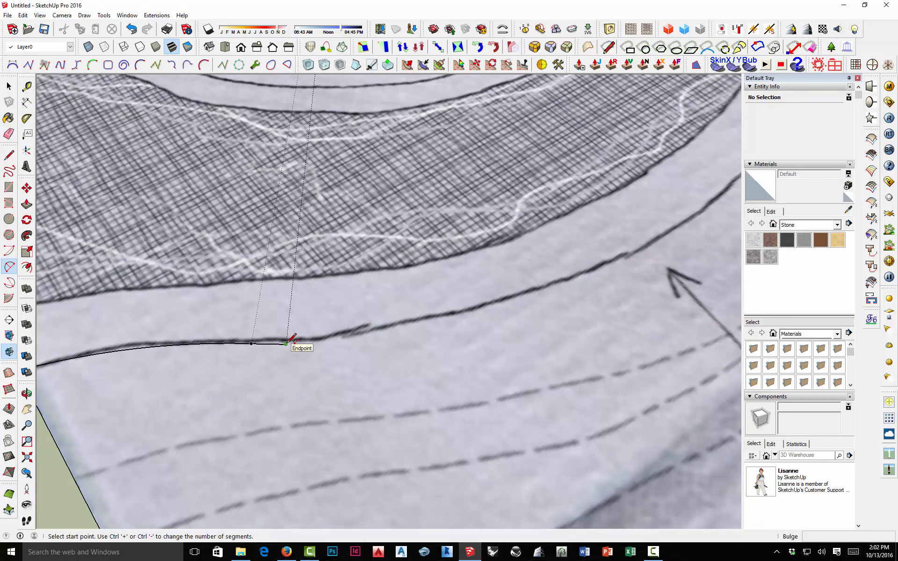
pyautogui.click(286, 343)
pyautogui.scroll(-4, 283, 330)
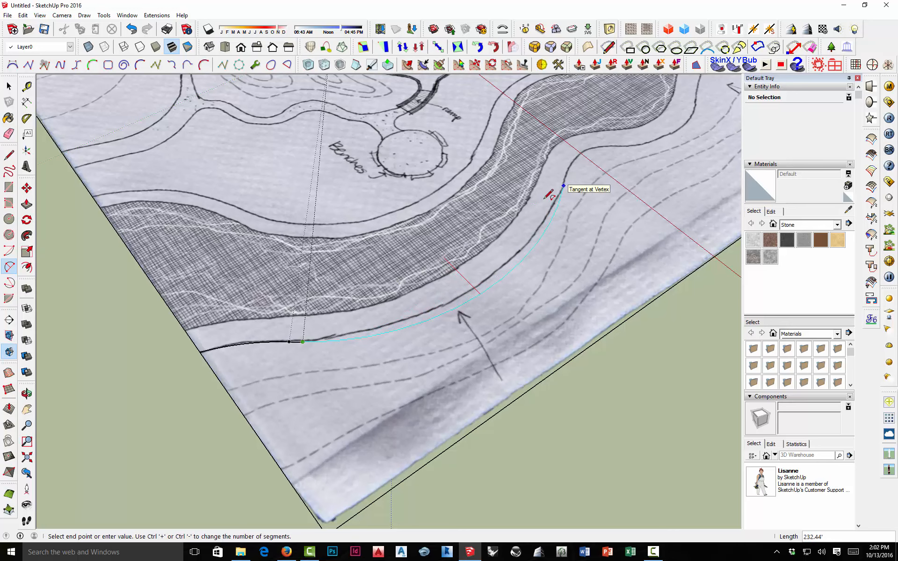
pyautogui.press('Escape')
# Delete the short tangent arc and the first arc at the start of the traced line outside the river.
pyautogui.scroll(6, 302, 332)
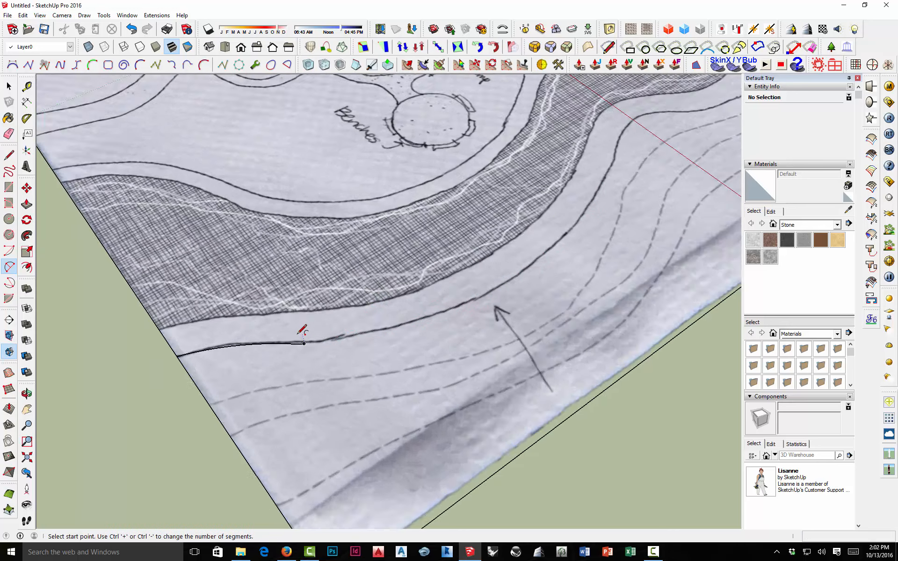
pyautogui.press('space')
pyautogui.click(296, 358)
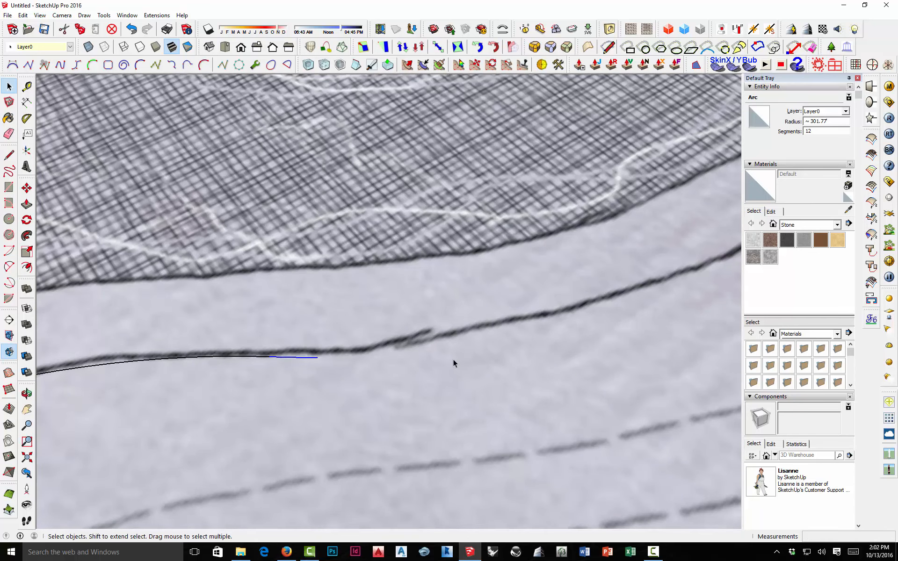
pyautogui.click(291, 361)
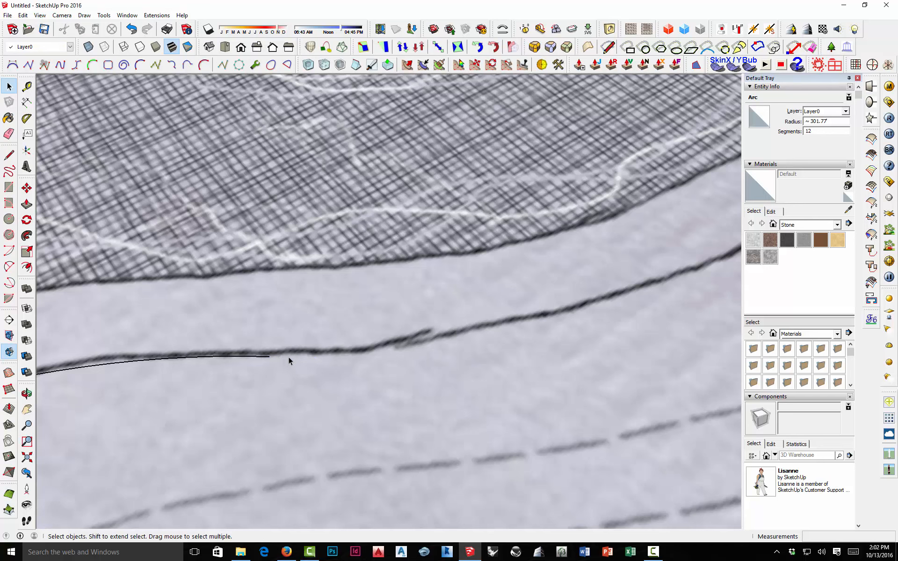
pyautogui.click(268, 357)
pyautogui.scroll(-2, 391, 347)
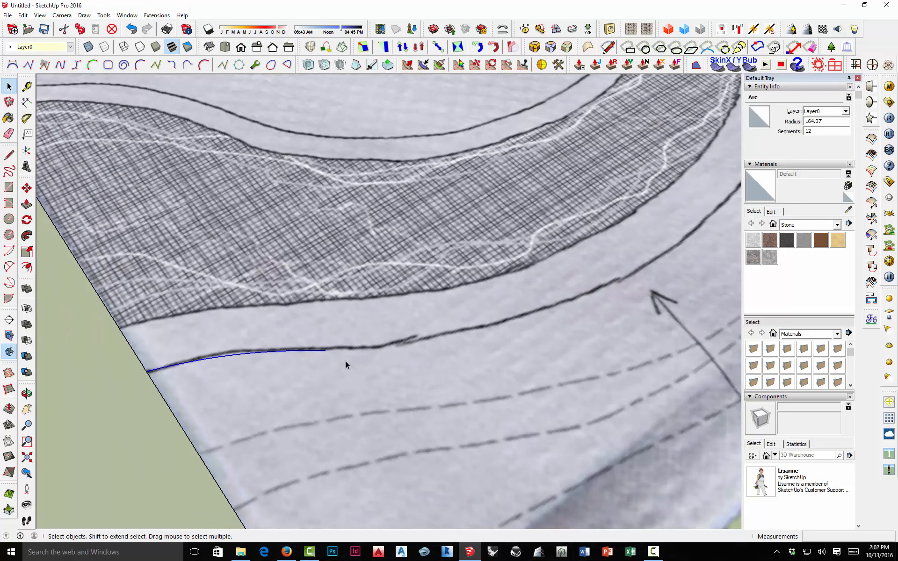
pyautogui.press('Delete')
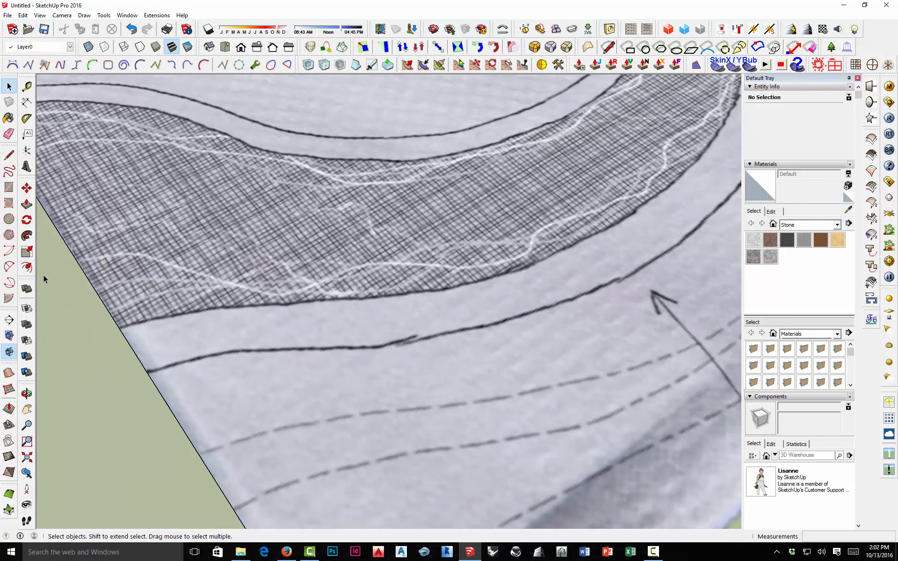
# Trace the start of the solid line outside the river from the plan's edge with two connected arcs, the first bulging about 2.3 ft.
pyautogui.press('a')
pyautogui.click(148, 372)
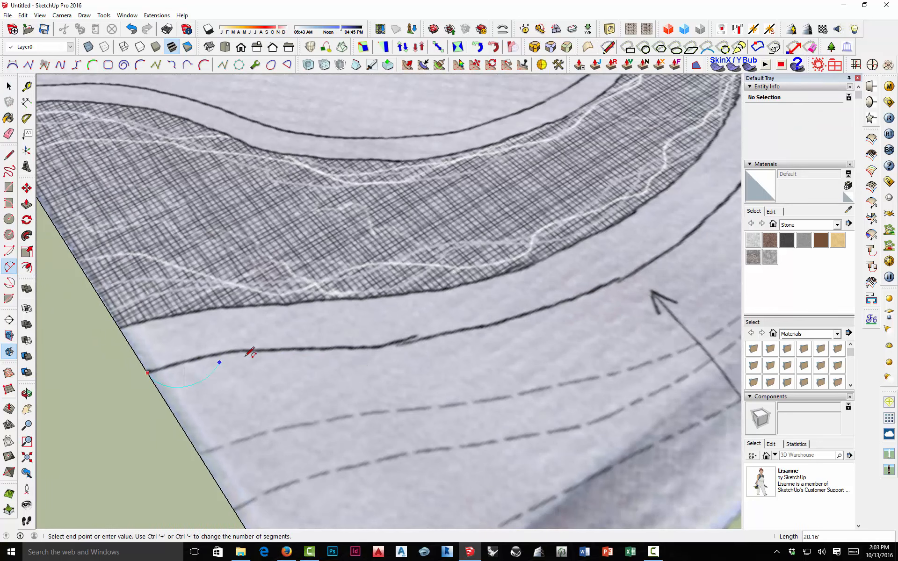
pyautogui.click(276, 350)
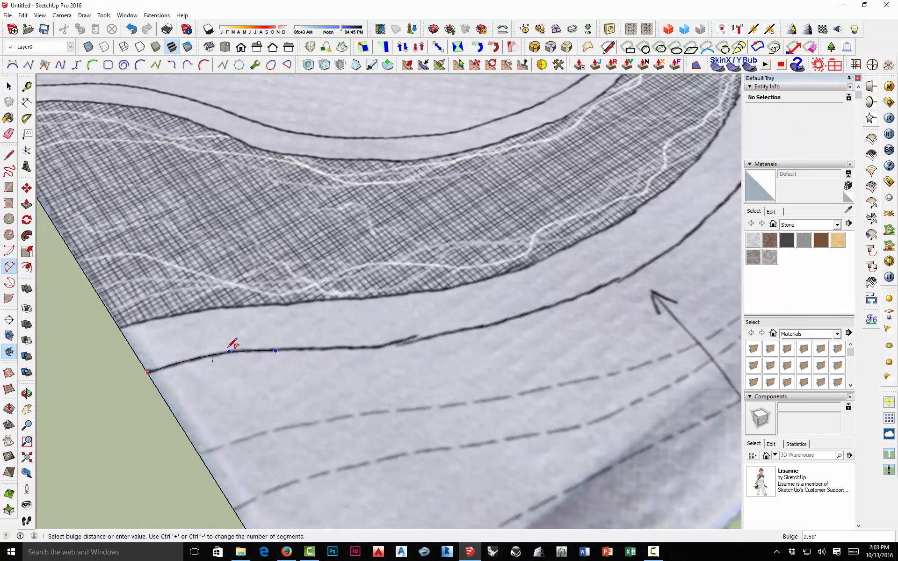
pyautogui.click(228, 352)
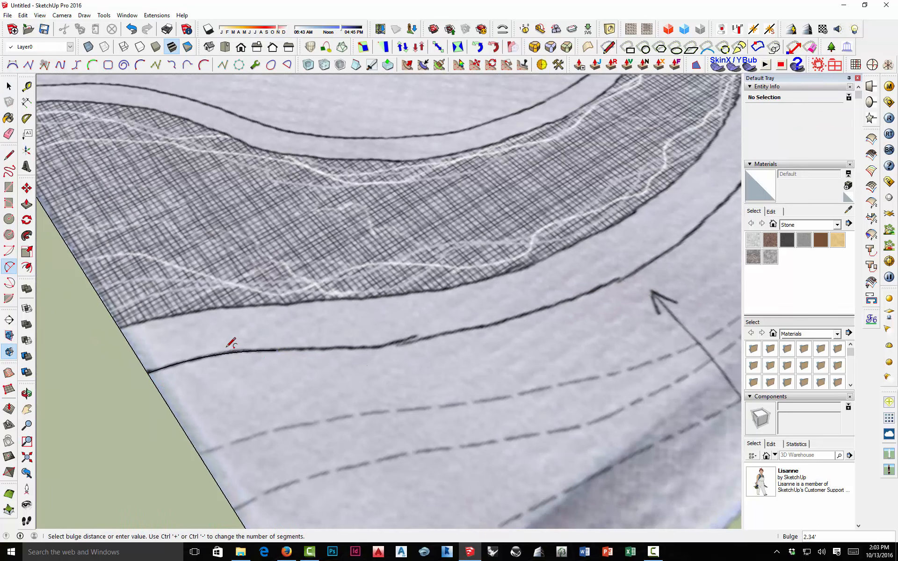
pyautogui.click(276, 350)
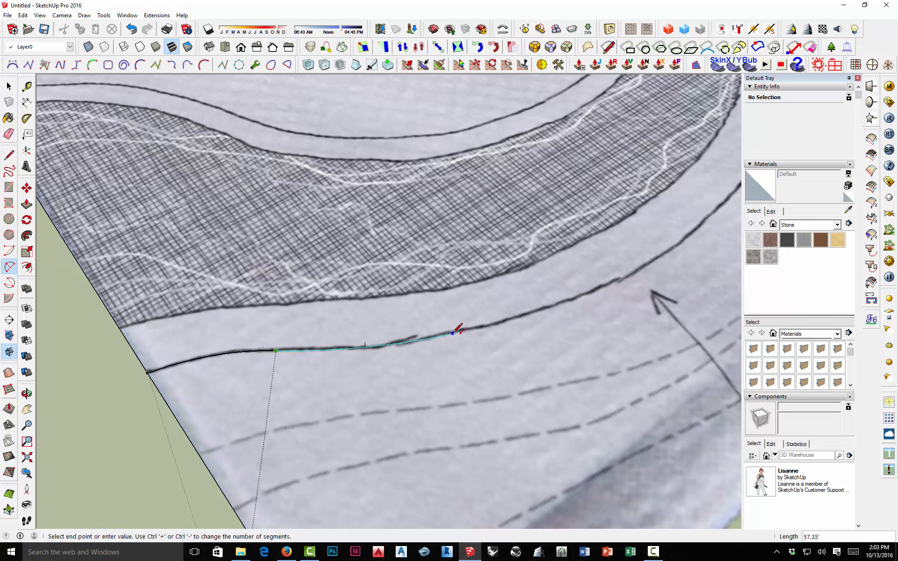
pyautogui.click(429, 337)
pyautogui.click(435, 334)
pyautogui.moveTo(445, 337); pyautogui.dragTo(347, 333, button='middle')
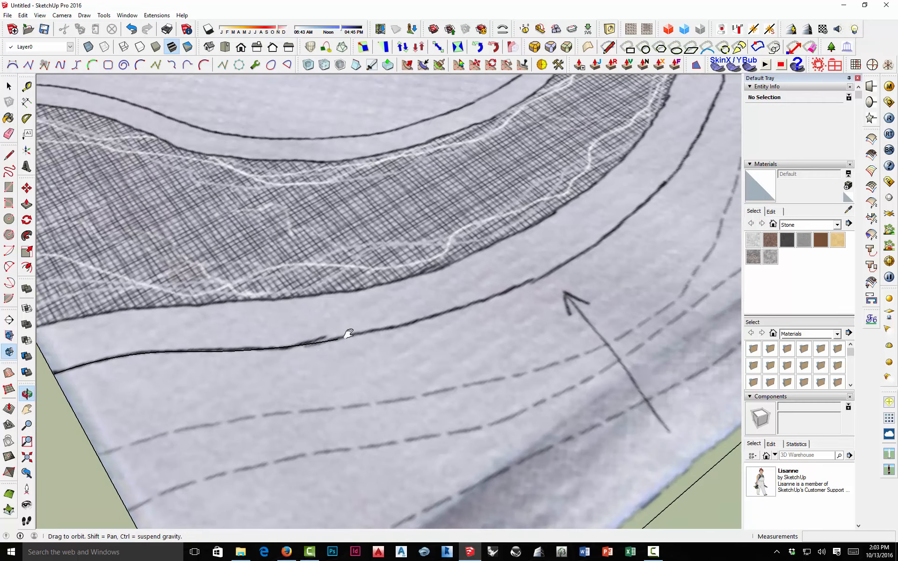
pyautogui.scroll(5, 344, 334)
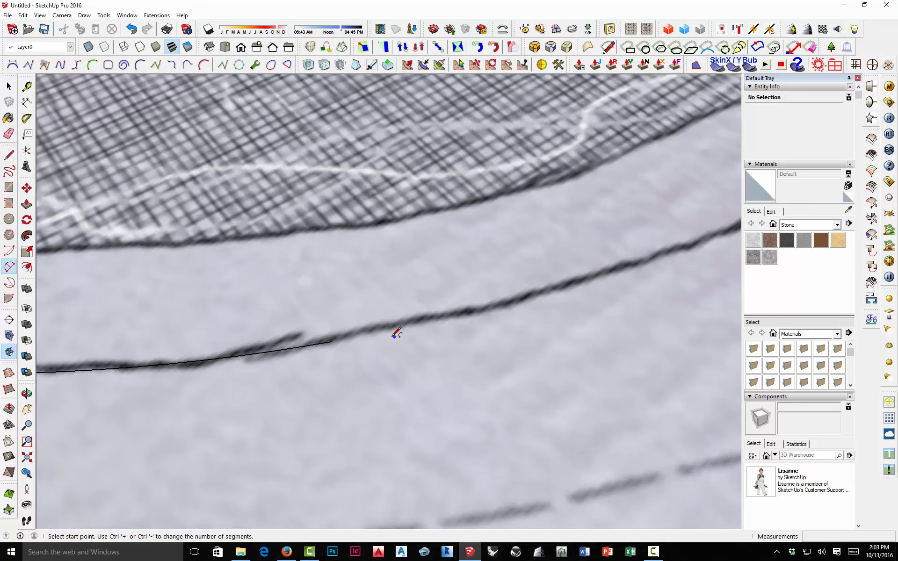
pyautogui.scroll(-6, 356, 334)
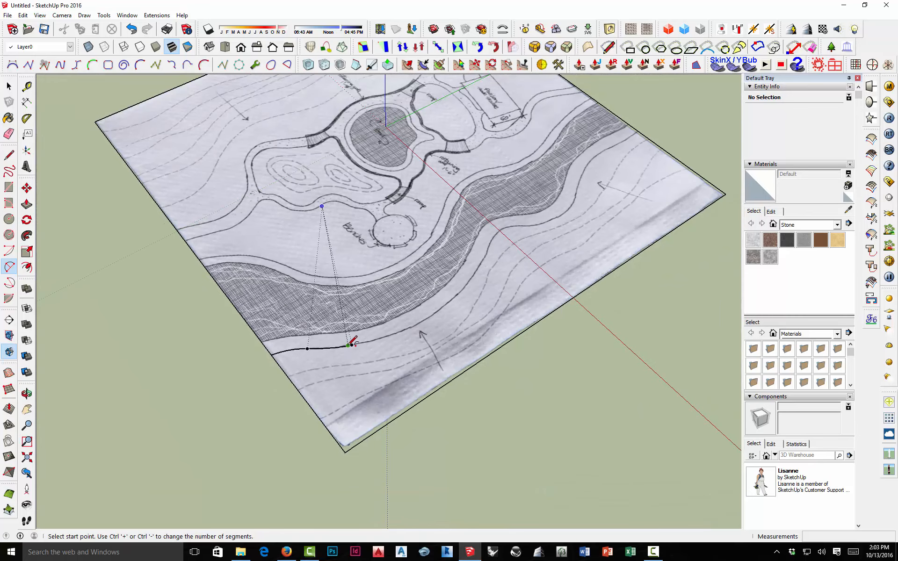
pyautogui.click(348, 345)
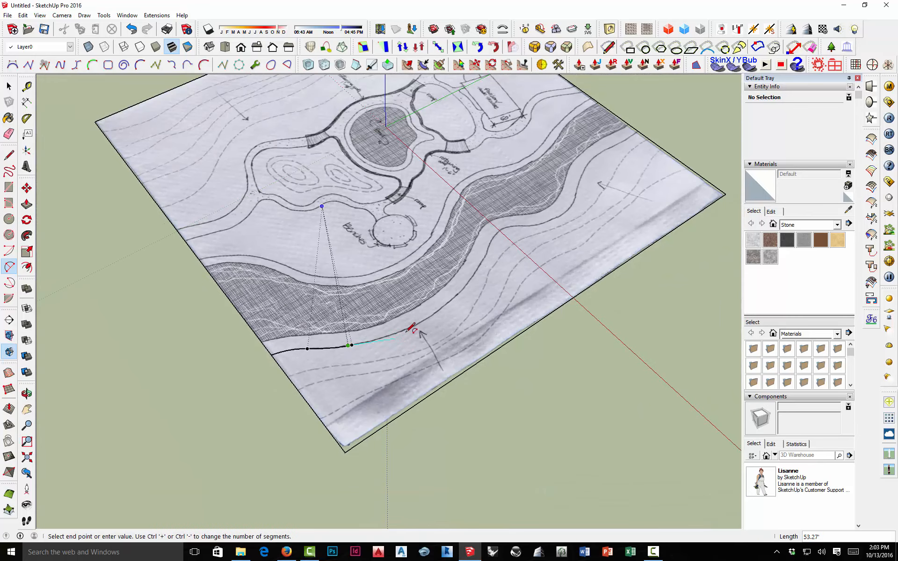
pyautogui.scroll(4, 414, 325)
pyautogui.scroll(4, 377, 315)
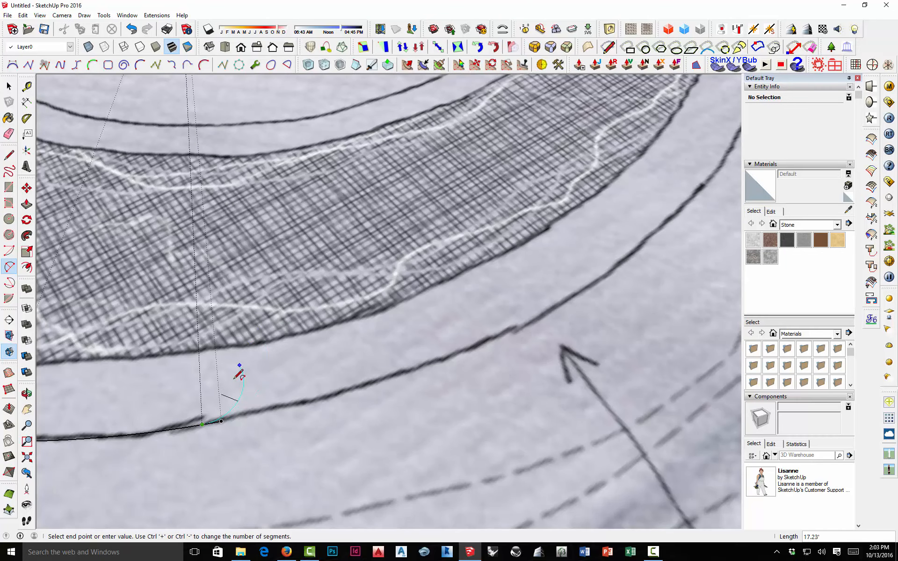
pyautogui.scroll(3, 220, 410)
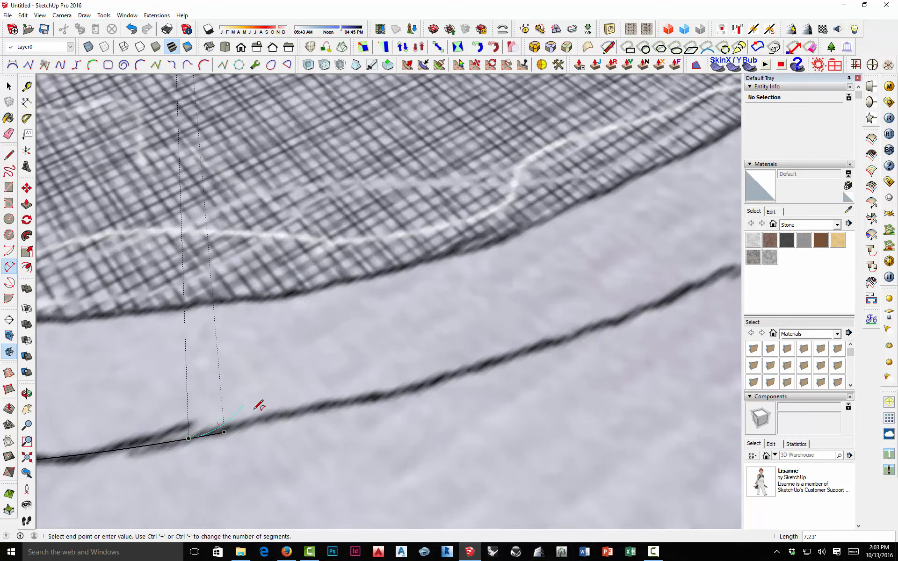
pyautogui.press('Escape')
# Continue from the last arc's endpoint with an arc about 214 ft long, following the solid line's bend towards the red axis.
pyautogui.scroll(-3, 314, 365)
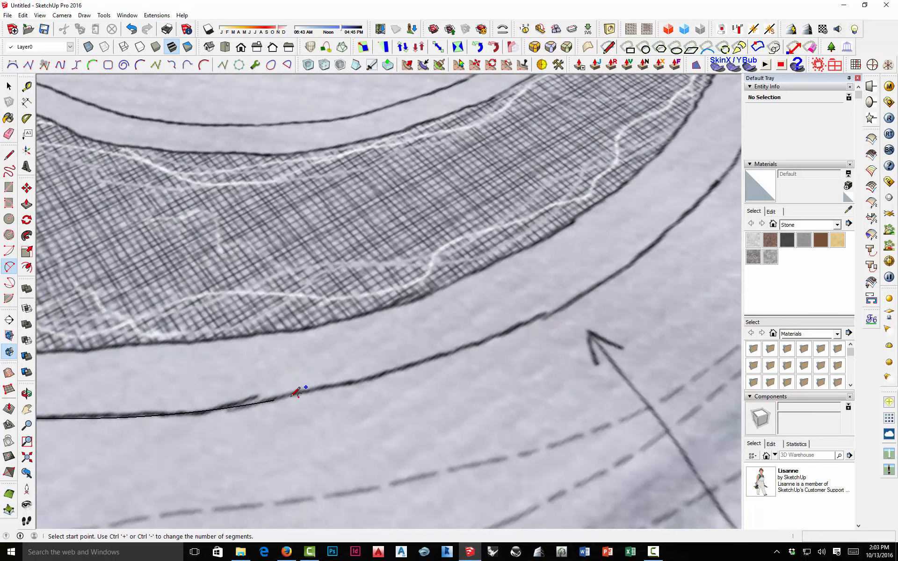
pyautogui.scroll(3, 301, 391)
pyautogui.click(264, 401)
pyautogui.scroll(-5, 264, 399)
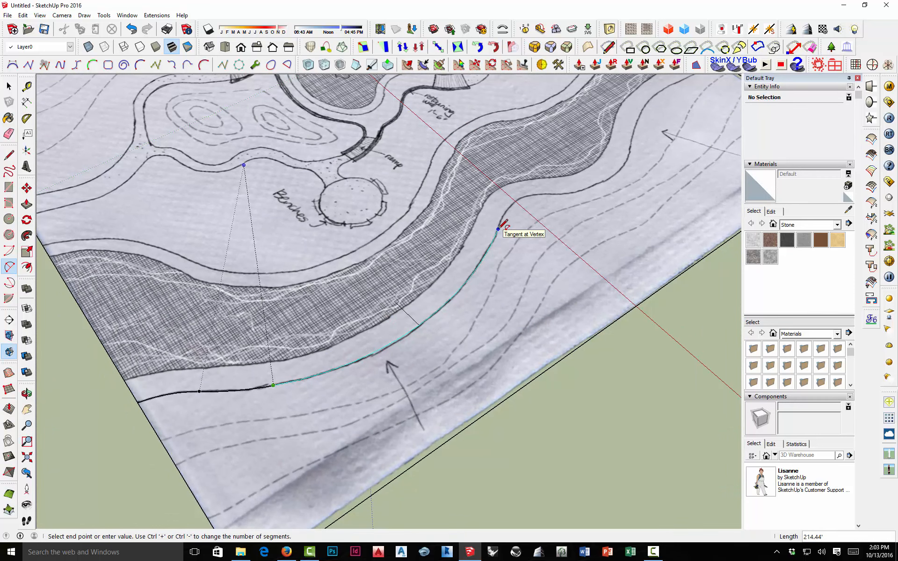
pyautogui.scroll(3, 498, 228)
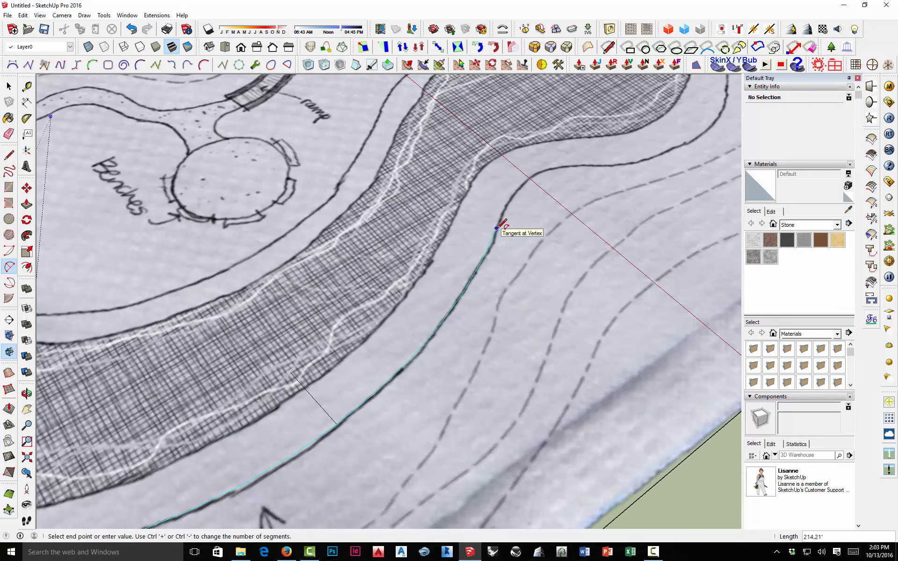
pyautogui.click(497, 229)
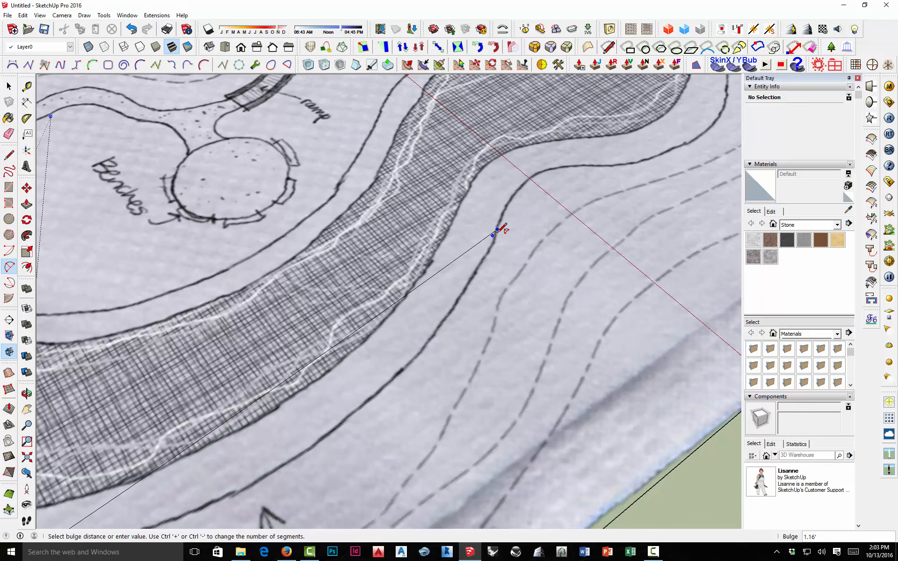
pyautogui.click(440, 346)
# Try to continue the traced line across the red axis with another arc, and undo that arc.
pyautogui.scroll(-5, 468, 322)
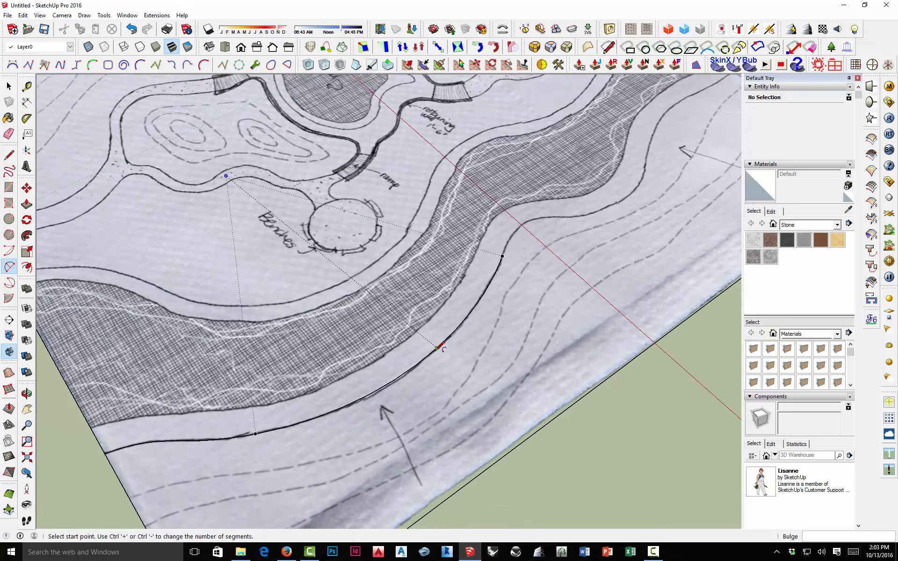
pyautogui.scroll(3, 518, 226)
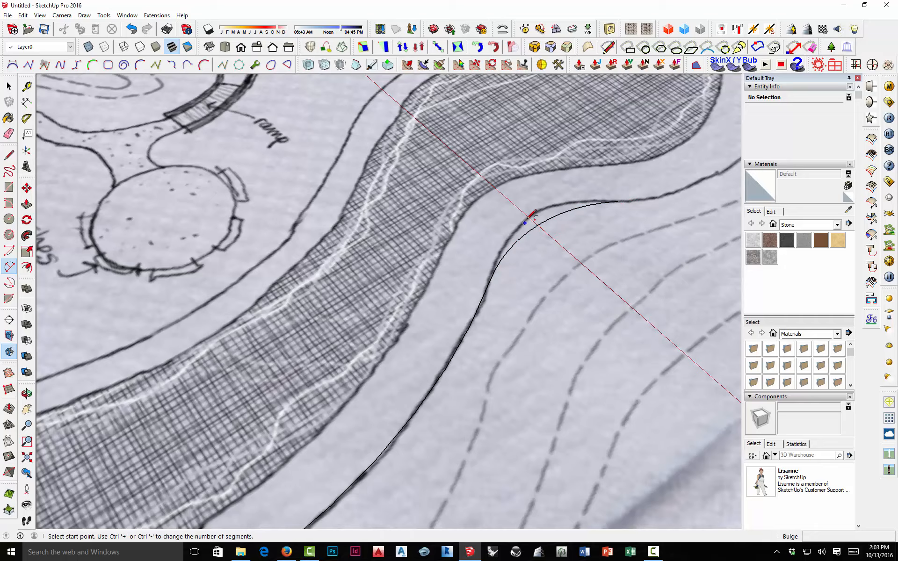
pyautogui.moveTo(524, 213); pyautogui.dragTo(281, 345, button='middle')
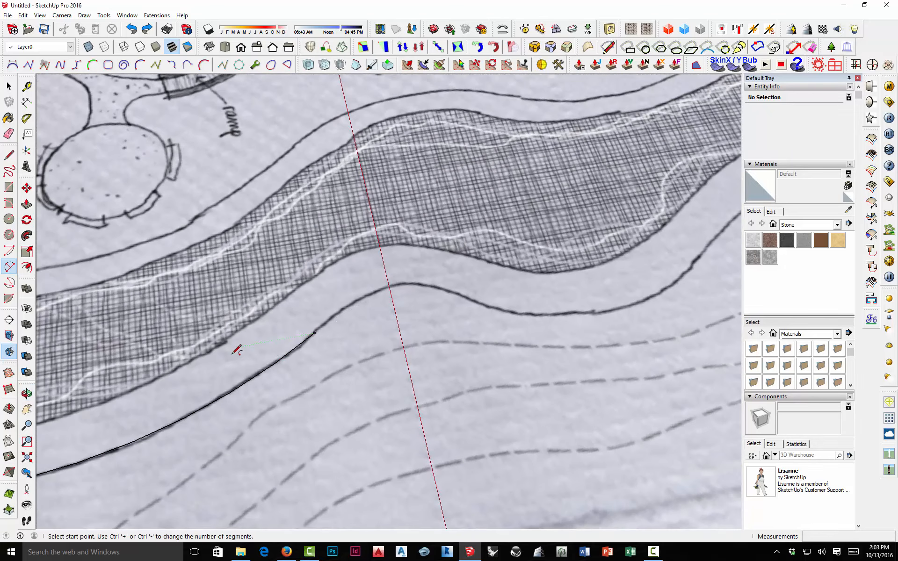
# Continue the traced line over the bend across the red axis with two connected arcs, the second tangent and about 40 ft long.
pyautogui.scroll(3, 300, 333)
pyautogui.click(346, 327)
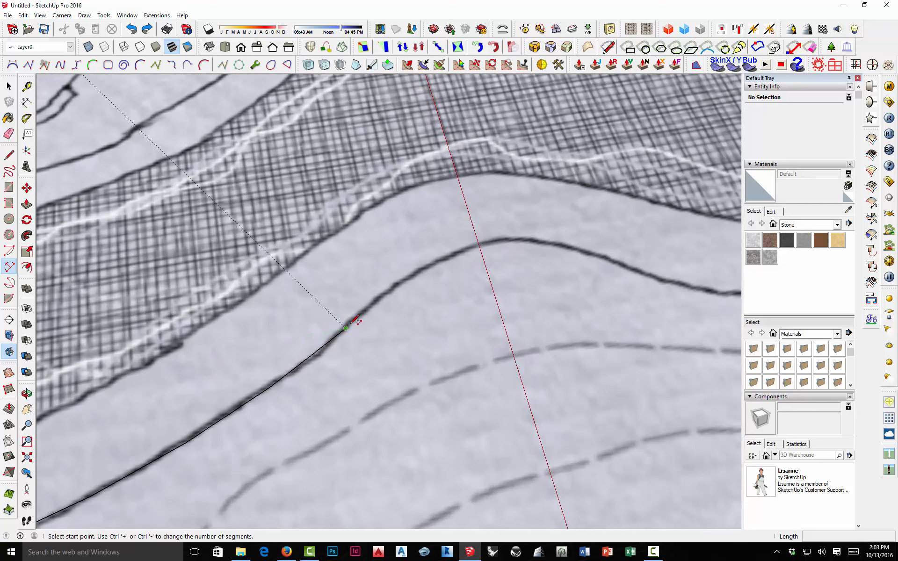
pyautogui.click(418, 273)
pyautogui.click(414, 274)
pyautogui.click(412, 277)
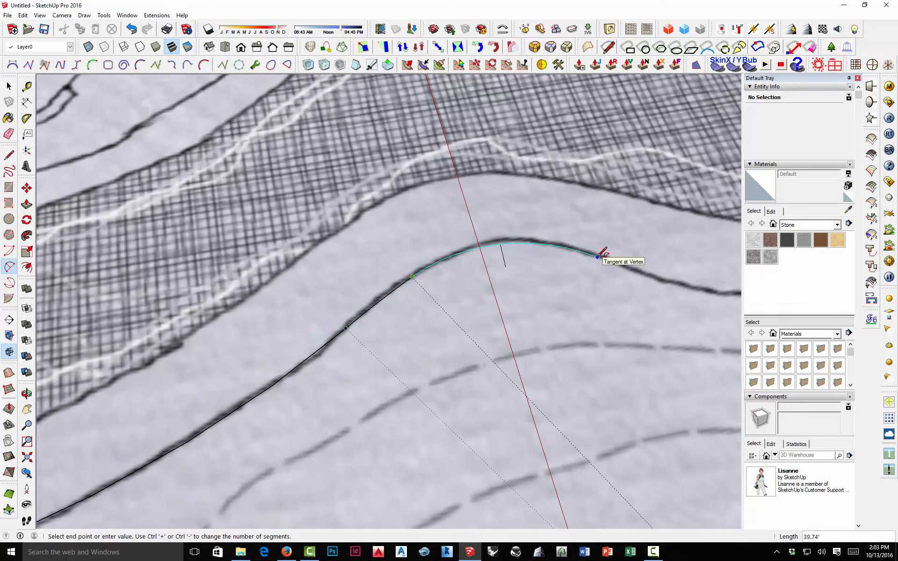
pyautogui.doubleClick(607, 259)
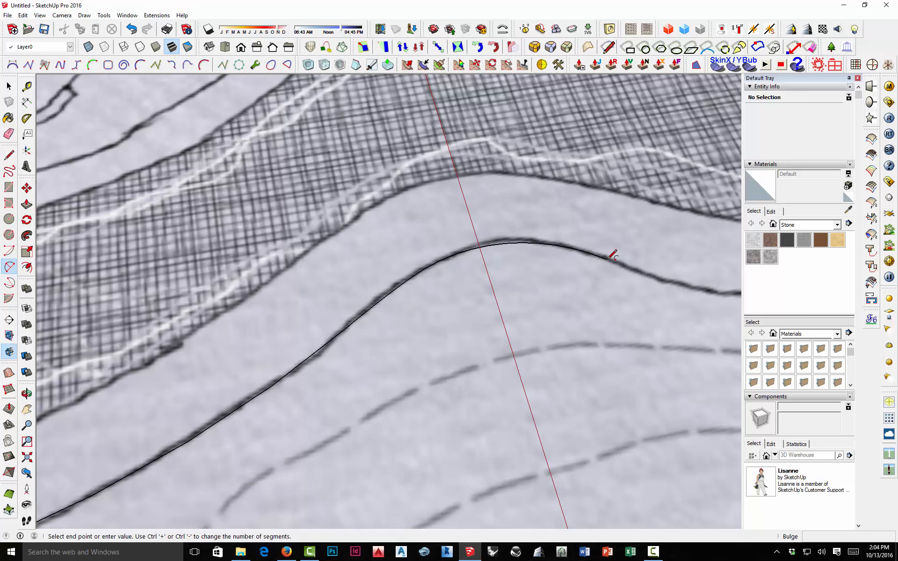
# Trace the line's dip beyond the red axis with a tangent arc about 96 ft long, starting at the last arc's endpoint.
pyautogui.click(607, 259)
pyautogui.scroll(-2, 449, 279)
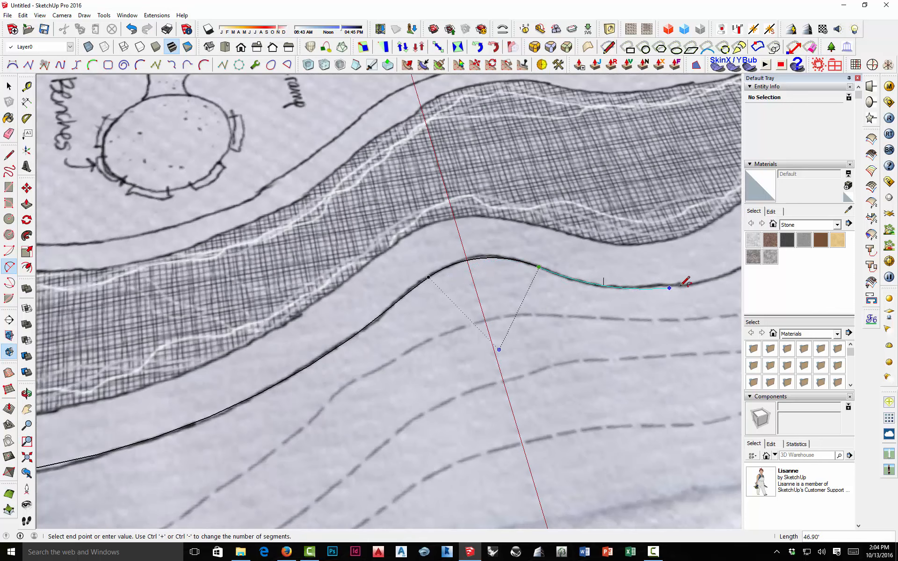
pyautogui.keyDown('shift'); pyautogui.moveTo(702, 282); pyautogui.dragTo(451, 283, button='middle'); pyautogui.keyUp('shift')
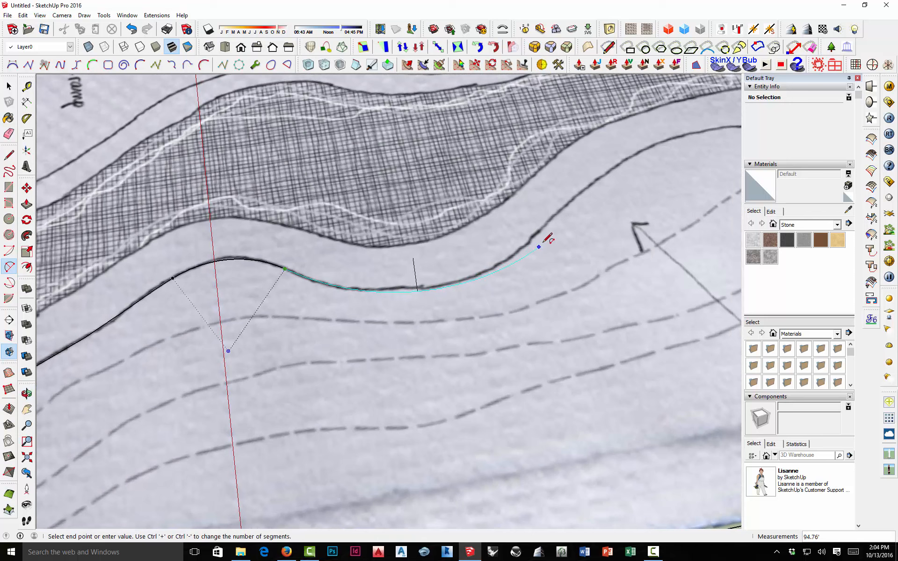
pyautogui.scroll(3, 541, 231)
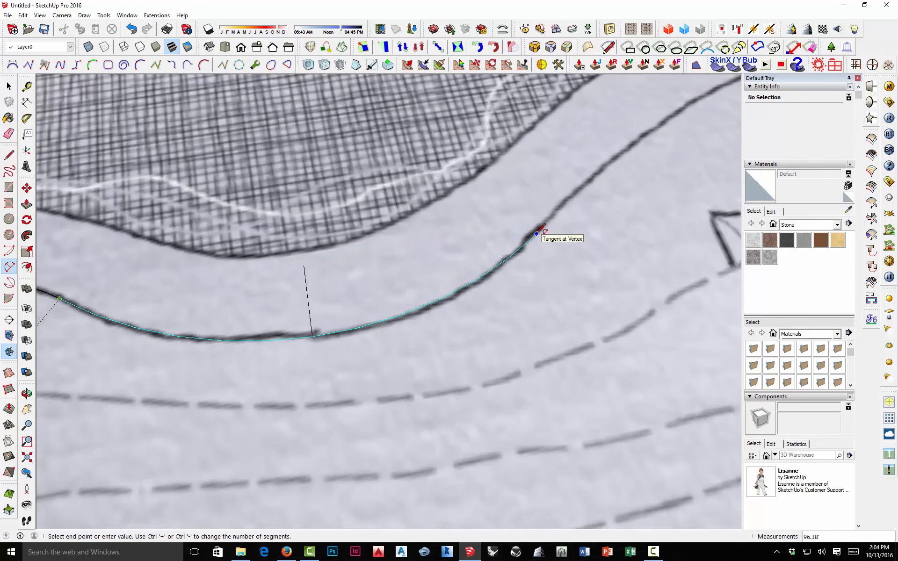
pyautogui.doubleClick(536, 233)
# Continue the traced line over its next bend towards the far plan edge with a tangent arc about 108 ft long.
pyautogui.scroll(-5, 541, 230)
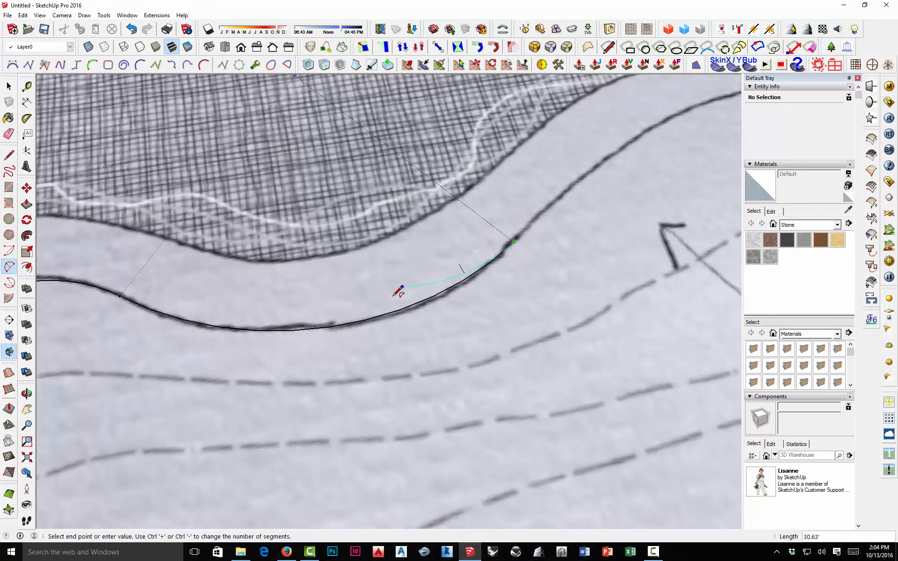
pyautogui.click(437, 277)
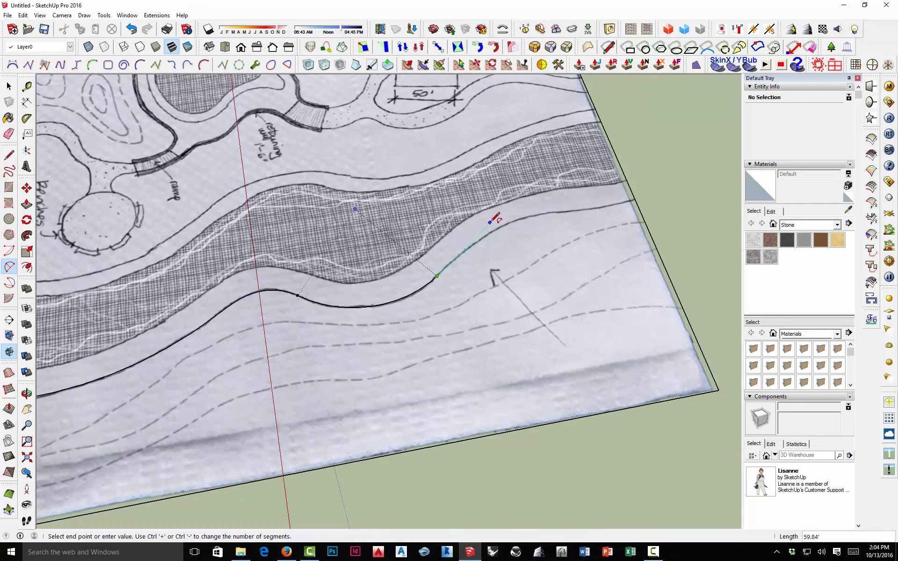
pyautogui.scroll(3, 507, 221)
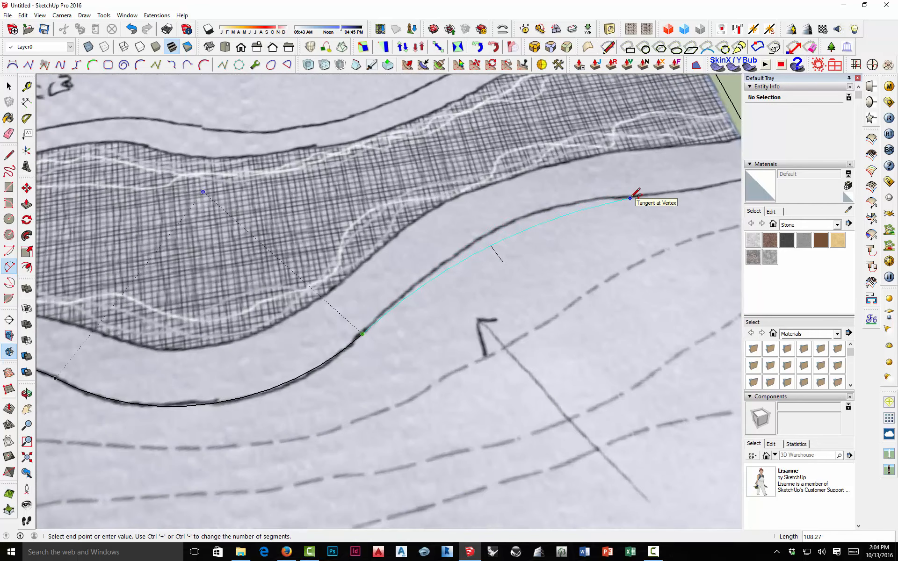
pyautogui.click(631, 198)
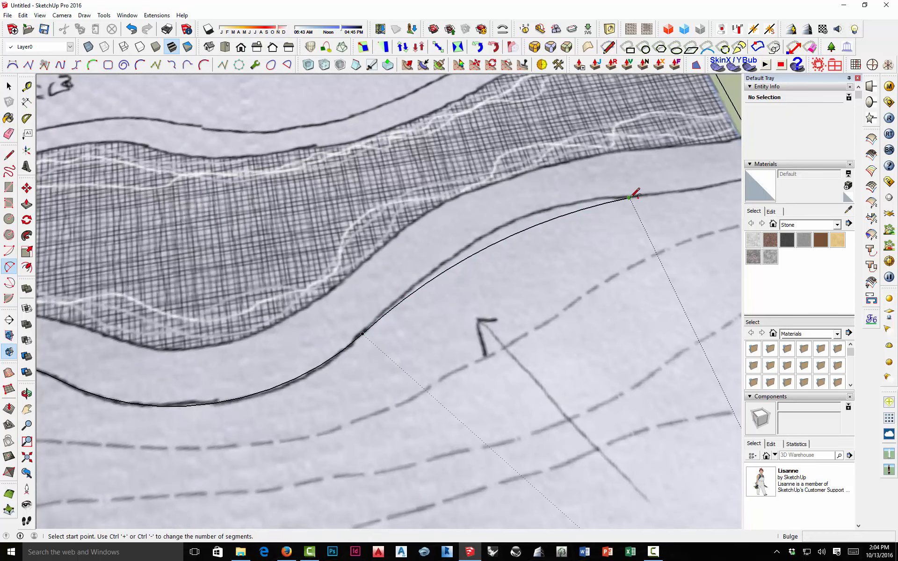
# Finish the traced line with an arc from the last endpoint to where the drawn line meets the far edge of the plan.
pyautogui.click(630, 197)
pyautogui.moveTo(629, 198); pyautogui.dragTo(435, 224, button='middle')
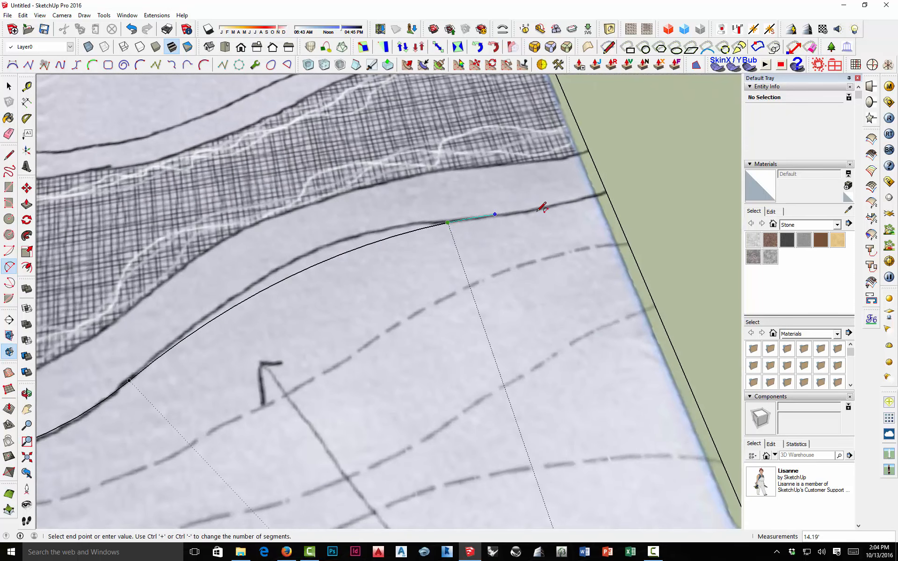
pyautogui.click(607, 194)
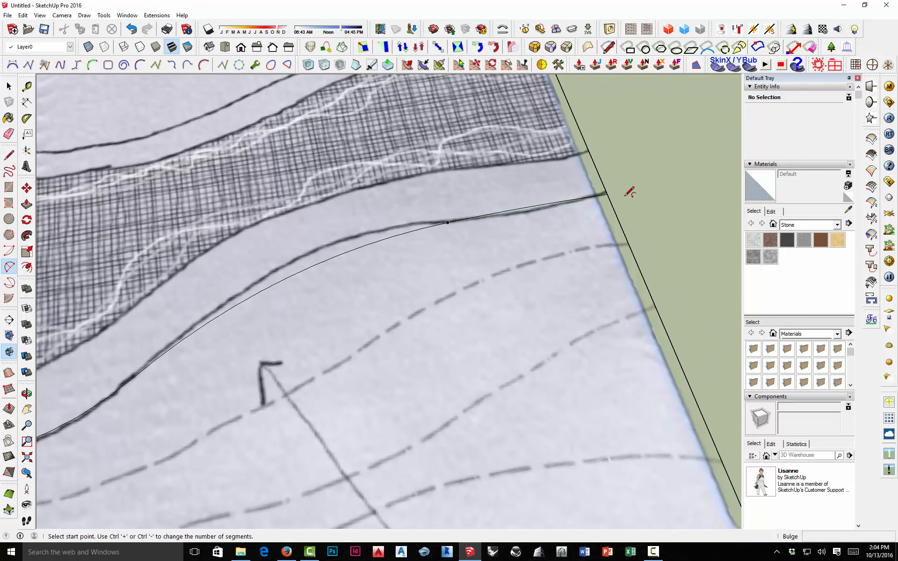
pyautogui.press('space')
# Select the arcs of the traced line one after another to check the individual segments along its whole length.
pyautogui.scroll(-5, 627, 206)
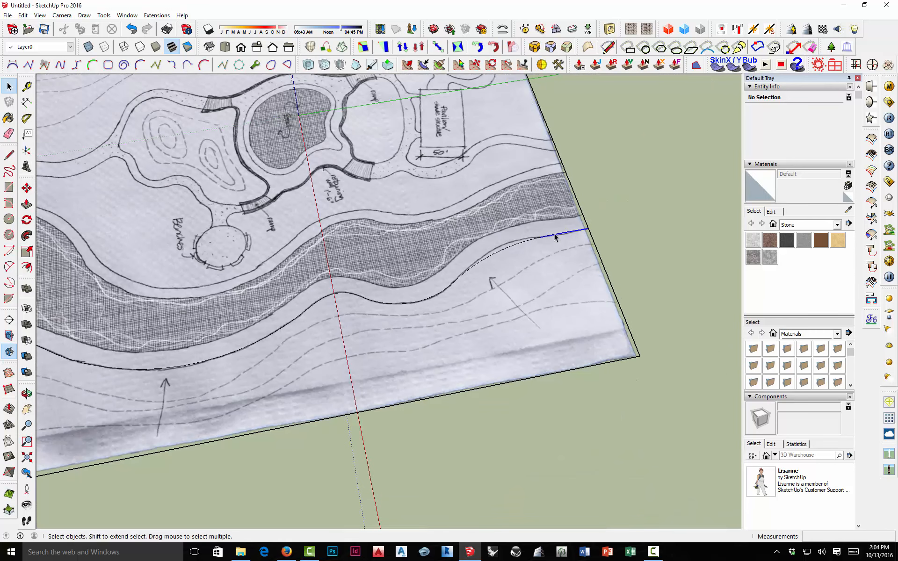
pyautogui.click(509, 251)
pyautogui.click(434, 300)
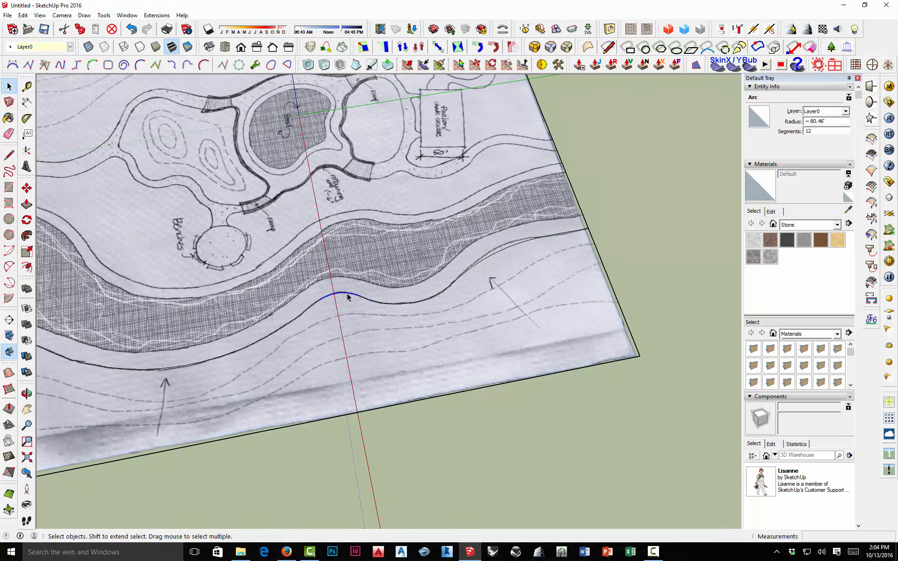
pyautogui.click(301, 317)
pyautogui.scroll(-3, 349, 319)
pyautogui.scroll(5, 251, 344)
pyautogui.click(236, 345)
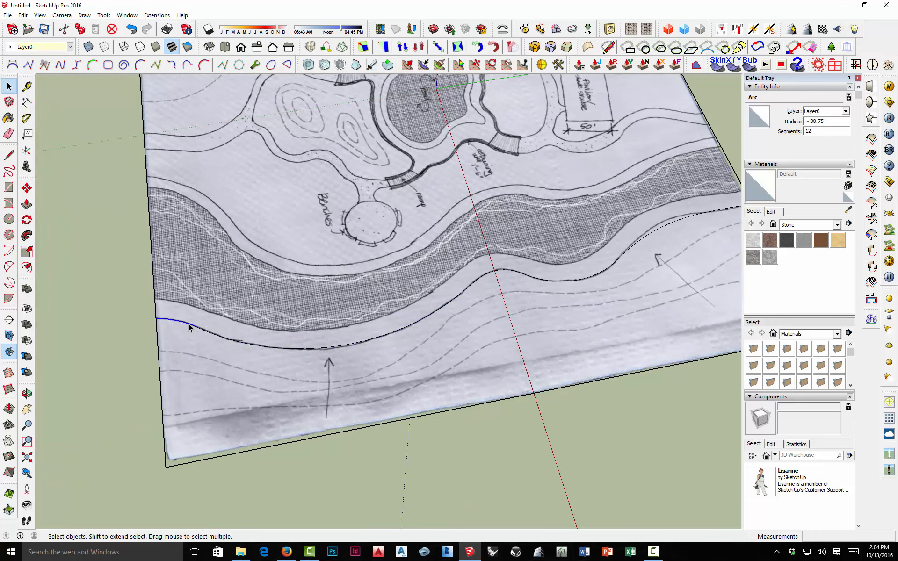
pyautogui.scroll(-3, 225, 333)
pyautogui.moveTo(318, 334); pyautogui.dragTo(519, 255, button='middle')
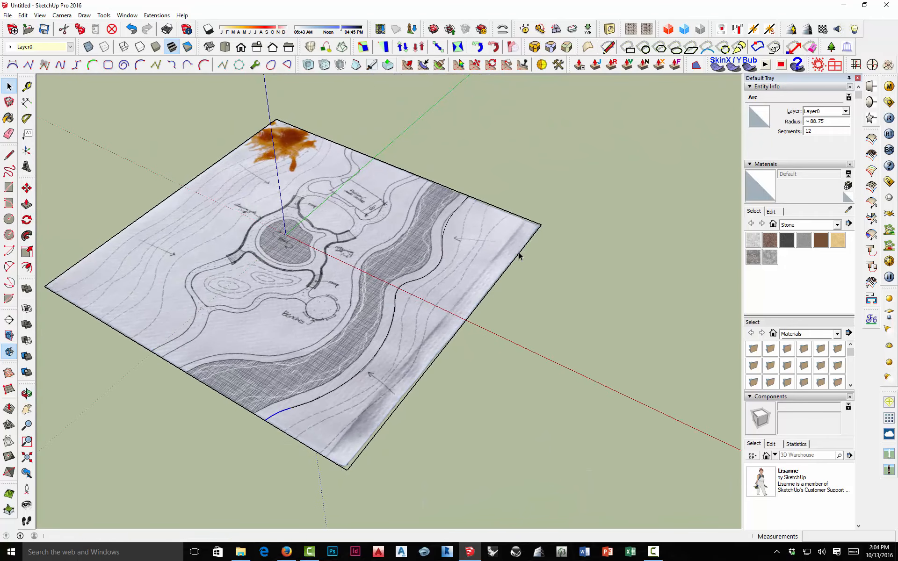
# Select the face on the outer side of the traced line to check whether the line splits the plan.
pyautogui.click(467, 249)
pyautogui.scroll(-3, 529, 249)
pyautogui.scroll(2, 415, 315)
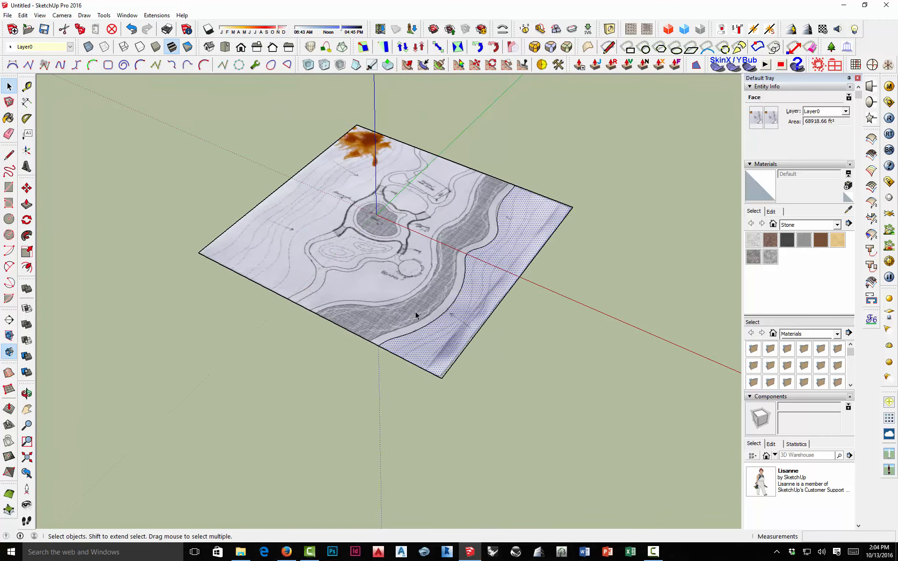
pyautogui.scroll(4, 416, 315)
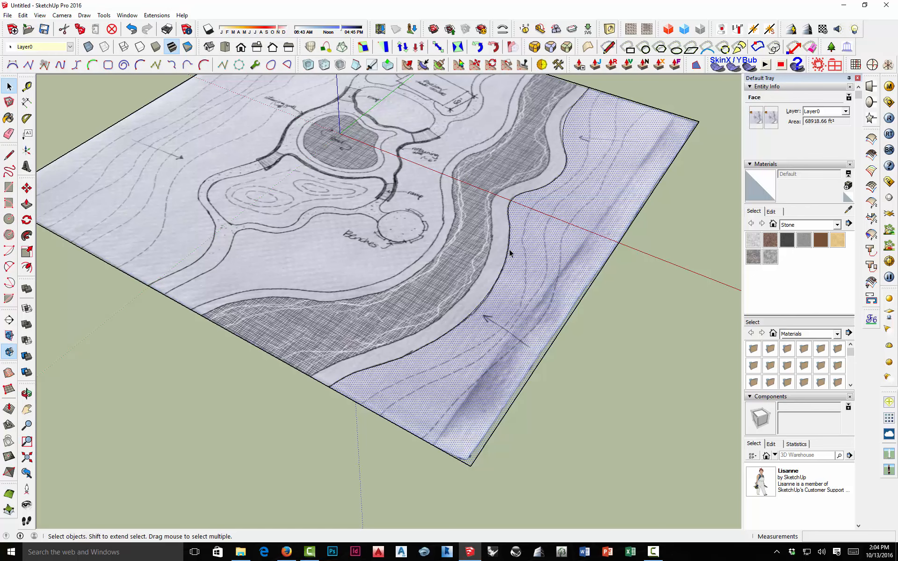
pyautogui.moveTo(508, 263); pyautogui.dragTo(539, 244, button='middle')
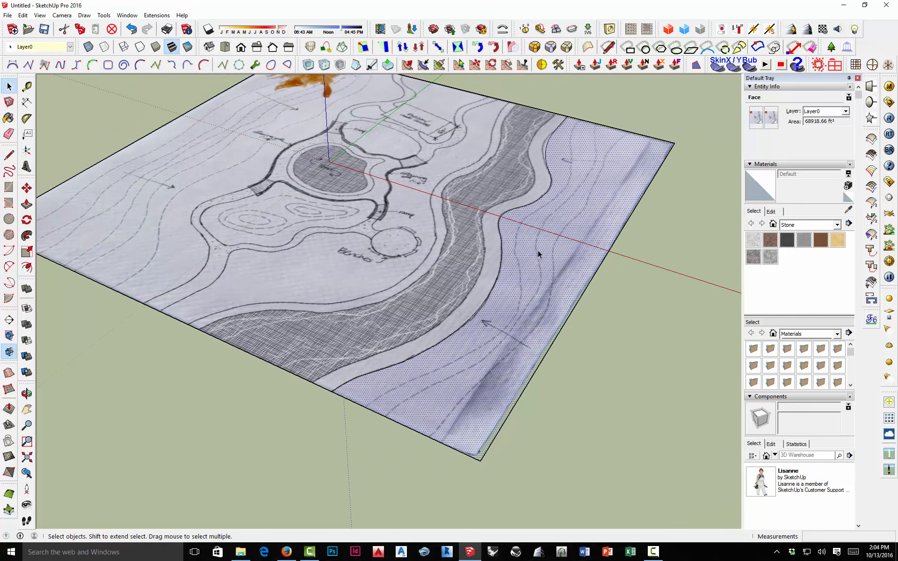
pyautogui.moveTo(360, 311); pyautogui.dragTo(510, 327, button='middle')
# Select all arcs of the traced line and offset them about 18.4 ft towards the river, onto its near bank.
pyautogui.click(580, 337)
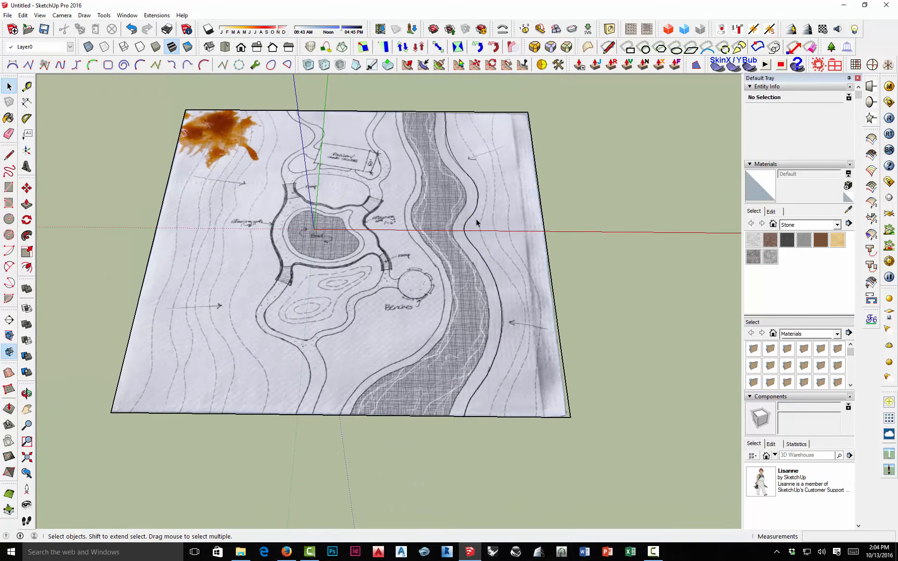
pyautogui.moveTo(422, 96)
pyautogui.mouseDown()
pyautogui.moveTo(476, 341)
pyautogui.moveTo(498, 431)
pyautogui.moveTo(509, 442)
pyautogui.moveTo(509, 425)
pyautogui.mouseUp()
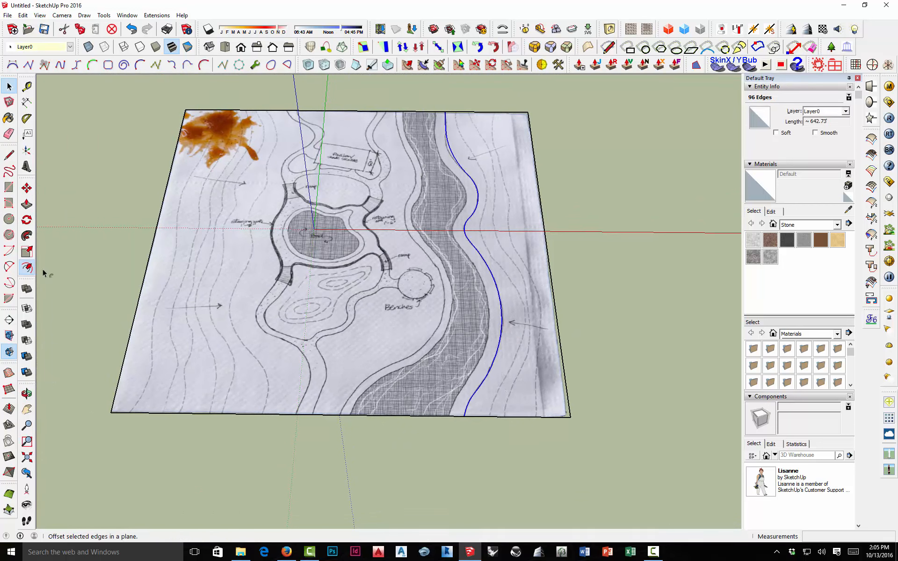
pyautogui.click(27, 267)
pyautogui.click(498, 332)
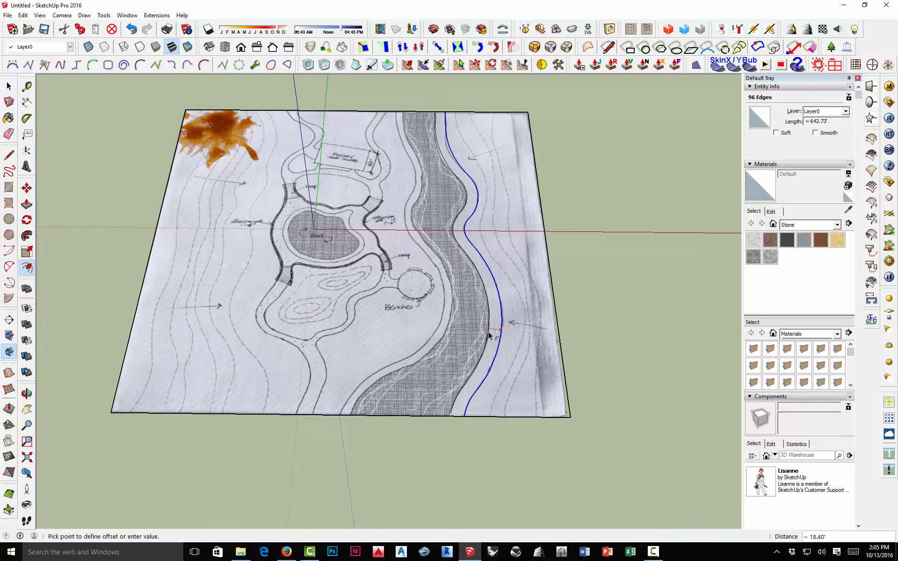
pyautogui.click(468, 375)
# Extend the offset curve to the plan's edge with a line about 4 ft long, undoing the first attempt at that line.
pyautogui.moveTo(468, 374)
pyautogui.mouseDown(button='middle')
pyautogui.moveTo(449, 369)
pyautogui.moveTo(441, 393)
pyautogui.mouseUp(button='middle')
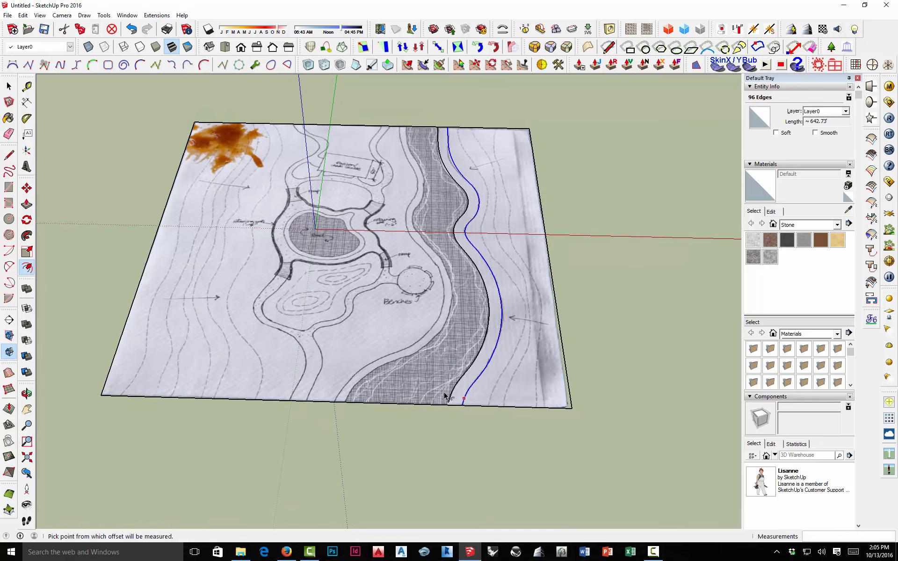
pyautogui.scroll(5, 449, 393)
pyautogui.press('l')
pyautogui.click(460, 426)
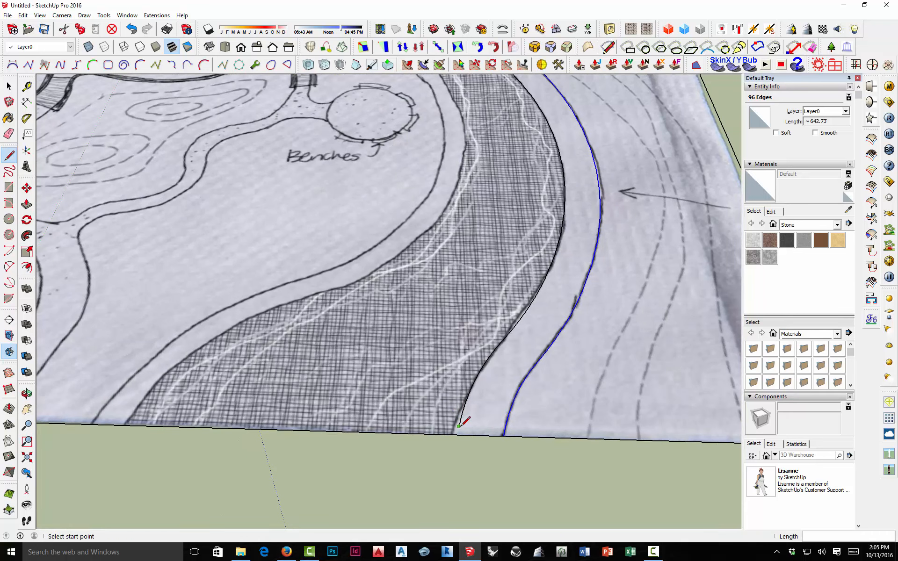
pyautogui.click(459, 433)
pyautogui.scroll(3, 474, 421)
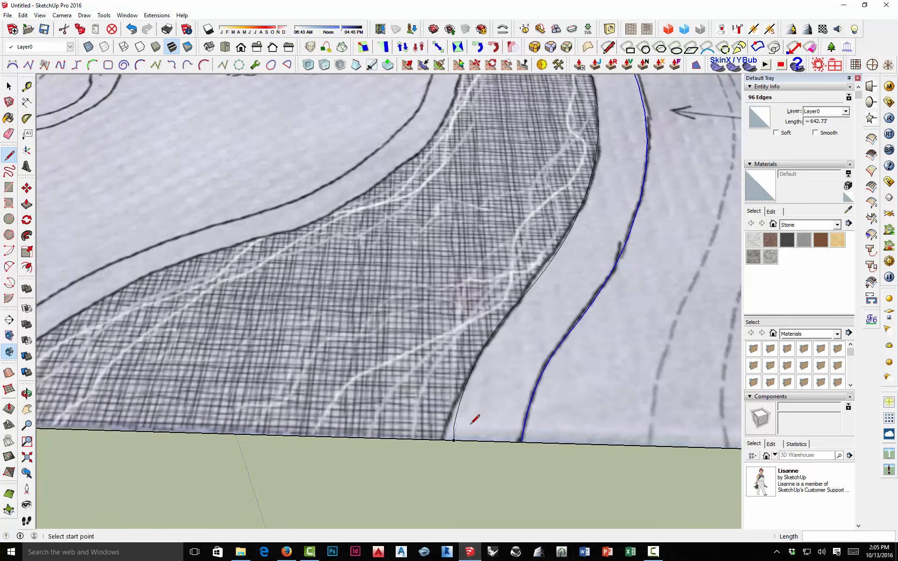
pyautogui.hotkey('ctrl', 'z')
pyautogui.click(452, 427)
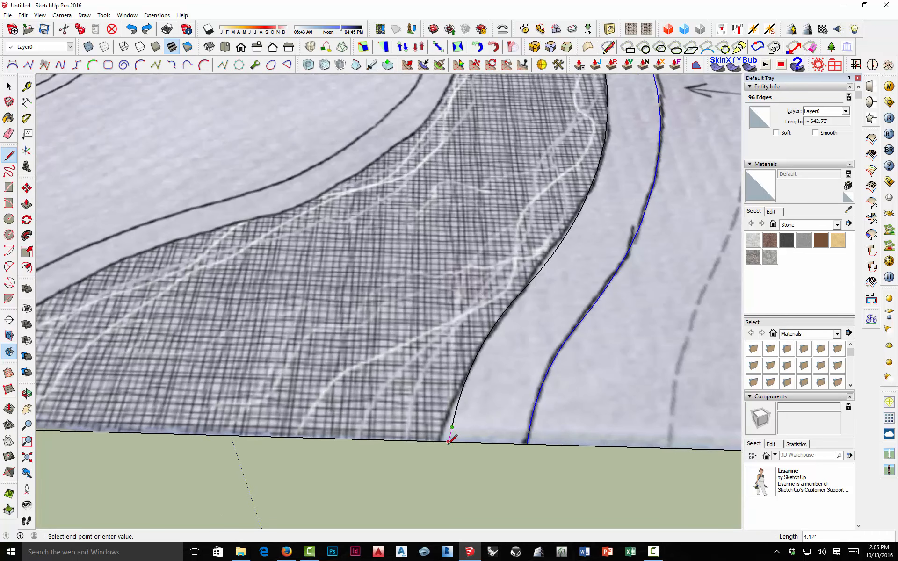
pyautogui.click(448, 441)
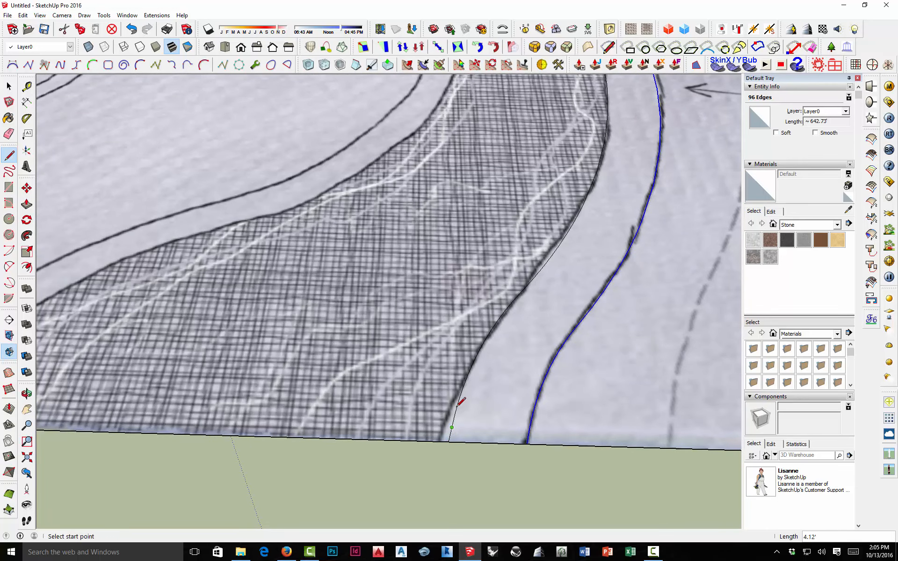
# Delete the short stub of the offset curve that overshoots the plan's opposite edge.
pyautogui.scroll(-5, 455, 401)
pyautogui.scroll(10, 448, 153)
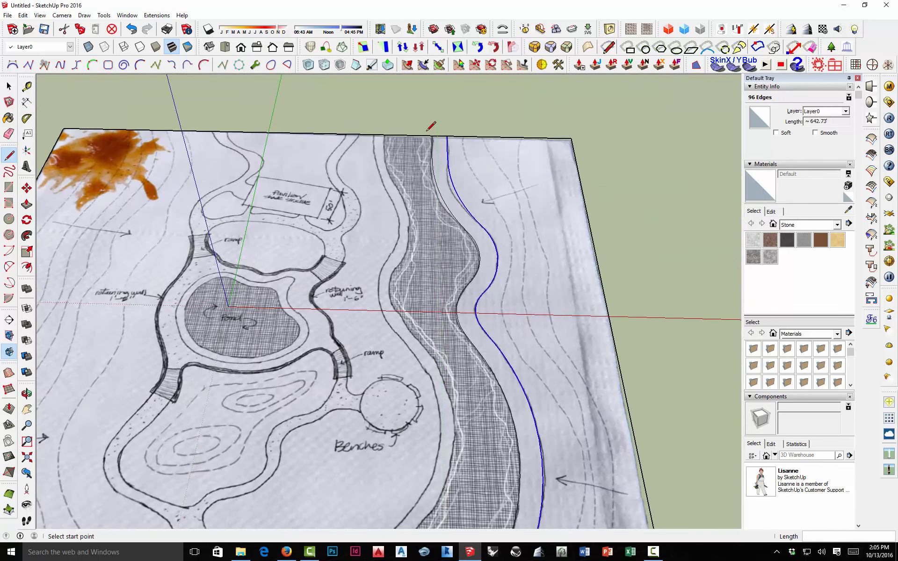
pyautogui.scroll(3, 435, 130)
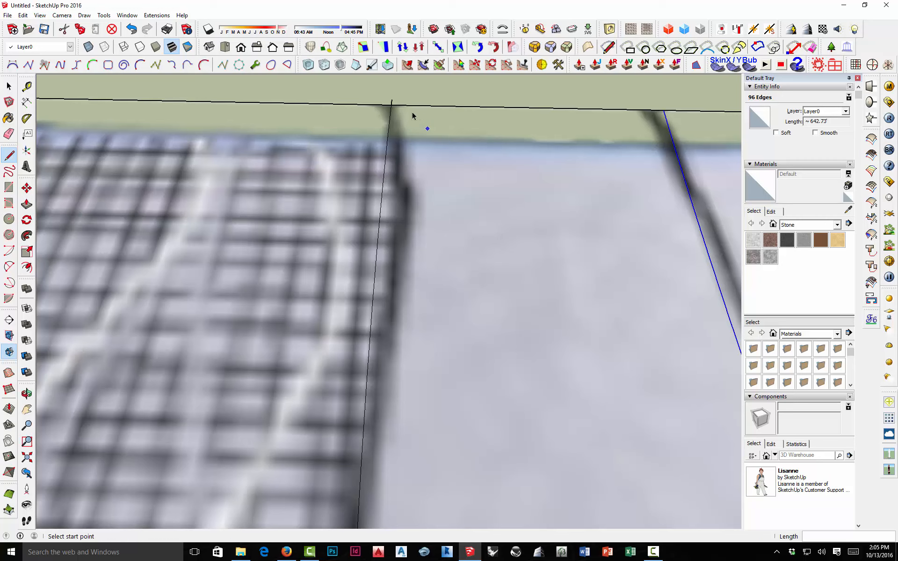
pyautogui.press('space')
pyautogui.click(391, 100)
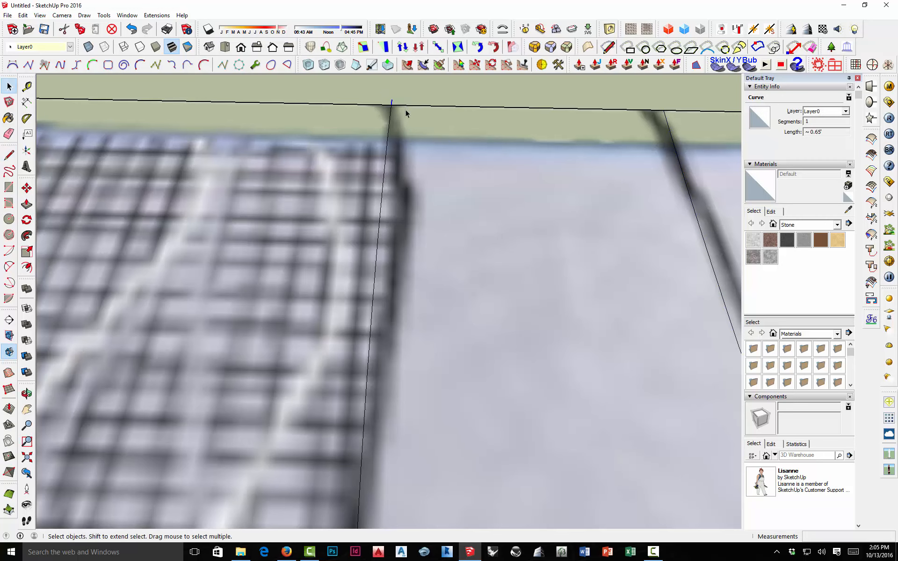
pyautogui.press('Escape')
# Select the strip between the offset curve and the traced line, and the face beyond it, to check that they are separate faces.
pyautogui.scroll(-8, 426, 153)
pyautogui.press('o')
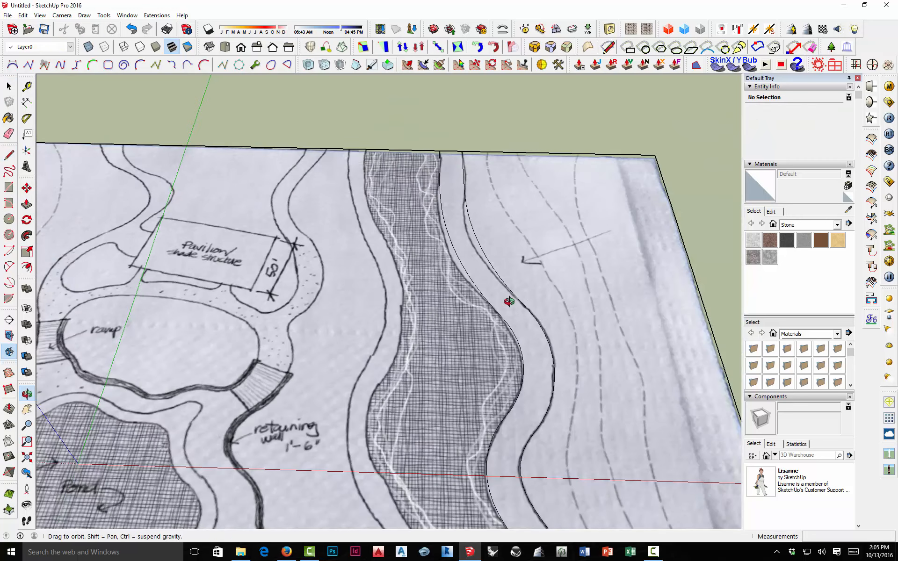
pyautogui.moveTo(510, 302); pyautogui.dragTo(475, 275, button='middle')
pyautogui.click(478, 253)
pyautogui.scroll(-4, 479, 255)
pyautogui.scroll(-2, 506, 323)
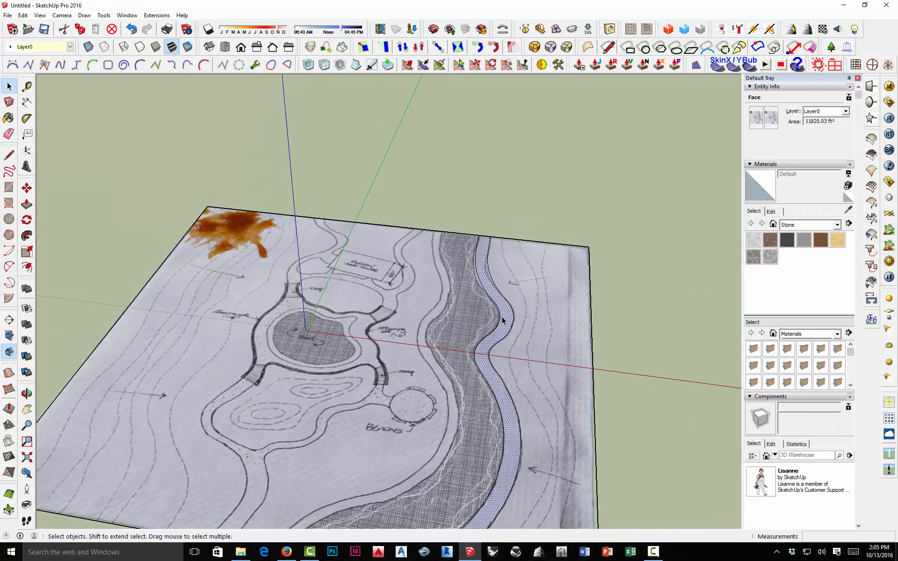
pyautogui.moveTo(503, 320)
pyautogui.mouseDown(button='middle')
pyautogui.moveTo(493, 281)
pyautogui.moveTo(437, 311)
pyautogui.moveTo(502, 315)
pyautogui.mouseUp(button='middle')
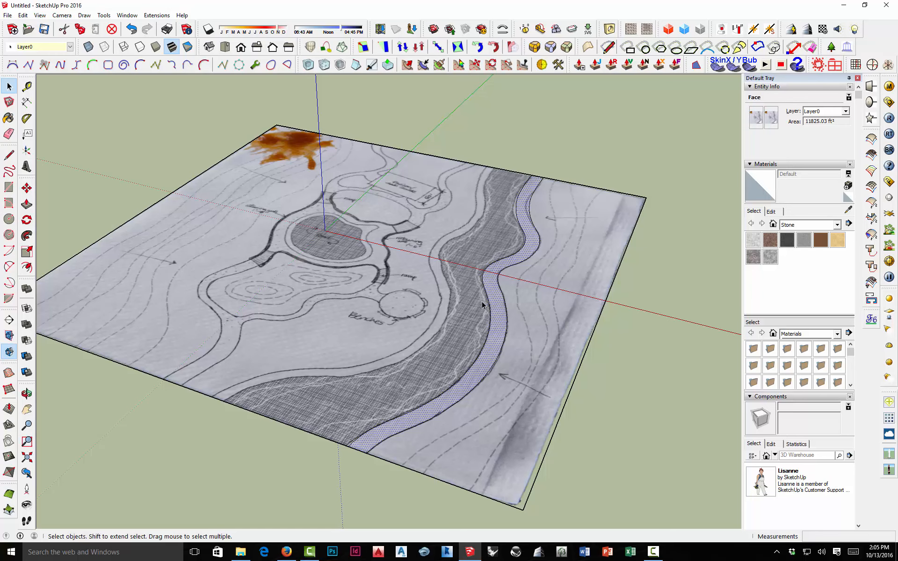
pyautogui.click(523, 294)
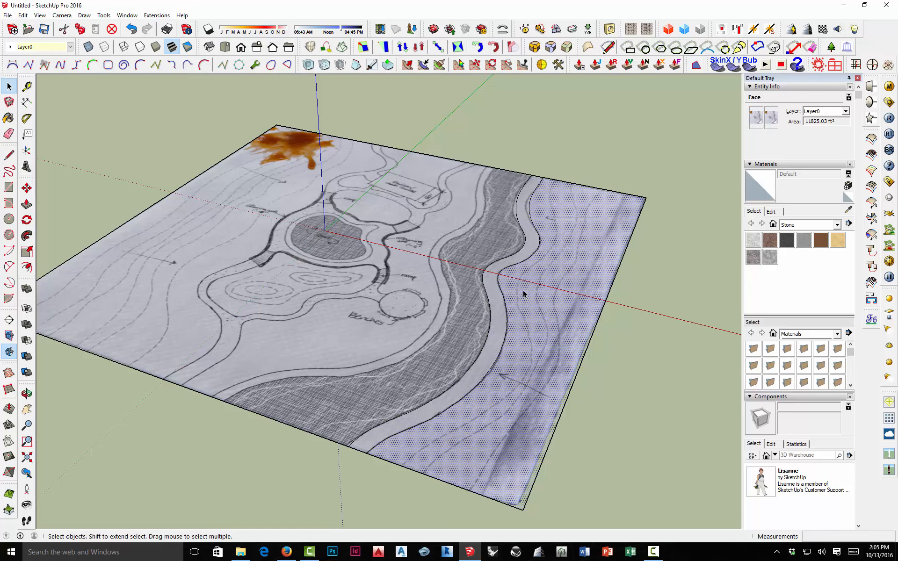
pyautogui.click(499, 304)
pyautogui.scroll(-3, 433, 349)
pyautogui.scroll(6, 371, 345)
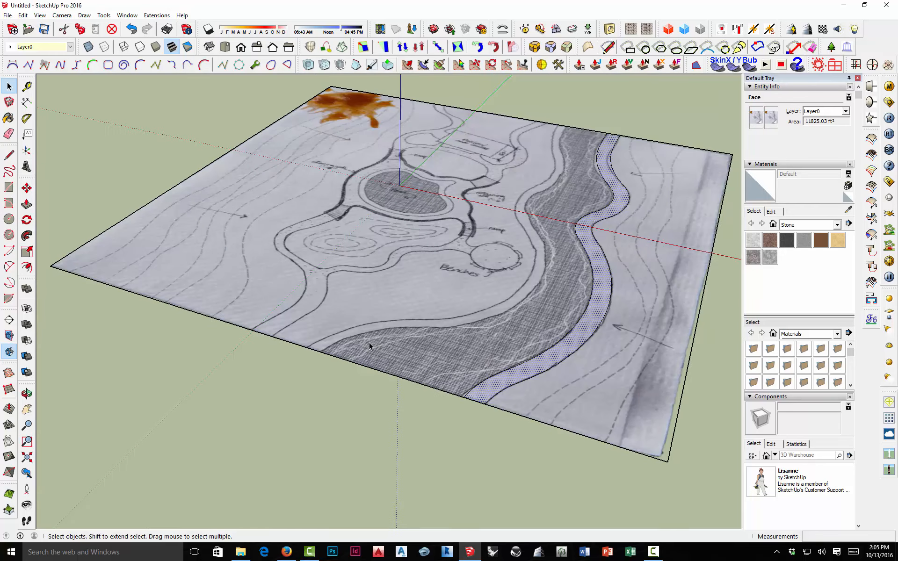
# Draw an arc along the river bank on the benches' side, starting at the plan's front edge.
pyautogui.press('a')
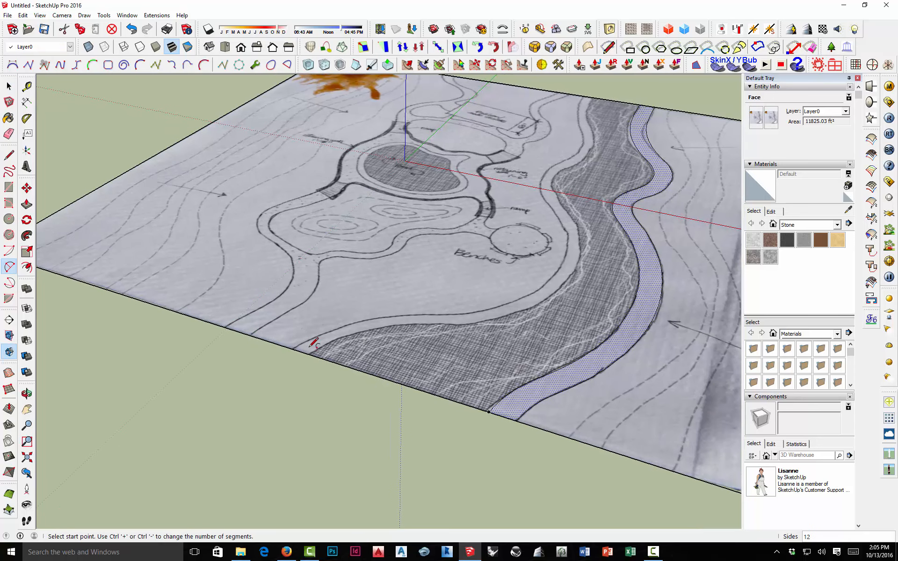
pyautogui.click(309, 355)
pyautogui.scroll(2, 363, 316)
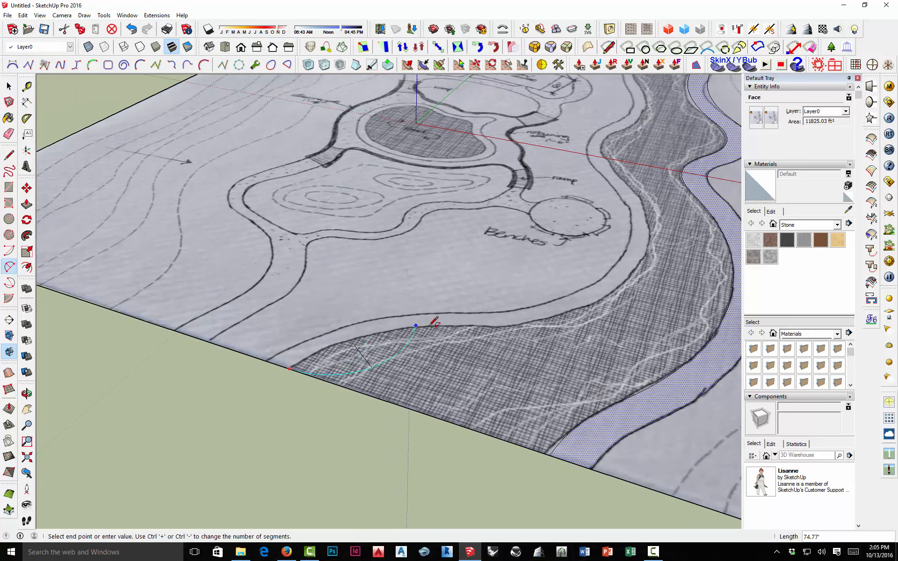
pyautogui.click(480, 327)
pyautogui.scroll(3, 381, 328)
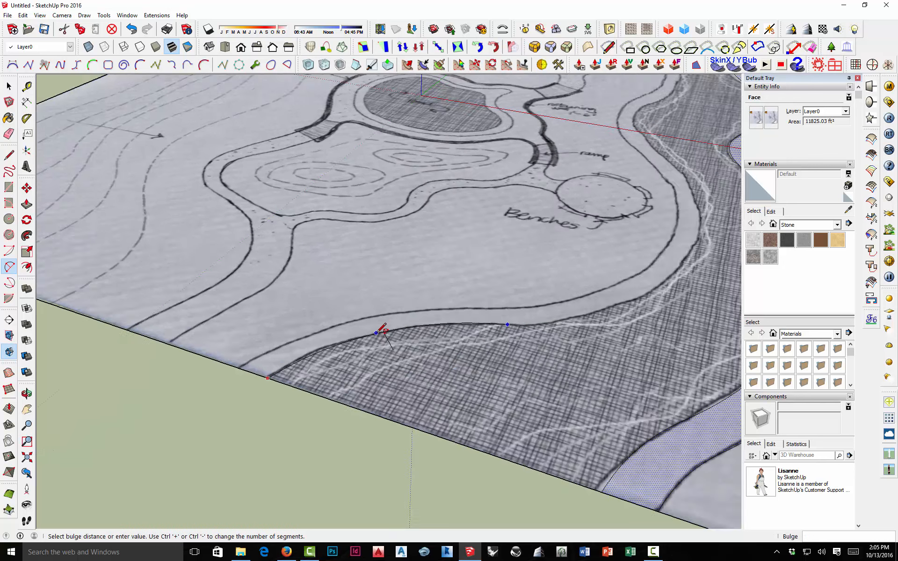
pyautogui.click(377, 332)
# Continue the bank line with a short tangent arc about 17 ft long from the first arc's end.
pyautogui.scroll(-2, 370, 321)
pyautogui.scroll(2, 481, 314)
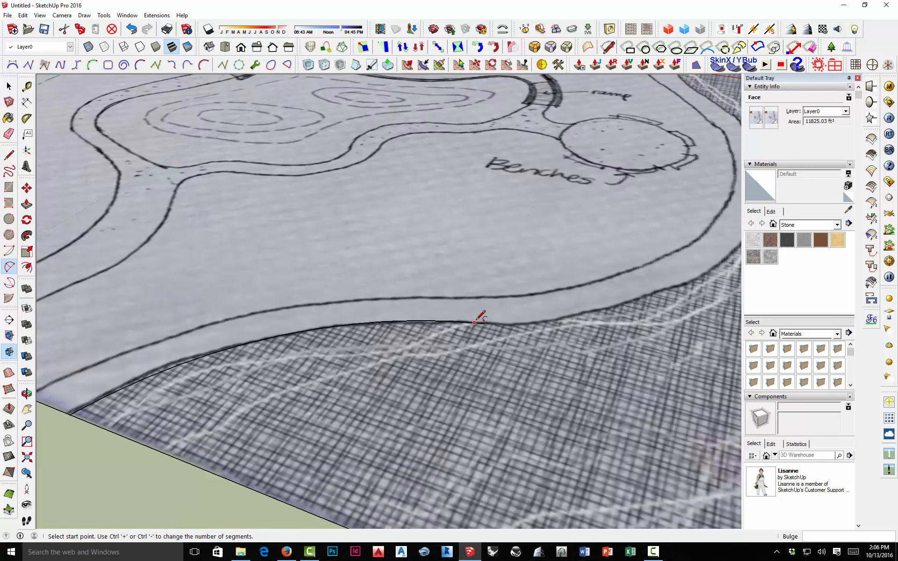
pyautogui.click(488, 322)
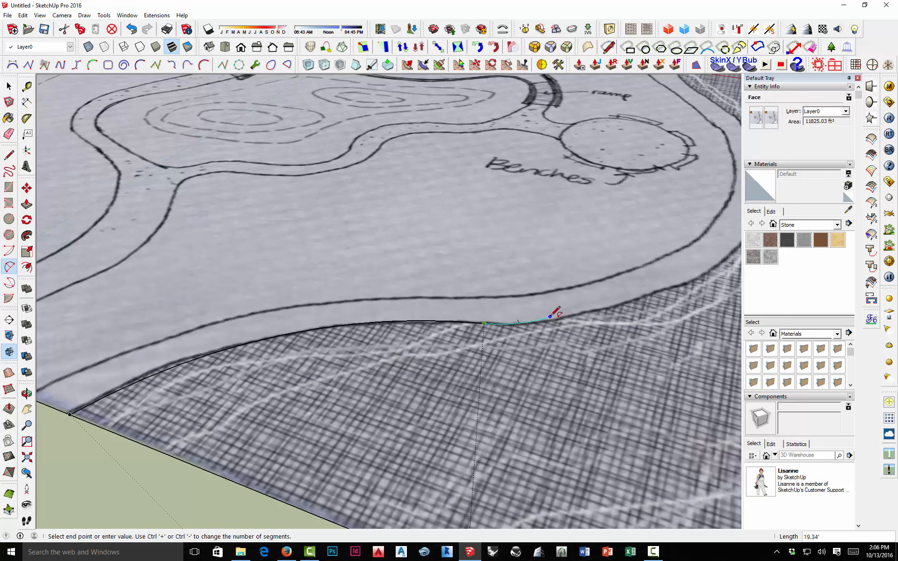
pyautogui.moveTo(555, 310); pyautogui.dragTo(512, 322, button='middle')
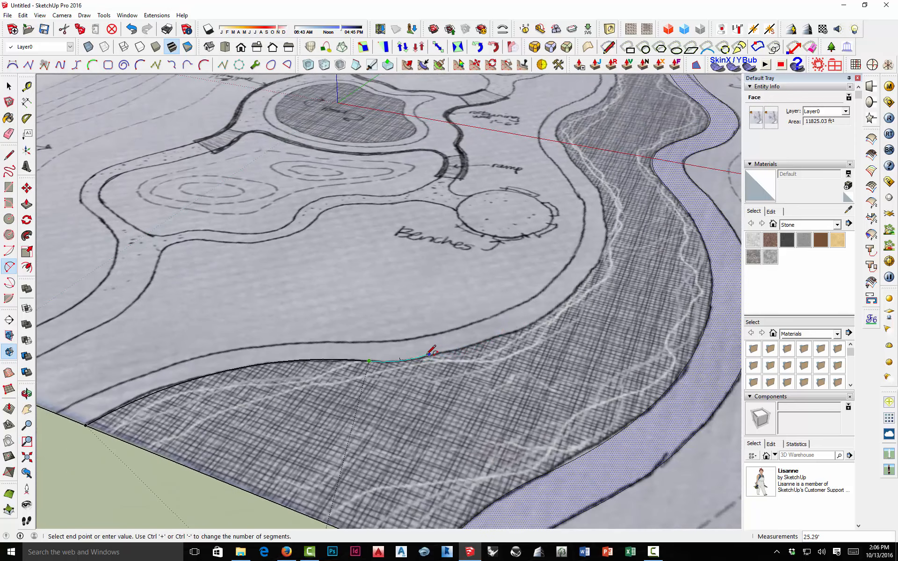
pyautogui.scroll(3, 416, 357)
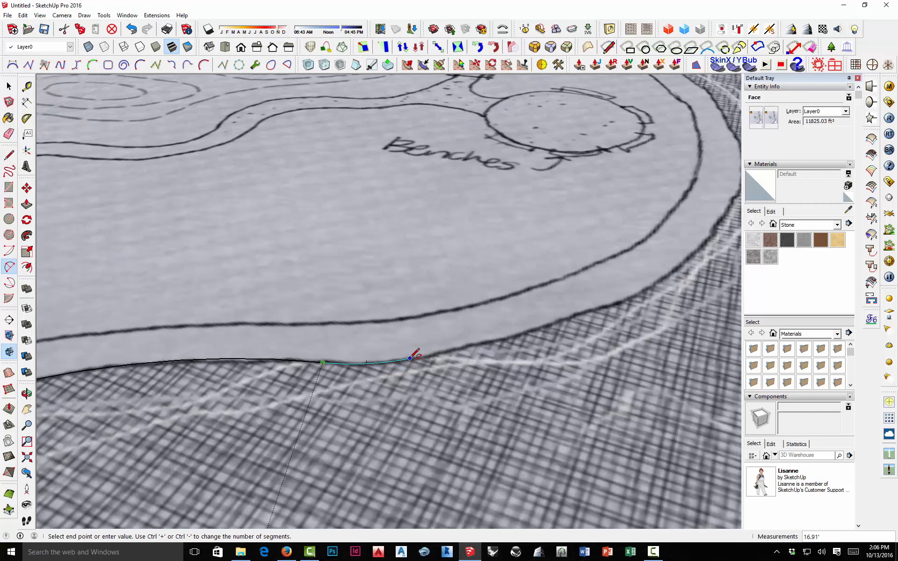
pyautogui.click(410, 358)
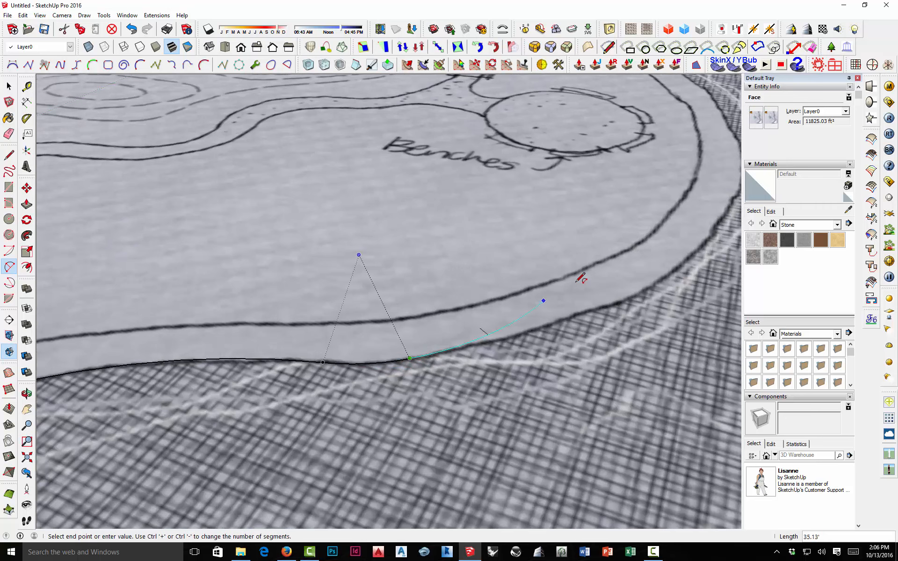
# Trace the wide bend of the bank around the benches with one long tangent arc.
pyautogui.moveTo(581, 275); pyautogui.dragTo(443, 263, button='middle')
pyautogui.scroll(-3, 444, 263)
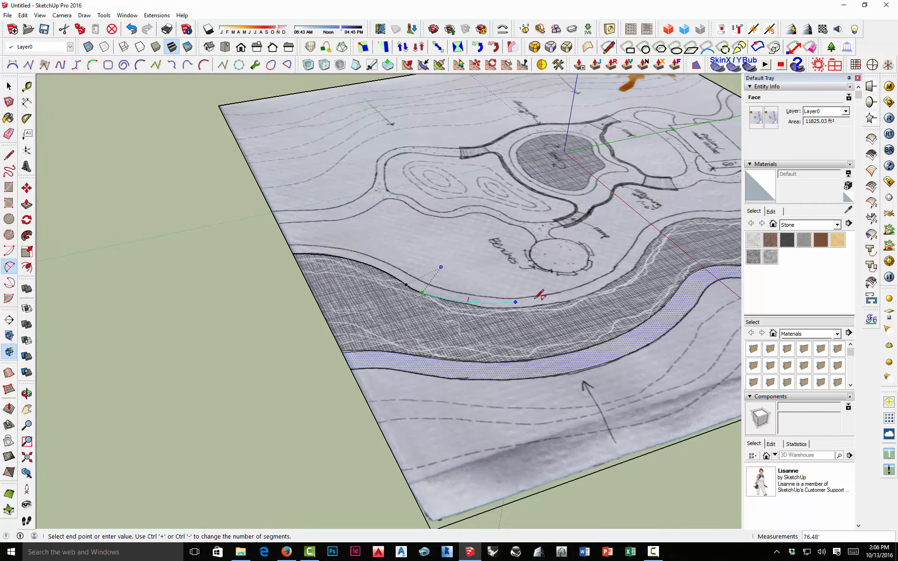
pyautogui.click(638, 260)
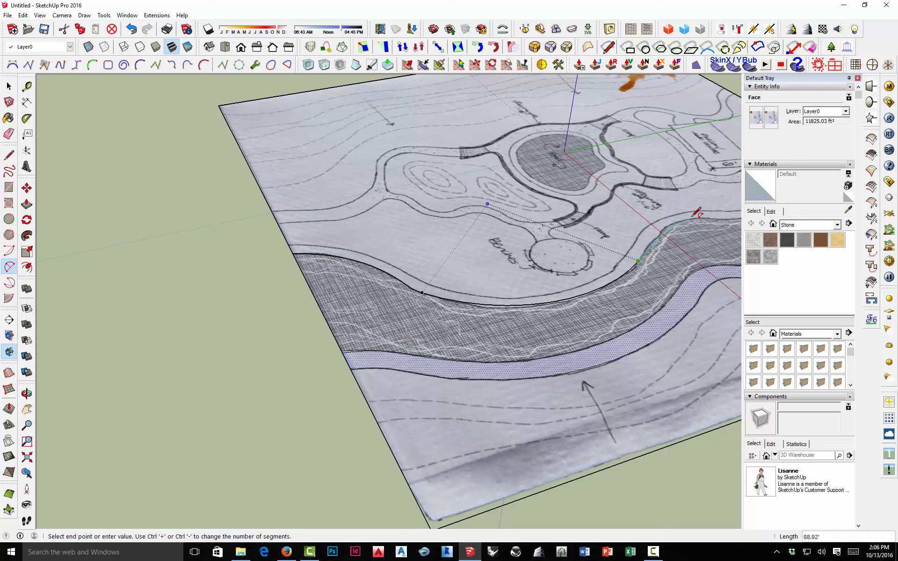
# Extend the bank line with a tangent arc about 26 ft long and a longer one around the bend beside the retaining wall.
pyautogui.keyDown('shift'); pyautogui.moveTo(663, 240); pyautogui.dragTo(375, 298, button='middle'); pyautogui.keyUp('shift')
pyautogui.scroll(6, 374, 298)
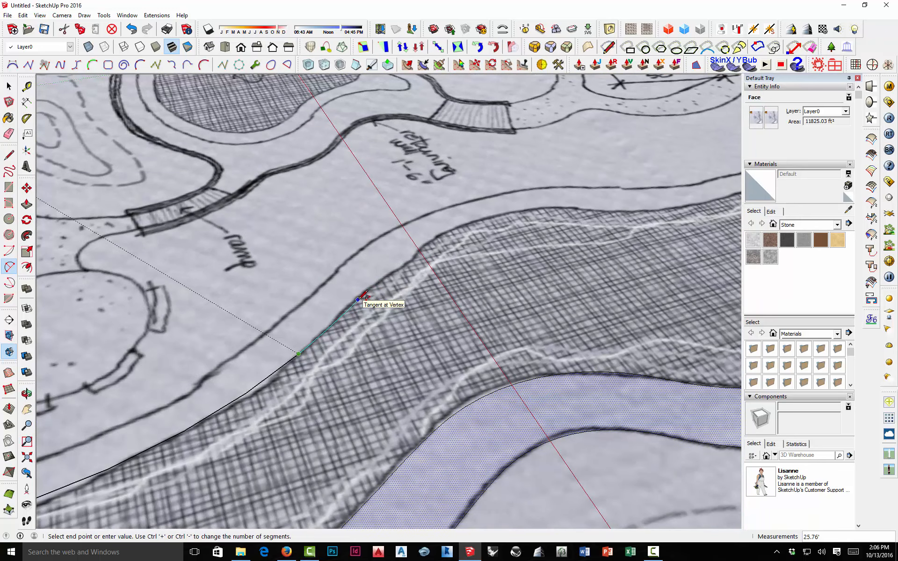
pyautogui.click(358, 299)
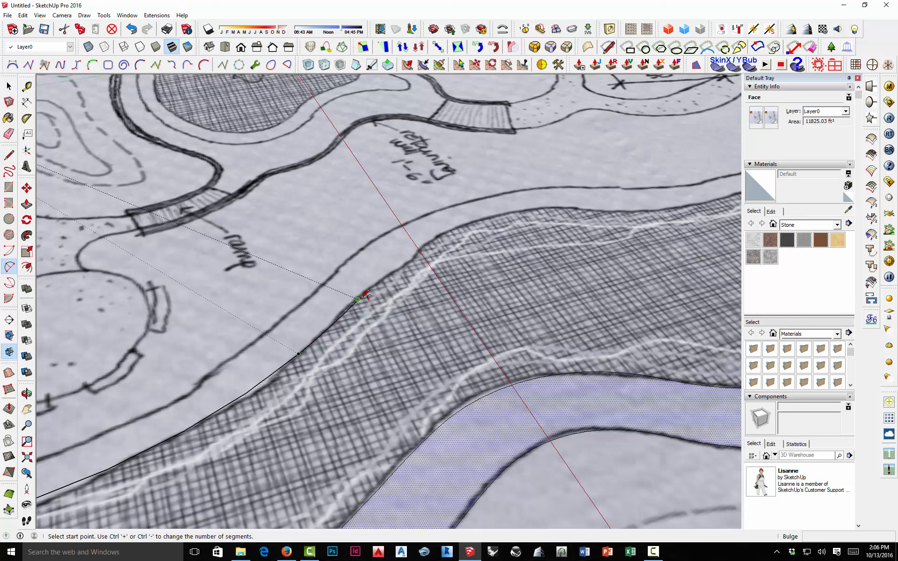
pyautogui.click(639, 212)
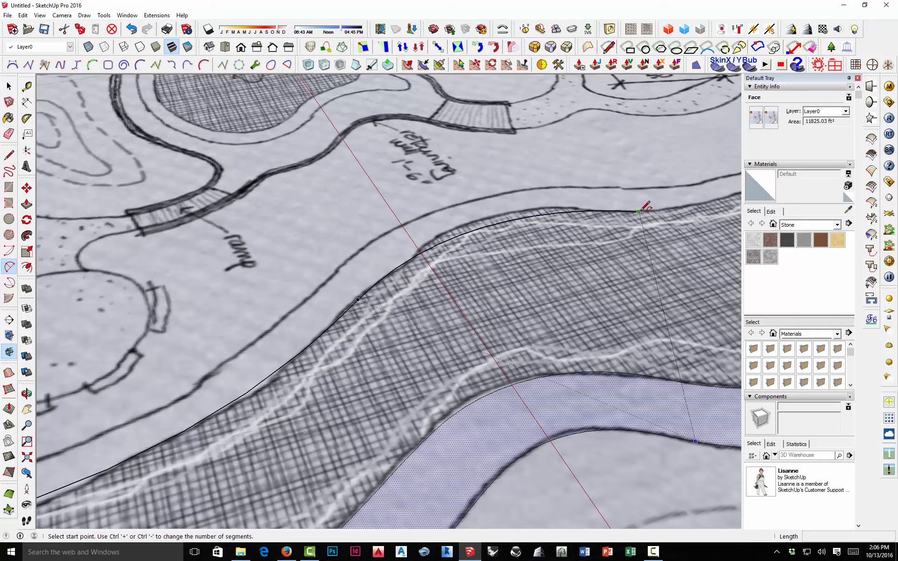
# Add a short tangent arc about 13 ft long along the bank after the bend beside the retaining wall.
pyautogui.click(639, 211)
pyautogui.scroll(-2, 639, 211)
pyautogui.moveTo(639, 212); pyautogui.dragTo(322, 251, button='middle')
pyautogui.scroll(-3, 583, 231)
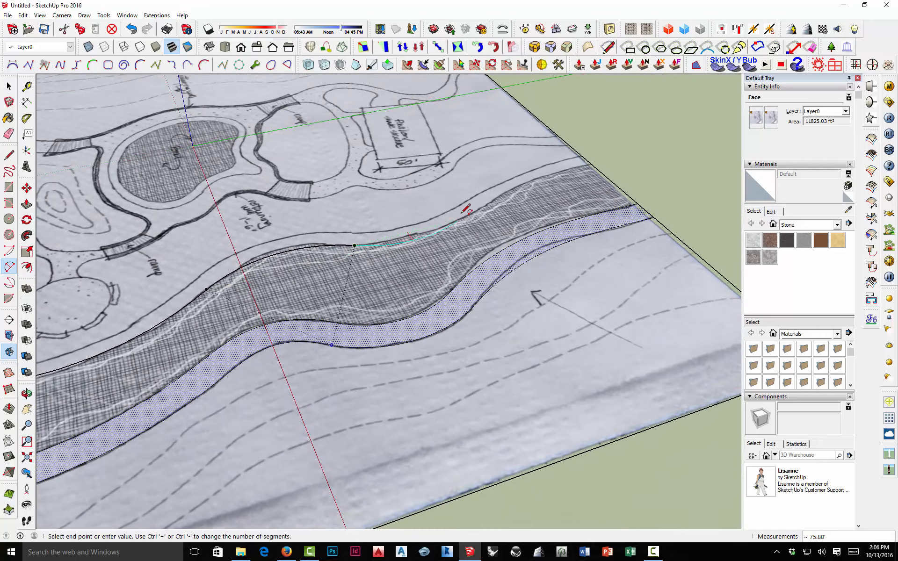
pyautogui.scroll(3, 423, 232)
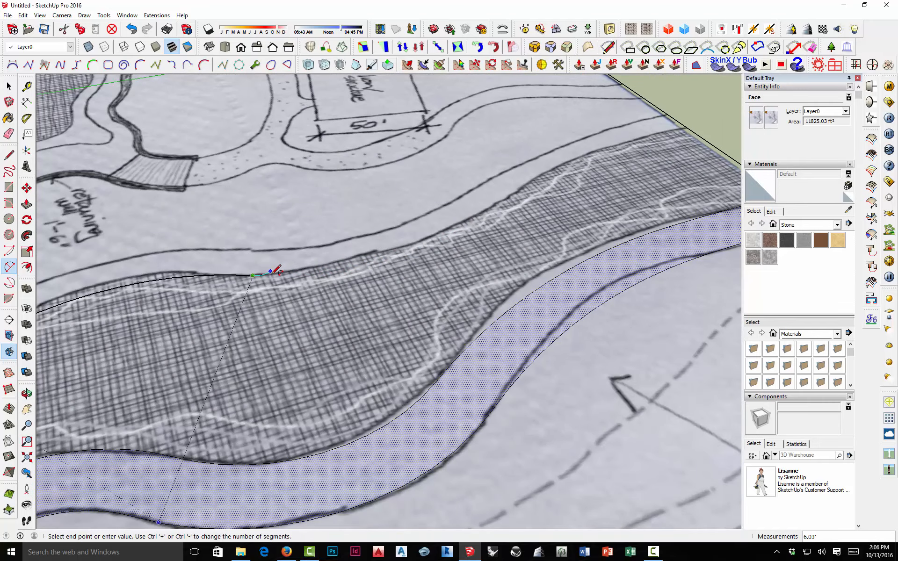
pyautogui.scroll(2, 275, 269)
pyautogui.scroll(2, 345, 295)
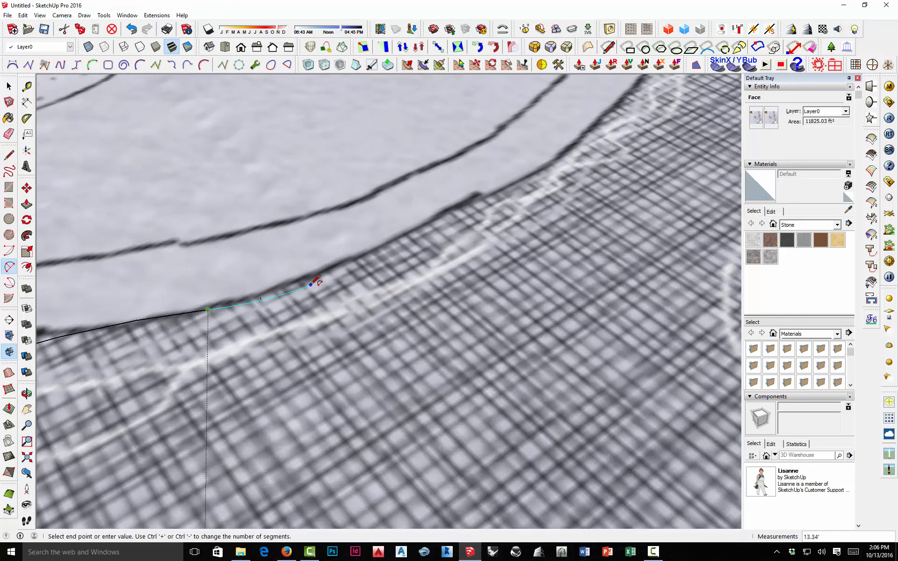
pyautogui.doubleClick(313, 286)
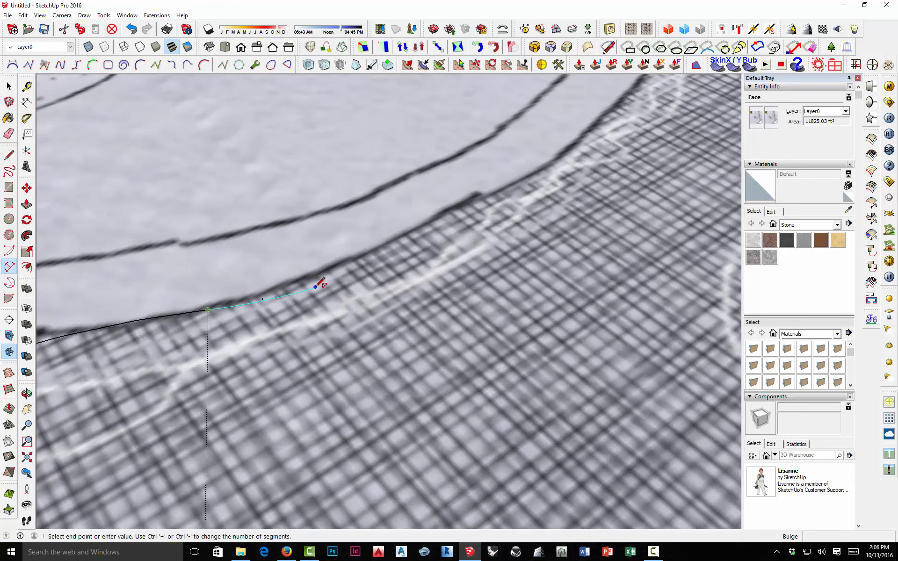
pyautogui.click(316, 287)
# Finish the bank line with two more tangent arcs past the pavilion, ending at the plan's far edge.
pyautogui.keyDown('shift'); pyautogui.moveTo(611, 113); pyautogui.dragTo(411, 263, button='middle'); pyautogui.keyUp('shift')
pyautogui.scroll(-3, 412, 263)
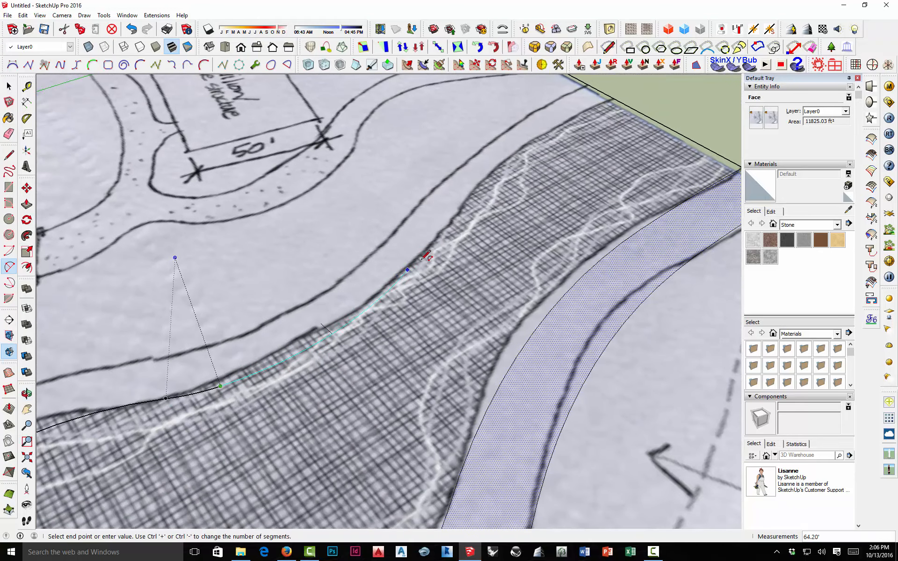
pyautogui.doubleClick(460, 210)
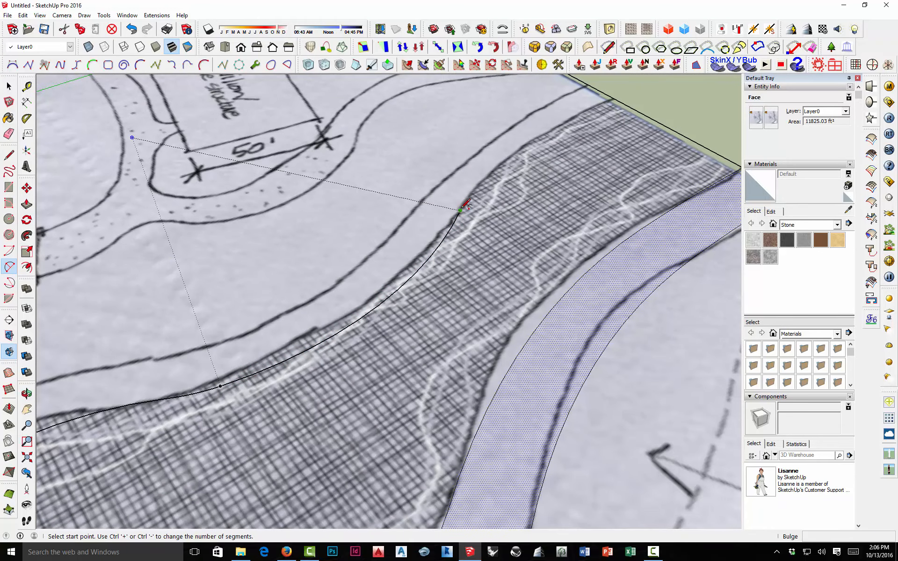
pyautogui.click(460, 211)
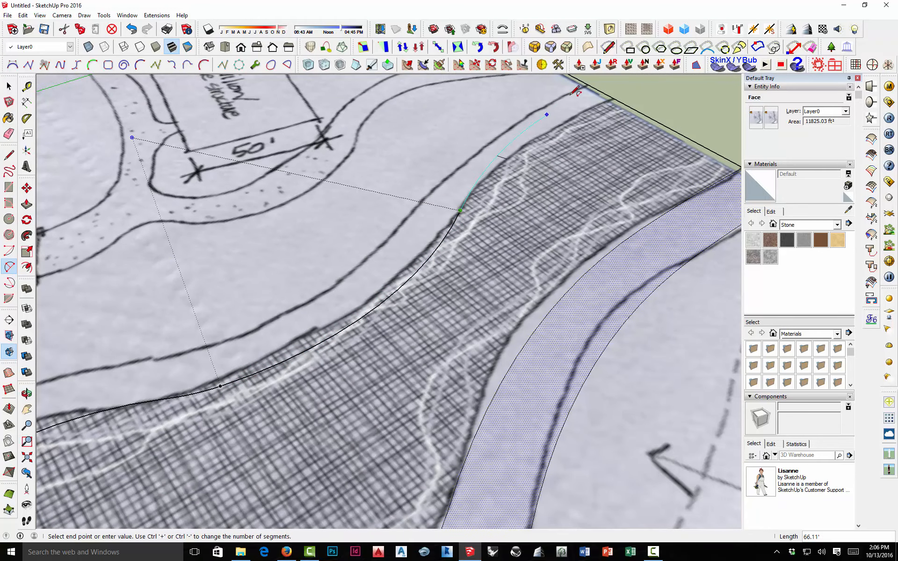
pyautogui.doubleClick(613, 97)
# Select the land beyond the river, the bank strip and the river in turn to check that they are separate faces.
pyautogui.scroll(-2, 659, 122)
pyautogui.moveTo(380, 400)
pyautogui.mouseDown(button='middle')
pyautogui.moveTo(477, 304)
pyautogui.moveTo(579, 255)
pyautogui.mouseUp(button='middle')
pyautogui.scroll(-5, 574, 254)
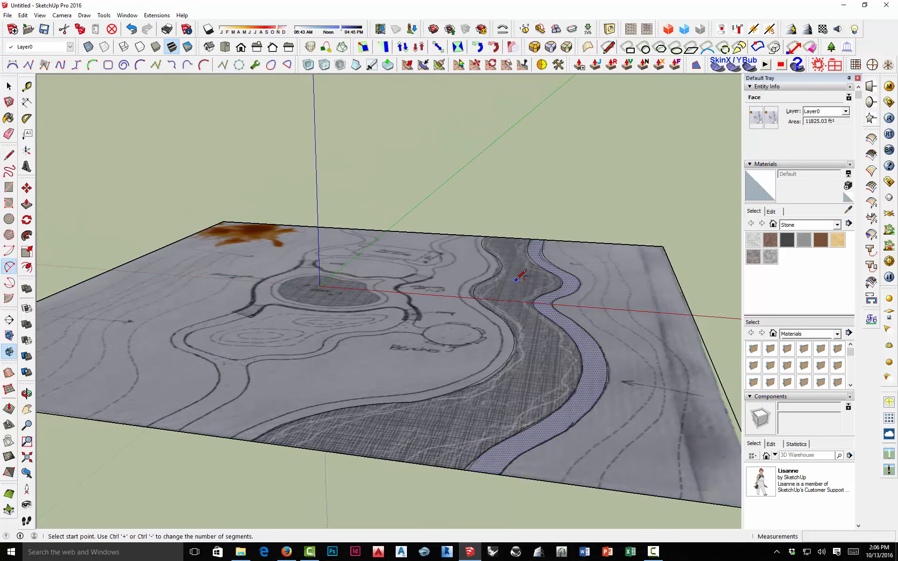
pyautogui.press('space')
pyautogui.click(609, 305)
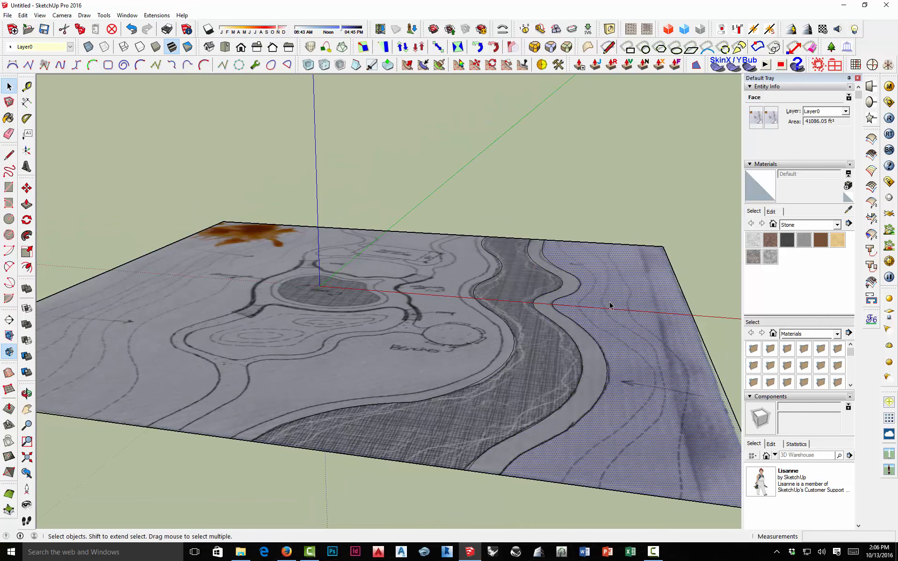
pyautogui.click(556, 317)
pyautogui.click(518, 314)
pyautogui.moveTo(527, 341); pyautogui.dragTo(472, 392, button='middle')
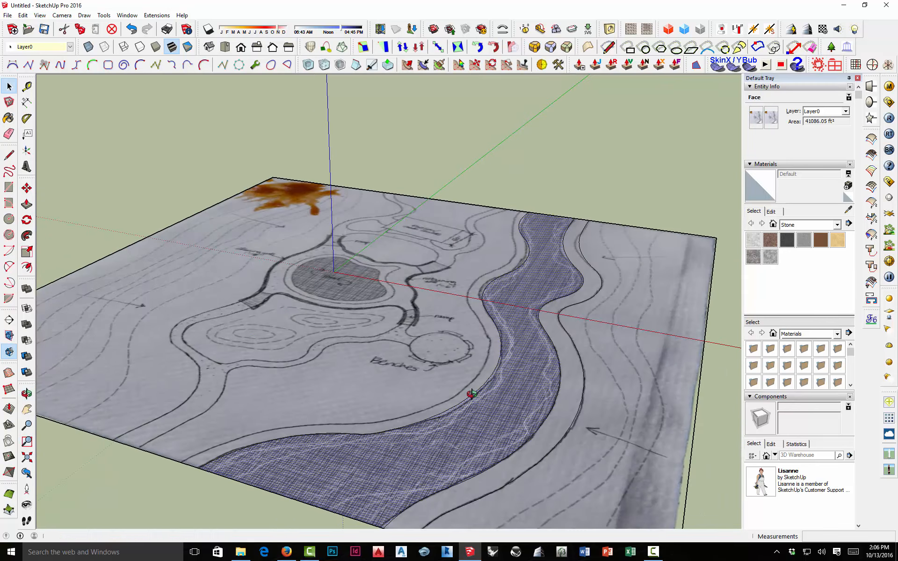
pyautogui.doubleClick(415, 426)
pyautogui.click(415, 426)
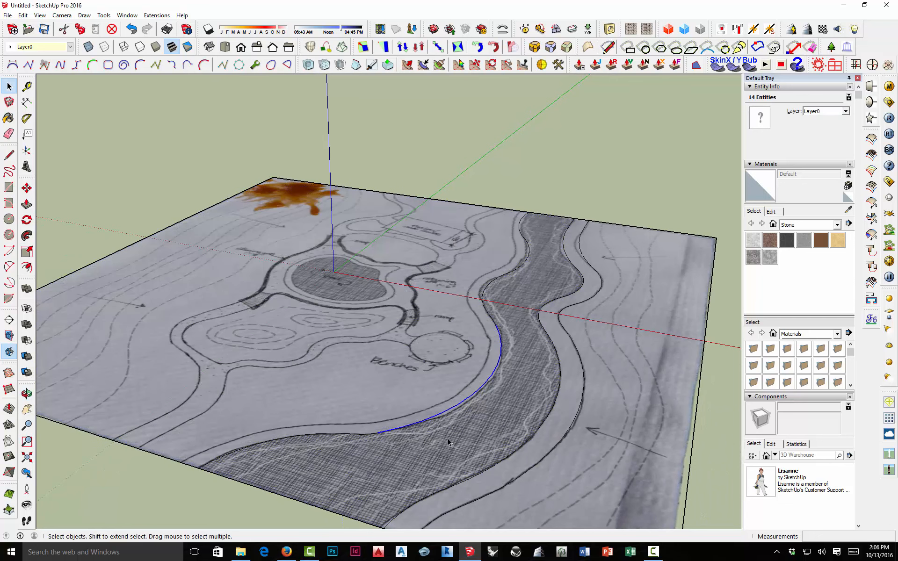
pyautogui.doubleClick(448, 442)
pyautogui.click(588, 192)
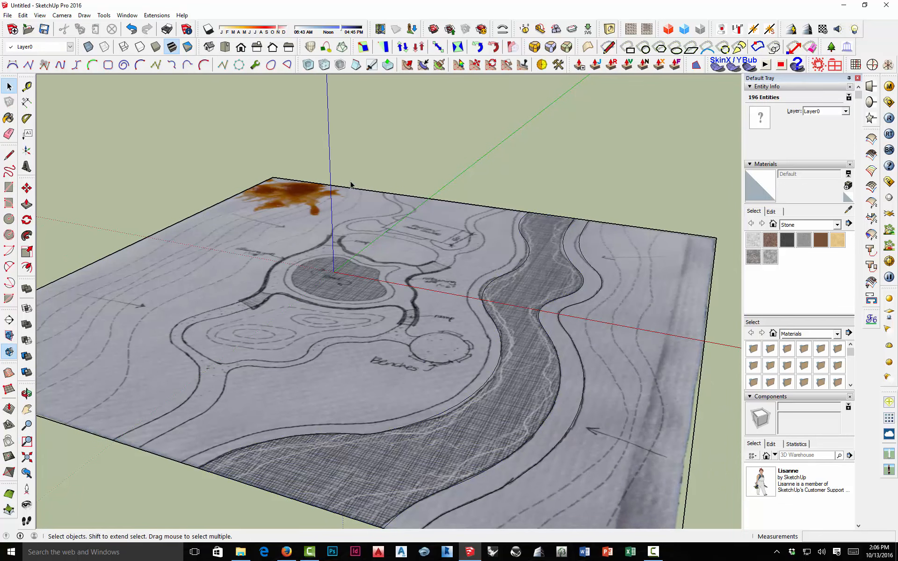
# Select all arcs of the traced bank line on the benches' side, from one plan edge to the other.
pyautogui.scroll(-3, 353, 184)
pyautogui.moveTo(277, 224); pyautogui.dragTo(395, 440, button='middle')
pyautogui.scroll(-4, 396, 440)
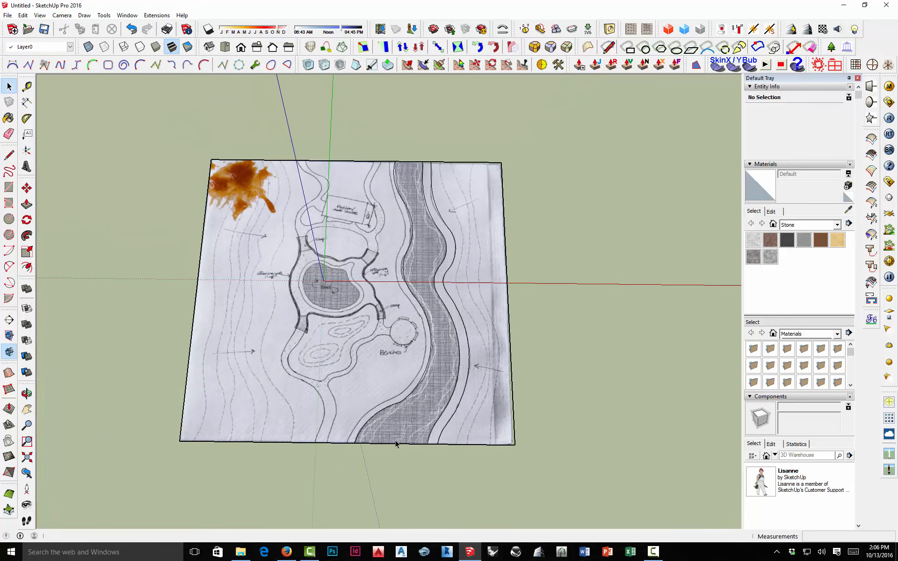
pyautogui.moveTo(358, 164); pyautogui.dragTo(429, 423)
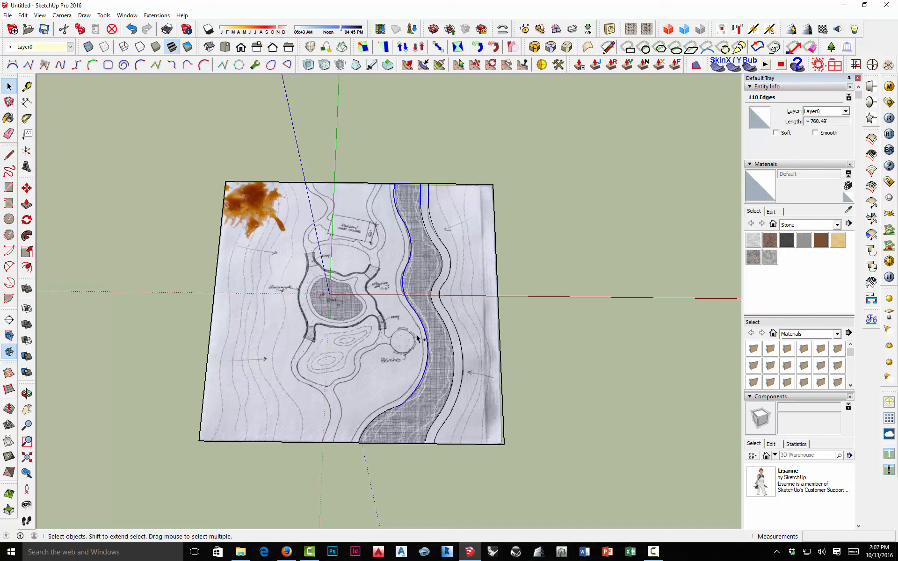
pyautogui.keyDown('shift'); pyautogui.moveTo(386, 434); pyautogui.dragTo(409, 427); pyautogui.keyUp('shift')
# Offset the selected bank arcs about 13.5 ft away from the river, onto the path's other line.
pyautogui.moveTo(449, 264); pyautogui.dragTo(421, 267, button='middle')
pyautogui.scroll(5, 419, 267)
pyautogui.scroll(-5, 420, 267)
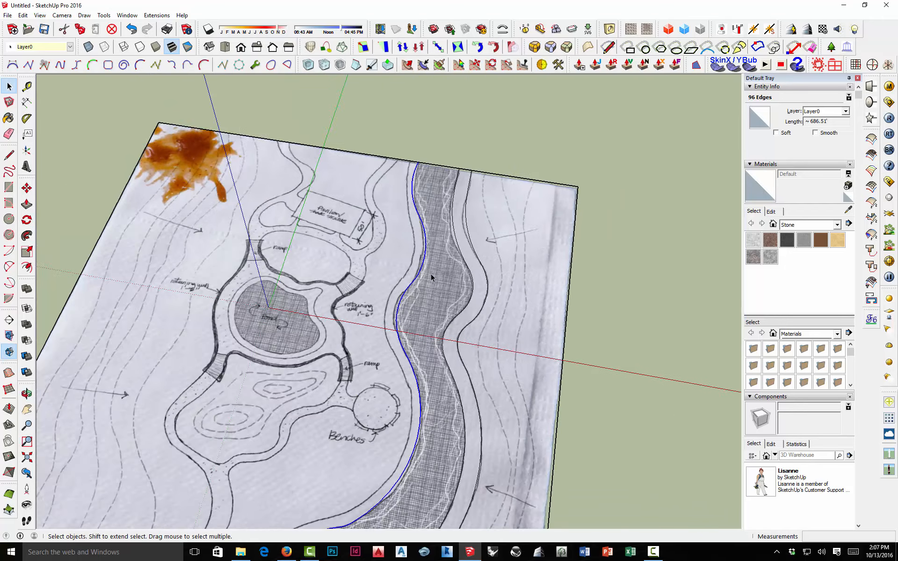
pyautogui.scroll(4, 355, 421)
pyautogui.click(27, 267)
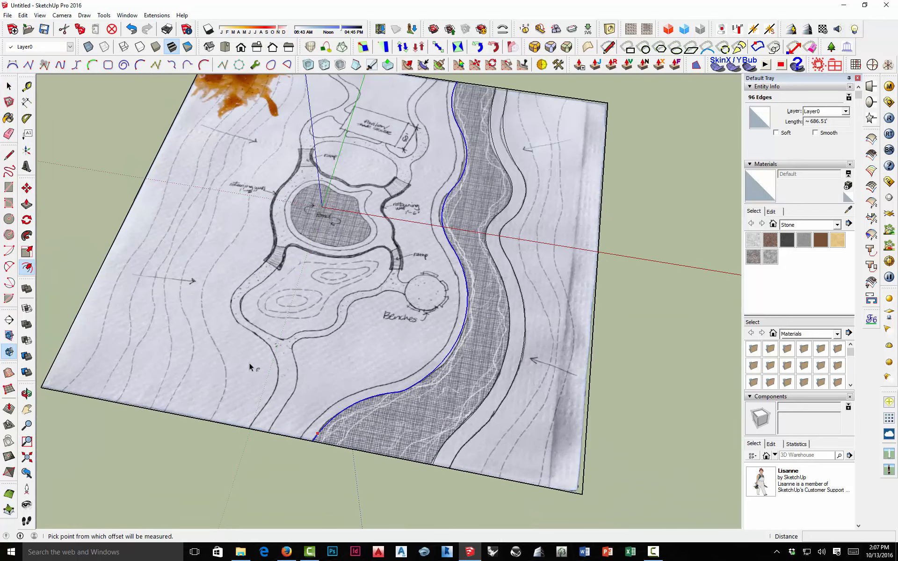
pyautogui.click(358, 400)
pyautogui.click(354, 395)
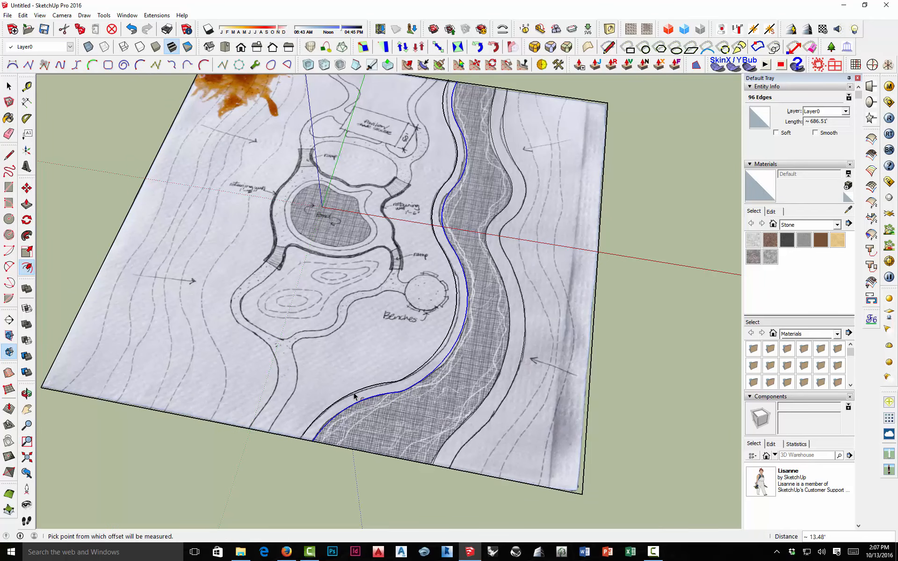
pyautogui.press('space')
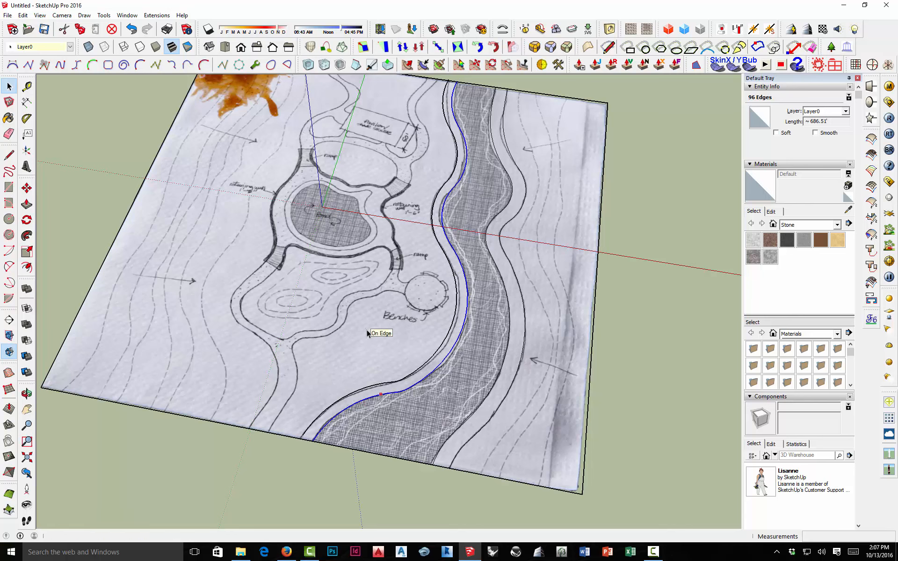
# Close the gap between the offset curve's end and the plan's front edge with a short line.
pyautogui.scroll(8, 309, 451)
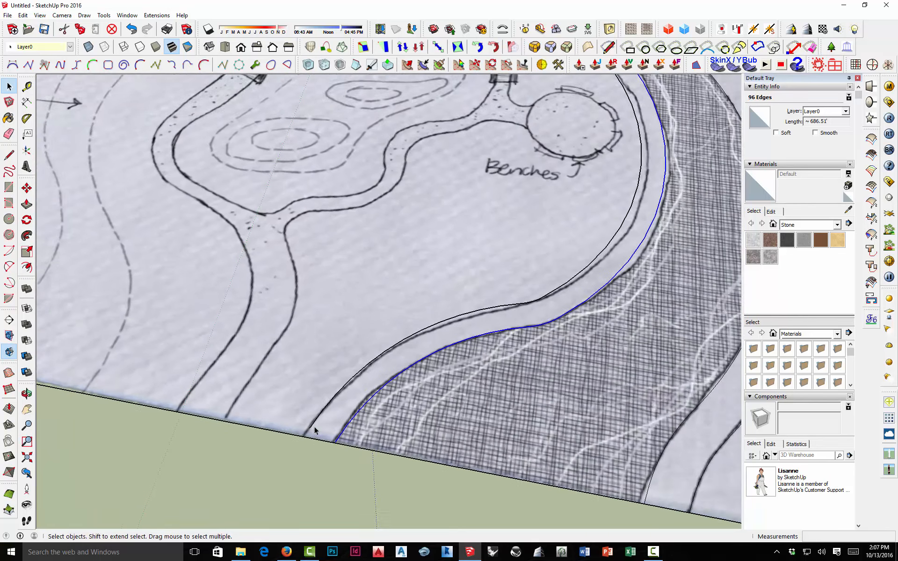
pyautogui.press('l')
pyautogui.click(305, 428)
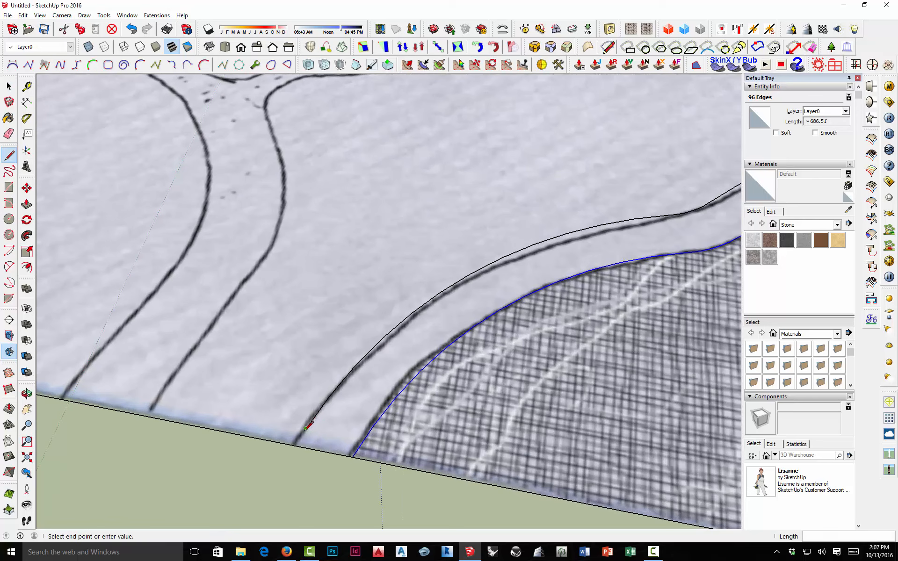
pyautogui.click(293, 444)
# Select the strip between the offset curve and the bank line to check that it is a separate face.
pyautogui.scroll(-4, 294, 441)
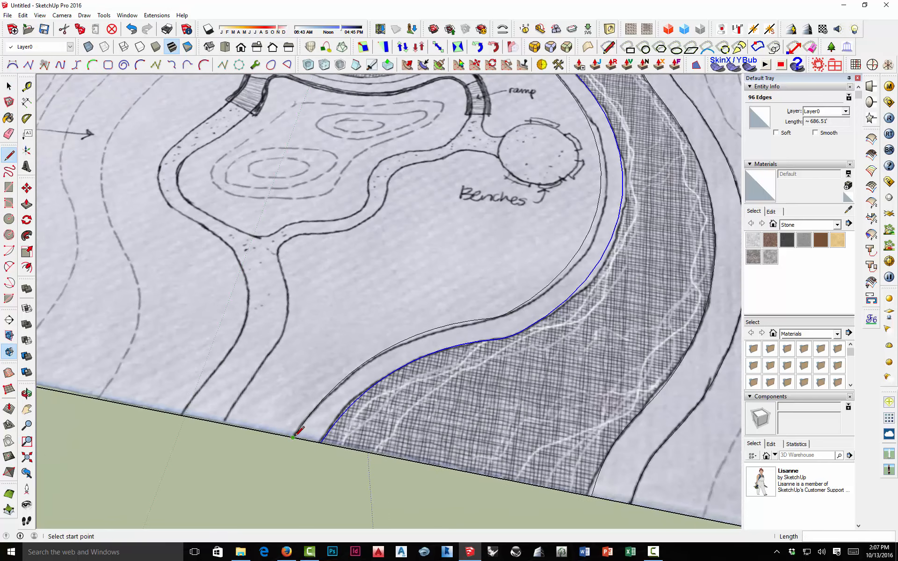
pyautogui.press('space')
pyautogui.click(335, 406)
pyautogui.scroll(-6, 366, 461)
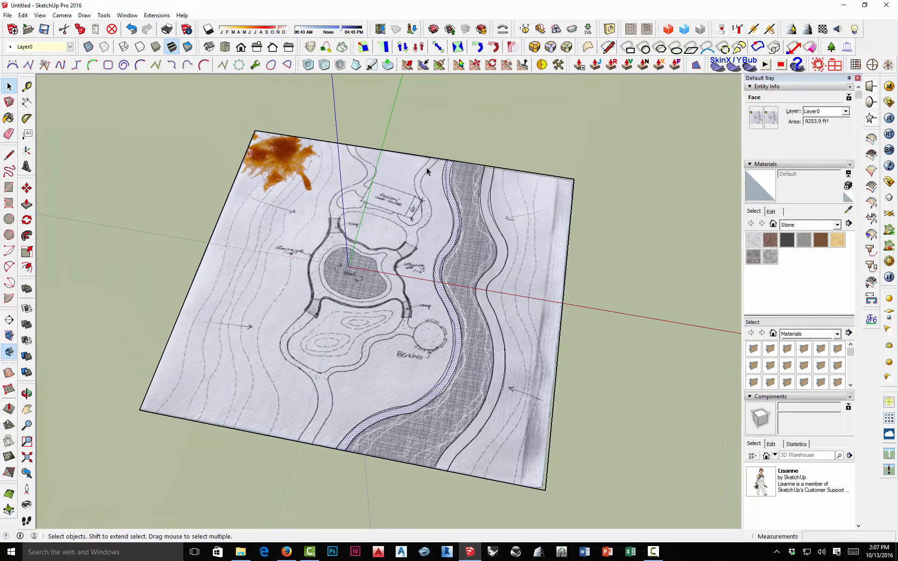
# Delete the short leftover edge of the offset curve at the plan's back edge.
pyautogui.scroll(6, 426, 172)
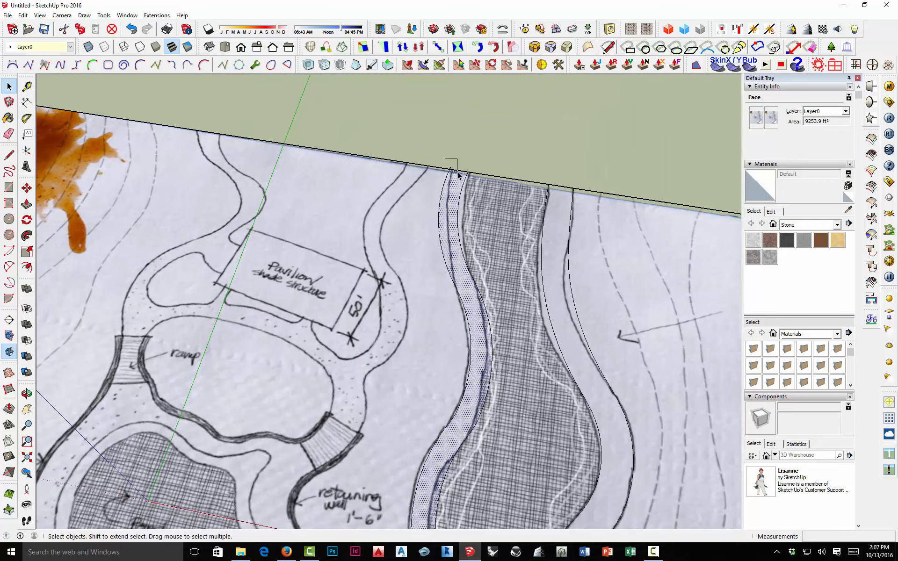
pyautogui.moveTo(457, 172); pyautogui.dragTo(458, 171)
pyautogui.press('Delete')
pyautogui.scroll(-2, 435, 197)
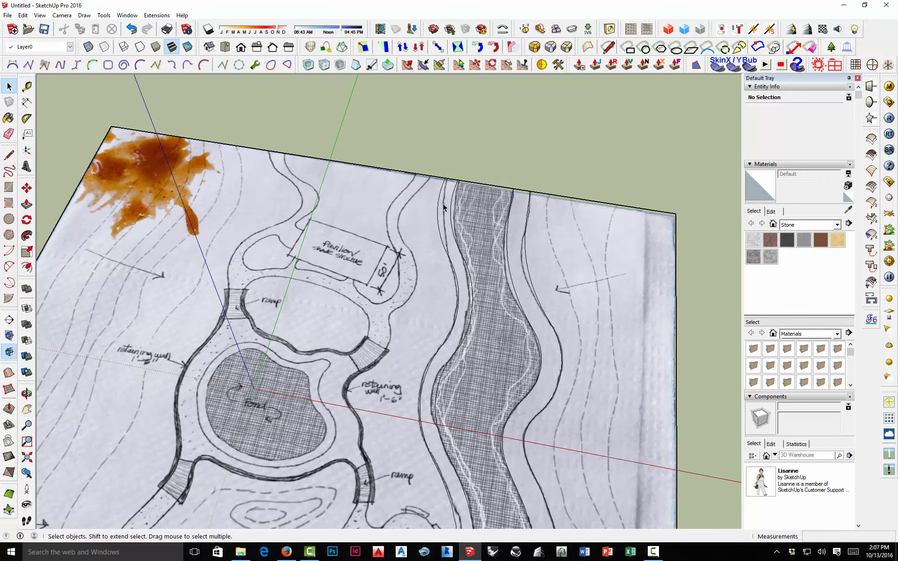
# Select the areas across the river one after another to check that they are separate faces.
pyautogui.click(445, 206)
pyautogui.click(486, 208)
pyautogui.click(519, 219)
pyautogui.click(558, 227)
pyautogui.scroll(-3, 472, 186)
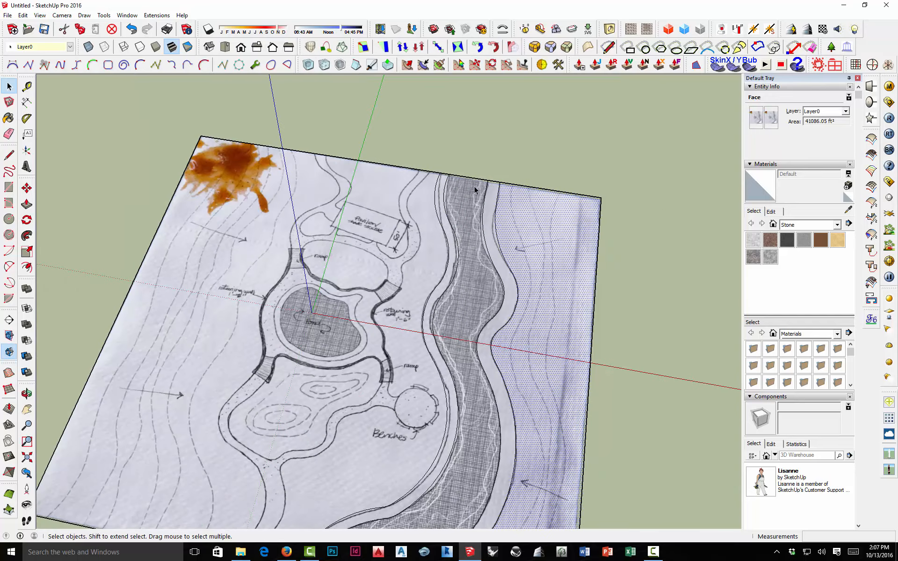
# Draw a nearly flat arc from the plan's front edge along the first stretch of the garden path's line farther from the river.
pyautogui.scroll(-3, 475, 190)
pyautogui.moveTo(476, 332); pyautogui.dragTo(313, 322, button='middle')
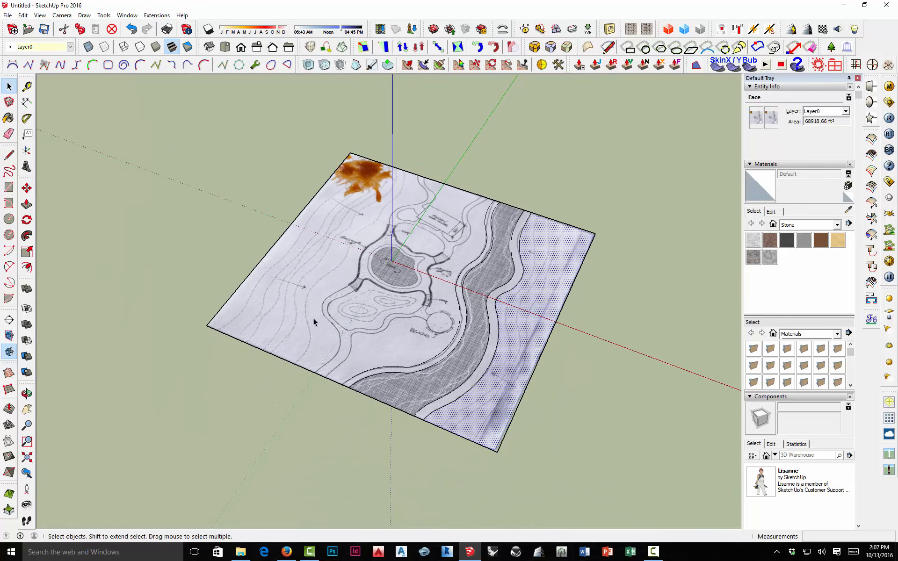
pyautogui.scroll(3, 316, 321)
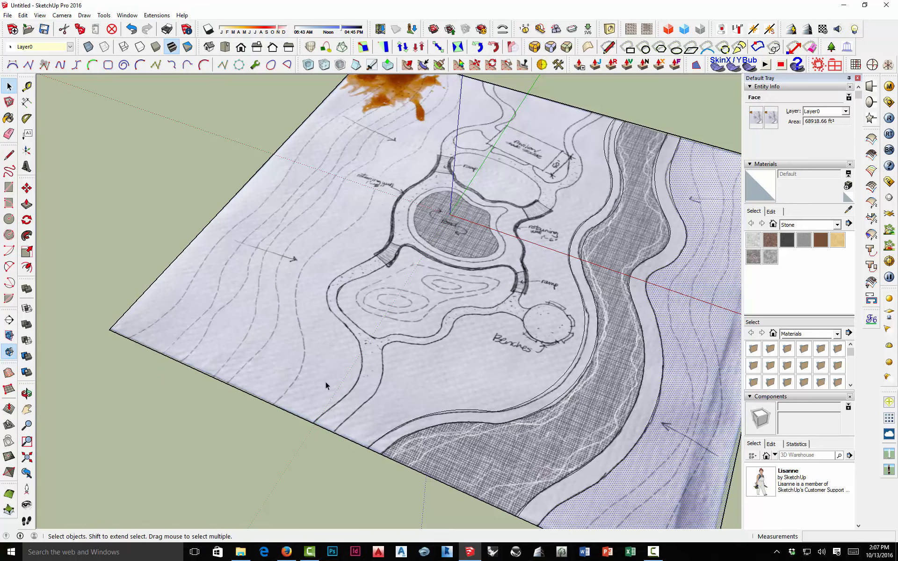
pyautogui.scroll(5, 299, 377)
pyautogui.press('a')
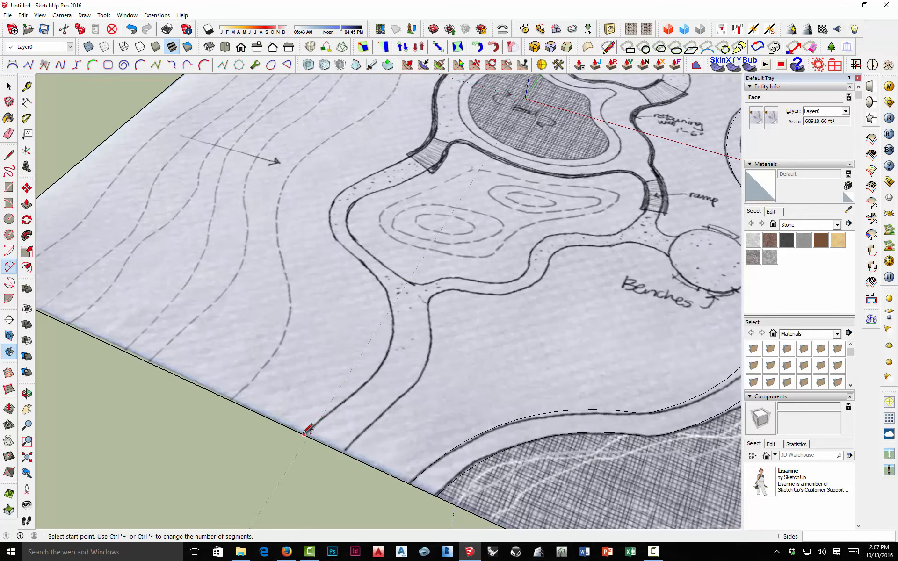
pyautogui.click(308, 429)
pyautogui.scroll(3, 357, 395)
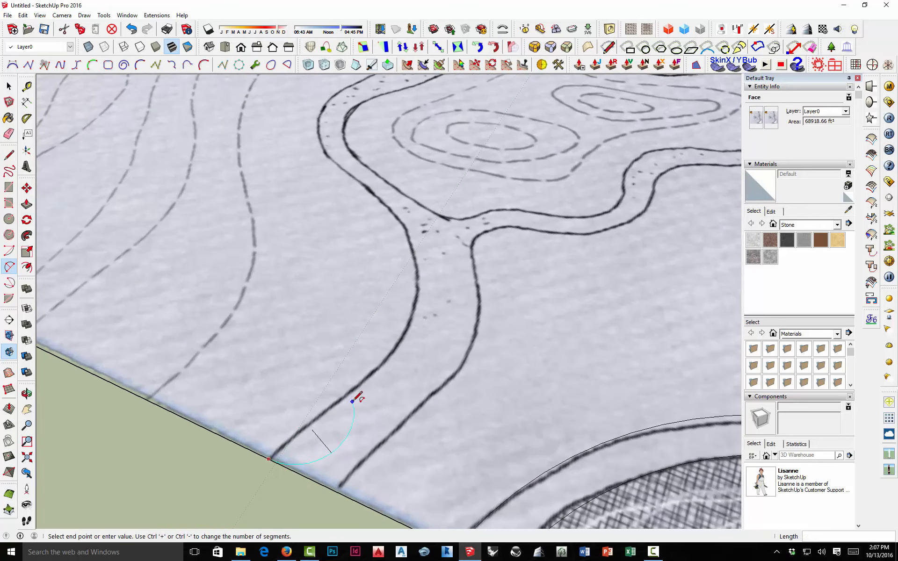
pyautogui.moveTo(357, 394); pyautogui.dragTo(286, 389, button='middle')
pyautogui.scroll(-2, 285, 390)
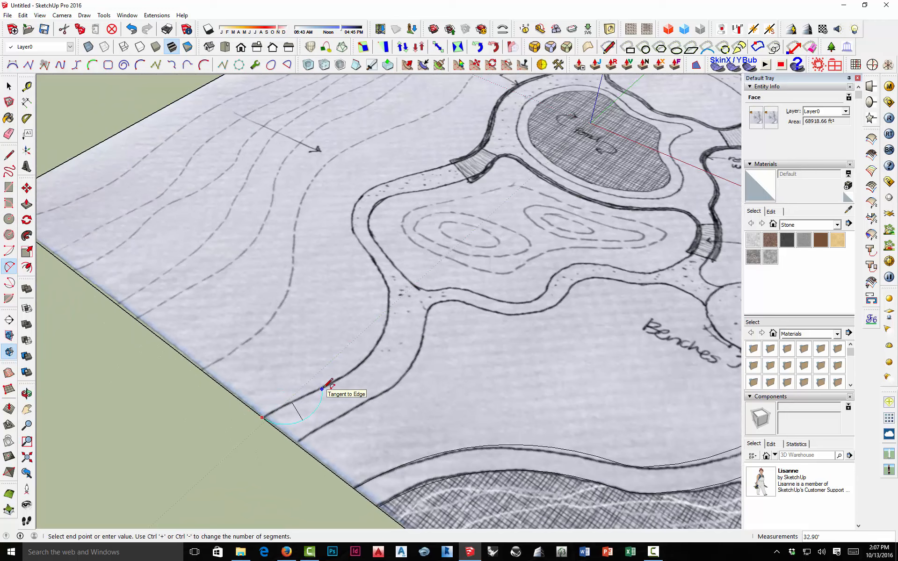
pyautogui.click(329, 385)
pyautogui.scroll(3, 301, 397)
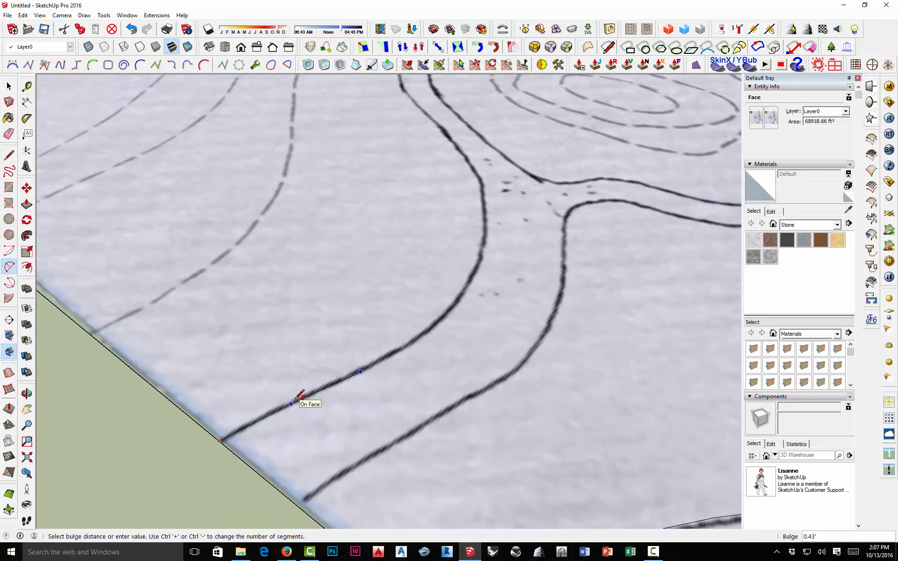
pyautogui.click(296, 398)
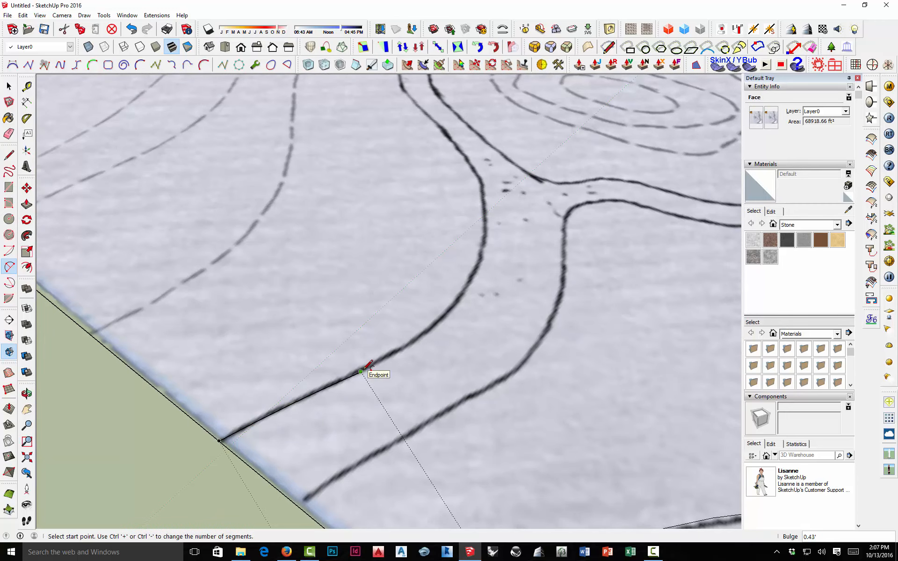
# Continue from the first arc's end with a tangent arc around the path's wide bend beside the junction.
pyautogui.click(360, 372)
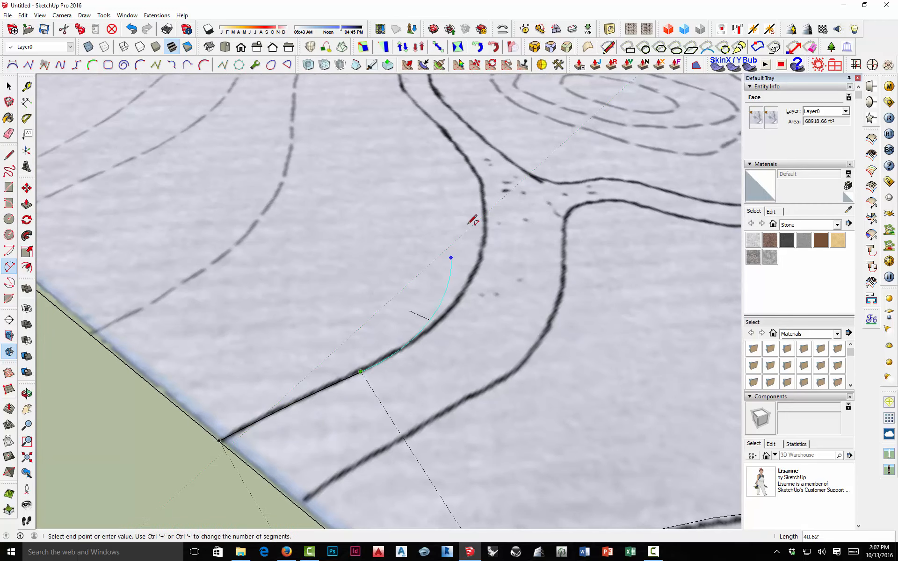
pyautogui.click(470, 162)
pyautogui.click(470, 162)
pyautogui.keyDown('shift'); pyautogui.moveTo(475, 195); pyautogui.dragTo(315, 354, button='middle'); pyautogui.keyUp('shift')
pyautogui.scroll(-1, 314, 353)
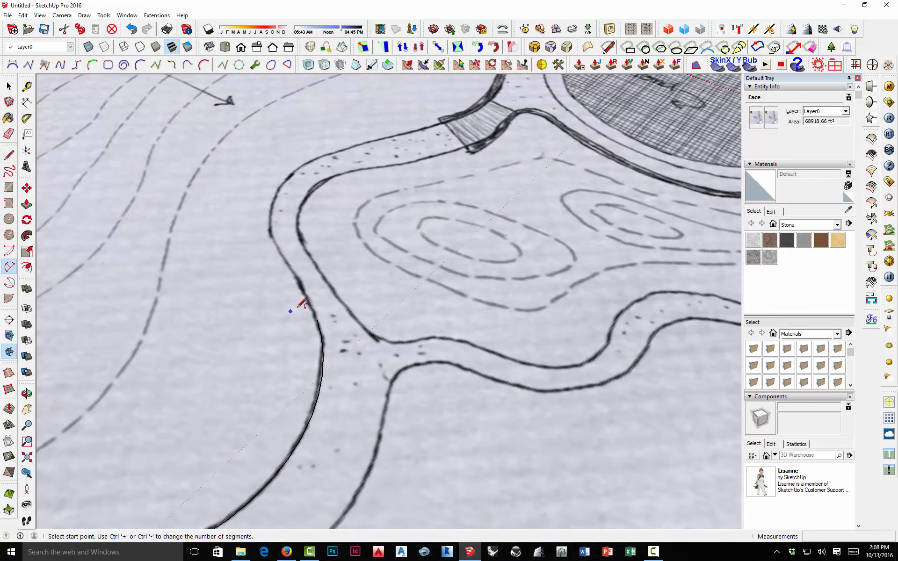
# Add a tangent arc from the bend's end along the path's outer line just past the junction.
pyautogui.scroll(4, 316, 317)
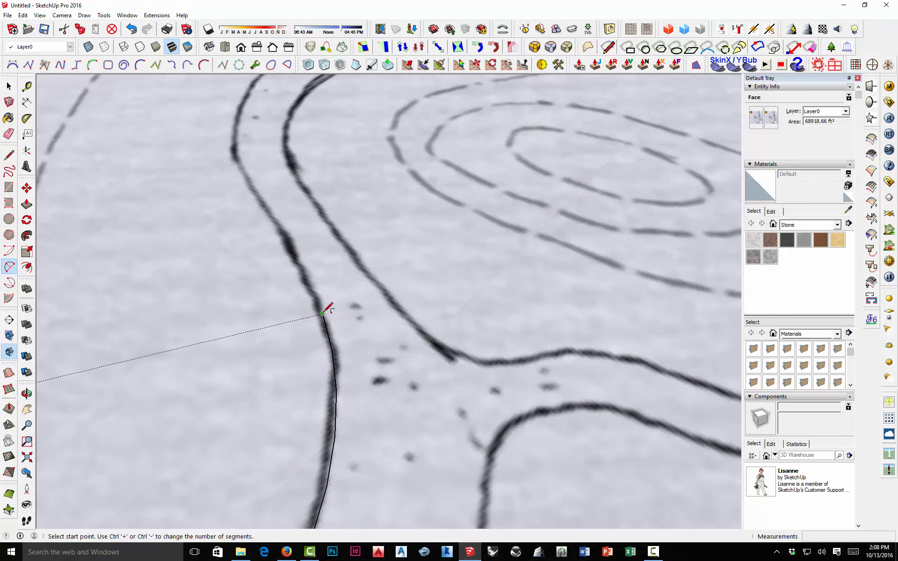
pyautogui.click(322, 313)
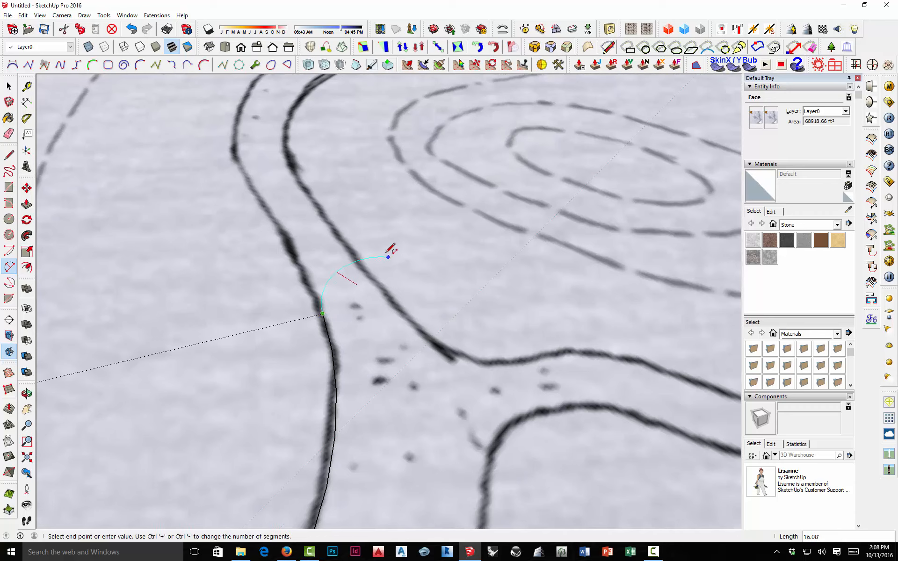
pyautogui.click(269, 209)
pyautogui.click(269, 209)
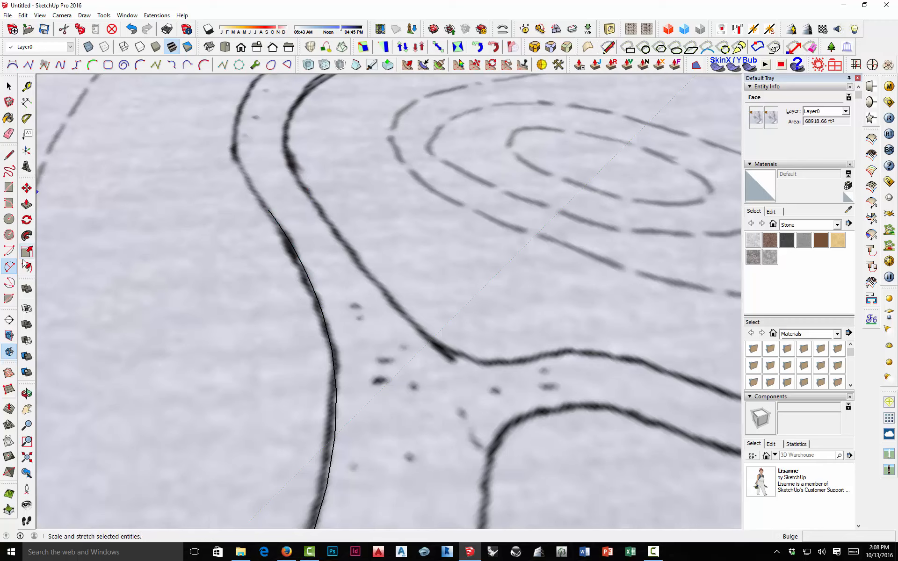
# Set the arc's sides to 40 and trace the short stretch leading to the path's rounded corner with a connected arc.
pyautogui.click(9, 266)
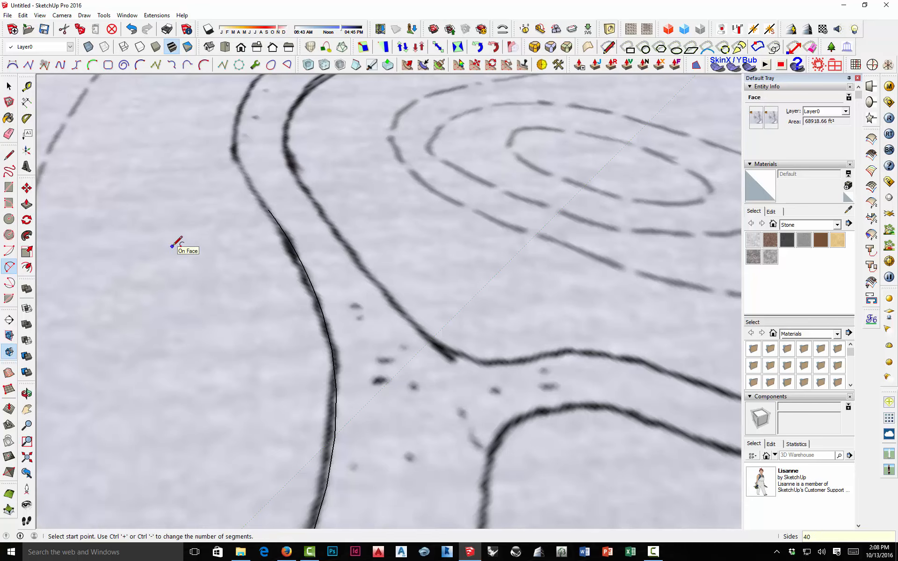
pyautogui.keyDown('shift'); pyautogui.moveTo(268, 192); pyautogui.dragTo(314, 219, button='middle'); pyautogui.keyUp('shift')
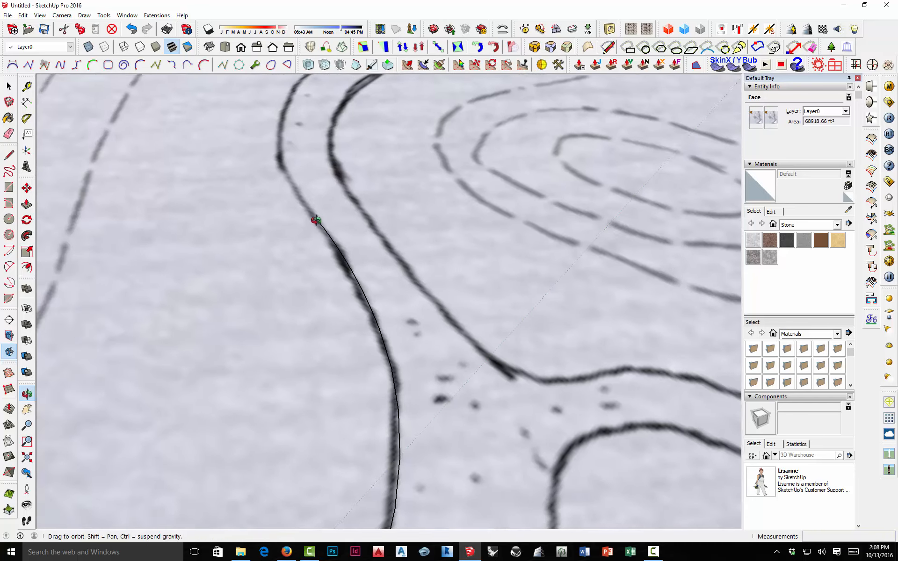
pyautogui.scroll(-4, 328, 222)
pyautogui.scroll(-5, 332, 222)
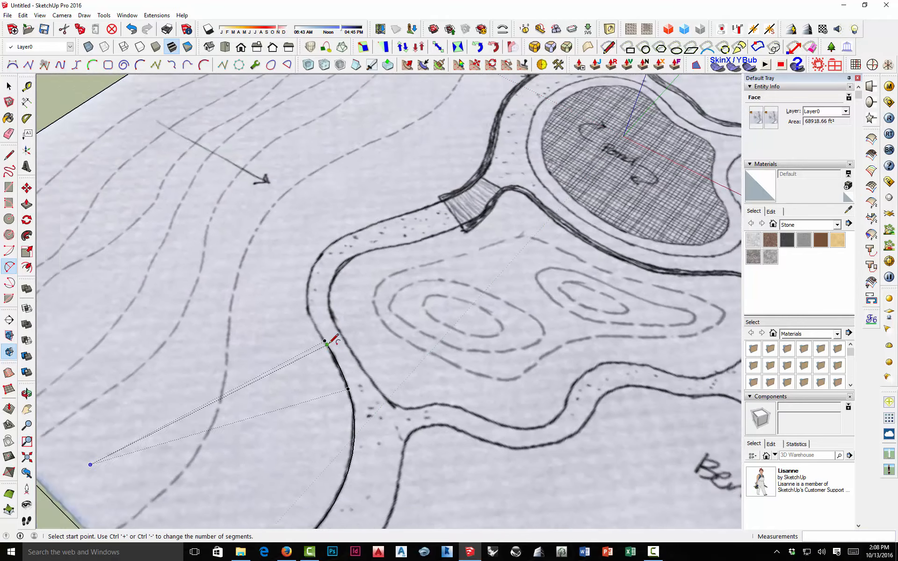
pyautogui.scroll(8, 328, 339)
pyautogui.click(319, 353)
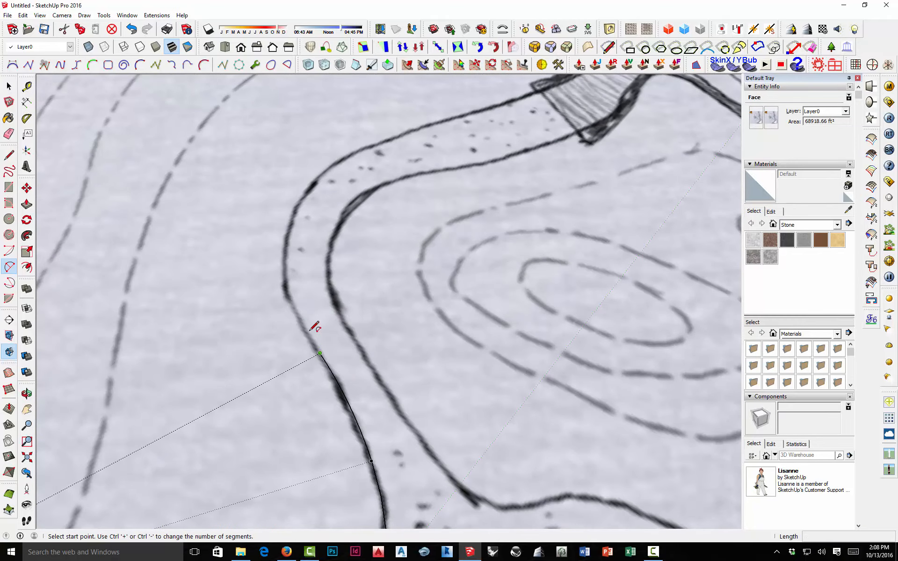
pyautogui.scroll(3, 293, 300)
pyautogui.moveTo(254, 336); pyautogui.dragTo(386, 345, button='middle')
pyautogui.click(247, 343)
pyautogui.click(249, 343)
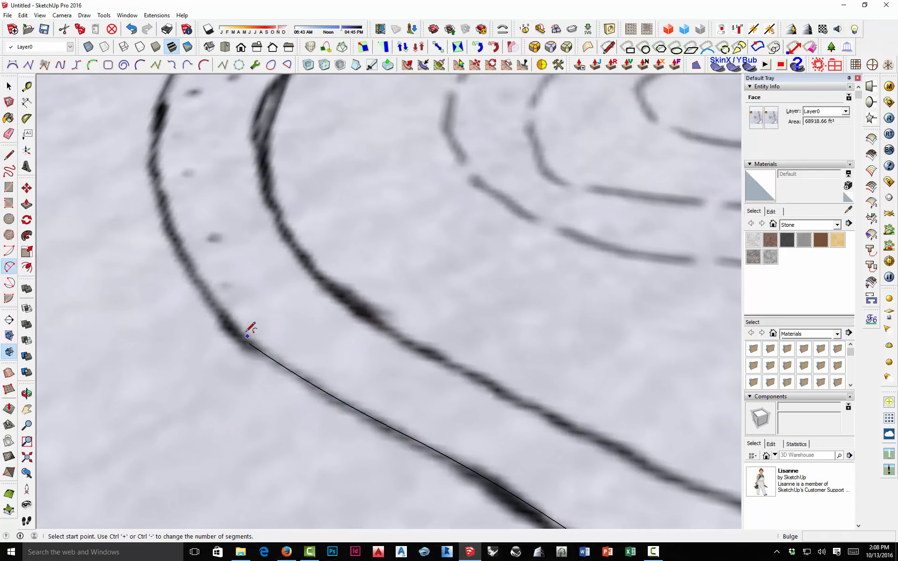
# Trace the path's rounded outer corner with a tangent arc about 56 ft long, ending on the stretch towards the ramp.
pyautogui.click(249, 343)
pyautogui.scroll(-5, 285, 339)
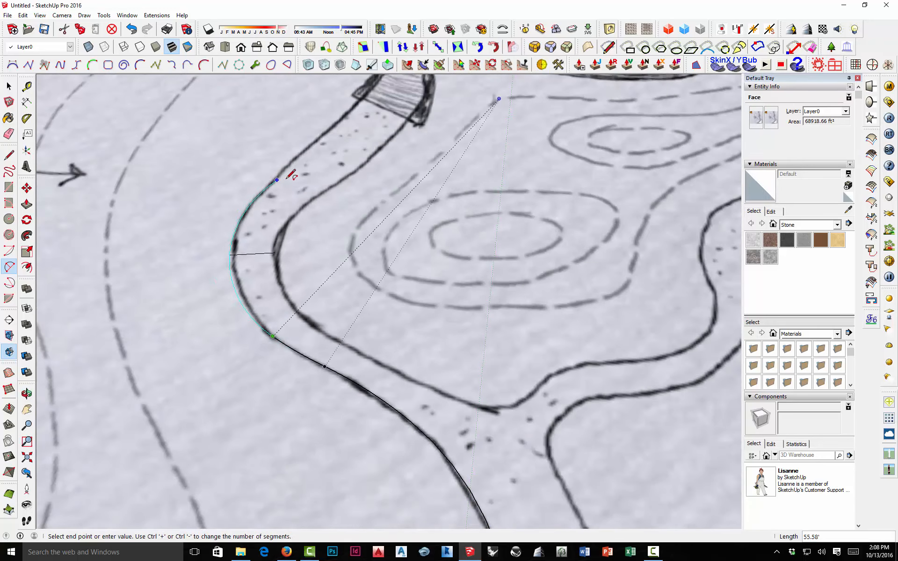
pyautogui.click(274, 180)
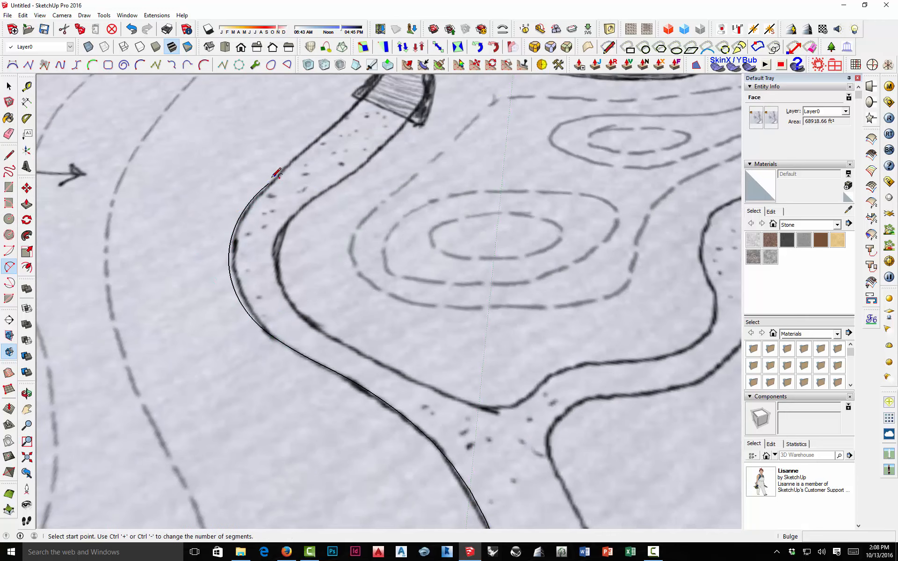
# Continue the outer line with an arc about 48 ft long to the ramp and another along the ramp's outer side.
pyautogui.press('o')
pyautogui.keyDown('shift'); pyautogui.moveTo(345, 117); pyautogui.dragTo(263, 249, button='middle'); pyautogui.keyUp('shift')
pyautogui.scroll(3, 280, 232)
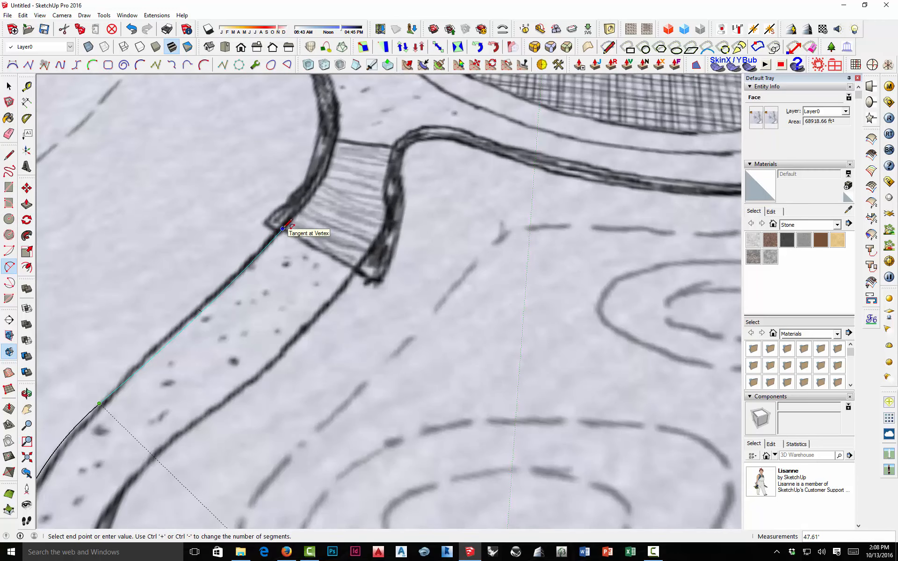
pyautogui.click(283, 228)
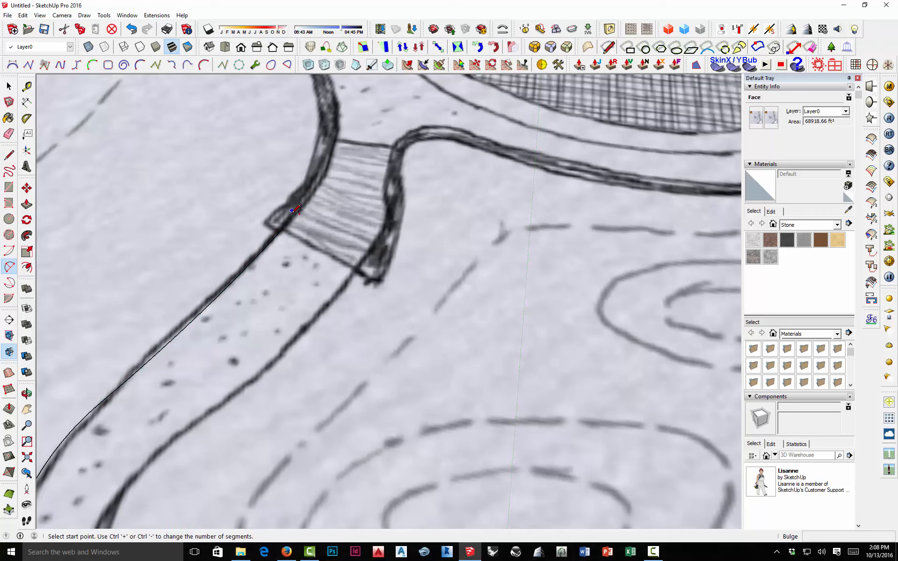
pyautogui.click(283, 228)
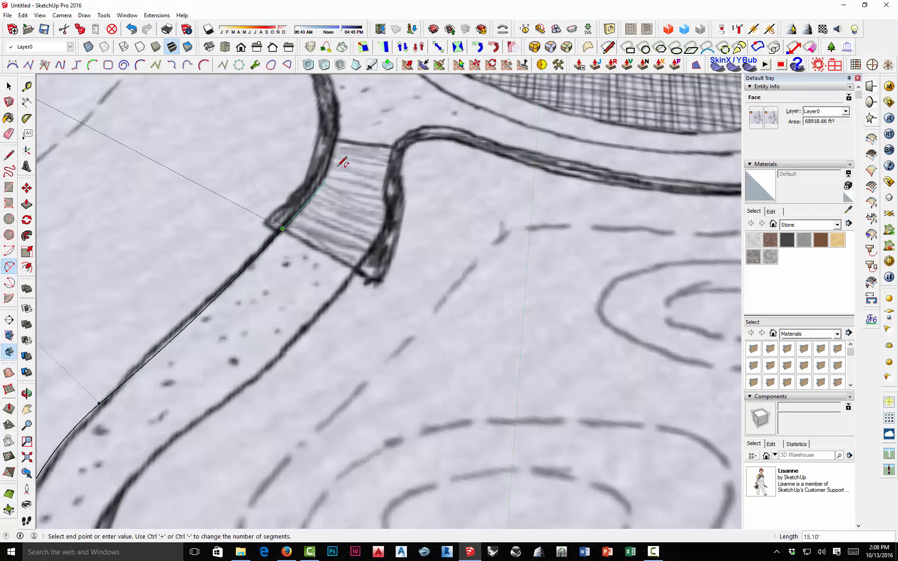
pyautogui.click(337, 140)
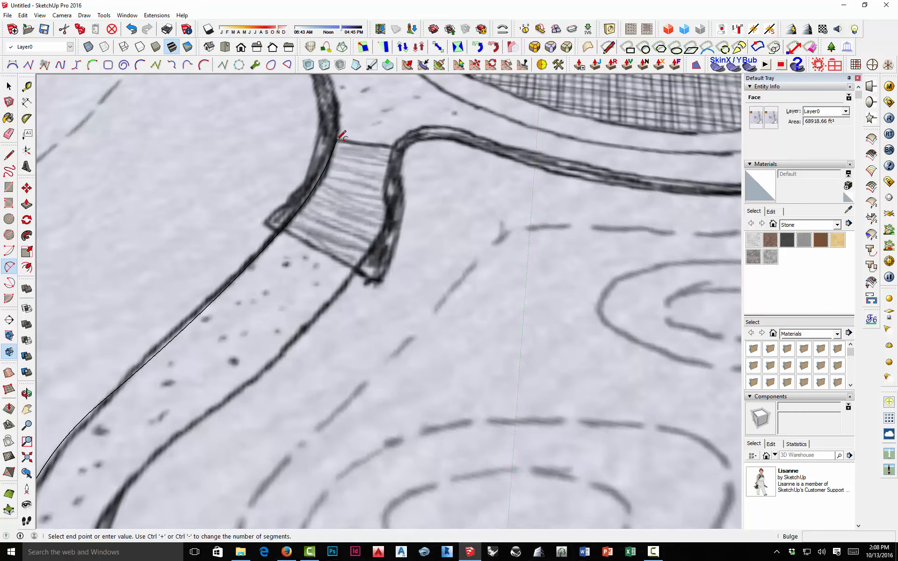
# Draw a short tangent arc from the ramp's pond-side end along the inner line of the retaining wall.
pyautogui.scroll(-5, 359, 234)
pyautogui.moveTo(412, 261); pyautogui.dragTo(18, 329, button='middle')
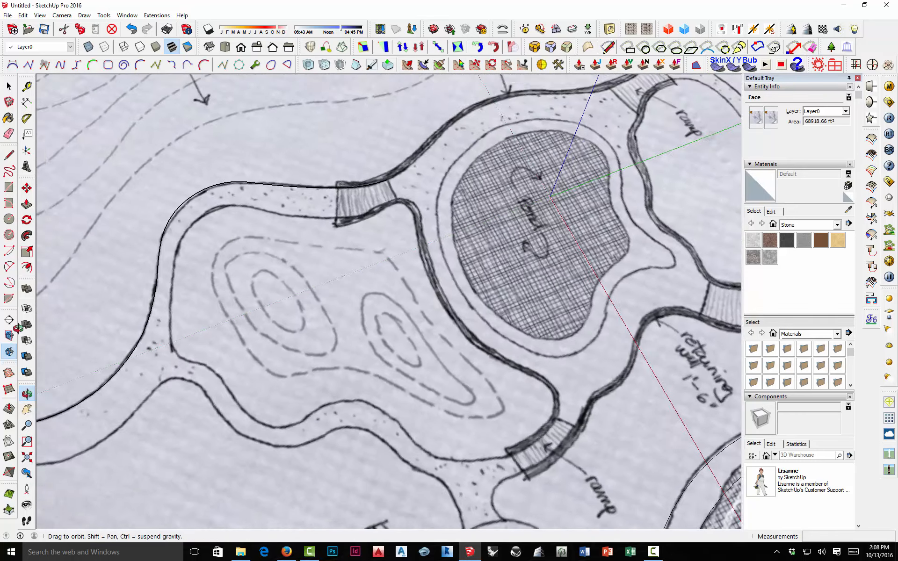
pyautogui.scroll(8, 350, 170)
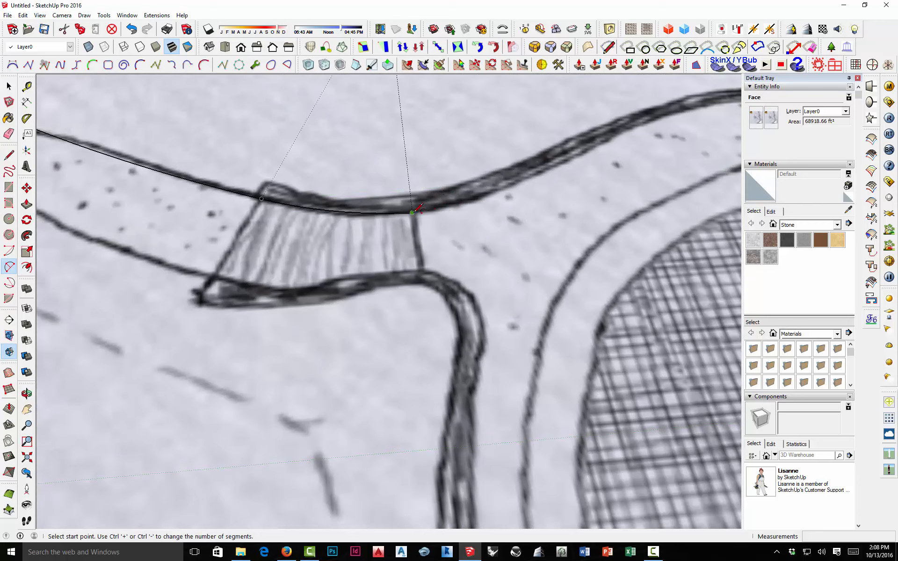
pyautogui.click(412, 212)
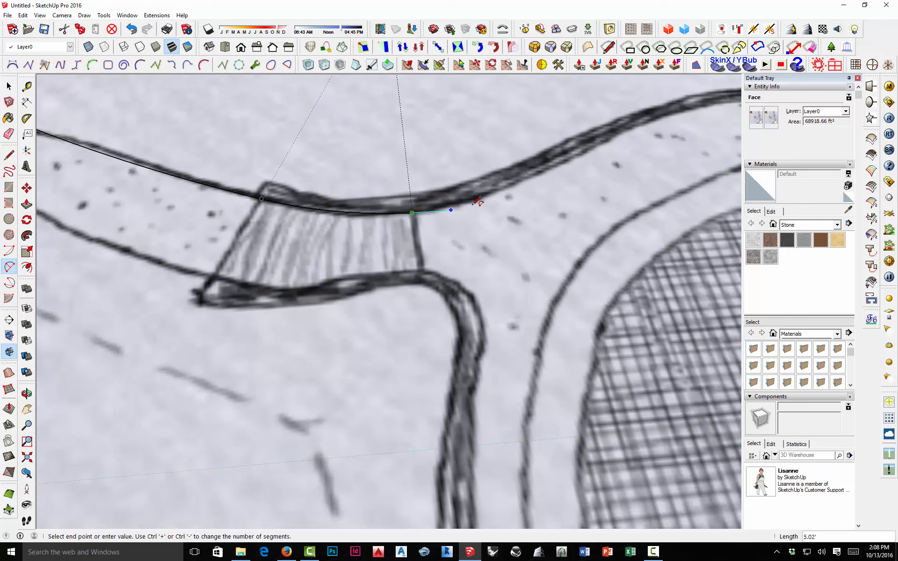
pyautogui.click(492, 193)
pyautogui.click(493, 192)
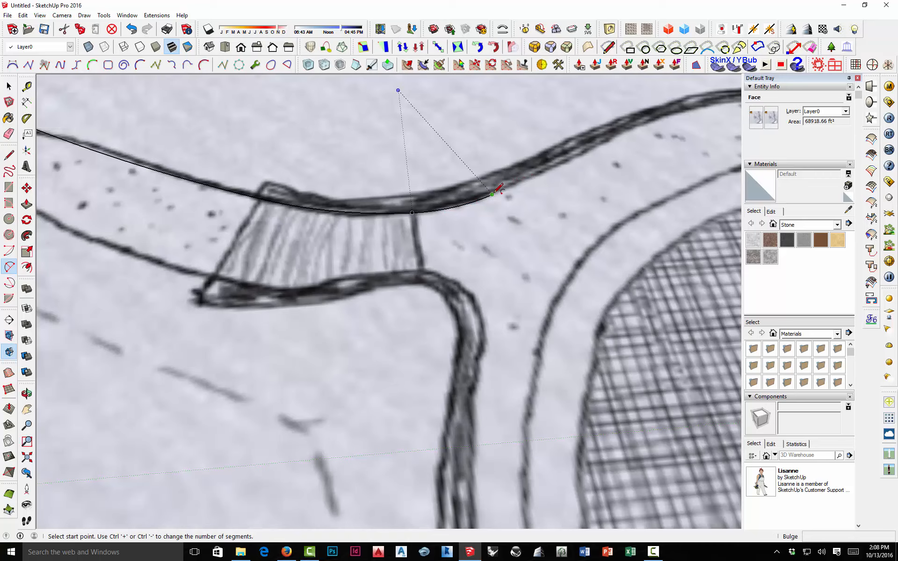
# Extend the retaining wall's inner line with a tangent arc about 22 ft long towards the curve around the pond.
pyautogui.click(492, 194)
pyautogui.keyDown('shift'); pyautogui.moveTo(565, 167); pyautogui.dragTo(298, 263, button='middle'); pyautogui.keyUp('shift')
pyautogui.scroll(-2, 297, 263)
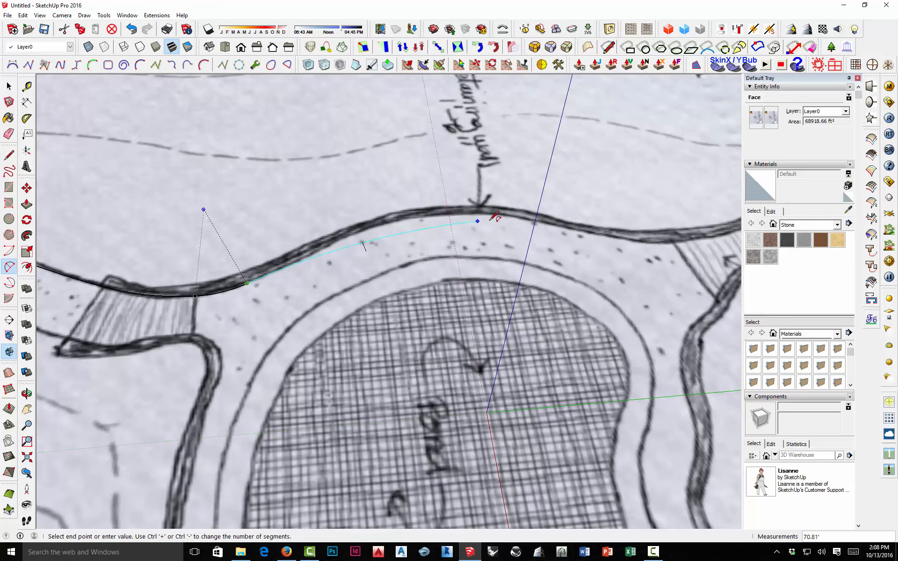
pyautogui.scroll(3, 311, 249)
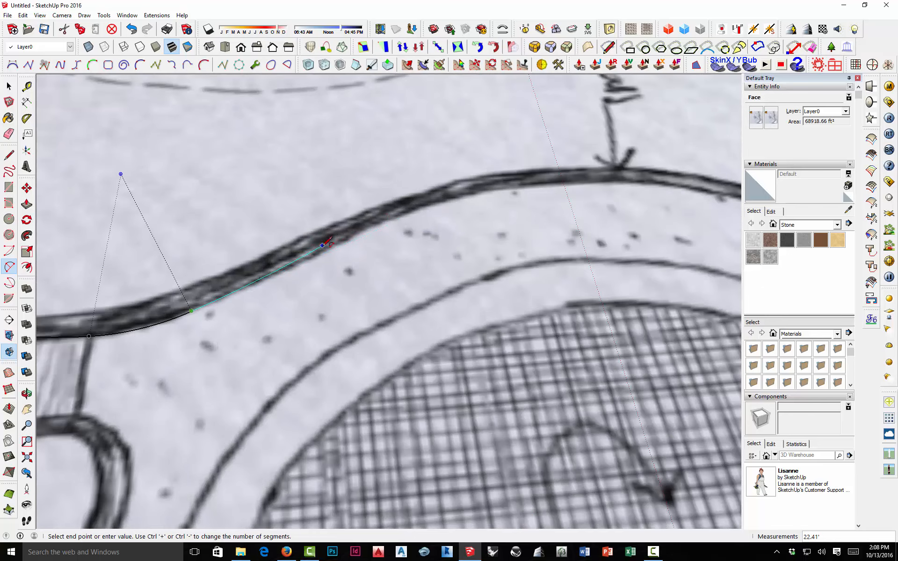
pyautogui.scroll(2, 319, 252)
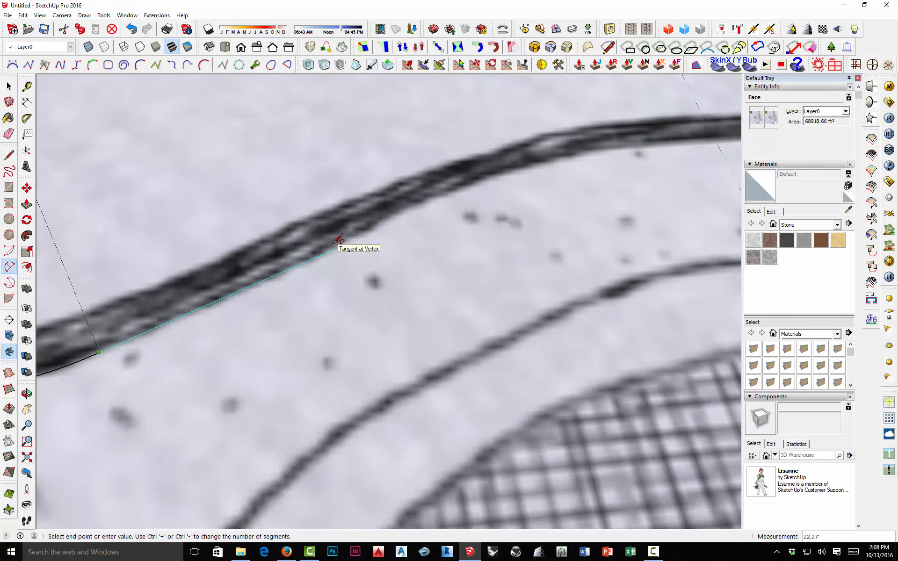
pyautogui.click(334, 248)
pyautogui.click(340, 245)
pyautogui.scroll(-5, 344, 230)
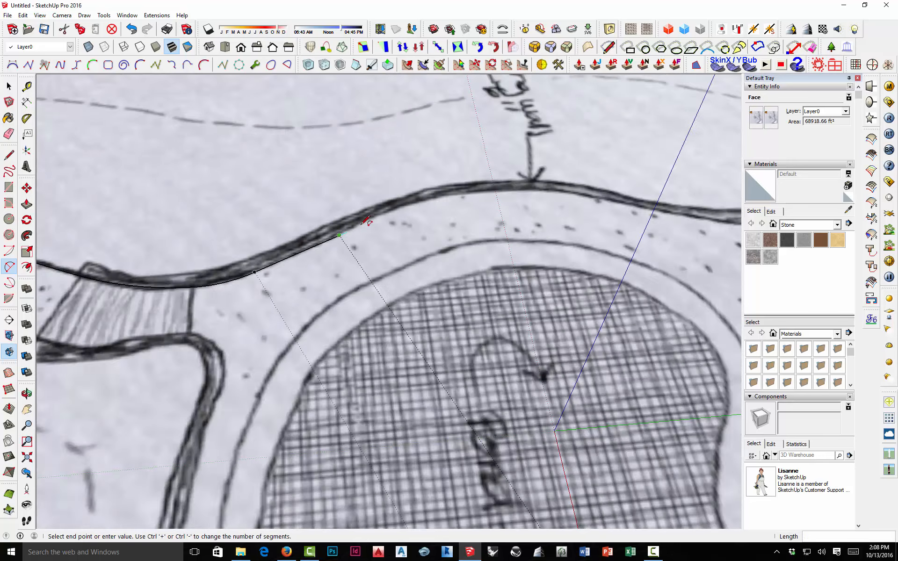
pyautogui.click(342, 232)
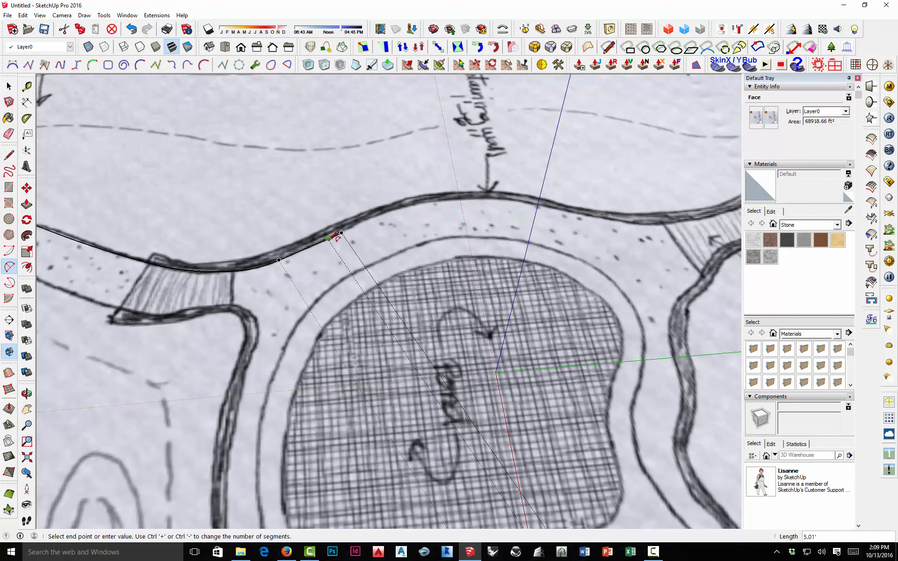
pyautogui.click(336, 235)
pyautogui.click(337, 235)
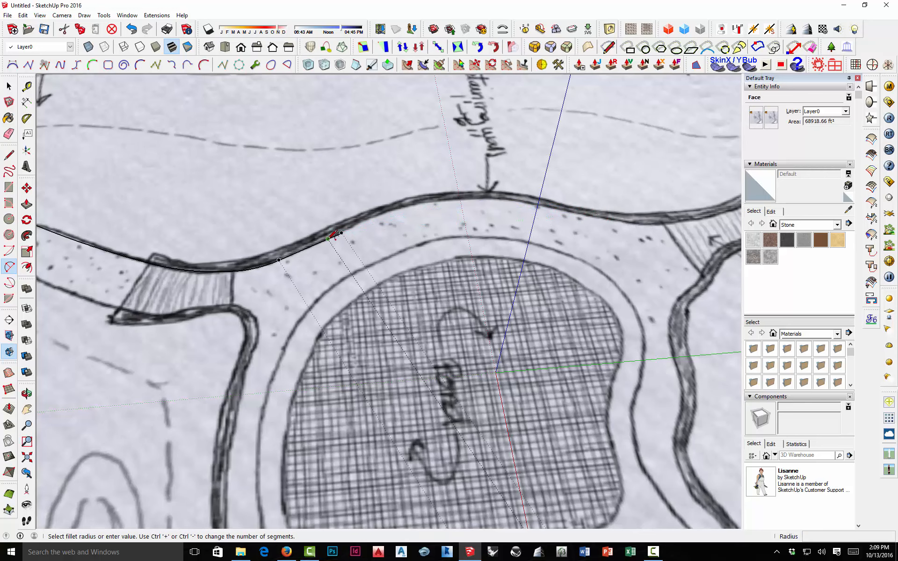
pyautogui.press('space')
# Delete the two arcs traced along the retaining wall's inner line beyond the ramp.
pyautogui.click(324, 243)
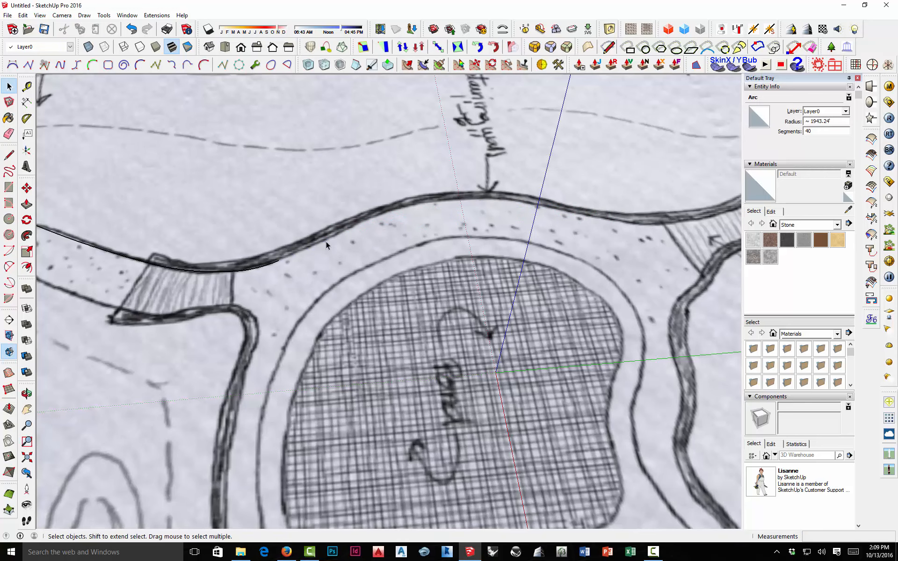
pyautogui.click(325, 240)
pyautogui.scroll(3, 299, 248)
pyautogui.click(261, 274)
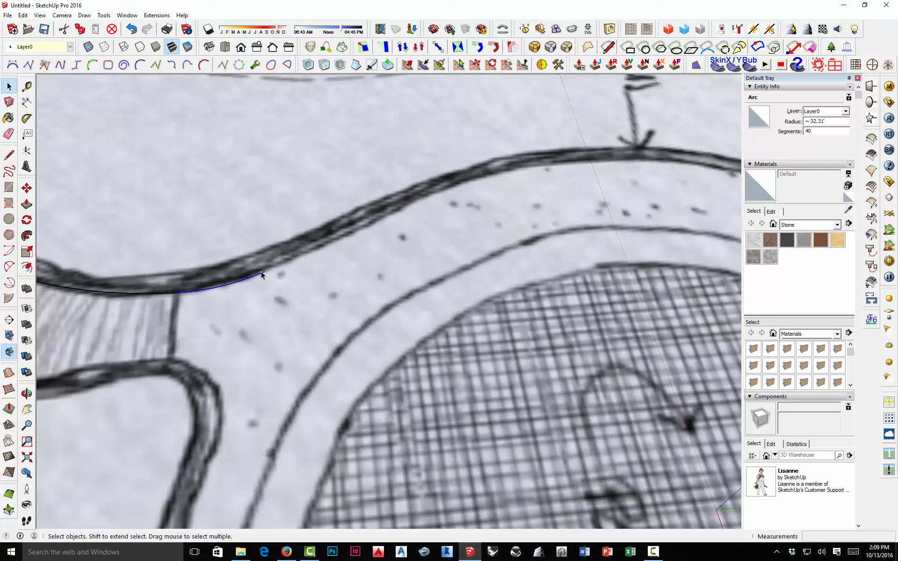
pyautogui.press('Delete')
# Redraw the retaining wall's inner line from the ramp's pond-side end with a tangent arc about 11 ft long.
pyautogui.press('a')
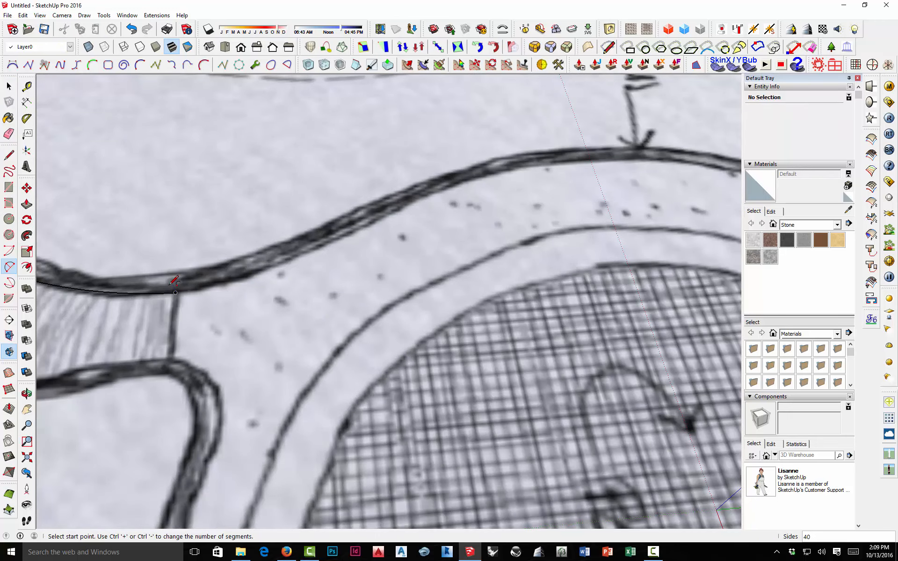
pyautogui.click(175, 292)
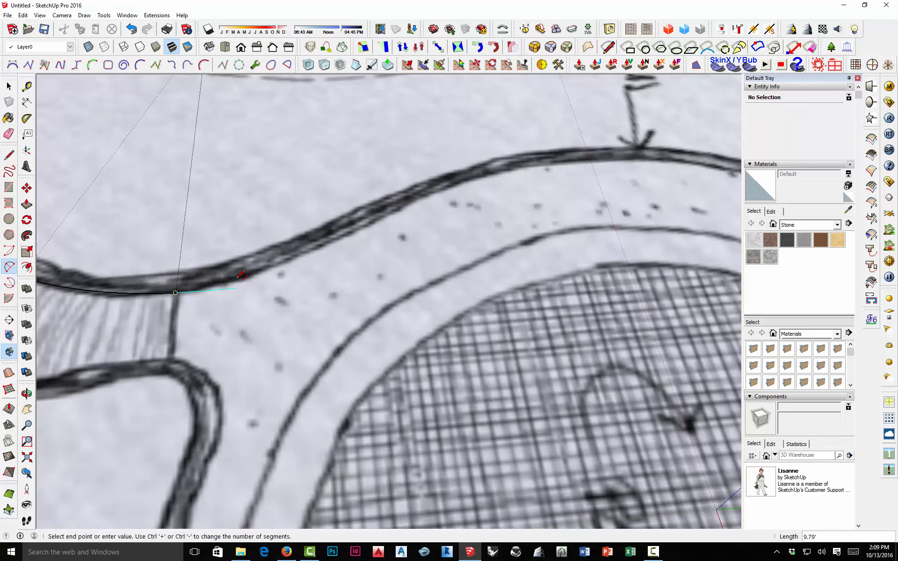
pyautogui.scroll(3, 237, 274)
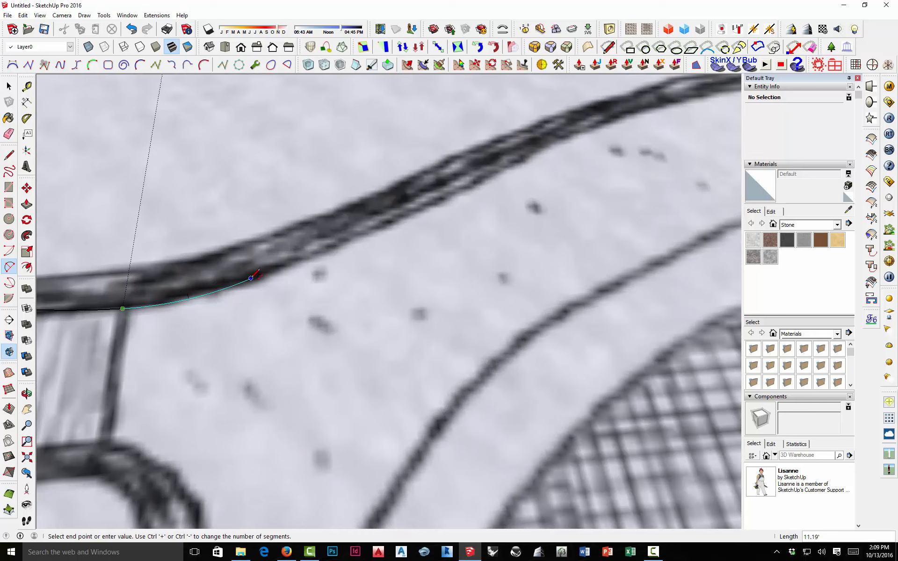
pyautogui.click(251, 278)
pyautogui.click(251, 276)
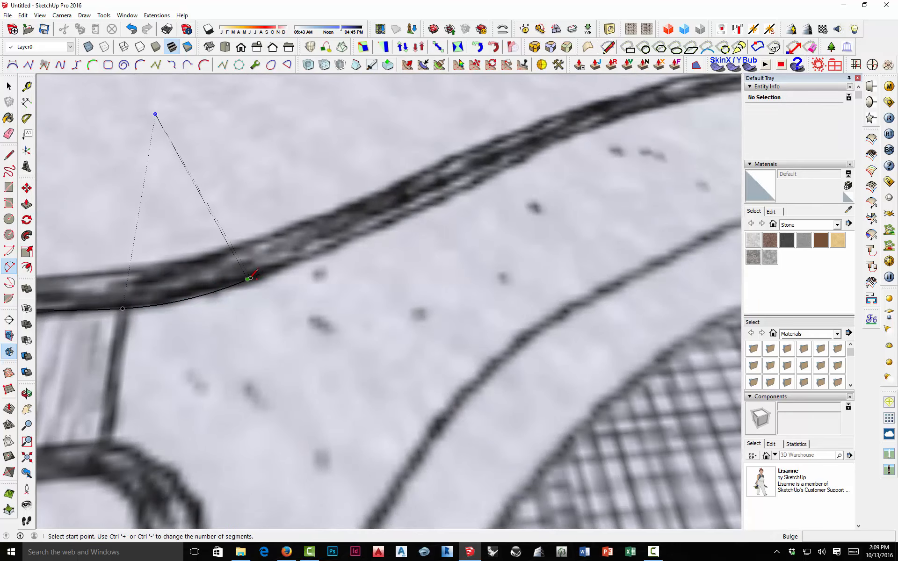
# Extend the retaining wall's inner line with a tangent arc about 42 ft long and another over the crest around the pond.
pyautogui.click(260, 272)
pyautogui.scroll(-3, 256, 274)
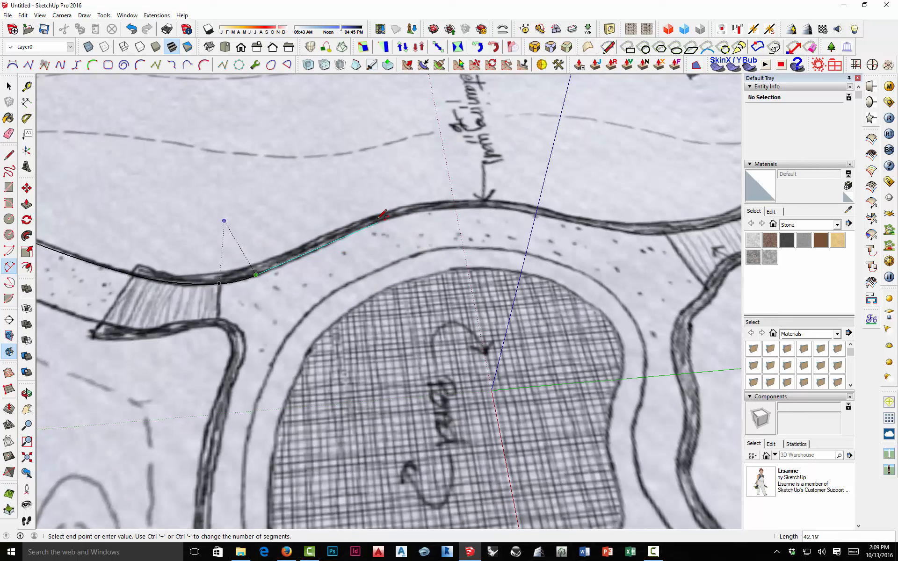
pyautogui.click(379, 219)
pyautogui.click(378, 222)
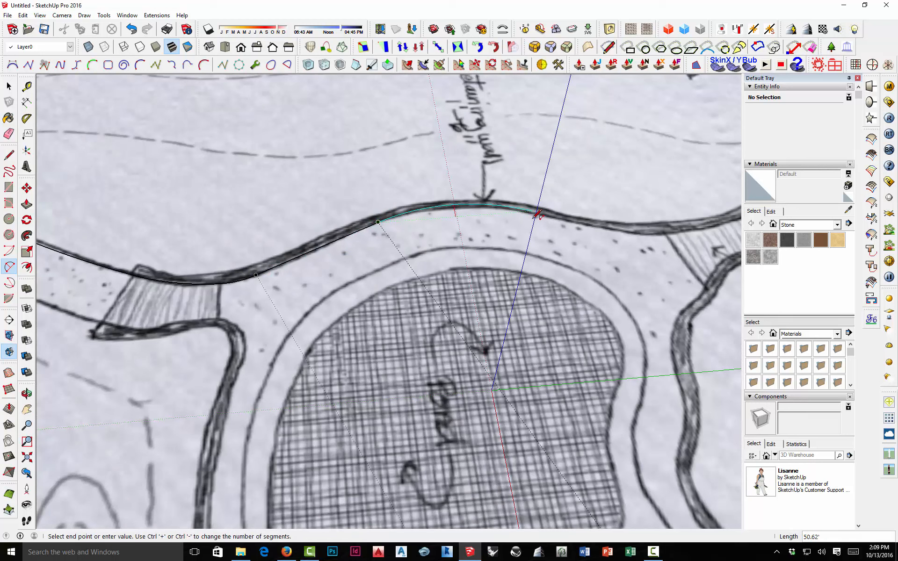
pyautogui.click(523, 212)
pyautogui.click(522, 212)
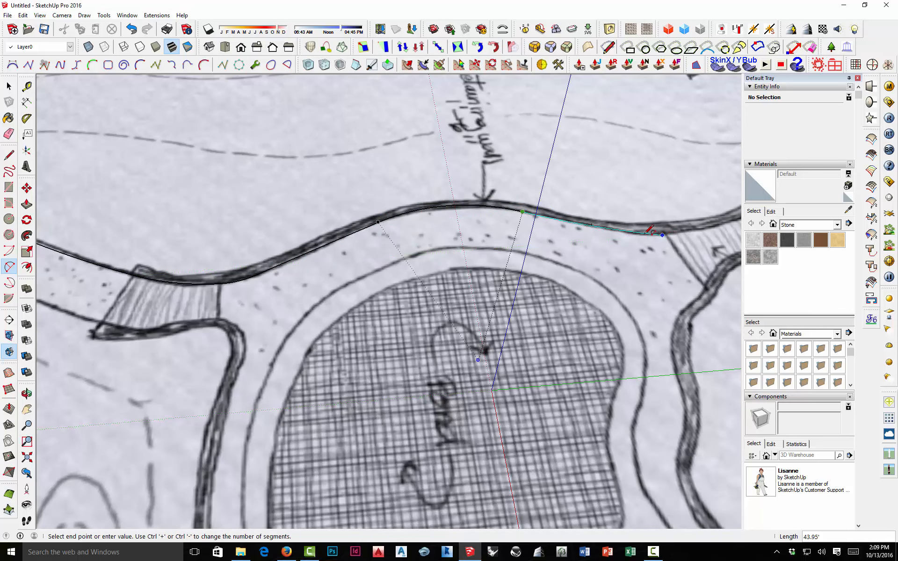
# Continue the wall line with a tangent arc down from the crest and another about 13 ft long to the second ramp's near corner.
pyautogui.scroll(3, 655, 232)
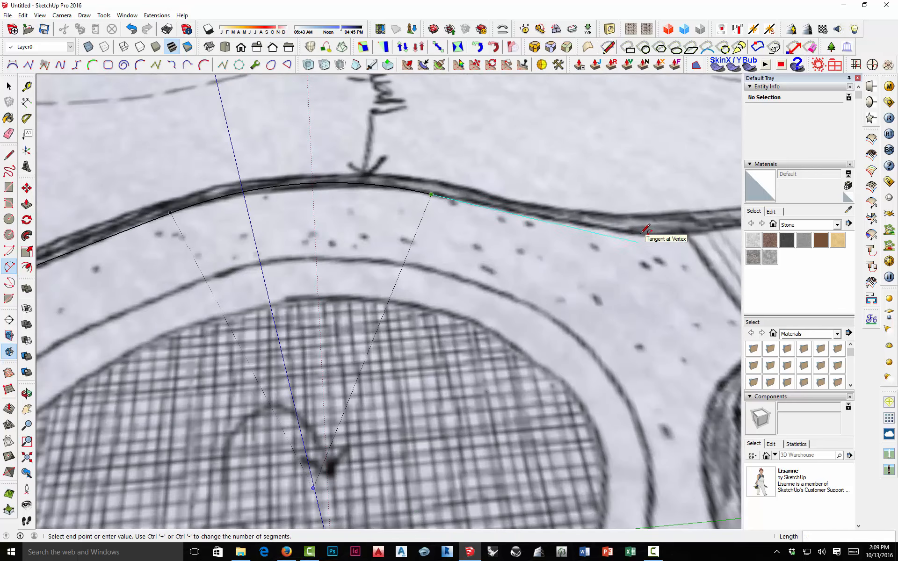
pyautogui.click(607, 227)
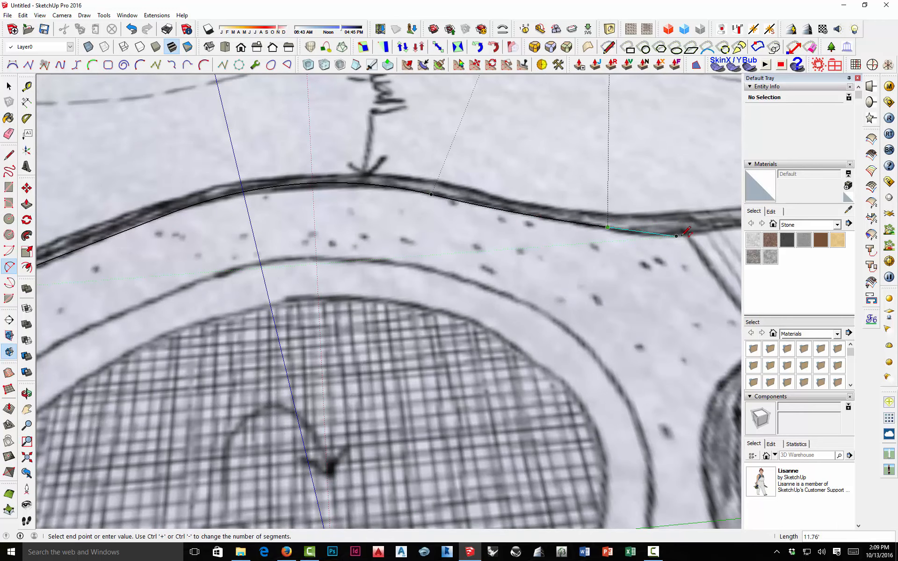
pyautogui.scroll(2, 686, 226)
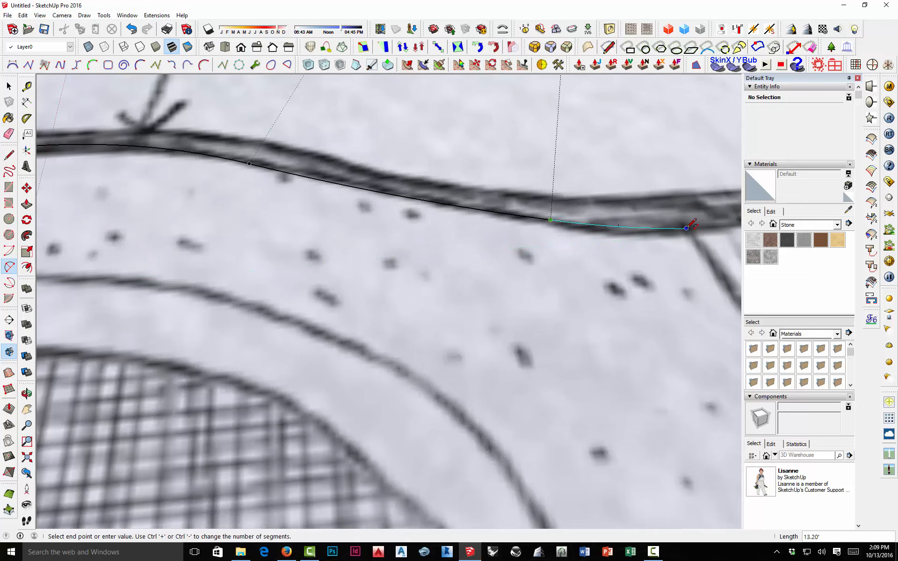
pyautogui.click(687, 228)
pyautogui.scroll(-3, 445, 235)
pyautogui.scroll(1, 580, 231)
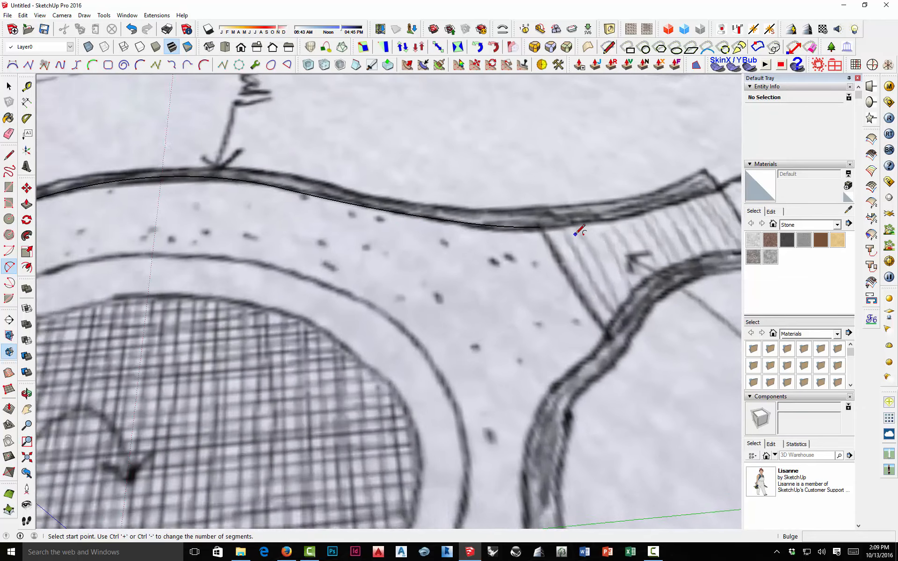
# Trace the second ramp's outer side with a tangent arc from its near corner to its far corner.
pyautogui.scroll(4, 543, 229)
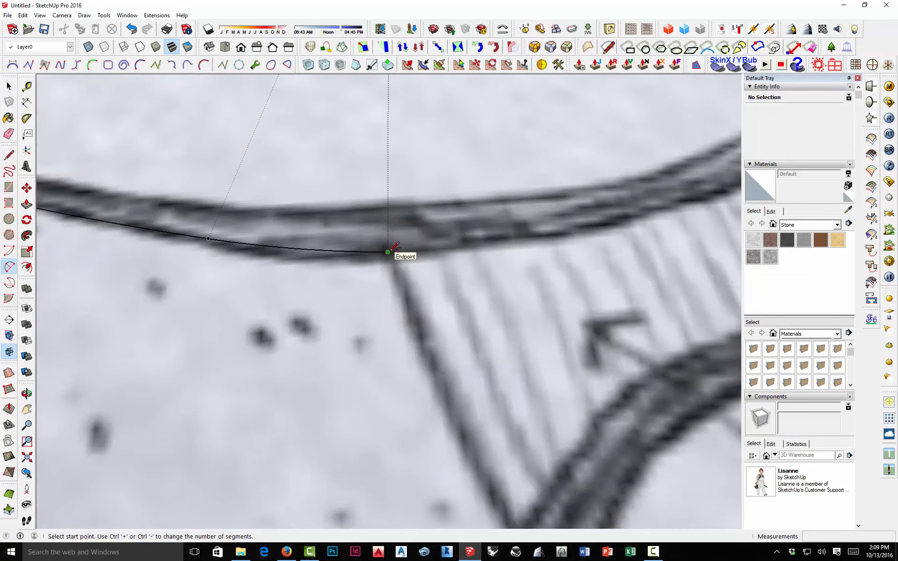
pyautogui.click(388, 252)
pyautogui.scroll(-2, 387, 251)
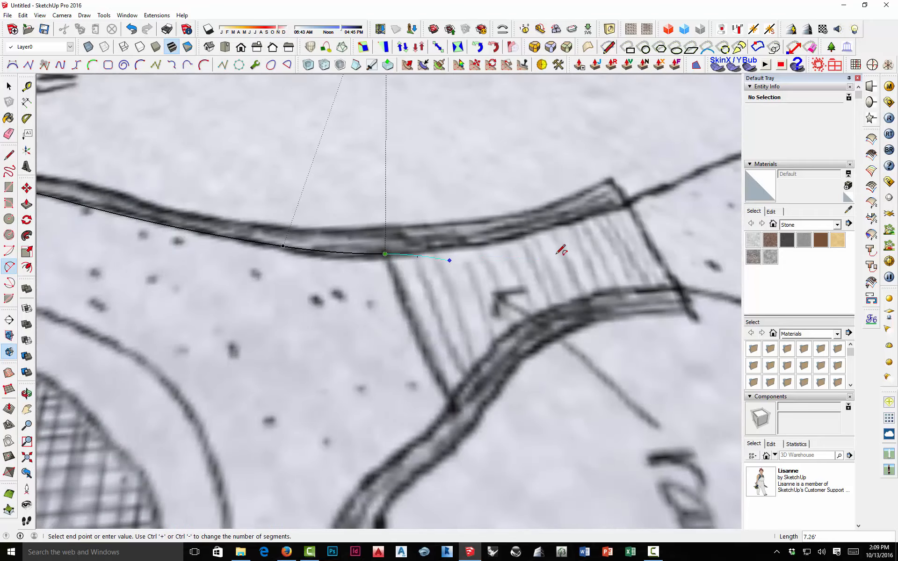
pyautogui.click(627, 204)
pyautogui.scroll(-4, 481, 243)
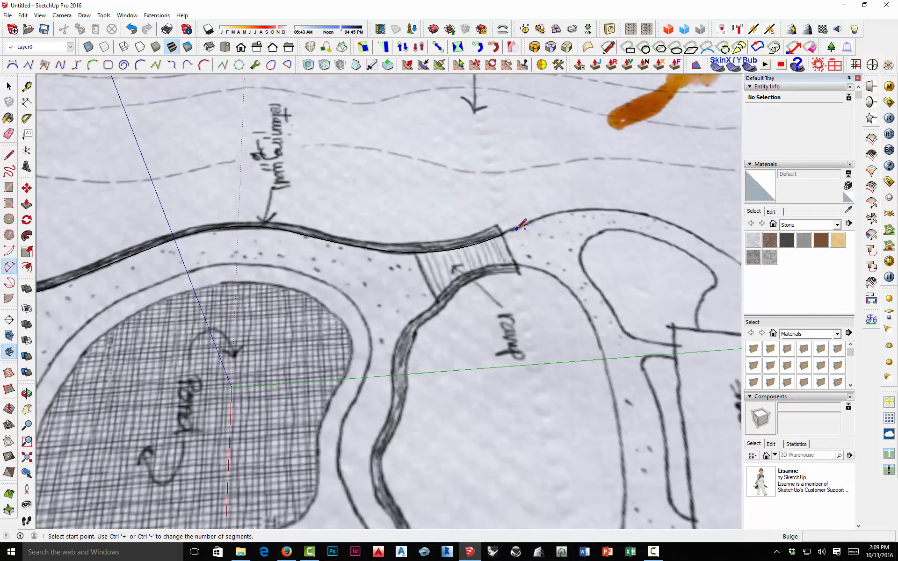
# Trace the path's outer line beyond the second ramp with a short tangent arc and a longer one over the bend.
pyautogui.keyDown('shift'); pyautogui.moveTo(494, 233); pyautogui.dragTo(367, 230, button='middle'); pyautogui.keyUp('shift')
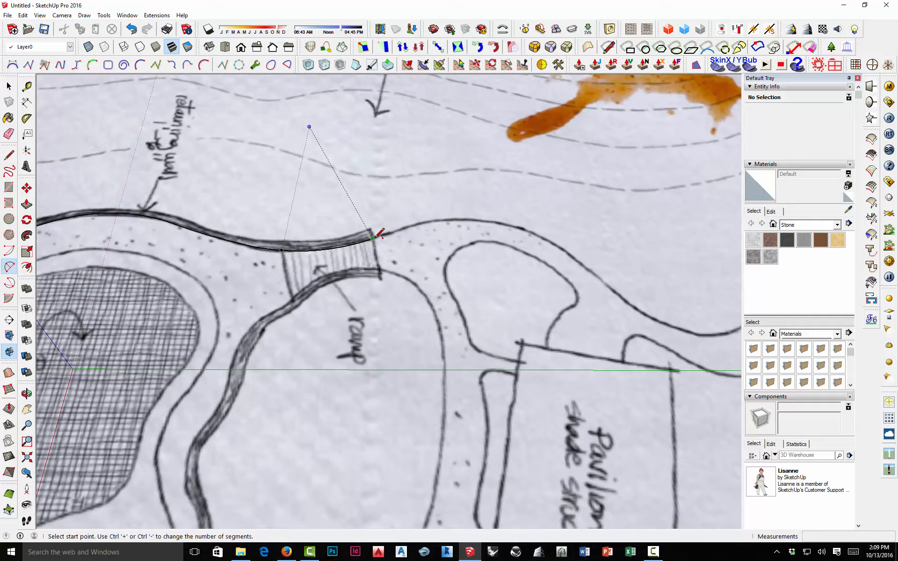
pyautogui.scroll(3, 376, 235)
pyautogui.click(370, 239)
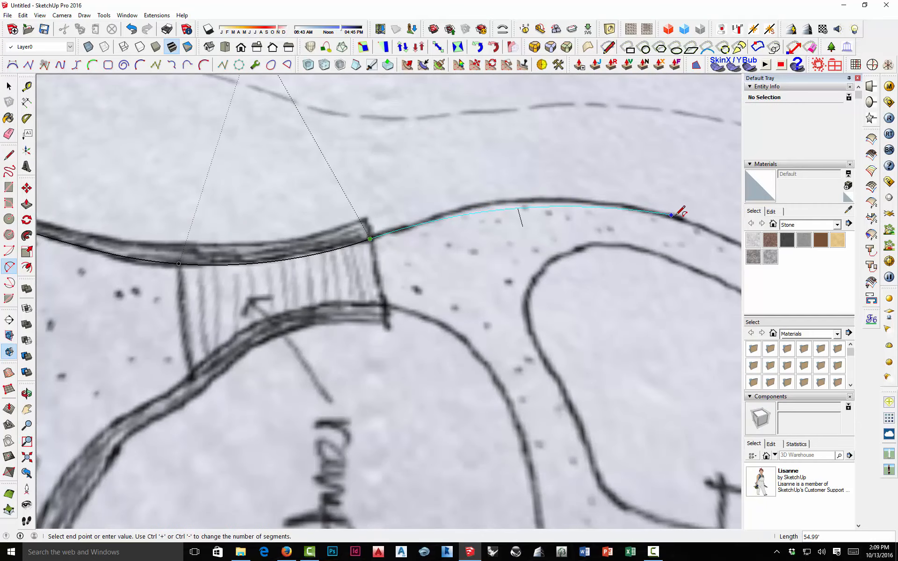
pyautogui.keyDown('shift'); pyautogui.moveTo(687, 214); pyautogui.dragTo(507, 219, button='middle'); pyautogui.keyUp('shift')
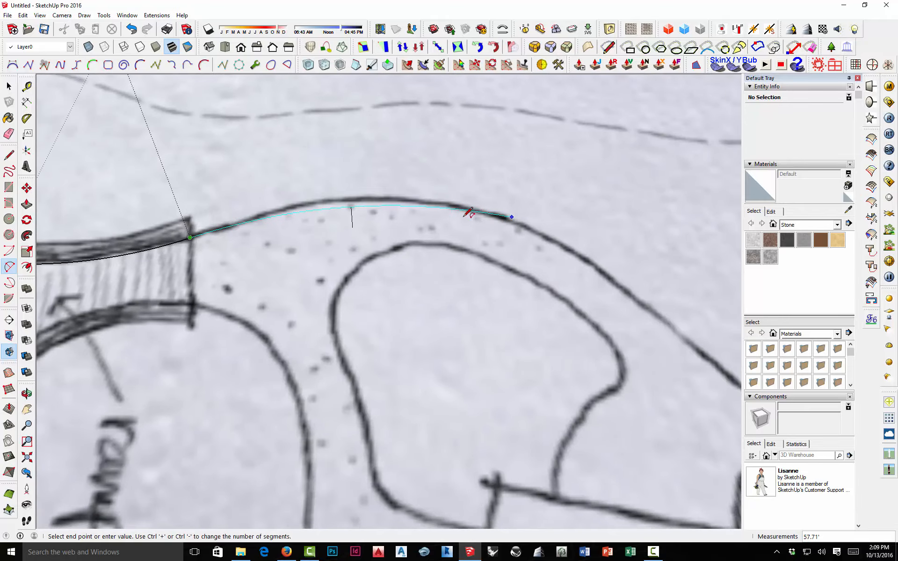
pyautogui.scroll(1, 251, 215)
pyautogui.doubleClick(245, 219)
pyautogui.click(244, 220)
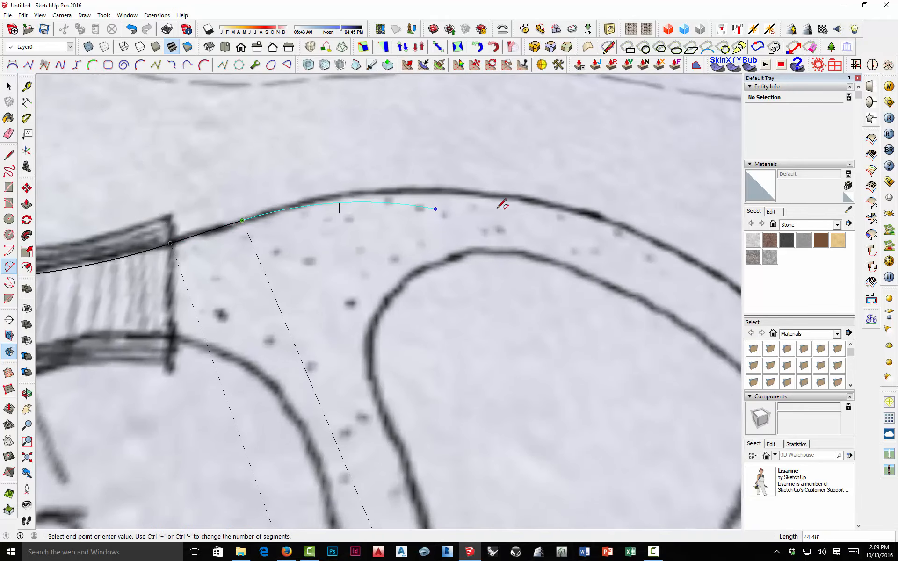
pyautogui.doubleClick(648, 238)
pyautogui.scroll(-4, 451, 202)
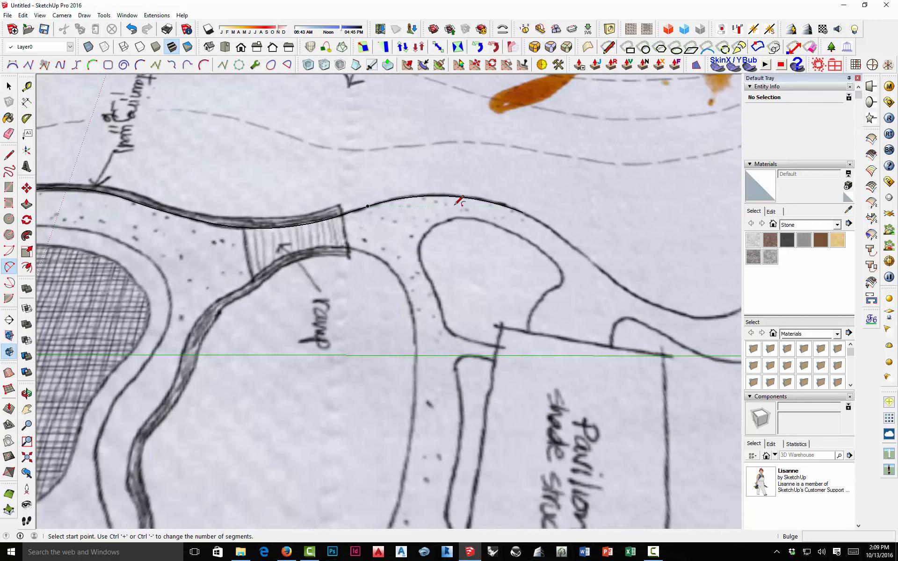
# Continue the outer line downhill with a tangent arc about 25 ft long and another leading into the dip beside the pavilion.
pyautogui.click(523, 213)
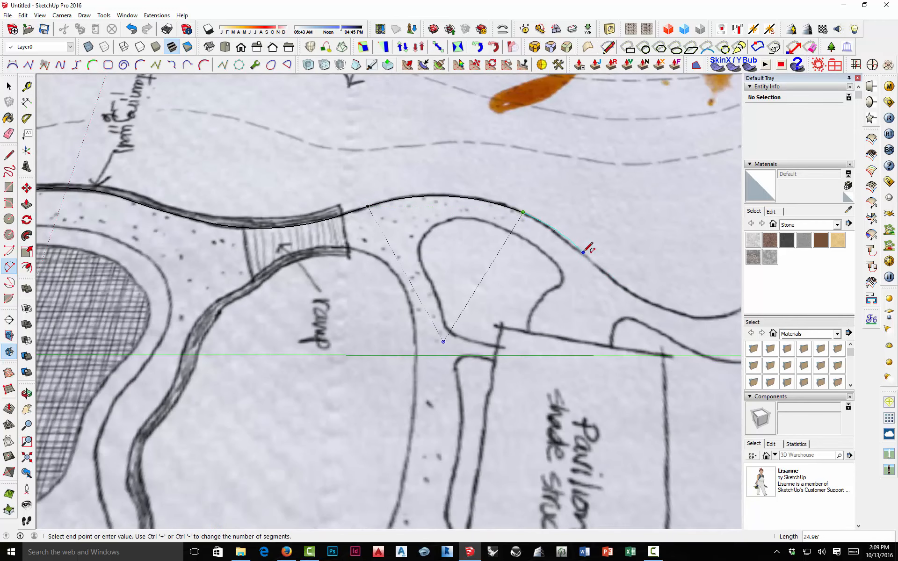
pyautogui.doubleClick(583, 252)
pyautogui.click(583, 253)
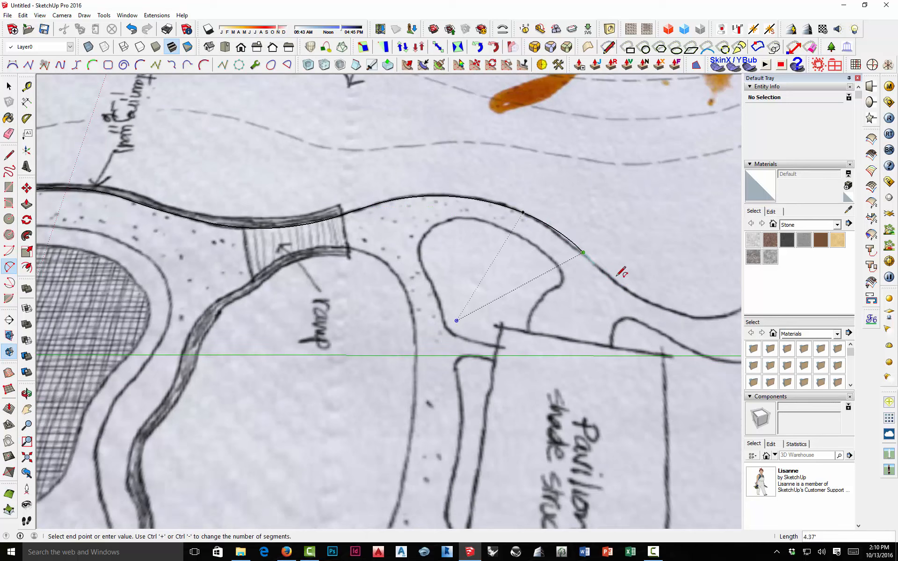
pyautogui.doubleClick(641, 296)
pyautogui.click(641, 296)
# Finish the path's outer line with tangent arcs through the dip beside the pavilion and out to the edge of the plan.
pyautogui.scroll(-3, 515, 263)
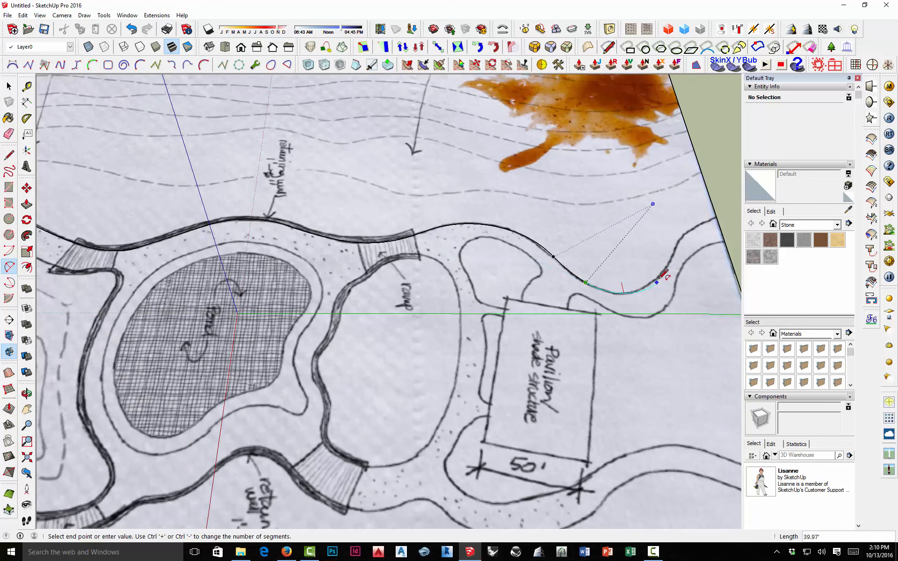
pyautogui.scroll(3, 664, 275)
pyautogui.click(639, 286)
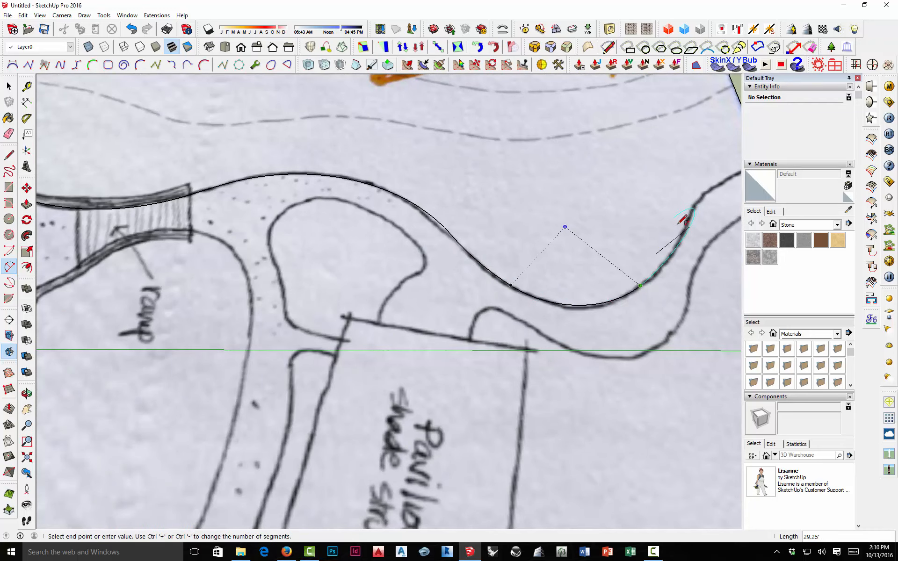
pyautogui.moveTo(657, 241); pyautogui.dragTo(571, 334, button='middle')
pyautogui.doubleClick(582, 353)
pyautogui.click(583, 353)
pyautogui.scroll(-2, 685, 337)
pyautogui.doubleClick(702, 357)
pyautogui.press('space')
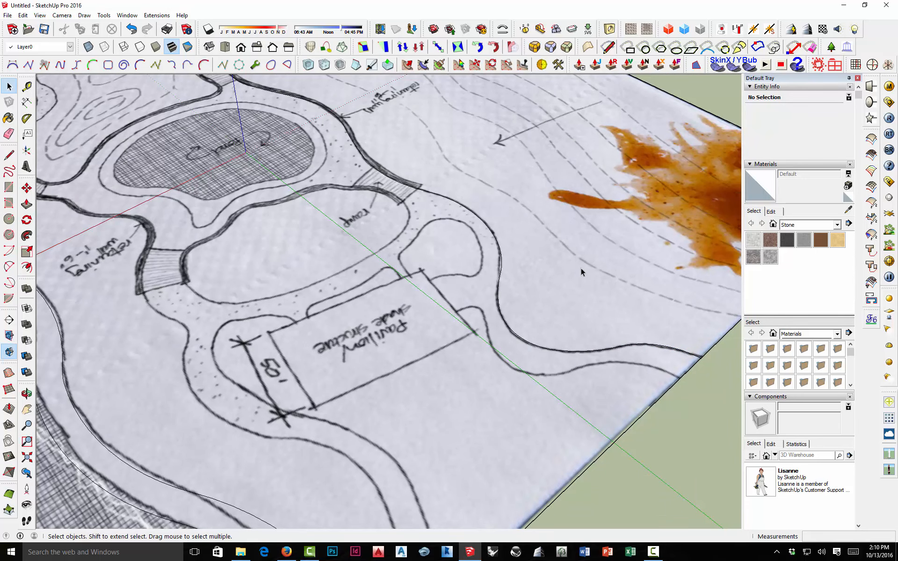
# Select the outer slope, river banks, river and garden faces one by one to check how the traced lines split the plan.
pyautogui.click(581, 270)
pyautogui.scroll(-5, 494, 333)
pyautogui.moveTo(500, 360); pyautogui.dragTo(276, 306, button='middle')
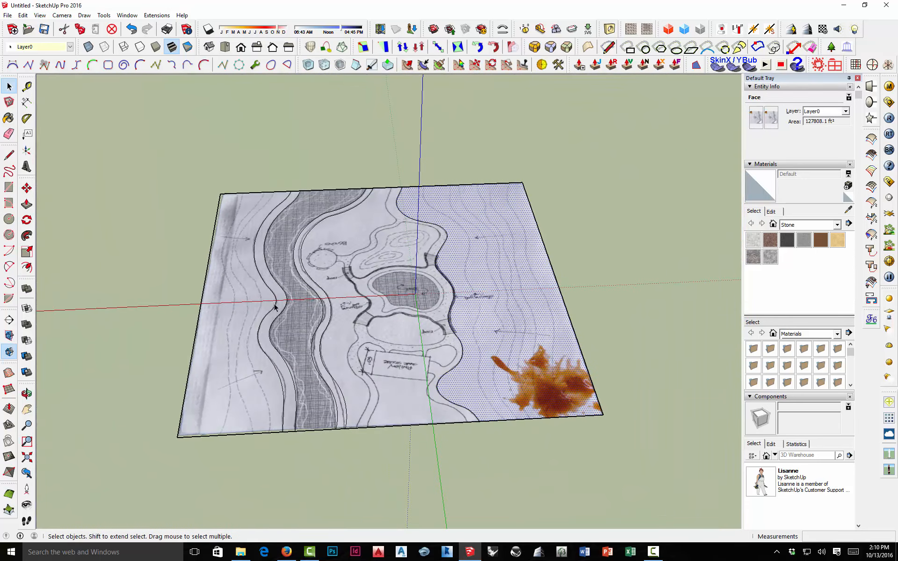
pyautogui.click(253, 306)
pyautogui.click(281, 308)
pyautogui.click(300, 305)
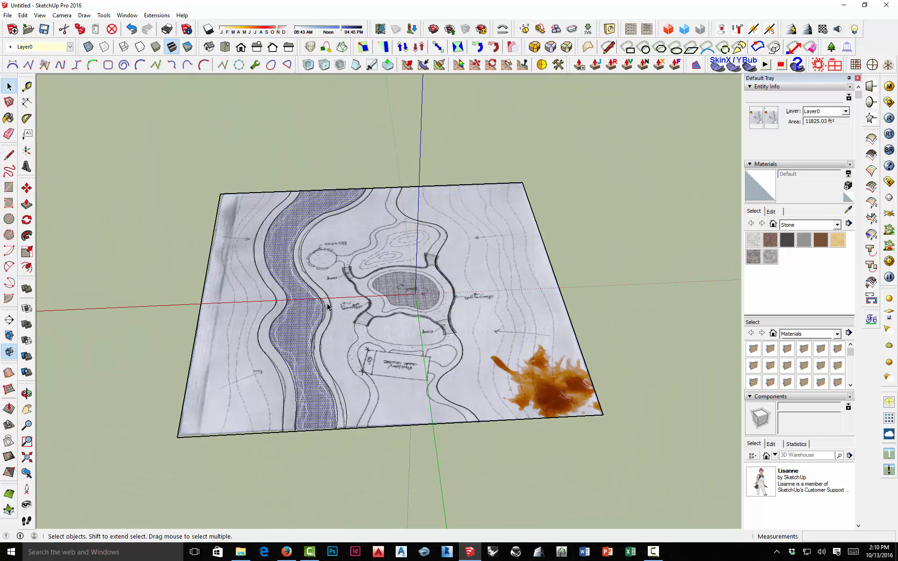
pyautogui.click(327, 304)
pyautogui.click(491, 288)
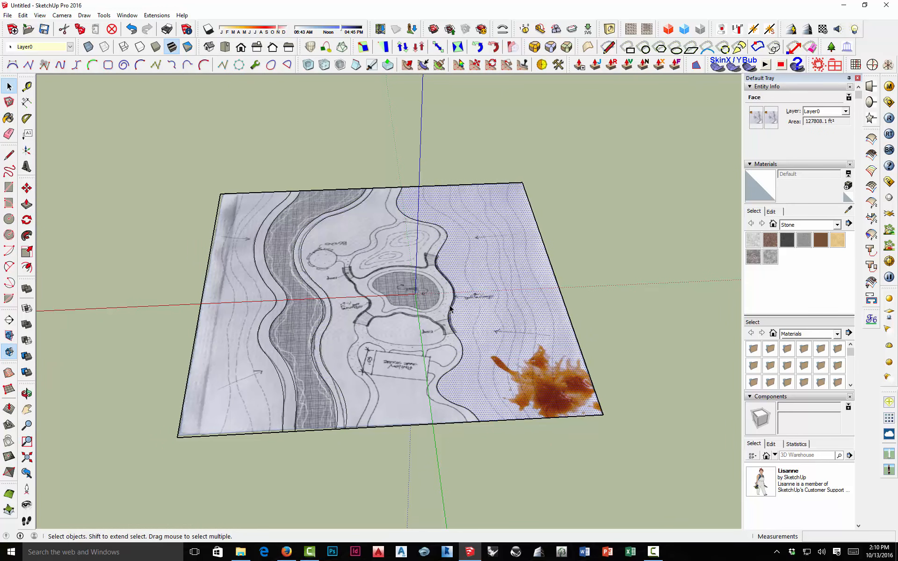
pyautogui.click(367, 209)
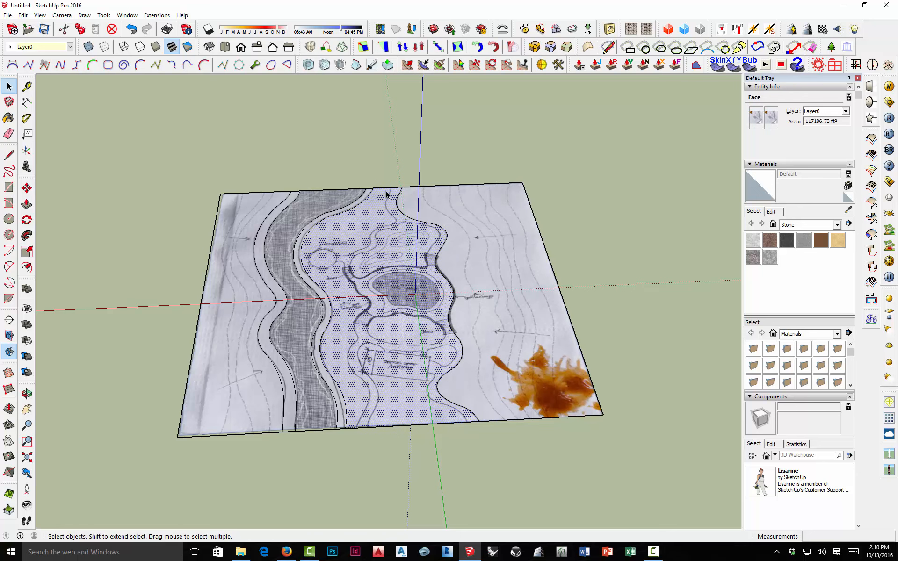
# Trace the round bench area with a circle about 26 ft in radius, centred in the hand-drawn ring.
pyautogui.moveTo(314, 241); pyautogui.dragTo(197, 243, button='middle')
pyautogui.moveTo(276, 323); pyautogui.dragTo(327, 355, button='middle')
pyautogui.scroll(5, 327, 356)
pyautogui.scroll(-3, 327, 355)
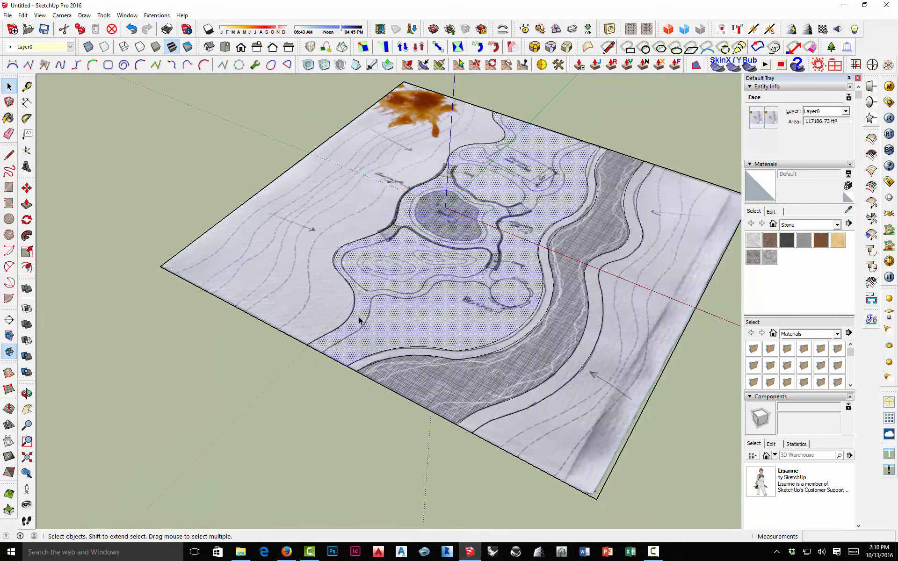
pyautogui.moveTo(527, 295); pyautogui.dragTo(472, 380, button='middle')
pyautogui.click(9, 219)
pyautogui.scroll(5, 426, 299)
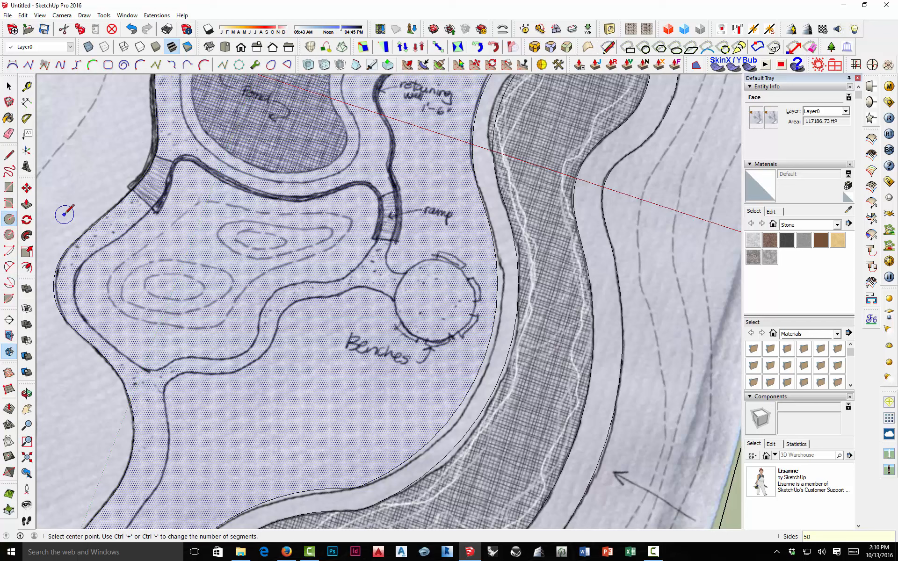
pyautogui.click(435, 299)
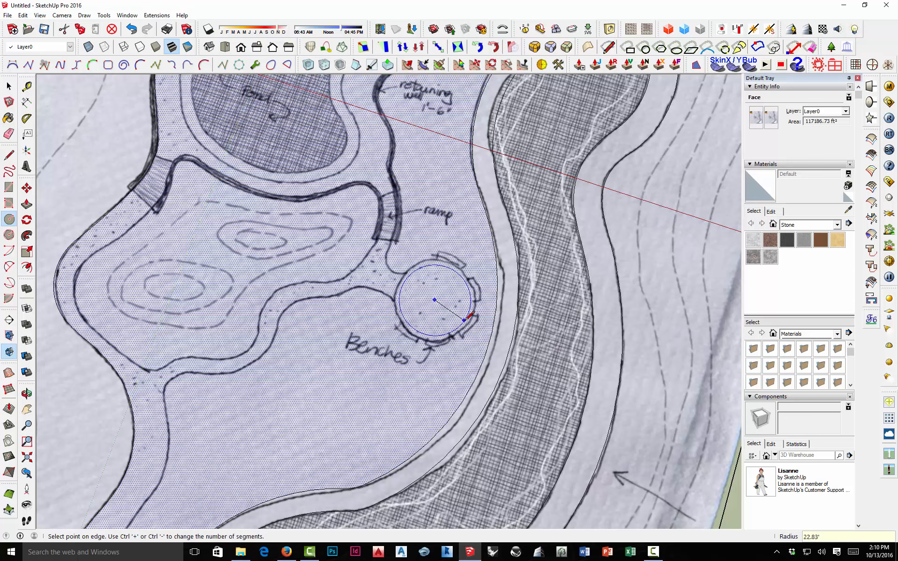
pyautogui.click(469, 322)
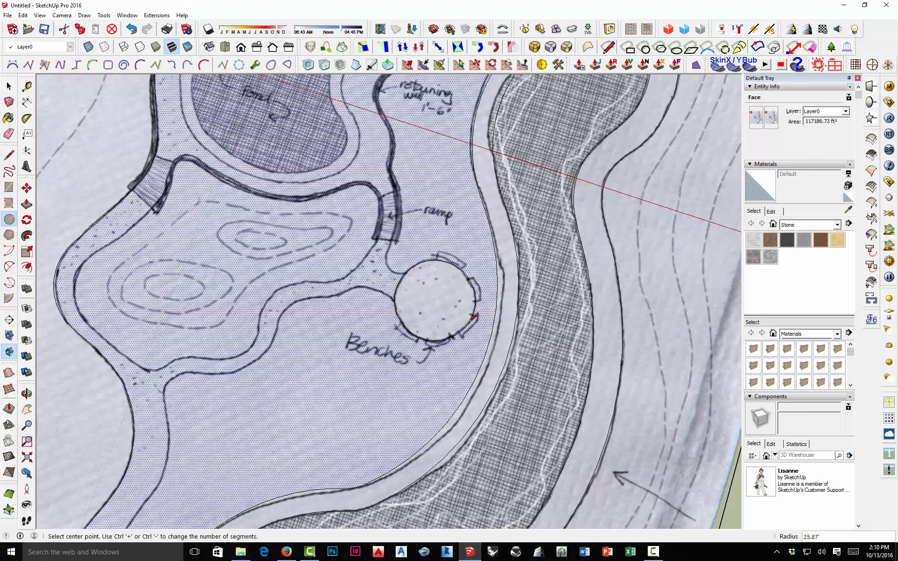
# Start the lower line of the bench path at the plan's edge with an arc about 38 ft long and a slight bulge of about 1.3 ft.
pyautogui.scroll(-3, 462, 295)
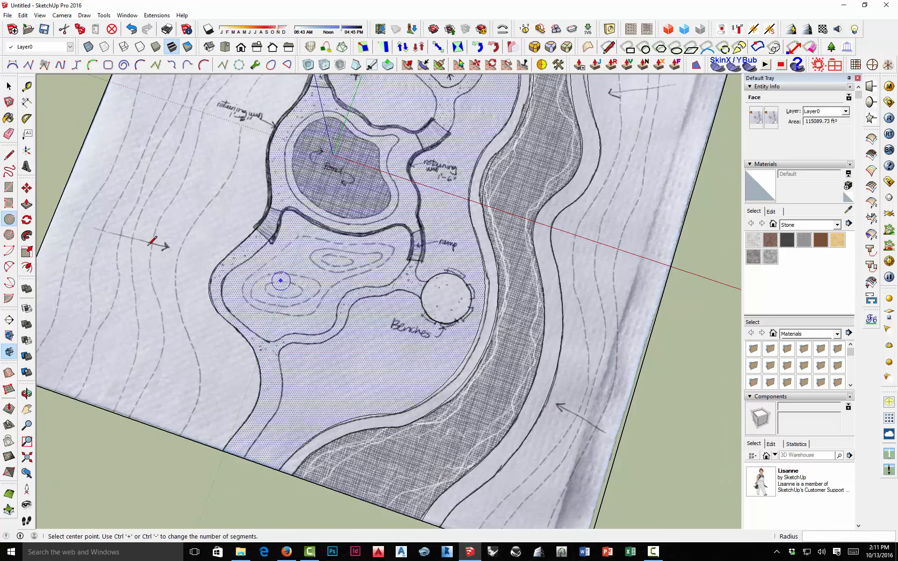
pyautogui.click(8, 266)
pyautogui.moveTo(260, 411); pyautogui.dragTo(150, 366, button='middle')
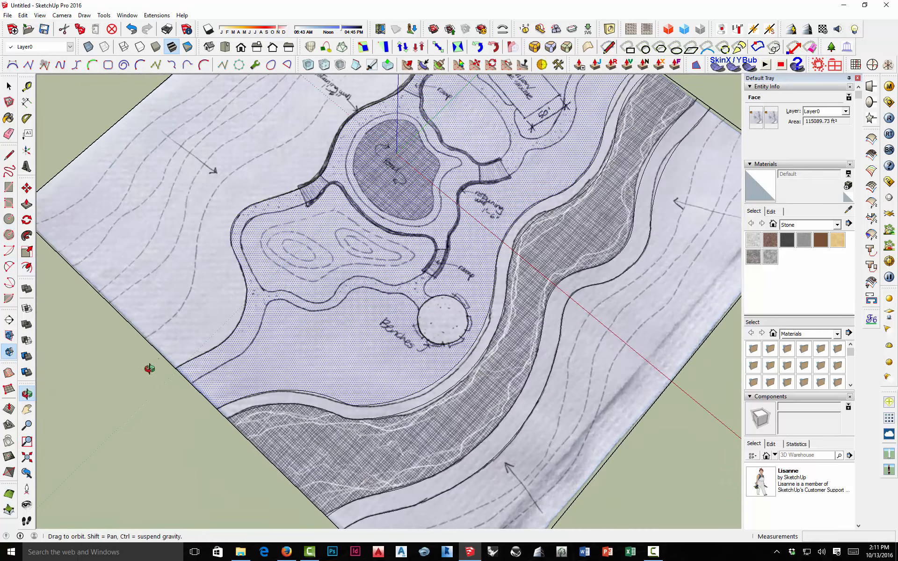
pyautogui.scroll(3, 187, 380)
pyautogui.scroll(3, 198, 382)
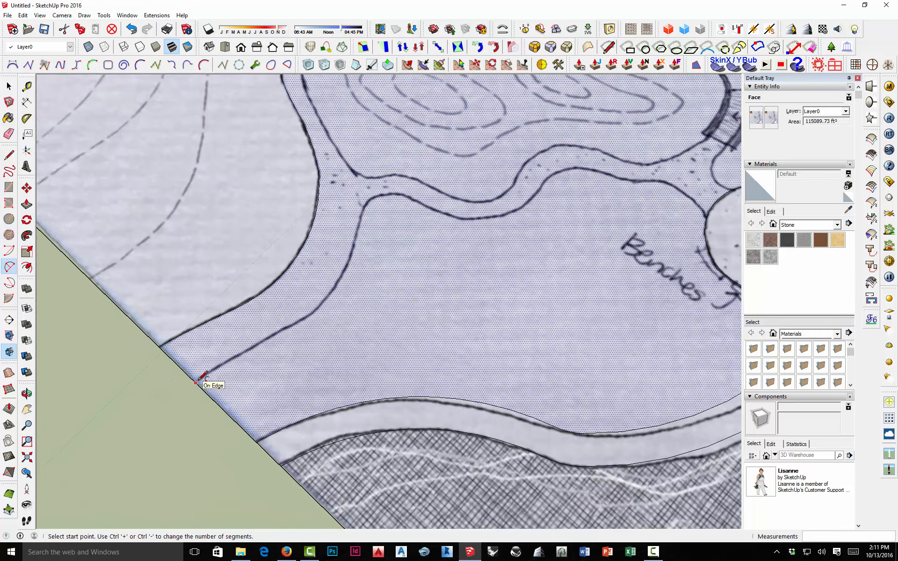
pyautogui.click(195, 383)
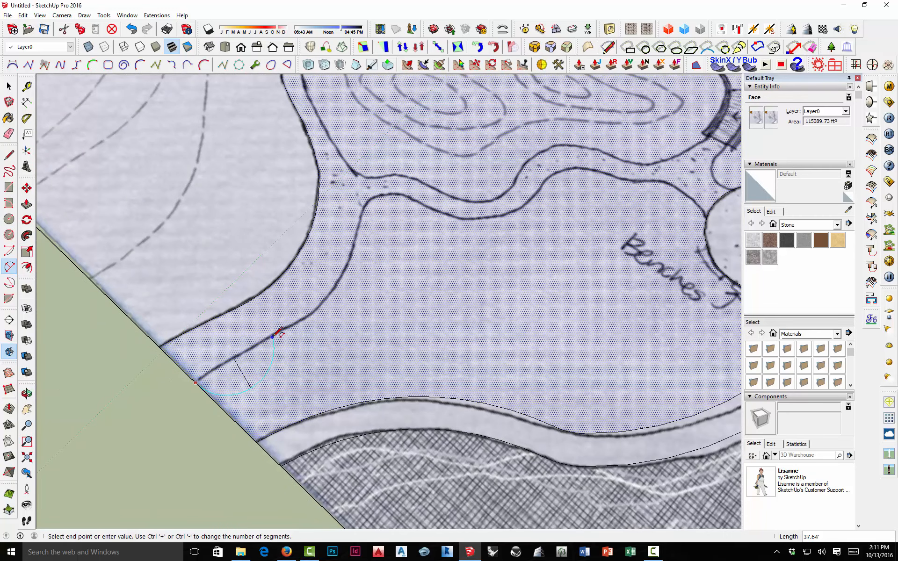
pyautogui.click(273, 337)
pyautogui.scroll(2, 232, 351)
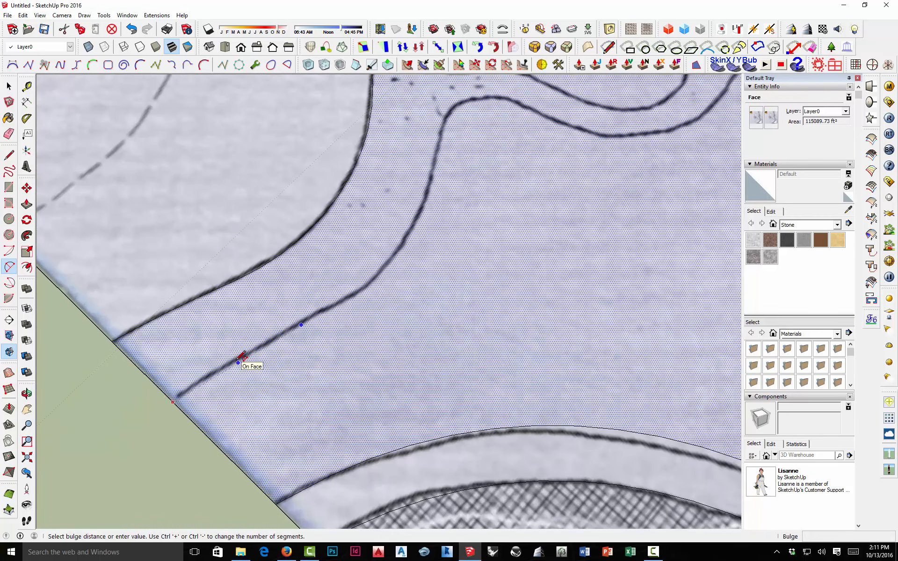
pyautogui.moveTo(238, 362); pyautogui.dragTo(356, 339, button='middle')
pyautogui.scroll(3, 296, 394)
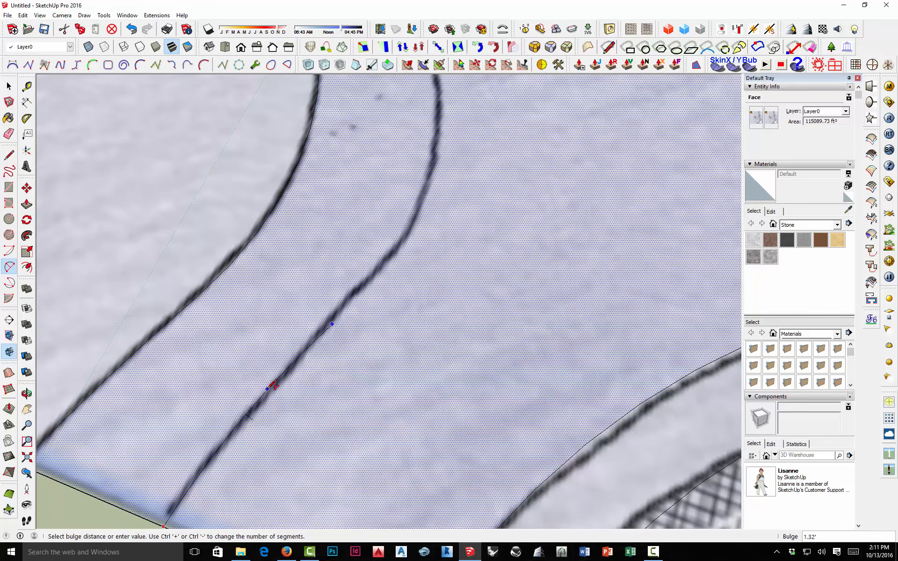
pyautogui.click(267, 389)
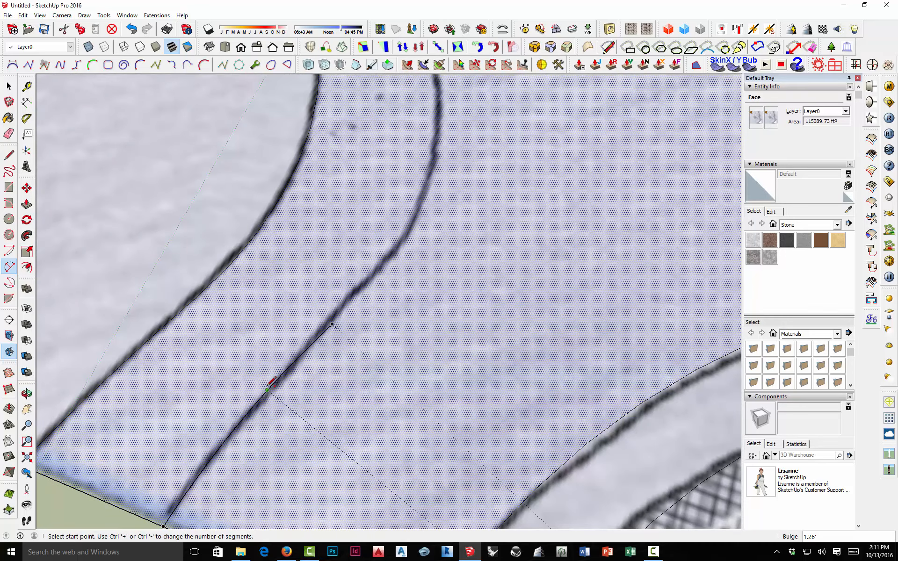
# Continue the bench path's lower line with a tangent arc about 49 ft long around the bend and a short one towards the crest.
pyautogui.click(332, 323)
pyautogui.scroll(-3, 447, 137)
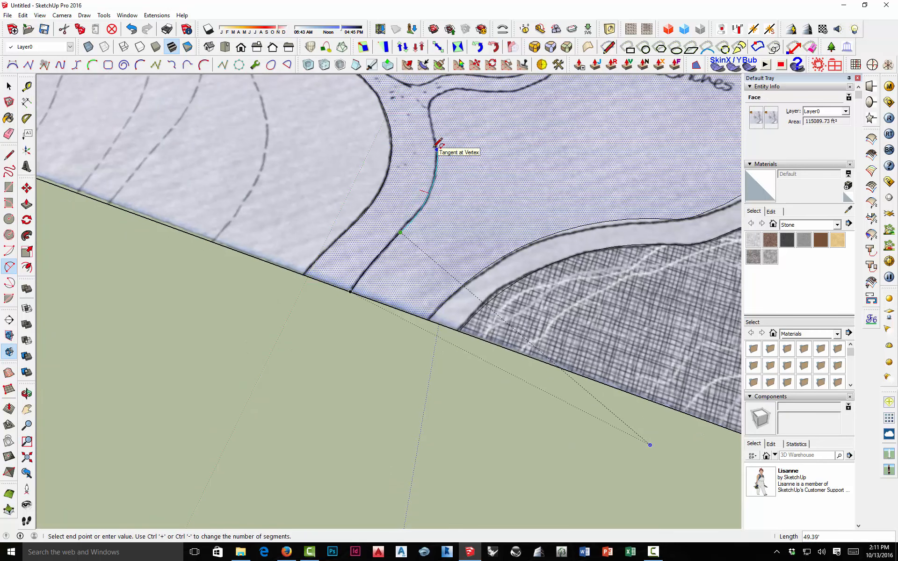
pyautogui.click(436, 149)
pyautogui.moveTo(437, 145)
pyautogui.mouseDown(button='middle')
pyautogui.moveTo(467, 147)
pyautogui.moveTo(221, 243)
pyautogui.moveTo(571, 196)
pyautogui.moveTo(563, 341)
pyautogui.moveTo(345, 373)
pyautogui.moveTo(330, 206)
pyautogui.moveTo(313, 274)
pyautogui.mouseUp(button='middle')
pyautogui.click(295, 296)
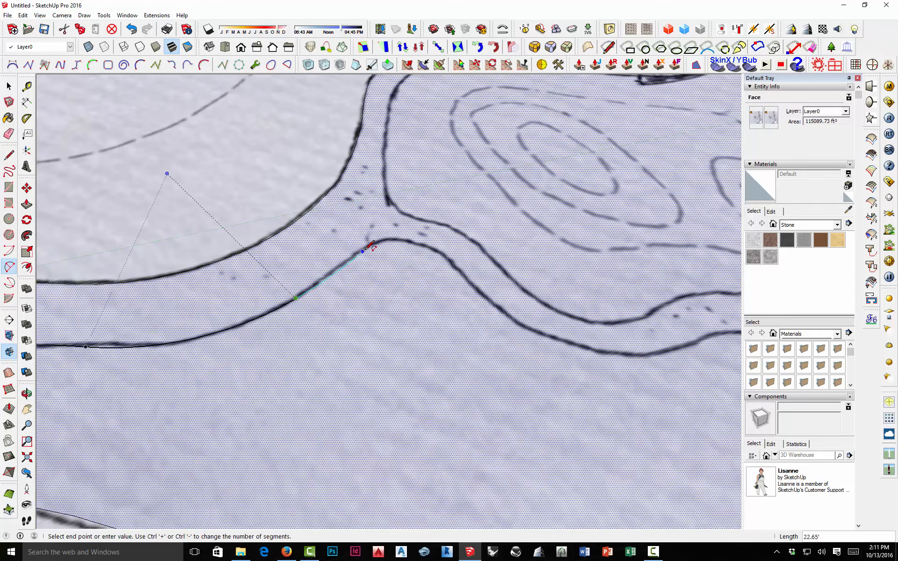
pyautogui.scroll(3, 334, 269)
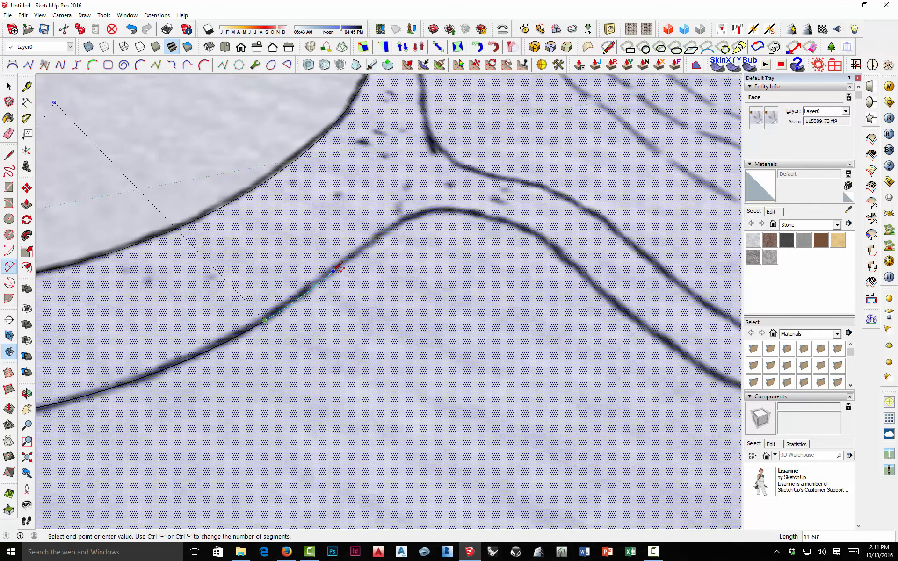
pyautogui.click(337, 268)
pyautogui.click(335, 270)
pyautogui.click(334, 271)
pyautogui.scroll(3, 389, 228)
pyautogui.click(391, 225)
pyautogui.click(391, 225)
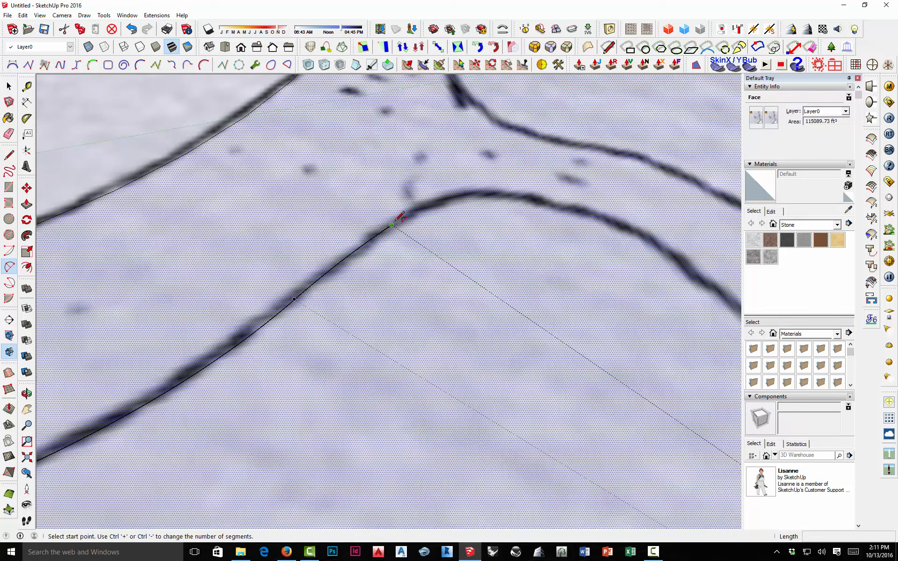
# Trace the crest at the path junction with a tangent arc about 23 ft long and the slope beyond it with a flatter one.
pyautogui.click(392, 225)
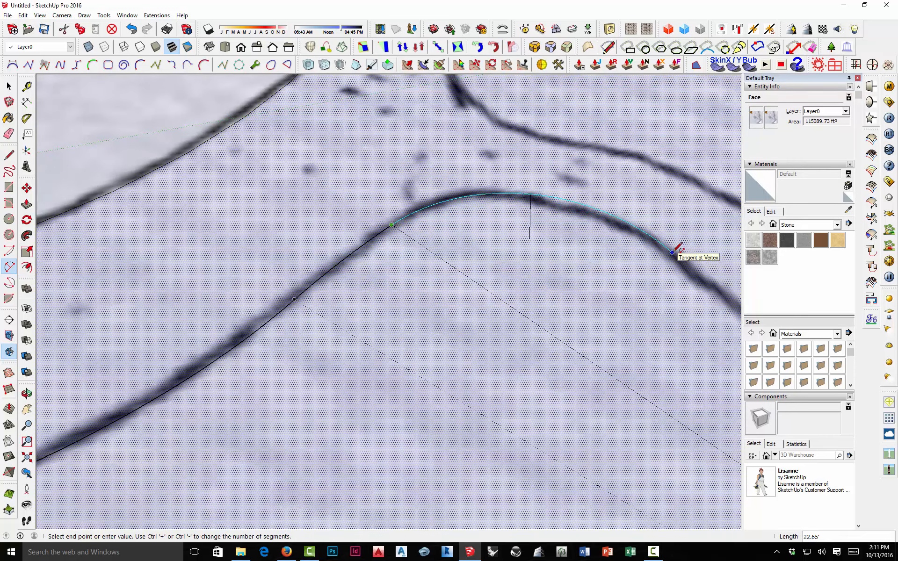
pyautogui.click(670, 246)
pyautogui.click(670, 247)
pyautogui.keyDown('shift'); pyautogui.moveTo(670, 246); pyautogui.dragTo(355, 248, button='middle'); pyautogui.keyUp('shift')
pyautogui.click(362, 244)
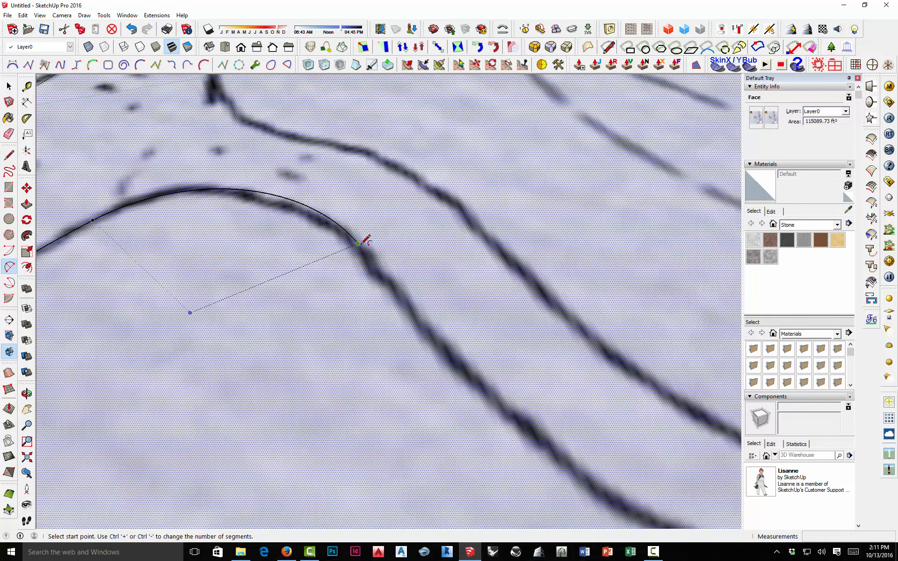
pyautogui.scroll(-3, 361, 244)
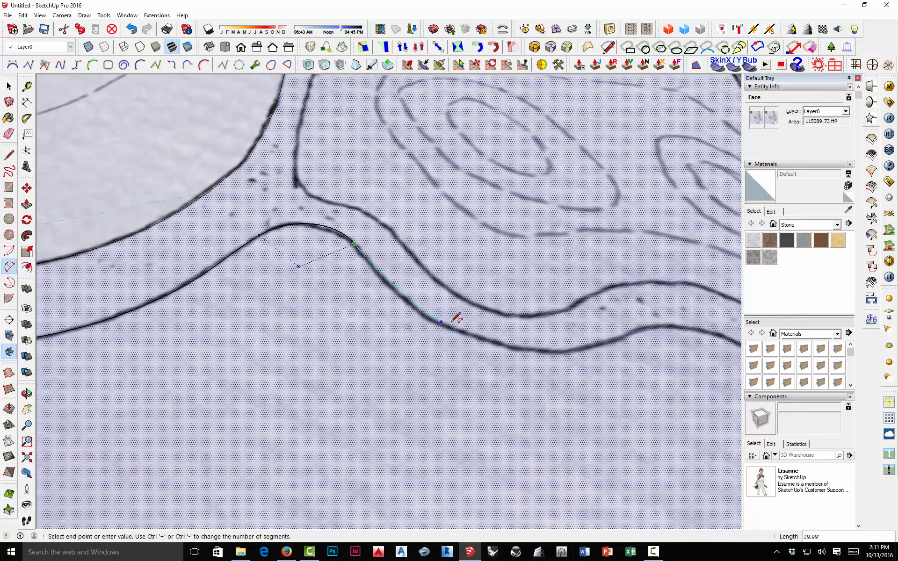
pyautogui.scroll(3, 445, 318)
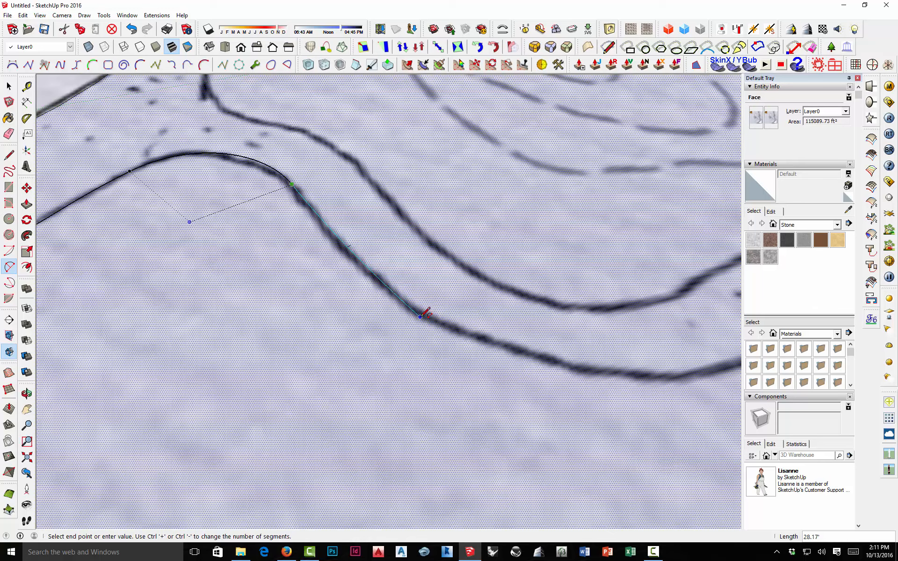
pyautogui.click(408, 303)
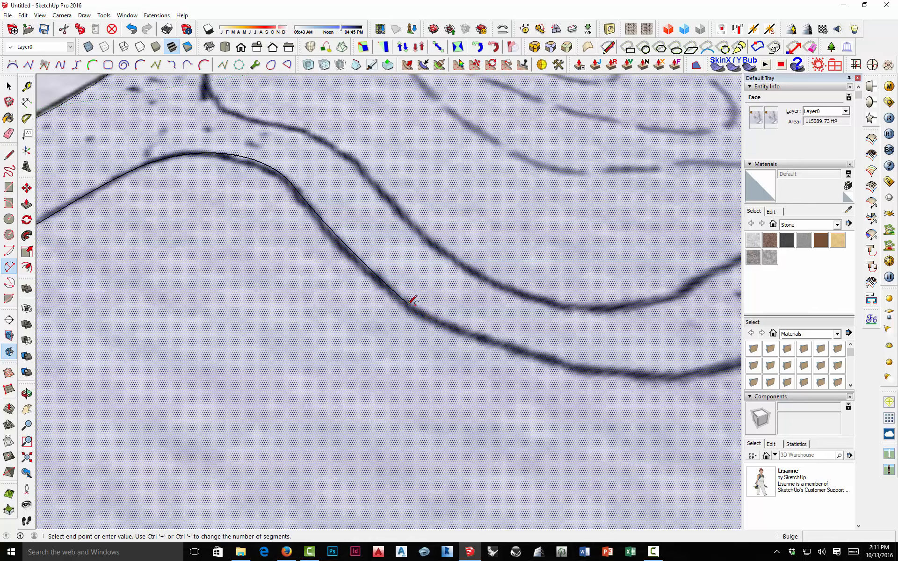
# Trace the dip in the bench path's lower line with a tangent arc and the next rise with one about 31 ft long.
pyautogui.scroll(3, 407, 300)
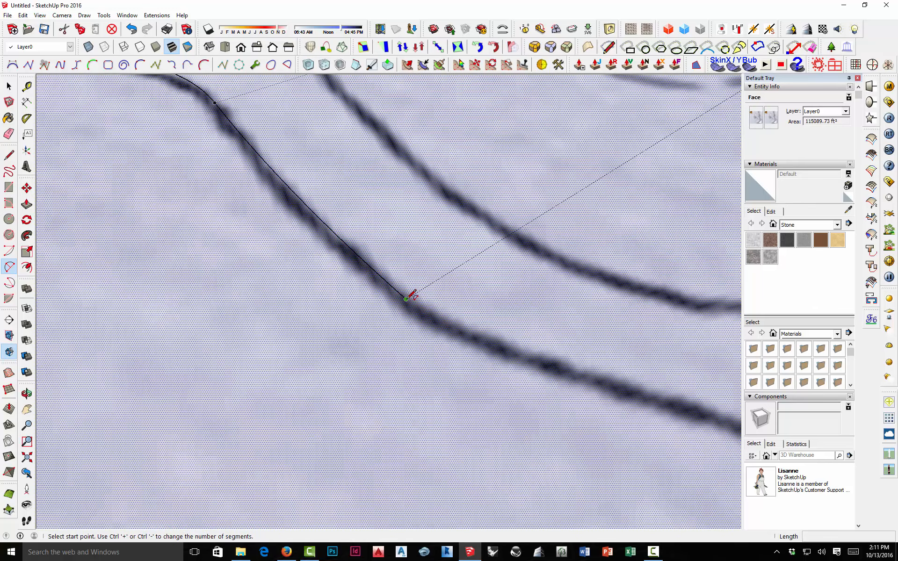
pyautogui.scroll(-3, 406, 298)
pyautogui.click(406, 299)
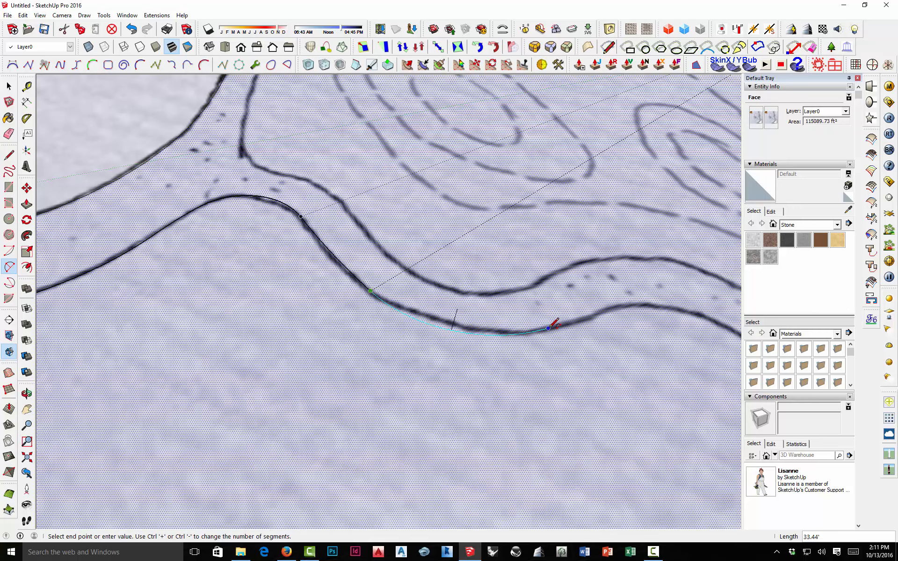
pyautogui.click(558, 326)
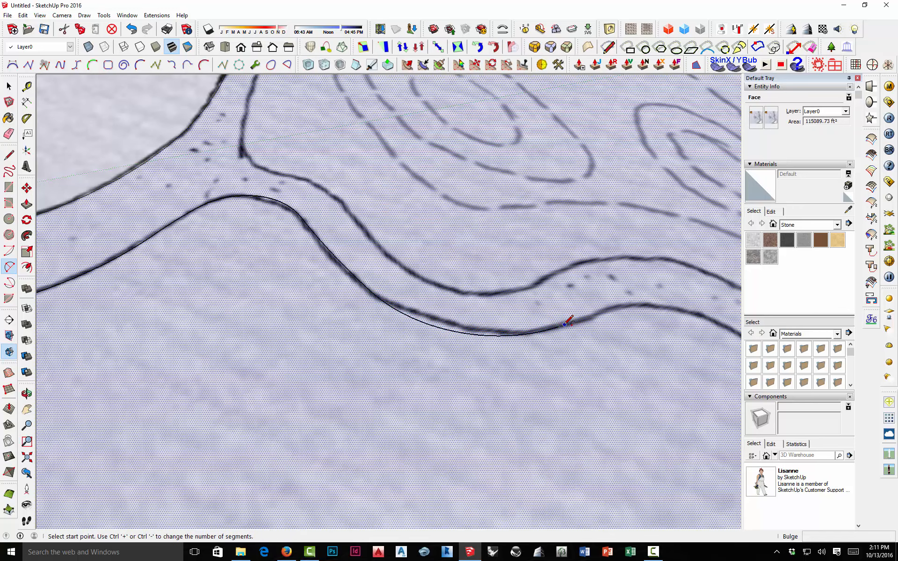
pyautogui.click(558, 326)
pyautogui.moveTo(495, 312); pyautogui.dragTo(366, 296, button='middle')
pyautogui.scroll(-2, 365, 296)
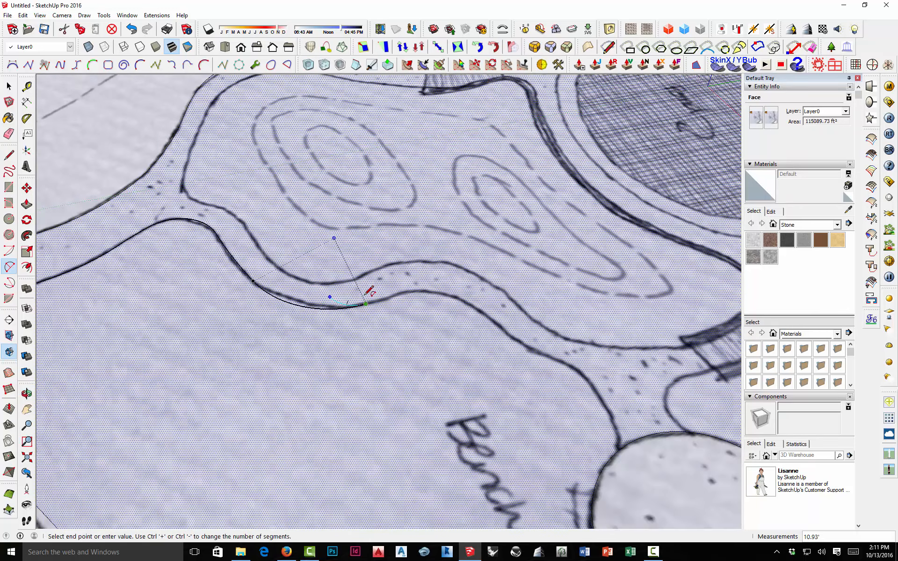
pyautogui.scroll(2, 409, 294)
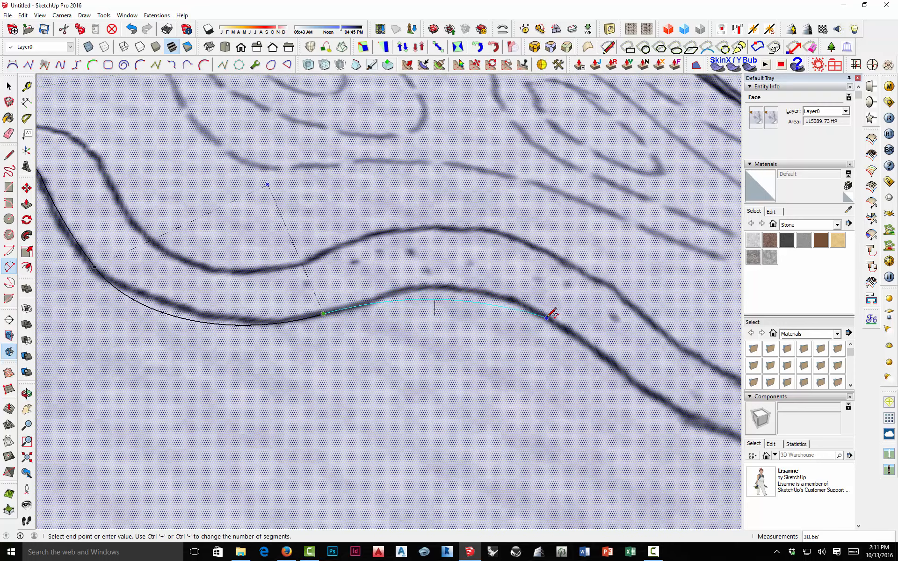
pyautogui.doubleClick(550, 319)
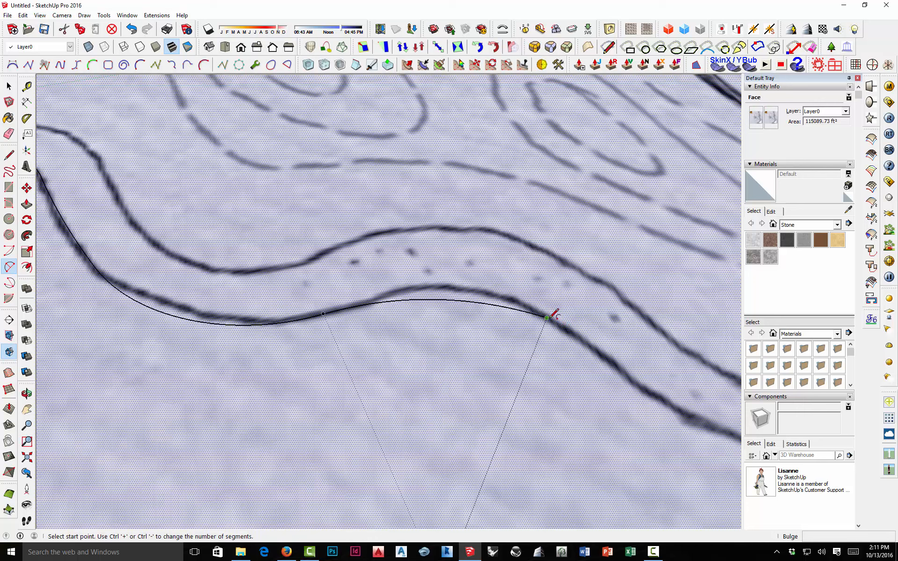
# Add a short tangent arc where the bench path's lower line turns downhill after the rise.
pyautogui.click(550, 319)
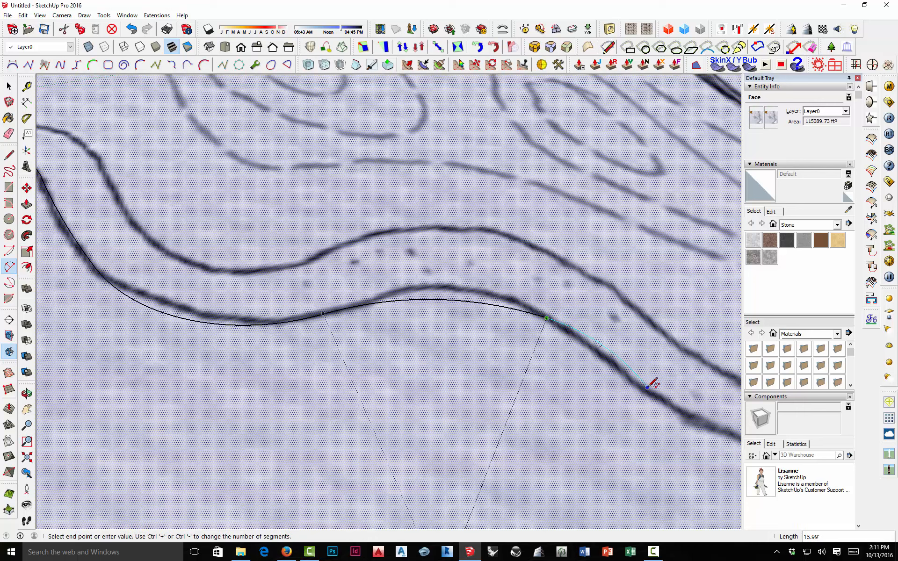
pyautogui.click(616, 359)
pyautogui.press('Escape')
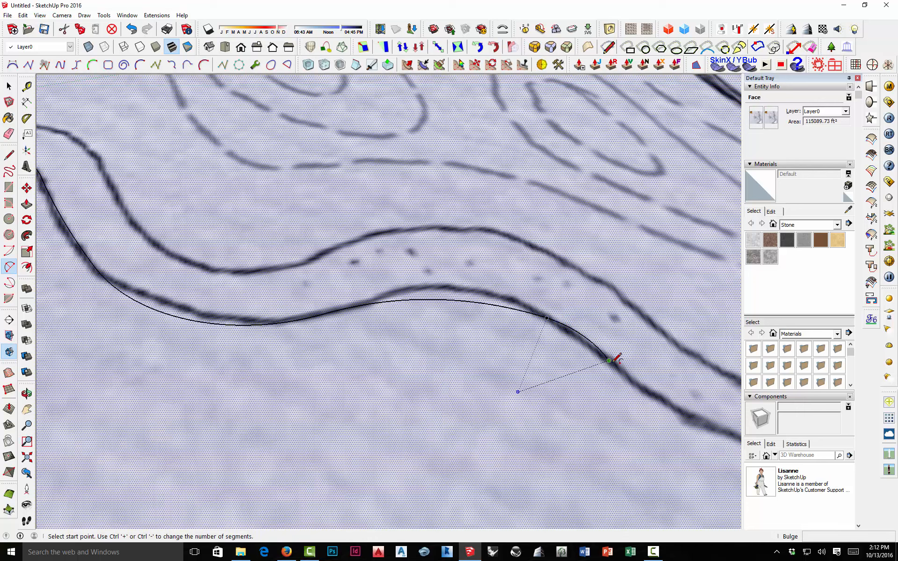
# Finish the bench path's lower line with a short tangent arc down the slope and a longer one meeting the bench circle.
pyautogui.scroll(3, 615, 359)
pyautogui.click(601, 356)
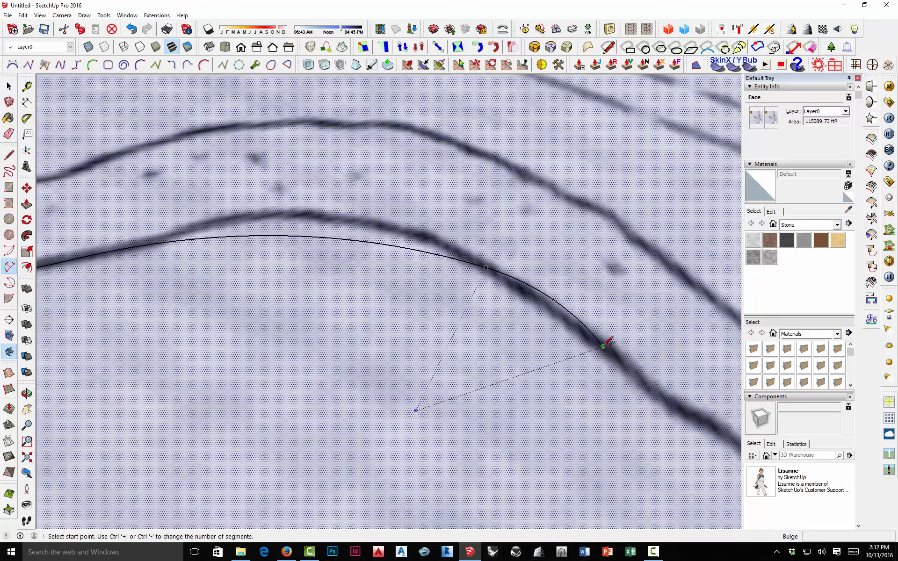
pyautogui.scroll(-3, 395, 282)
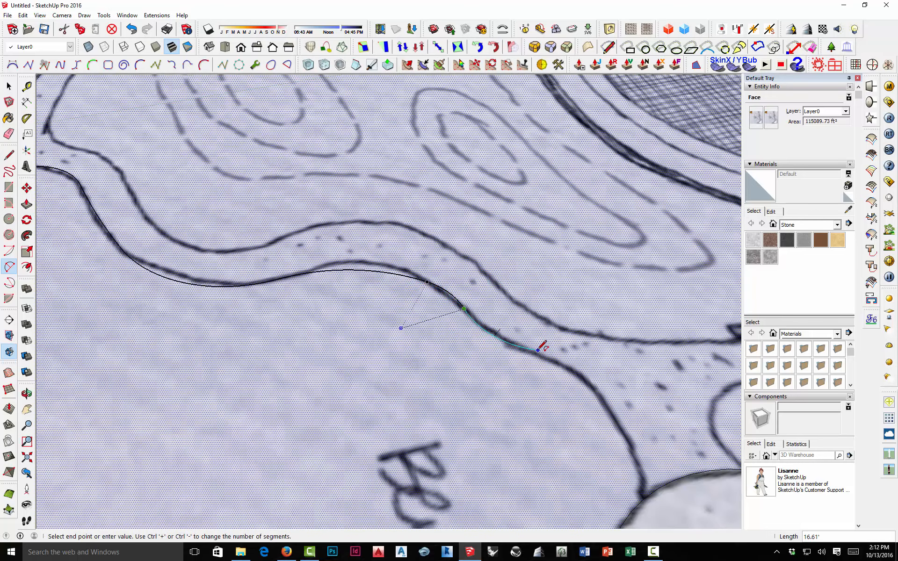
pyautogui.click(527, 350)
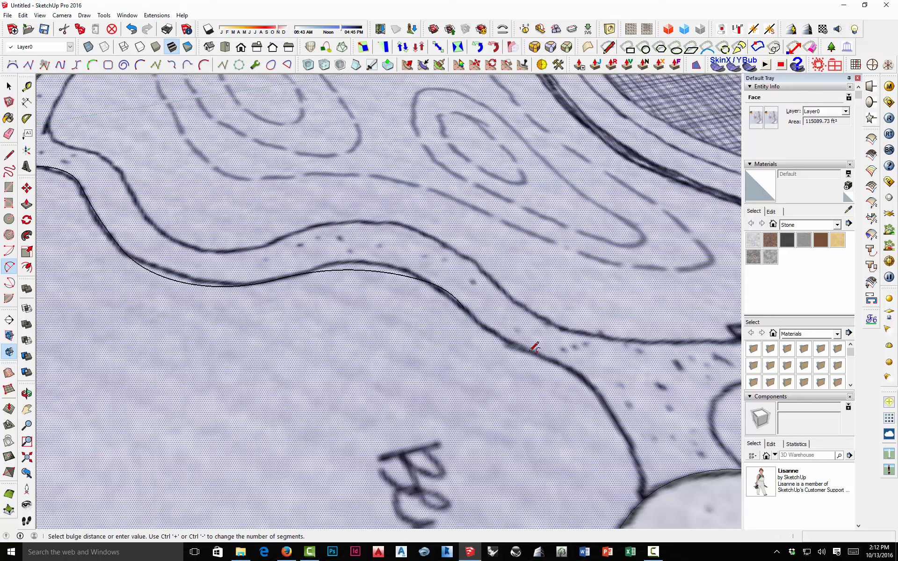
pyautogui.click(533, 345)
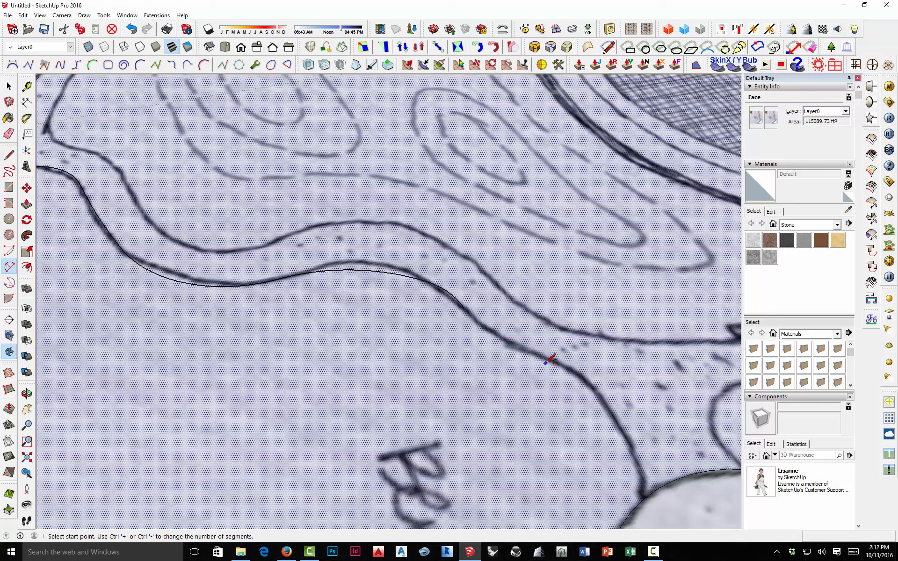
pyautogui.click(465, 309)
pyautogui.click(525, 345)
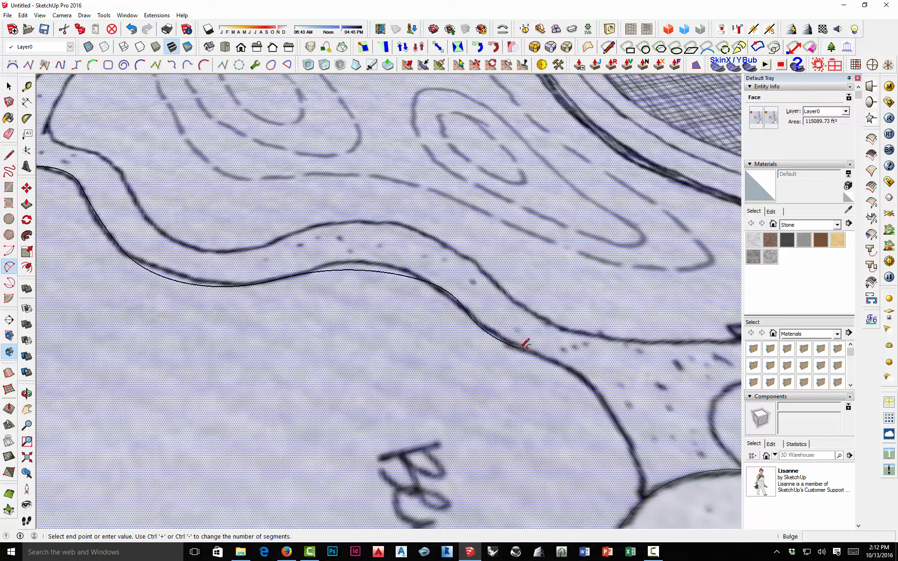
pyautogui.click(526, 346)
pyautogui.click(519, 347)
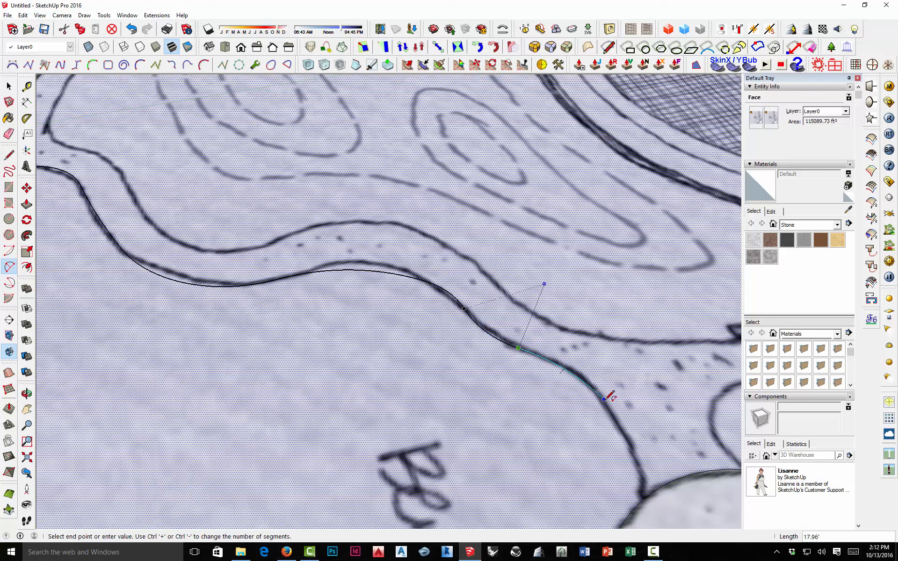
pyautogui.click(651, 492)
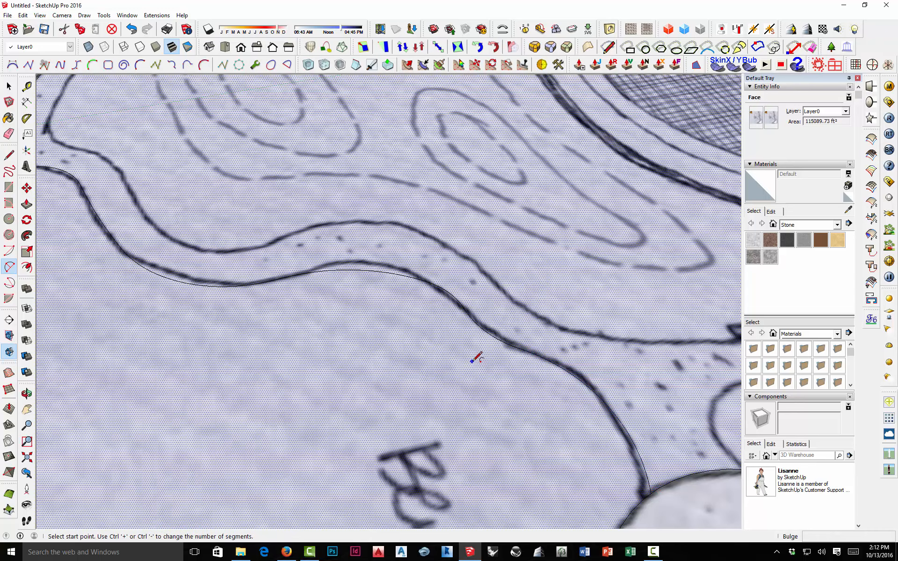
# Trace the short path edge from the bench circle toward the ramp with a tangent arc about 6 ft long and a longer one over the crest.
pyautogui.press('space')
pyautogui.scroll(-5, 479, 359)
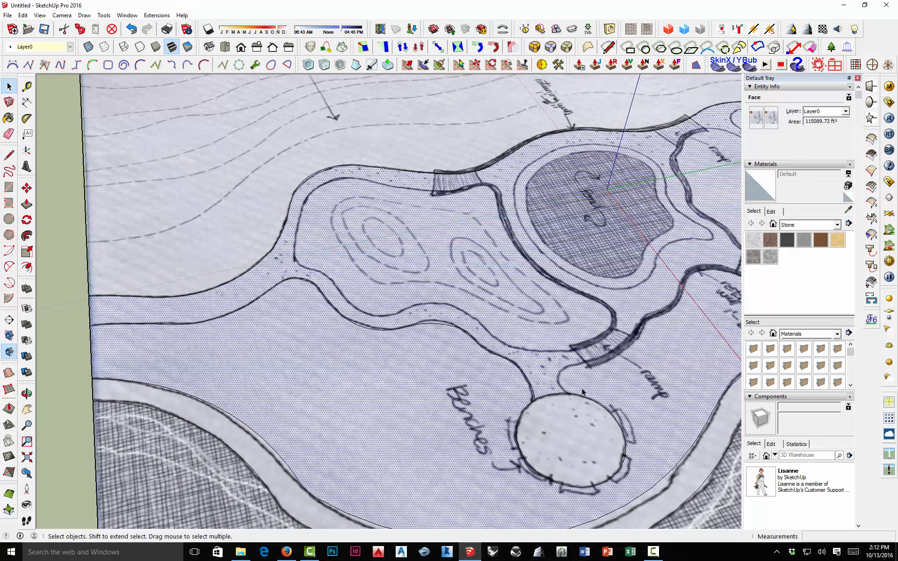
pyautogui.moveTo(527, 378)
pyautogui.mouseDown(button='middle')
pyautogui.moveTo(395, 334)
pyautogui.moveTo(227, 315)
pyautogui.moveTo(287, 353)
pyautogui.moveTo(303, 341)
pyautogui.mouseUp(button='middle')
pyautogui.scroll(5, 303, 341)
pyautogui.press('a')
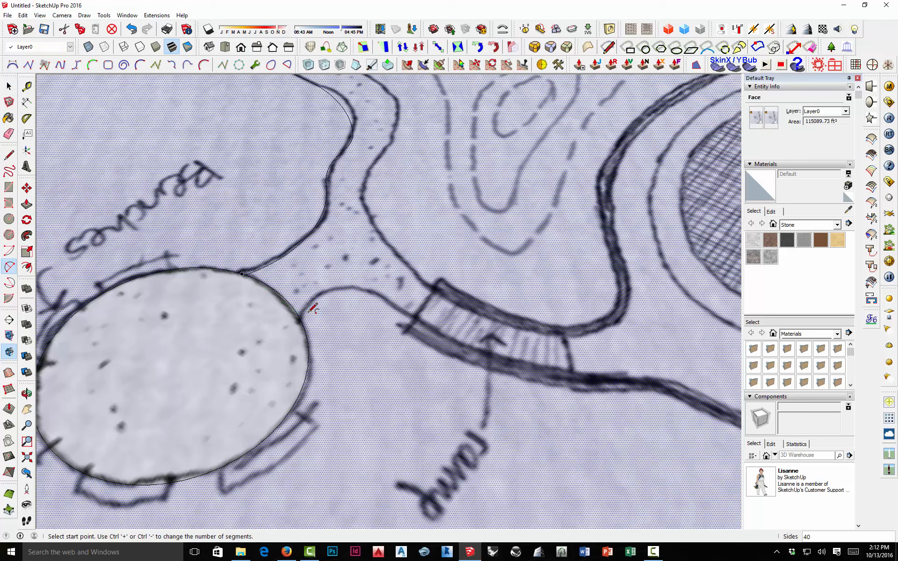
pyautogui.scroll(2, 299, 318)
pyautogui.click(298, 318)
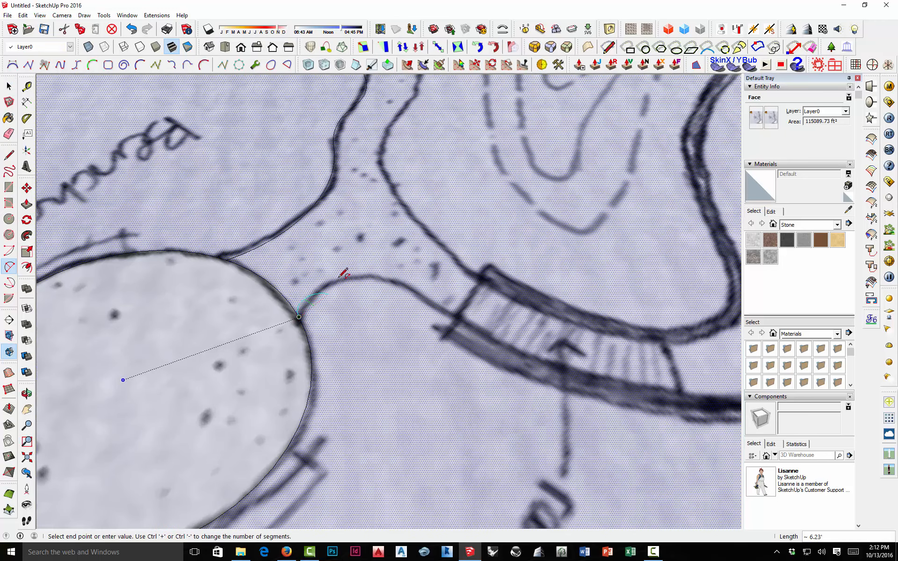
pyautogui.scroll(3, 325, 294)
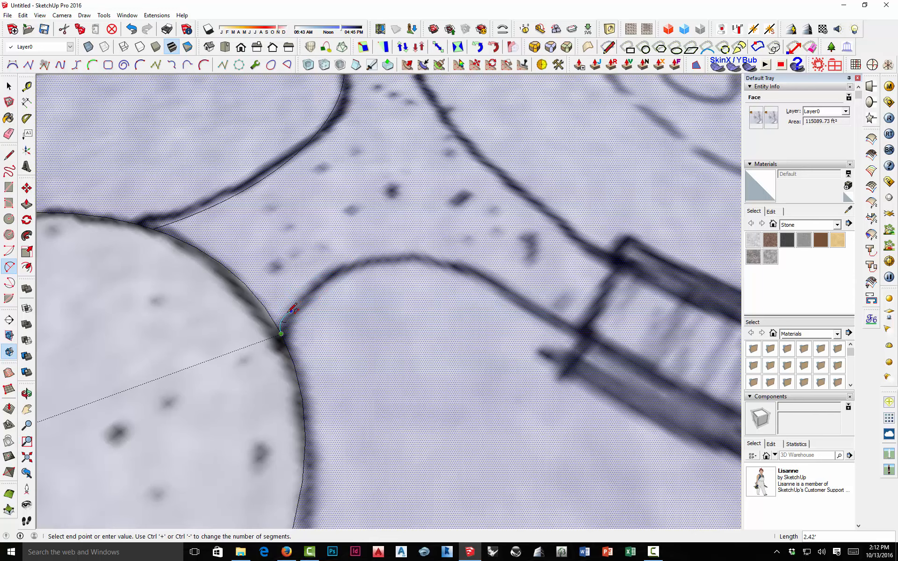
pyautogui.moveTo(284, 314); pyautogui.dragTo(243, 280, button='middle')
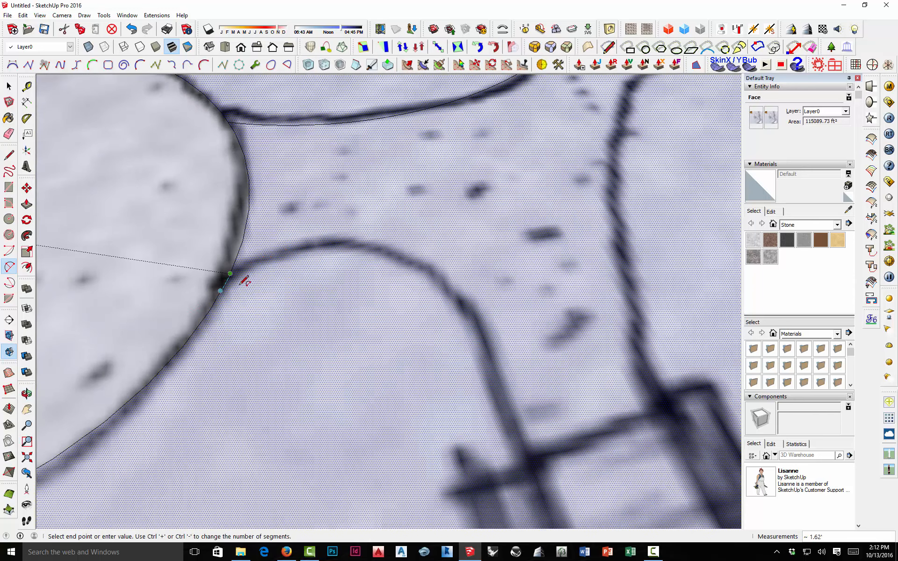
pyautogui.press('Escape')
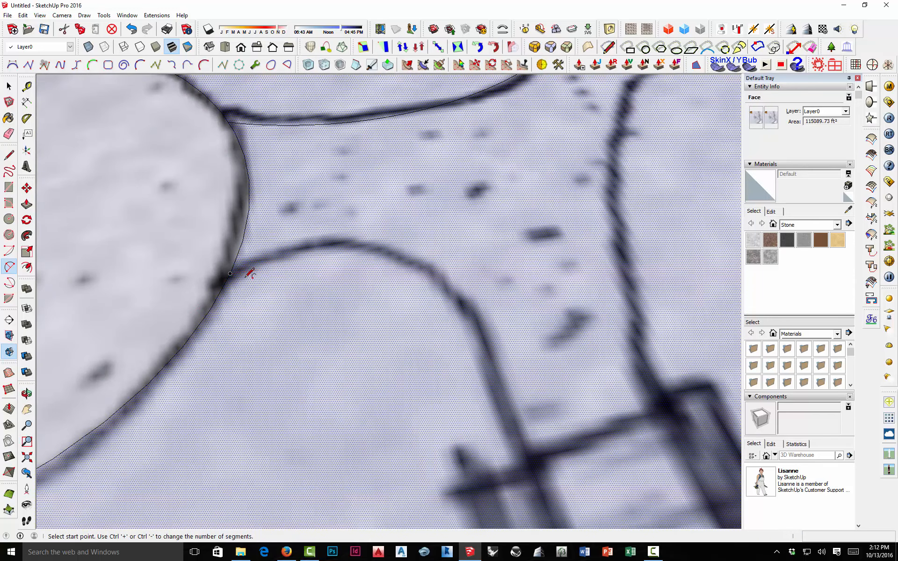
pyautogui.click(221, 290)
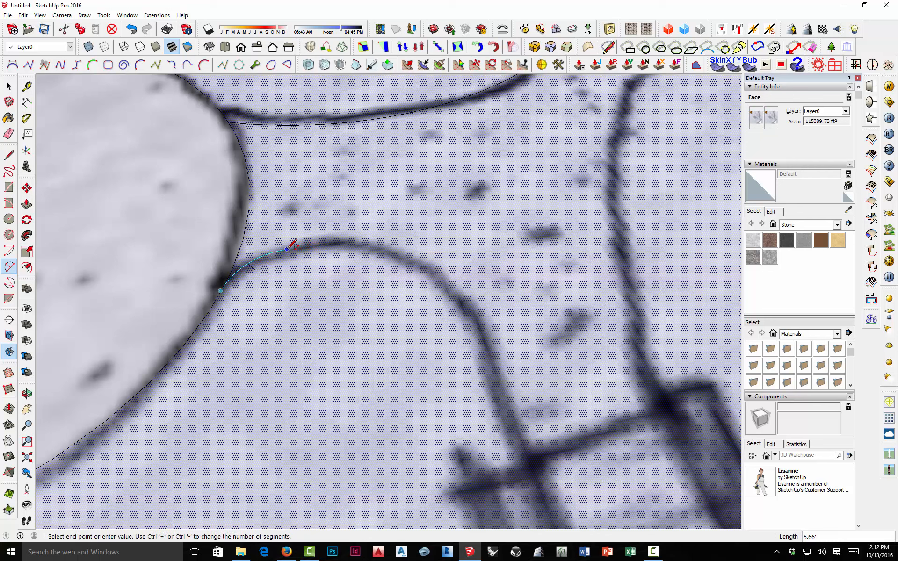
pyautogui.doubleClick(287, 249)
pyautogui.click(287, 249)
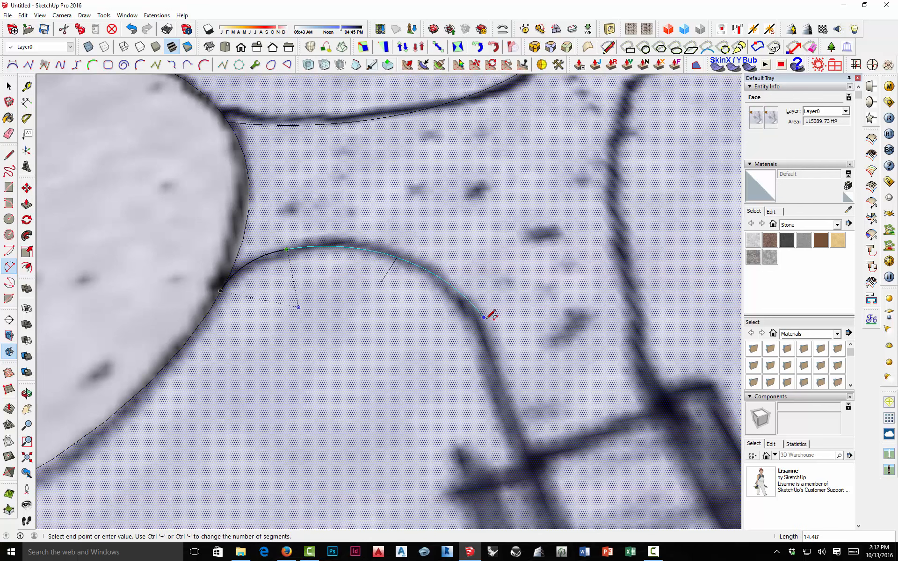
pyautogui.doubleClick(482, 334)
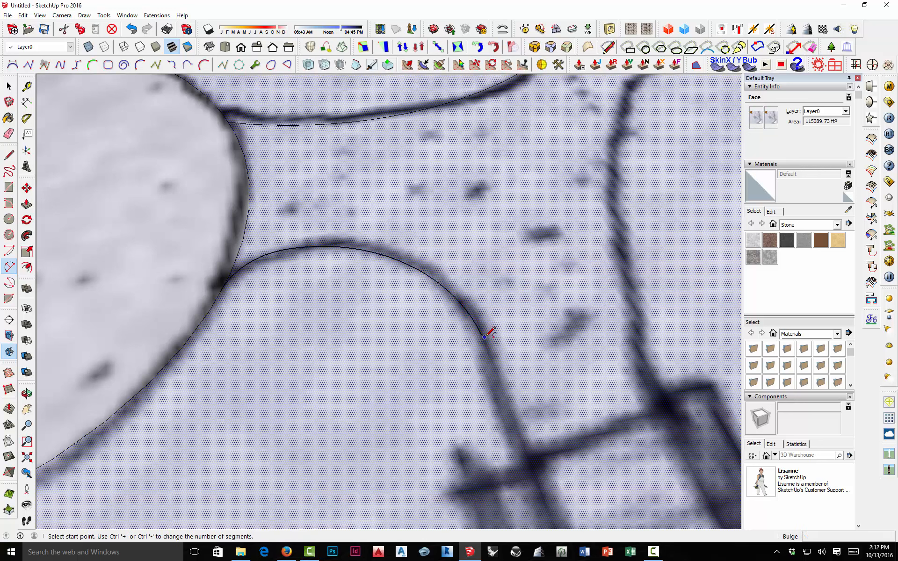
# Continue that path edge with a straight line from the arc's end to the near corner of the ramp by the benches.
pyautogui.press('l')
pyautogui.click(482, 333)
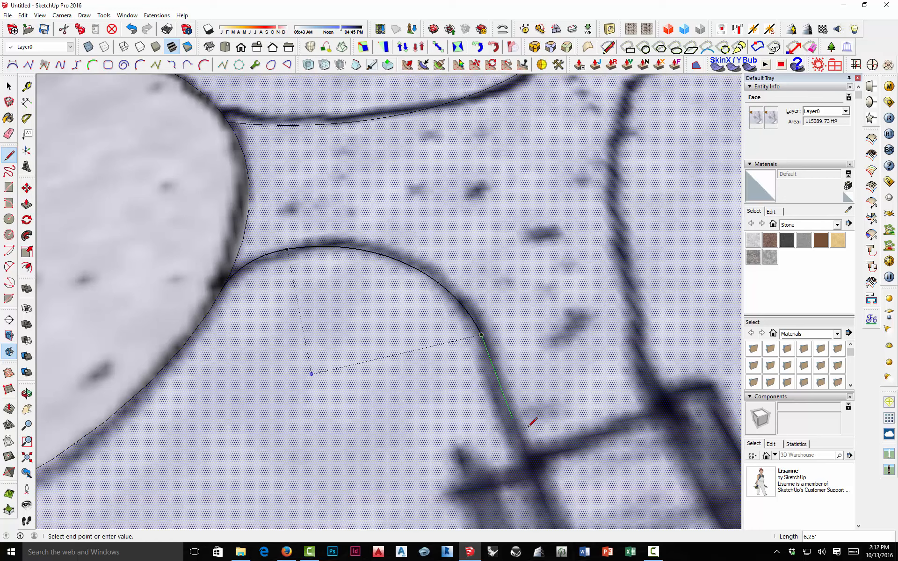
pyautogui.click(527, 459)
pyautogui.scroll(-5, 528, 459)
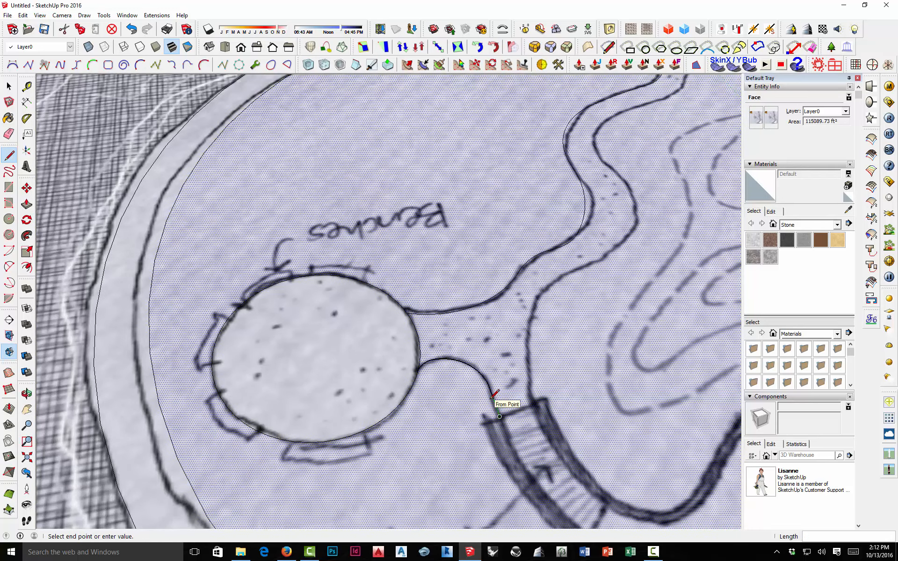
# Trace the bench-side edge of the ramp with one tangent arc from its near corner to its far corner.
pyautogui.press('a')
pyautogui.scroll(3, 512, 410)
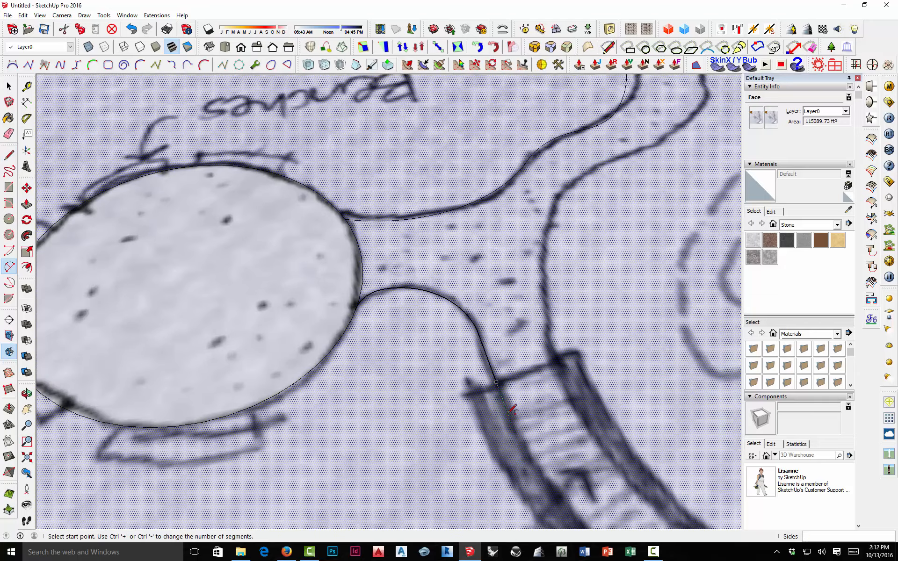
pyautogui.click(496, 382)
pyautogui.scroll(-4, 425, 311)
pyautogui.scroll(4, 518, 418)
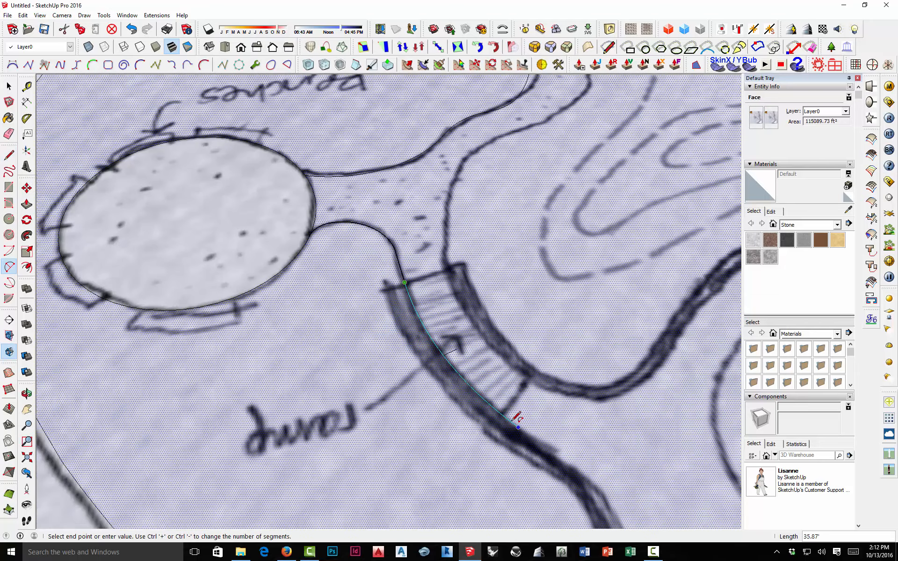
pyautogui.click(501, 417)
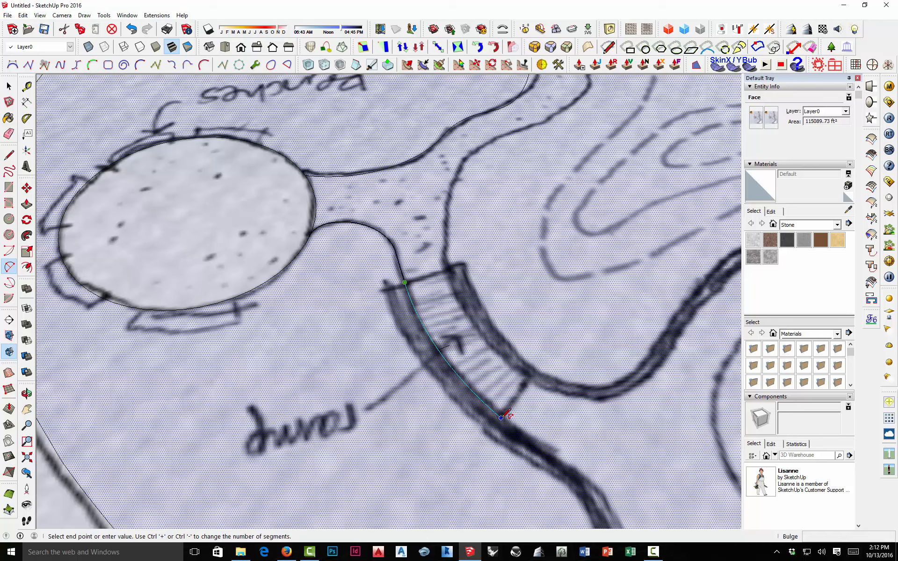
pyautogui.click(503, 415)
# Trace the start of the retaining wall's pond-side edge beyond the ramp with a short tangent arc and another over the first crest.
pyautogui.scroll(-3, 451, 302)
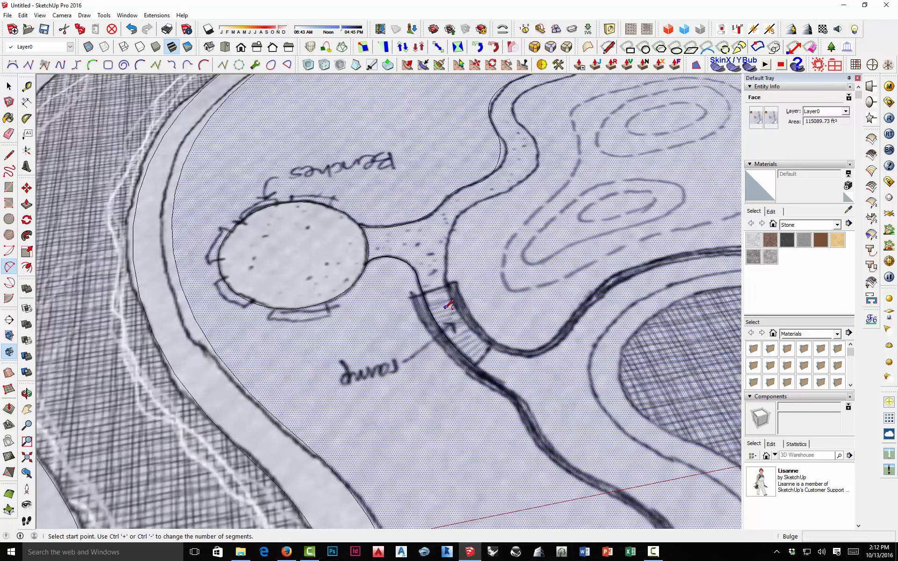
pyautogui.moveTo(445, 300); pyautogui.dragTo(394, 479, button='middle')
pyautogui.scroll(5, 337, 330)
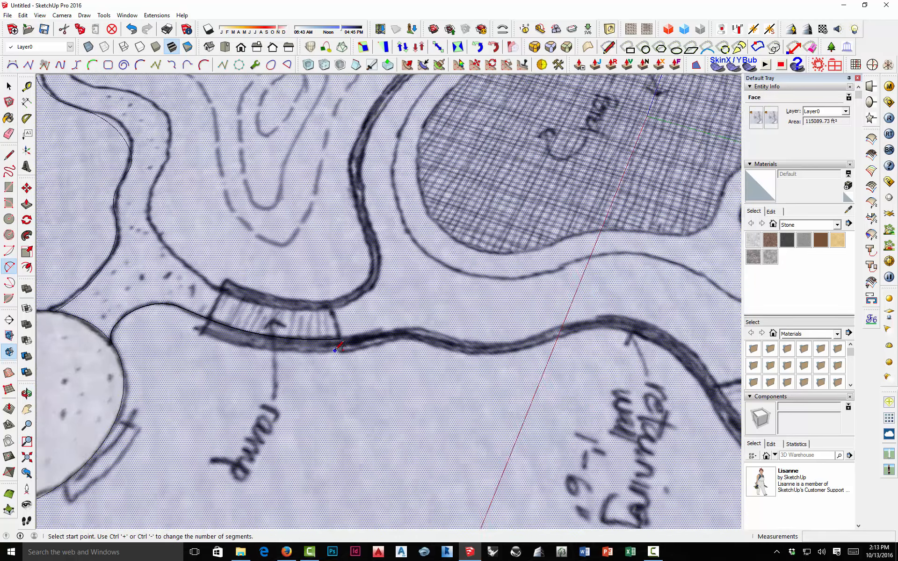
pyautogui.click(343, 334)
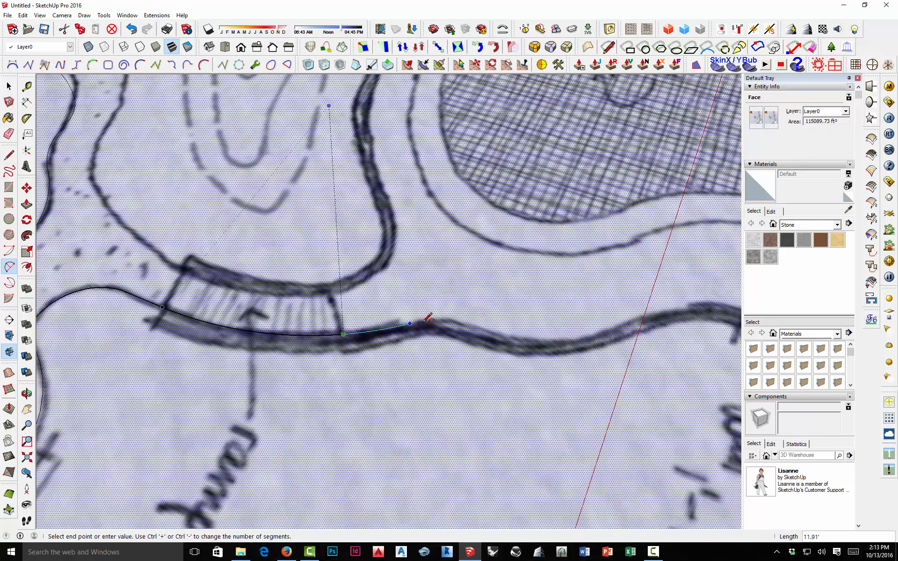
pyautogui.scroll(3, 410, 321)
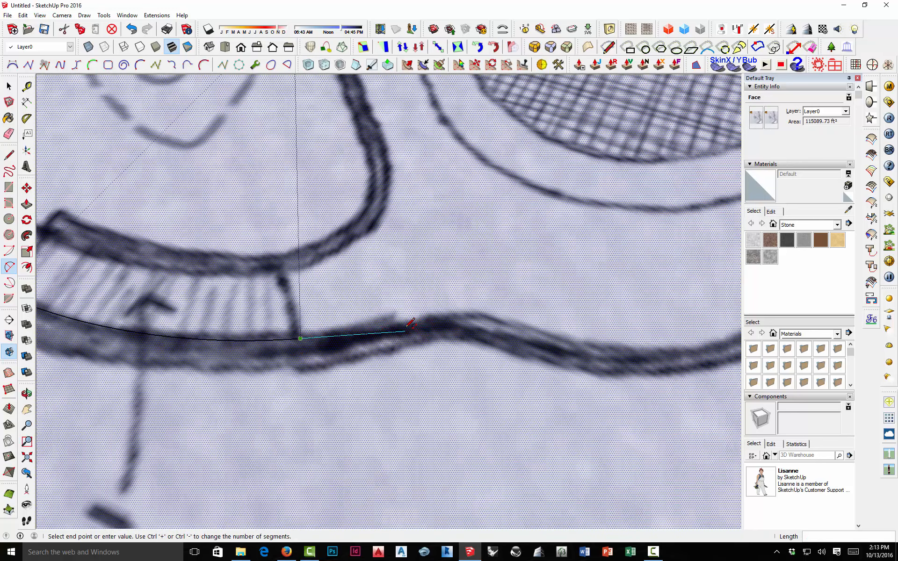
pyautogui.click(410, 322)
pyautogui.click(410, 322)
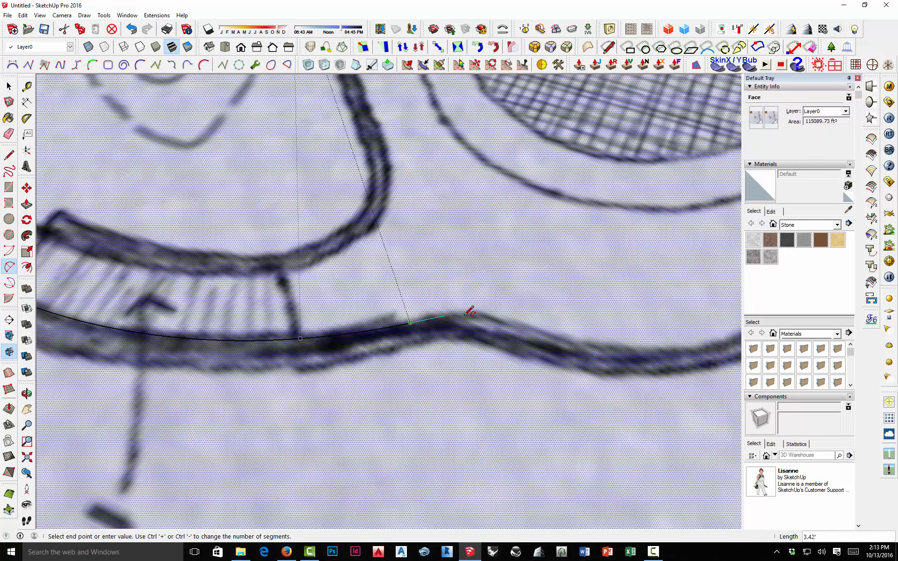
pyautogui.click(529, 333)
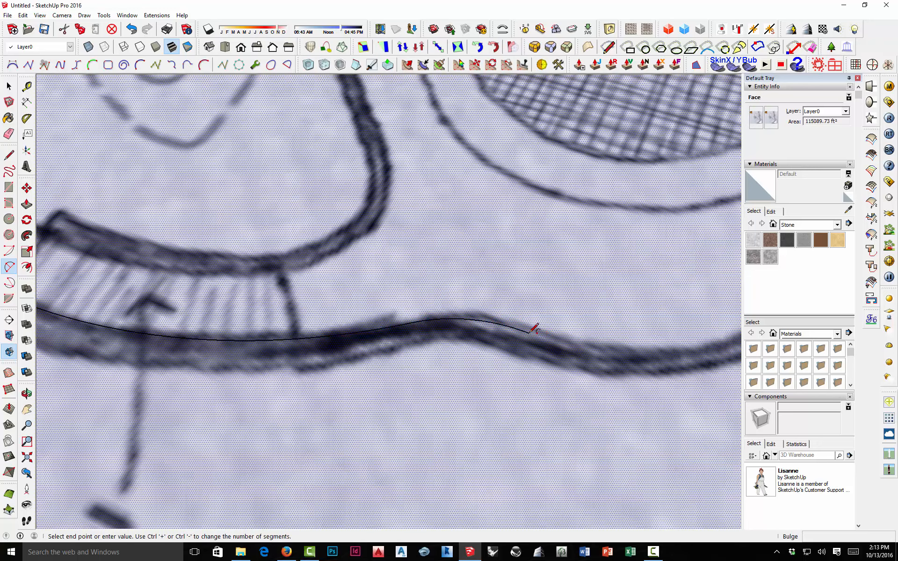
pyautogui.click(529, 333)
# Trace the dip in the retaining wall's pond-side edge and the following rise with tangent arcs.
pyautogui.scroll(-2, 601, 348)
pyautogui.keyDown('shift'); pyautogui.moveTo(615, 351); pyautogui.dragTo(350, 357, button='middle'); pyautogui.keyUp('shift')
pyautogui.scroll(2, 514, 329)
pyautogui.click(527, 316)
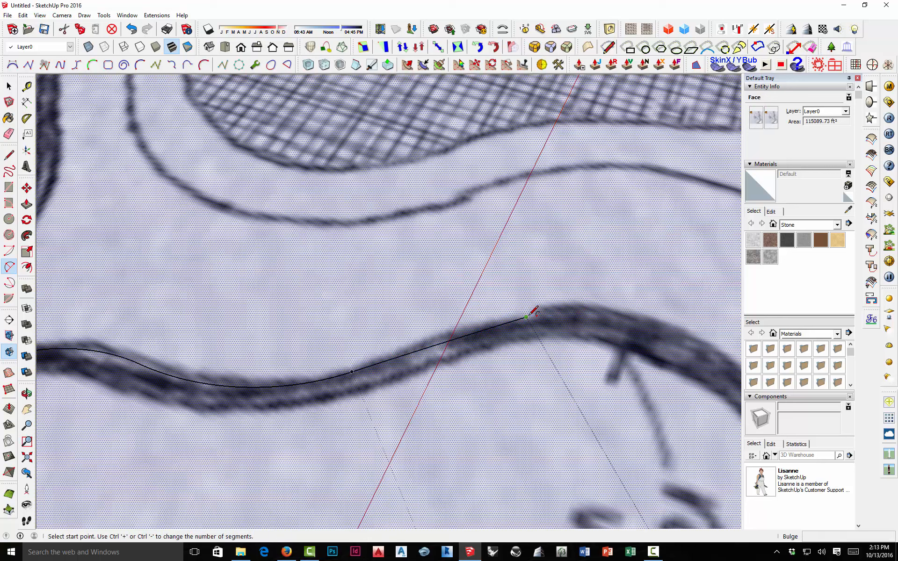
# Trace the retaining wall's second crest with a tangent arc about 11 ft long and the downhill bend to the next ramp's corner with another.
pyautogui.click(527, 316)
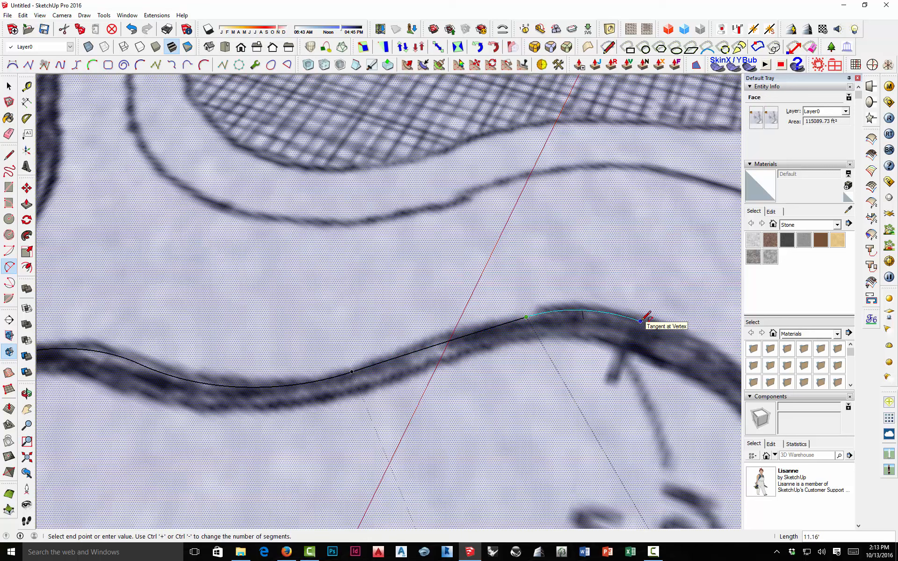
pyautogui.click(641, 321)
pyautogui.moveTo(645, 315); pyautogui.dragTo(208, 247, button='middle')
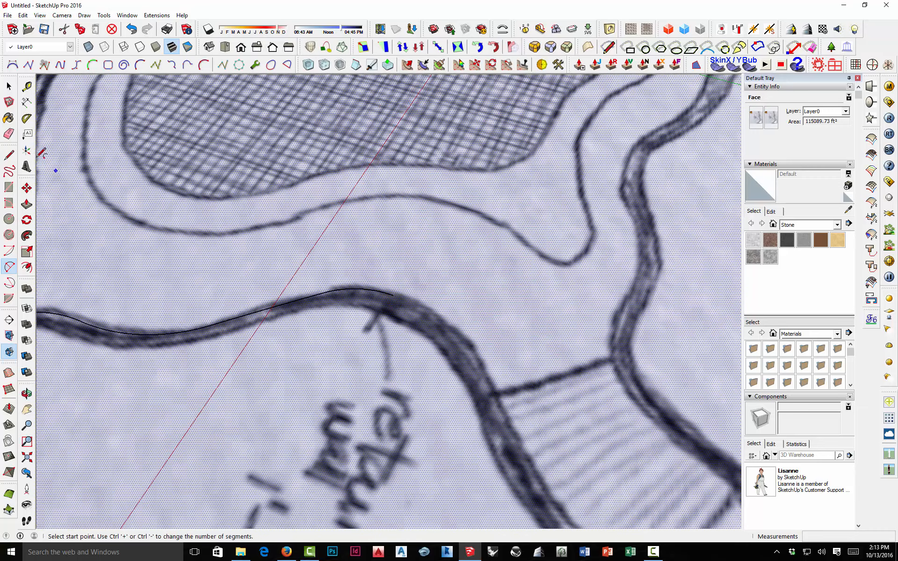
pyautogui.click(394, 295)
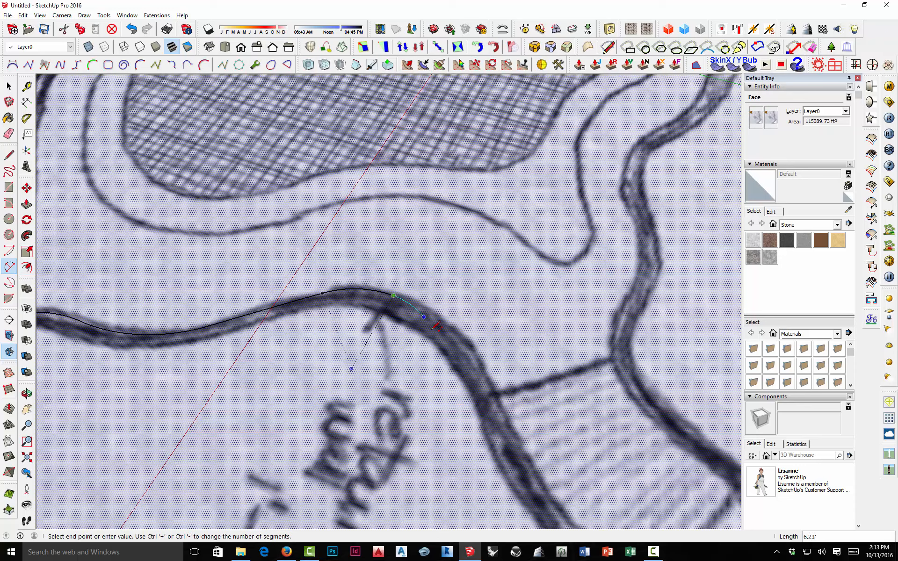
pyautogui.doubleClick(497, 391)
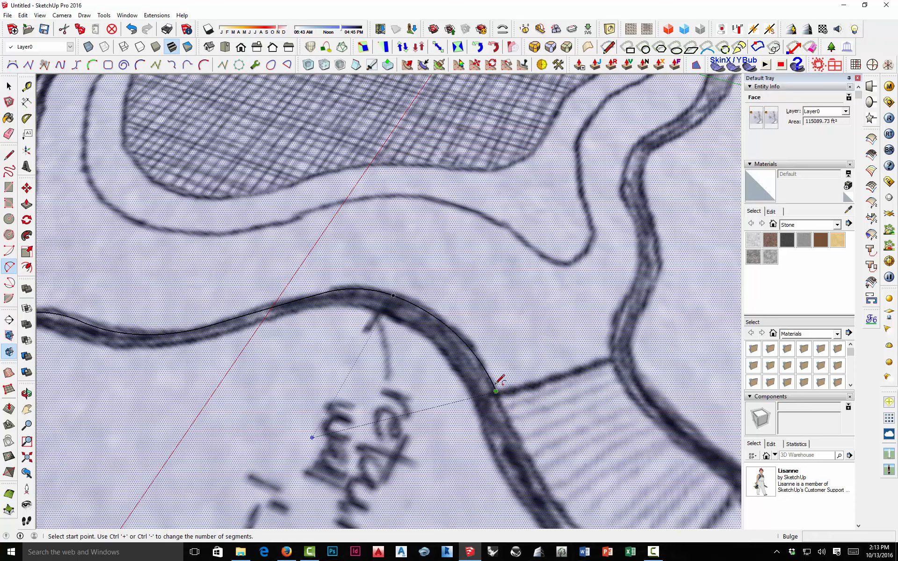
# Trace the retaining wall along the second ramp with one tangent arc from the ramp's near corner to its far corner.
pyautogui.scroll(-1, 400, 279)
pyautogui.scroll(-1, 400, 279)
pyautogui.scroll(2, 456, 318)
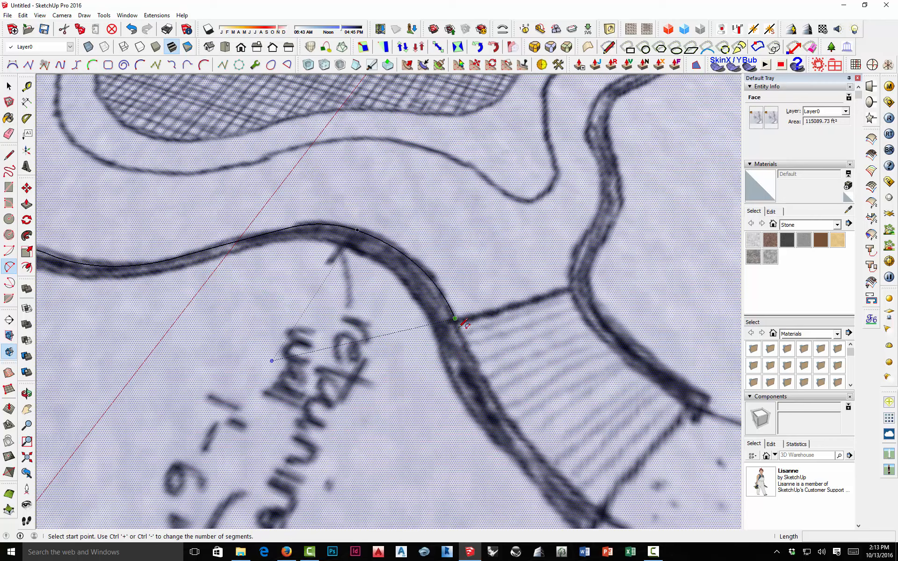
pyautogui.click(456, 319)
pyautogui.doubleClick(599, 512)
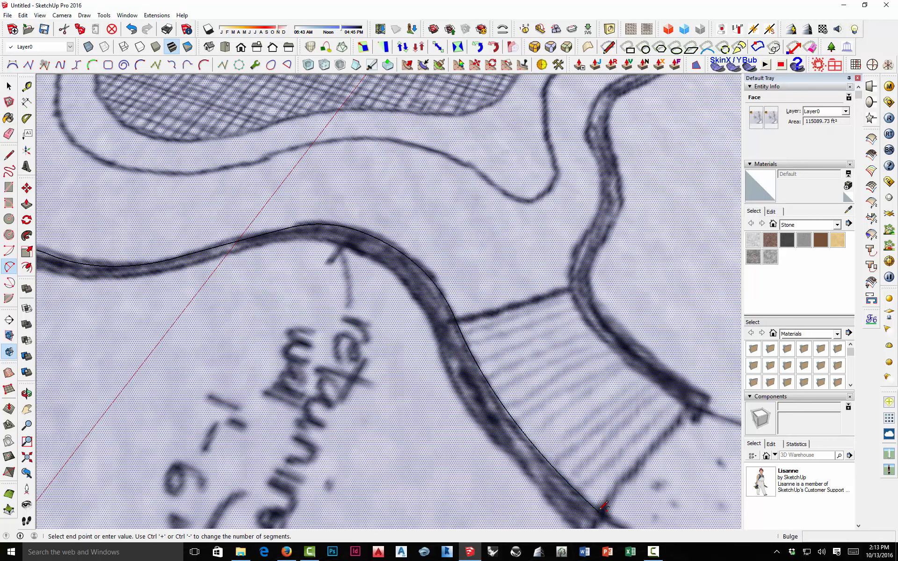
pyautogui.scroll(-6, 440, 357)
pyautogui.scroll(1, 521, 453)
pyautogui.moveTo(525, 452)
pyautogui.mouseDown(button='middle')
pyautogui.moveTo(569, 439)
pyautogui.moveTo(373, 306)
pyautogui.mouseUp(button='middle')
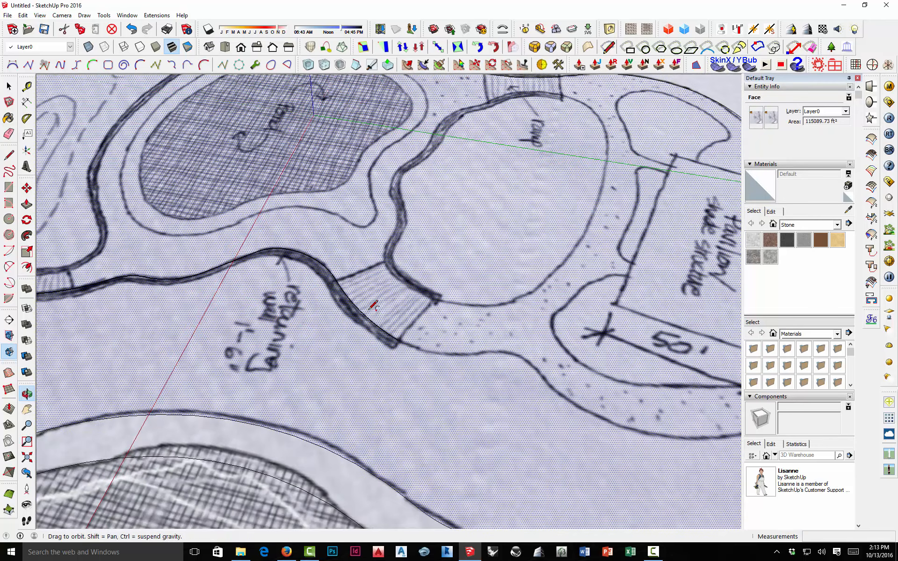
# Trace the outer path edge from the lower corner of the hatched ramp with two tangent arcs, the first about 23' long.
pyautogui.scroll(3, 393, 320)
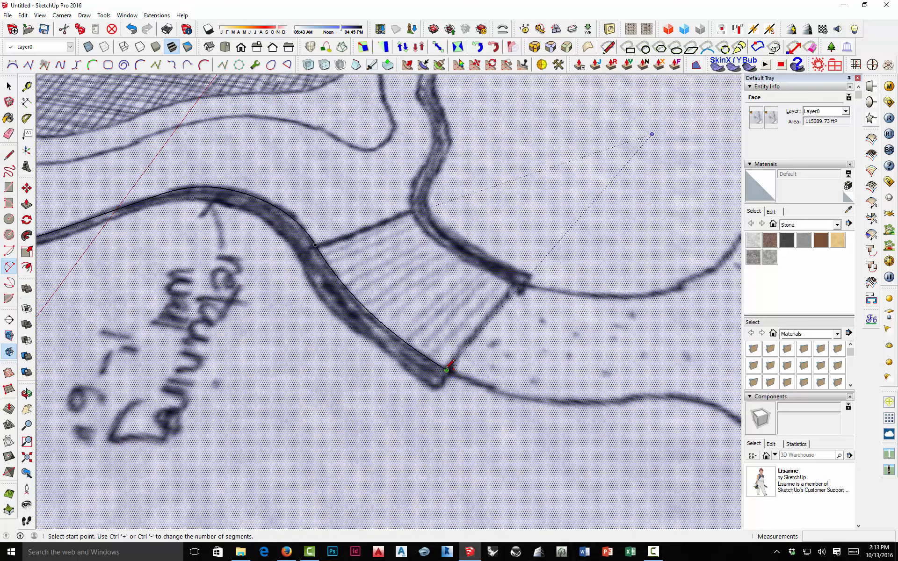
pyautogui.click(448, 369)
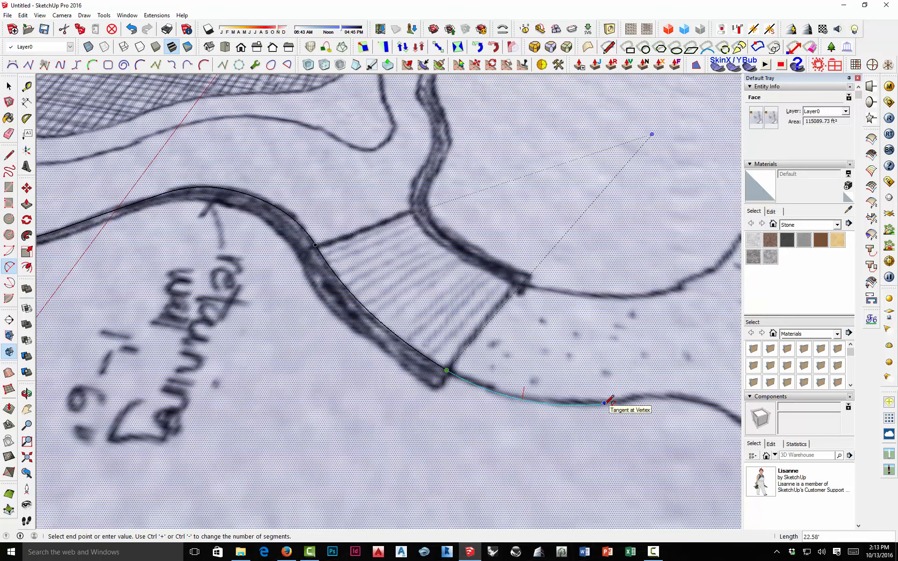
pyautogui.keyDown('shift'); pyautogui.moveTo(621, 407); pyautogui.dragTo(407, 367, button='middle'); pyautogui.keyUp('shift')
pyautogui.click(397, 360)
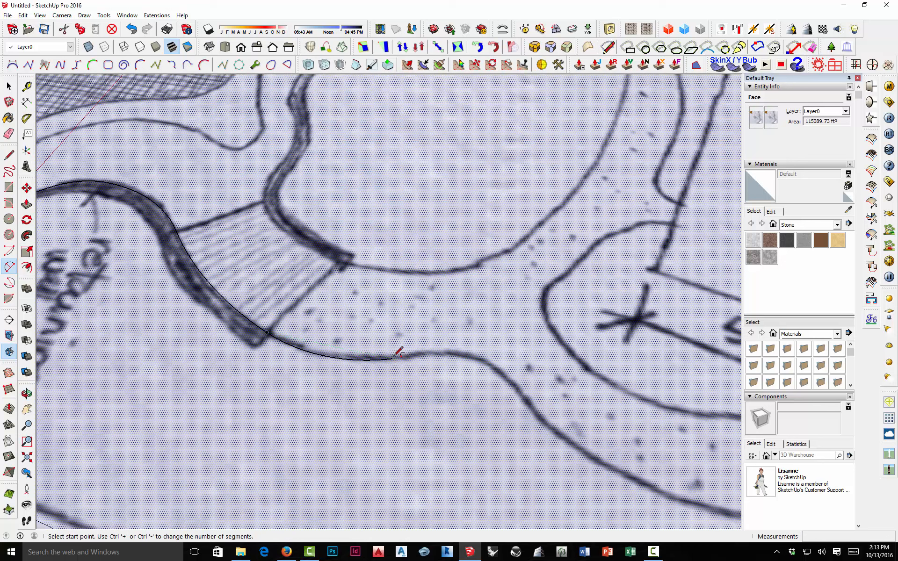
pyautogui.click(393, 358)
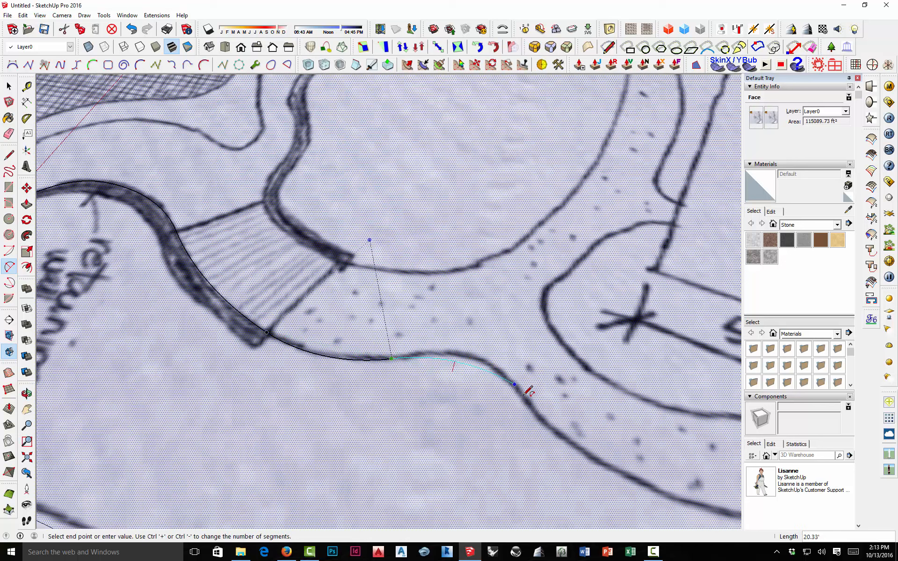
pyautogui.click(545, 424)
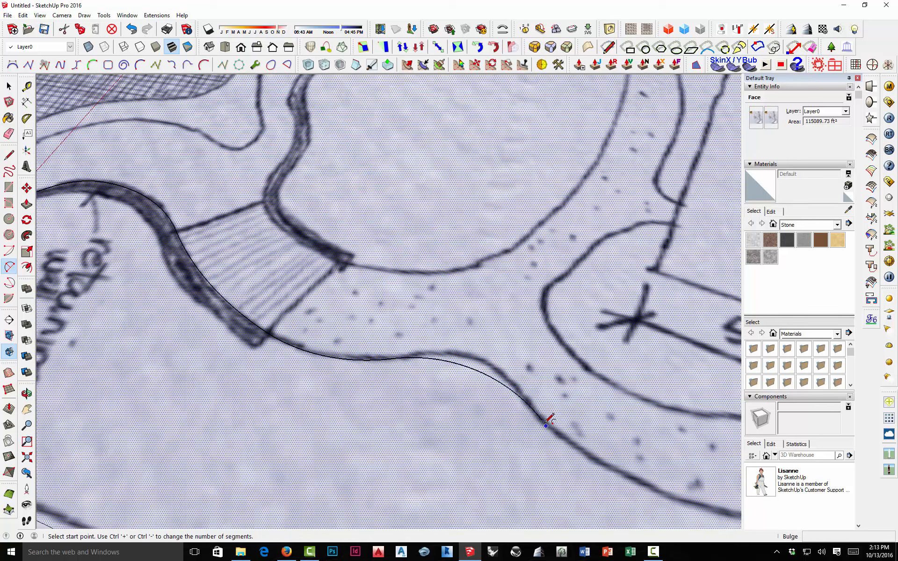
# Continue the outer path edge with two tangent arcs around the curve beside the pavilion, the second about 64' long.
pyautogui.click(541, 420)
pyautogui.scroll(-1, 541, 419)
pyautogui.keyDown('shift'); pyautogui.moveTo(541, 420); pyautogui.dragTo(424, 354, button='middle'); pyautogui.keyUp('shift')
pyautogui.doubleClick(438, 372)
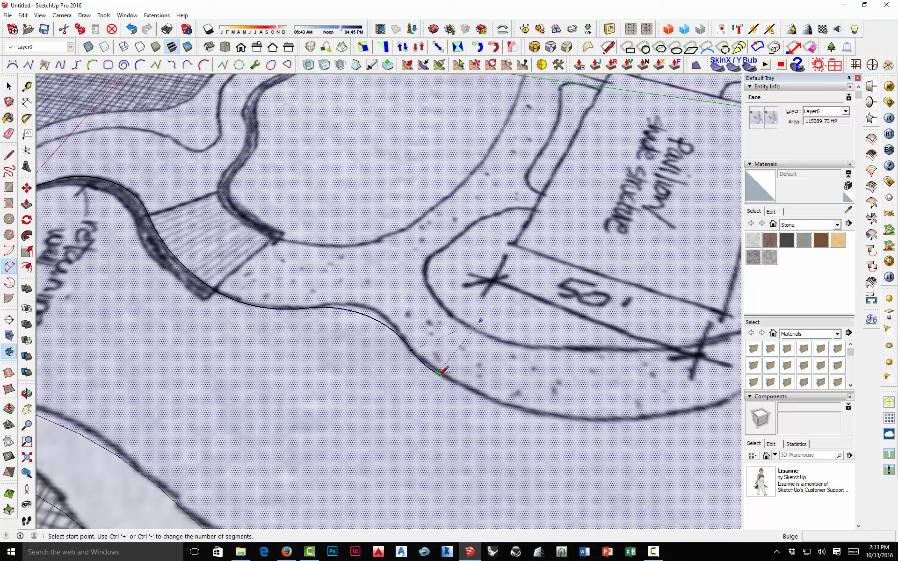
pyautogui.click(437, 372)
pyautogui.scroll(-2, 423, 369)
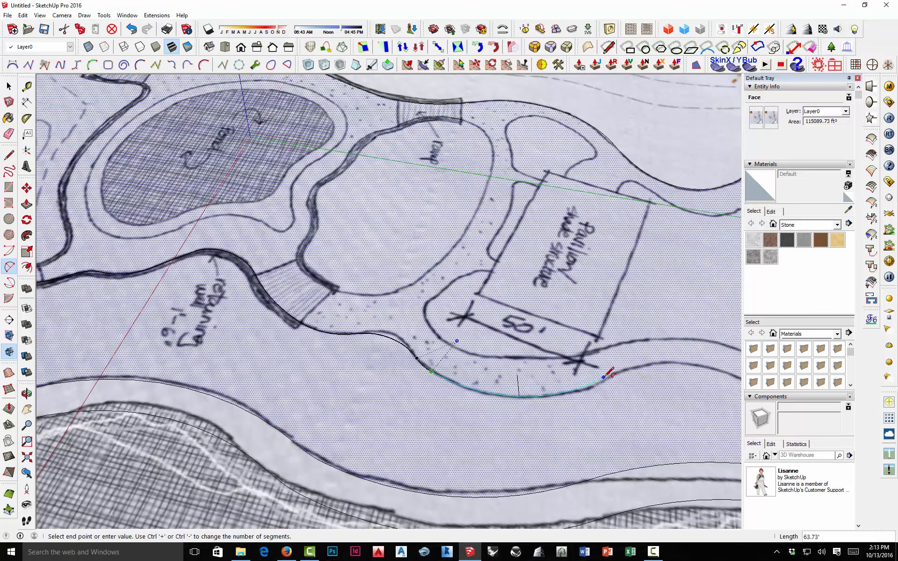
pyautogui.click(611, 372)
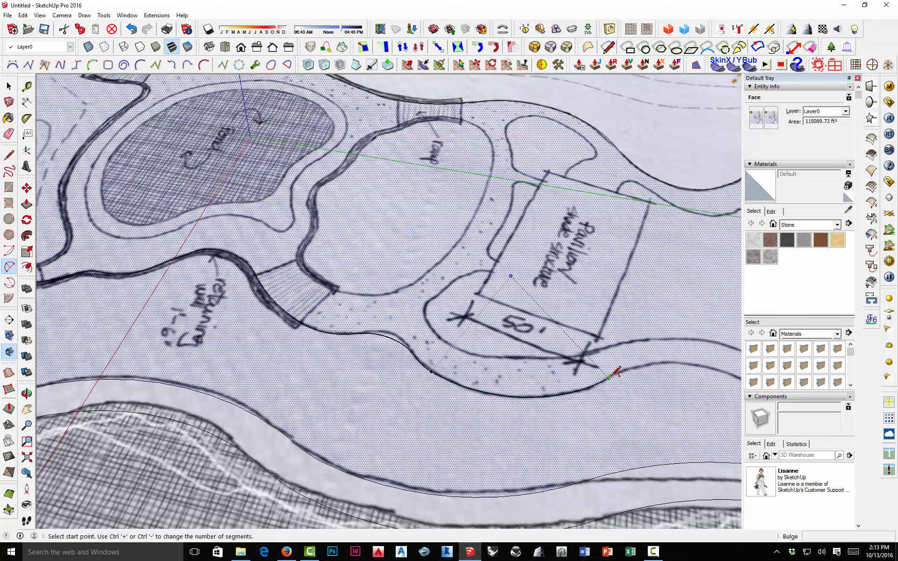
# Extend the outer path edge to the sheet's border with two tangent arcs about 51' and 53' long.
pyautogui.click(617, 378)
pyautogui.scroll(-2, 619, 375)
pyautogui.scroll(2, 620, 362)
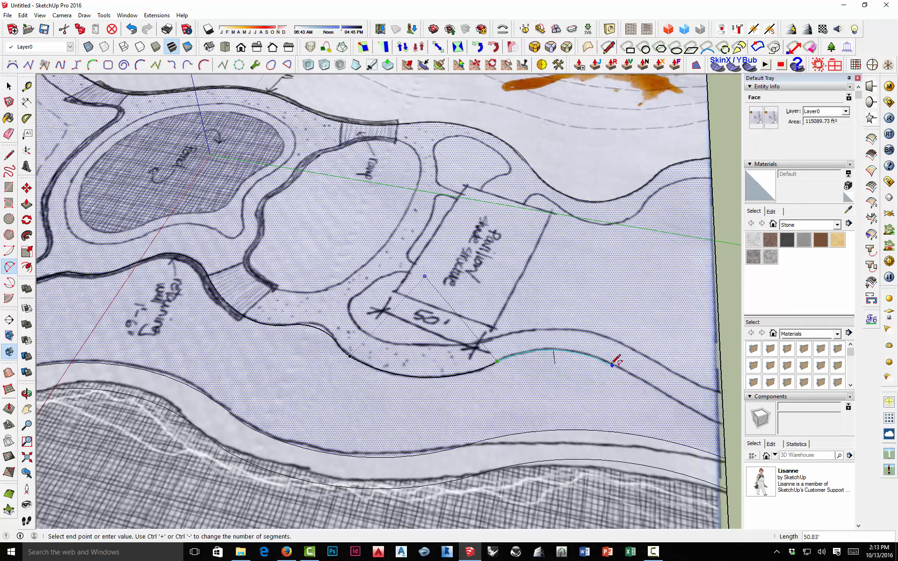
pyautogui.click(611, 359)
pyautogui.click(613, 361)
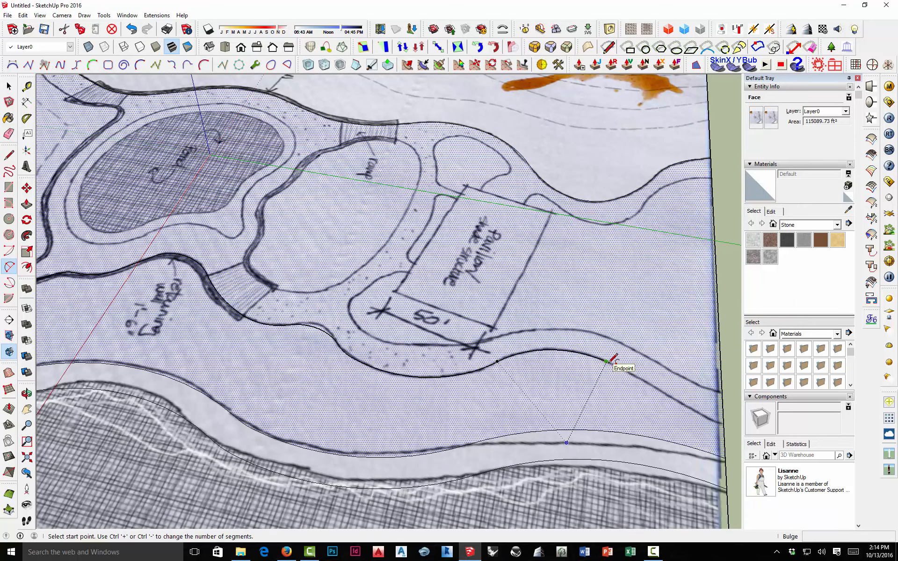
pyautogui.click(607, 362)
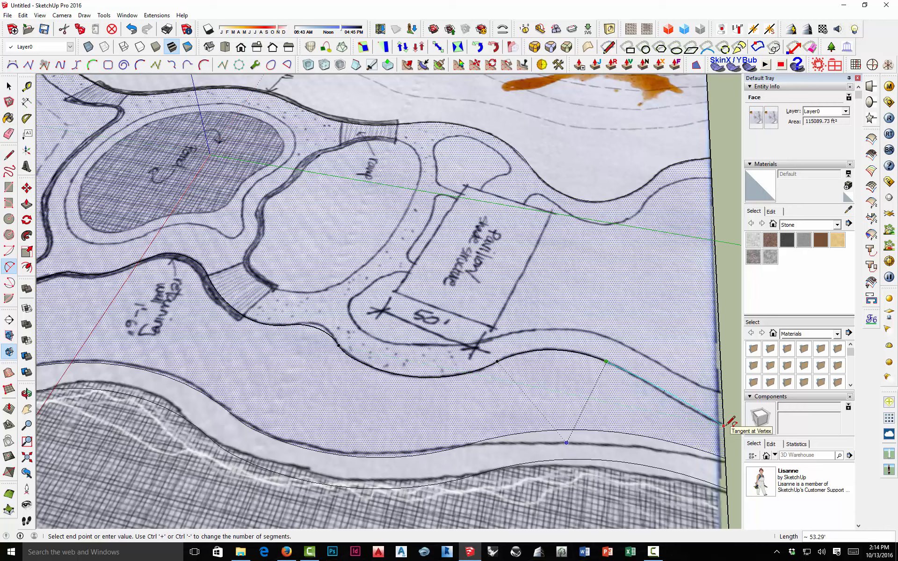
pyautogui.doubleClick(724, 425)
pyautogui.scroll(-4, 599, 317)
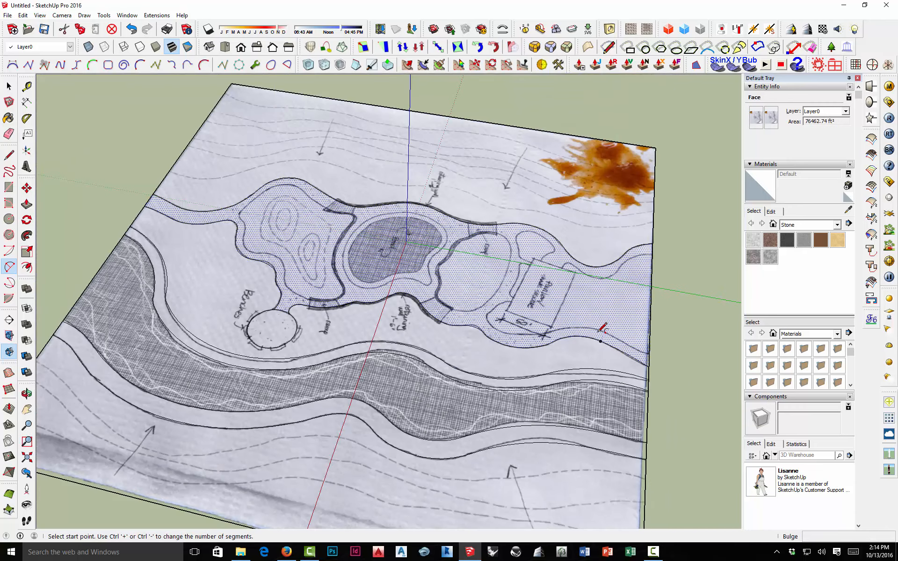
# Select the ground face between path and river and the hillside face to check that the traced edges separate them.
pyautogui.press('space')
pyautogui.click(328, 336)
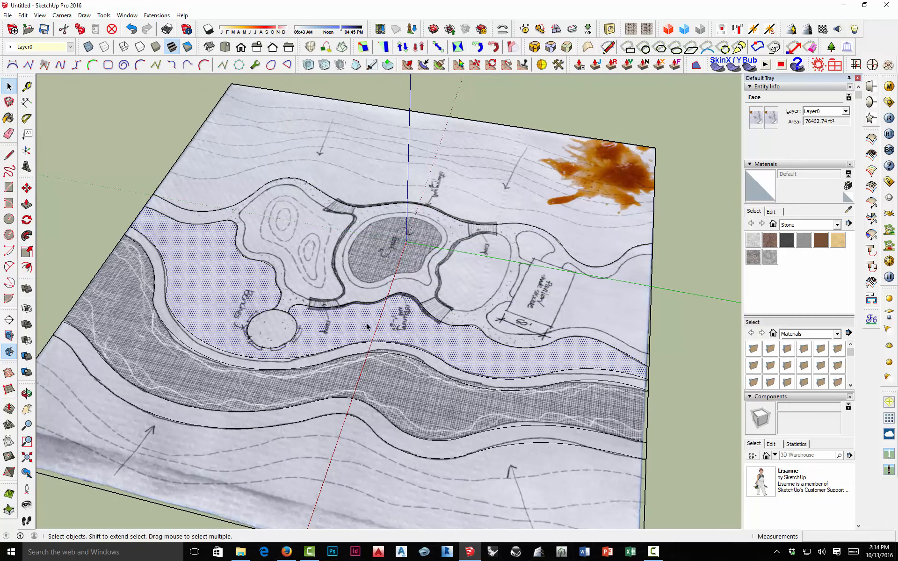
pyautogui.scroll(-3, 367, 326)
pyautogui.moveTo(265, 334); pyautogui.dragTo(496, 322, button='middle')
pyautogui.moveTo(336, 356); pyautogui.dragTo(414, 304, button='middle')
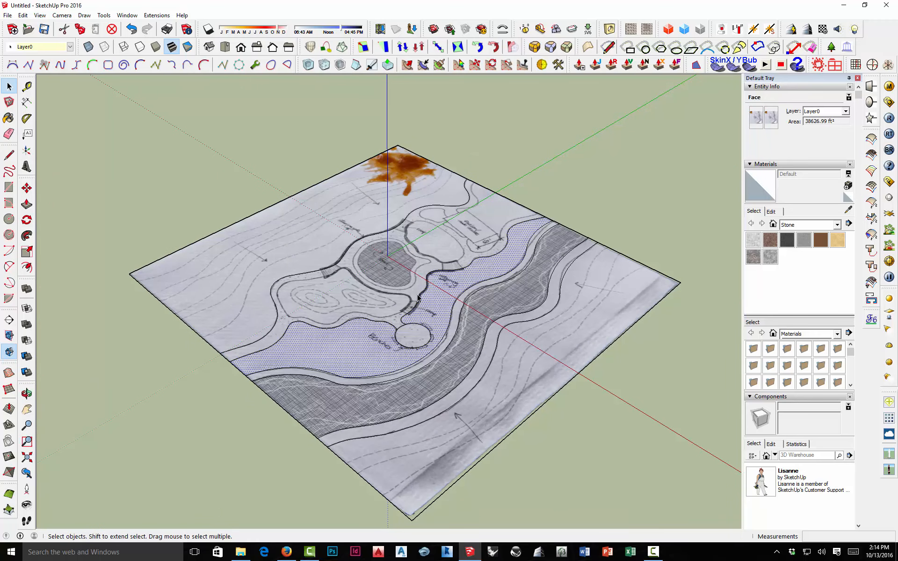
pyautogui.moveTo(401, 315); pyautogui.dragTo(429, 303, button='middle')
pyautogui.scroll(5, 434, 299)
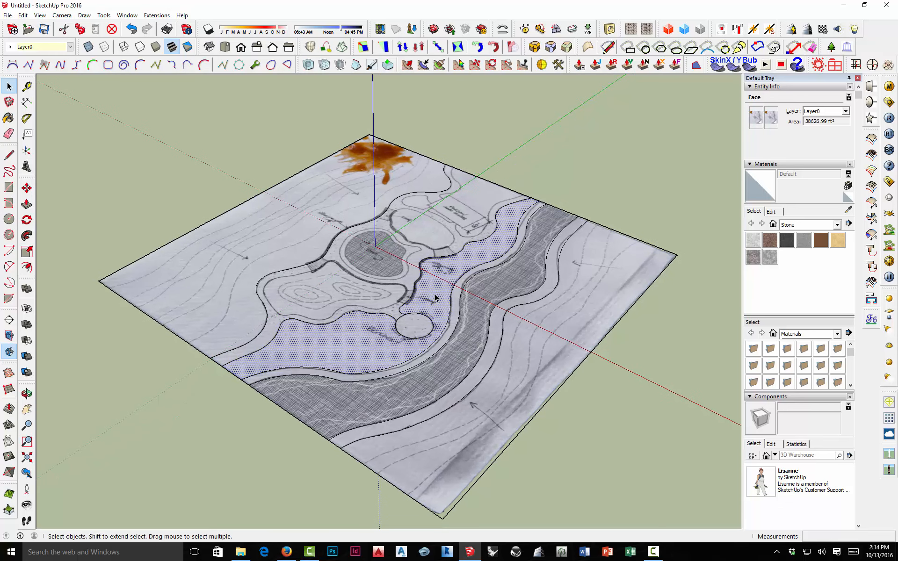
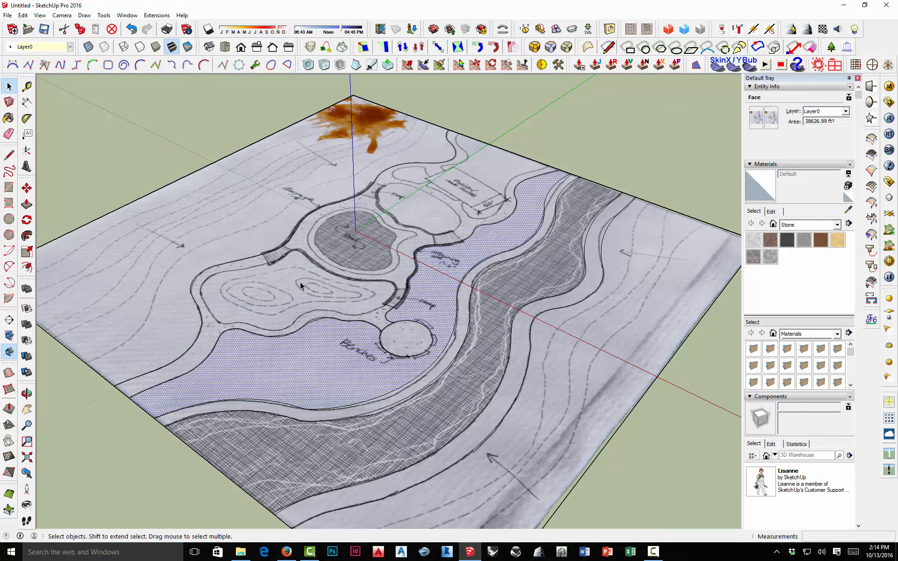
pyautogui.scroll(-3, 301, 286)
pyautogui.click(299, 213)
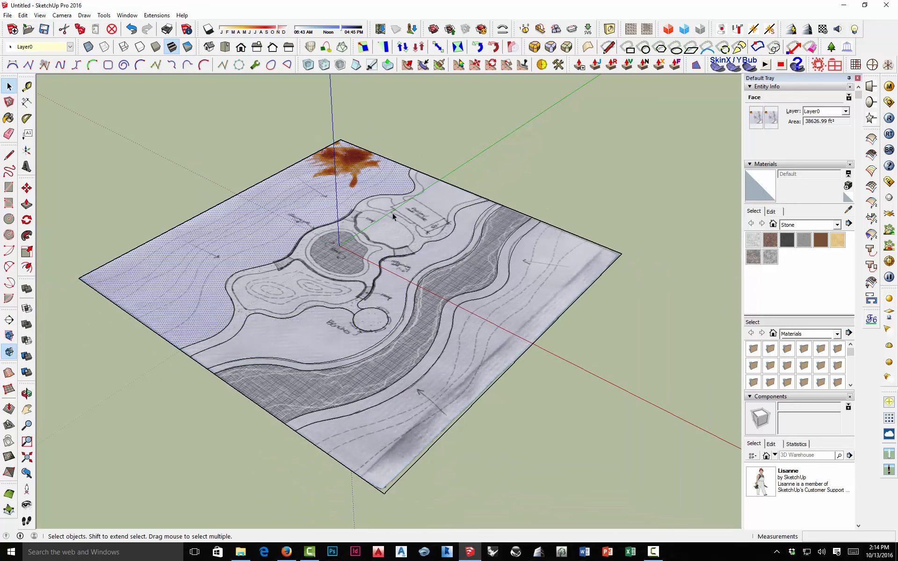
pyautogui.click(459, 232)
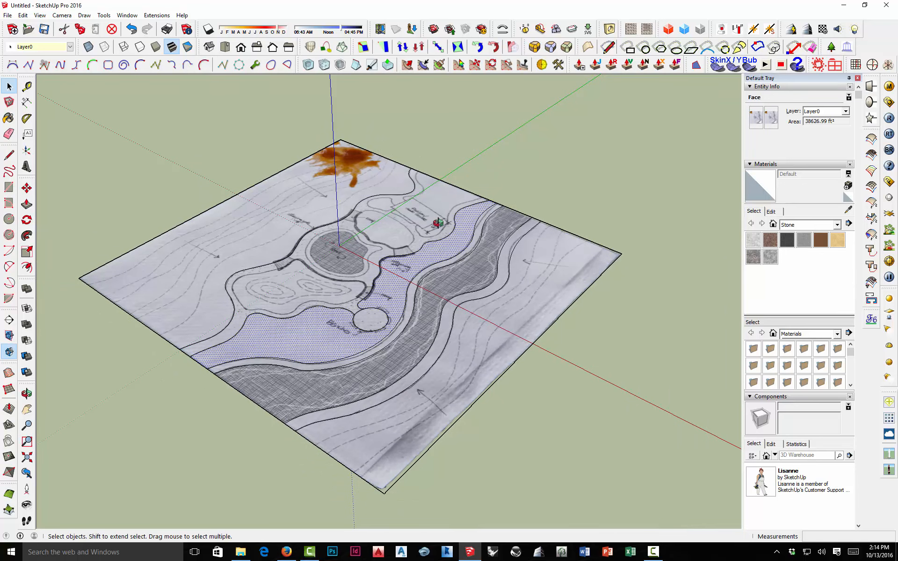
# Draw an arc with a bulge of about 1.1' from the sheet's border along the path's inner, pavilion-side edge.
pyautogui.moveTo(439, 223); pyautogui.dragTo(362, 248, button='middle')
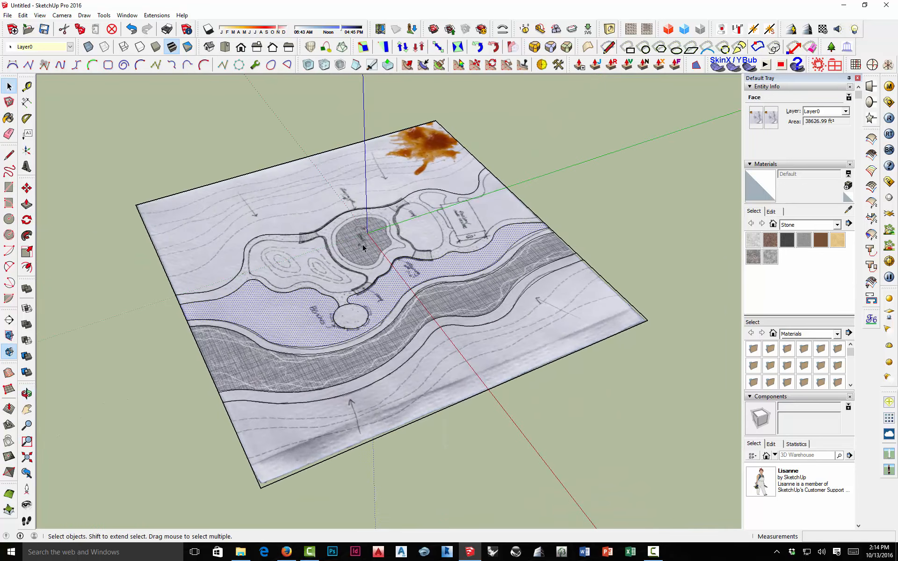
pyautogui.scroll(3, 411, 248)
pyautogui.moveTo(421, 247); pyautogui.dragTo(254, 284, button='middle')
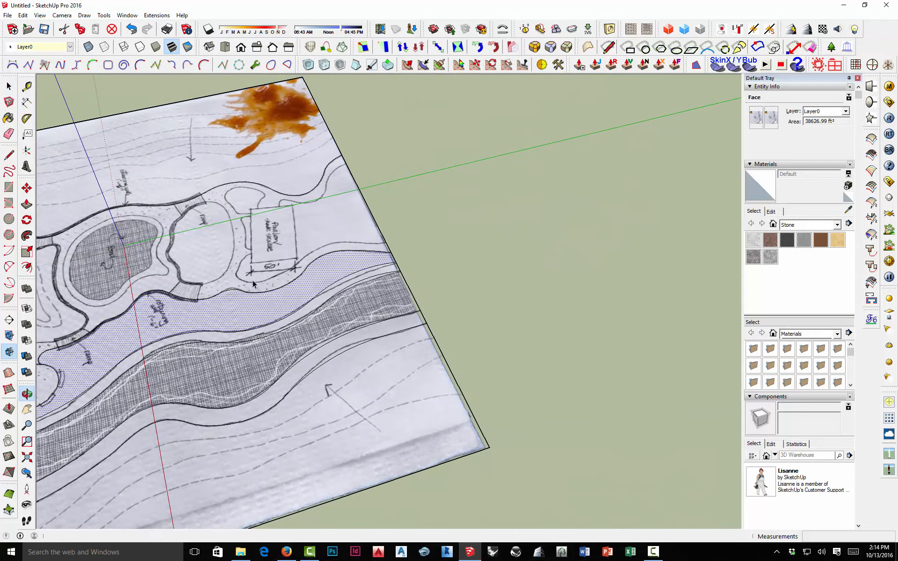
pyautogui.moveTo(427, 216); pyautogui.dragTo(343, 238, button='middle')
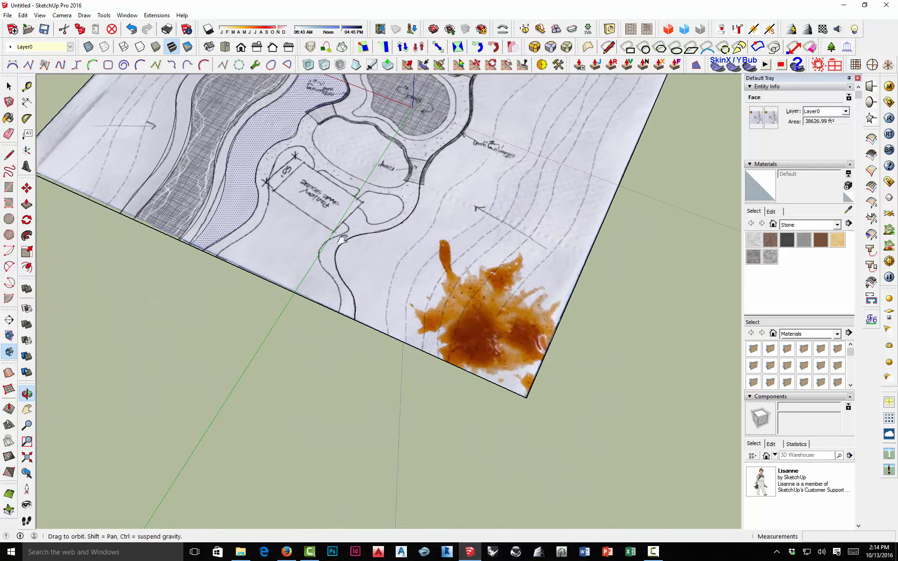
pyautogui.scroll(-5, 327, 281)
pyautogui.scroll(3, 296, 340)
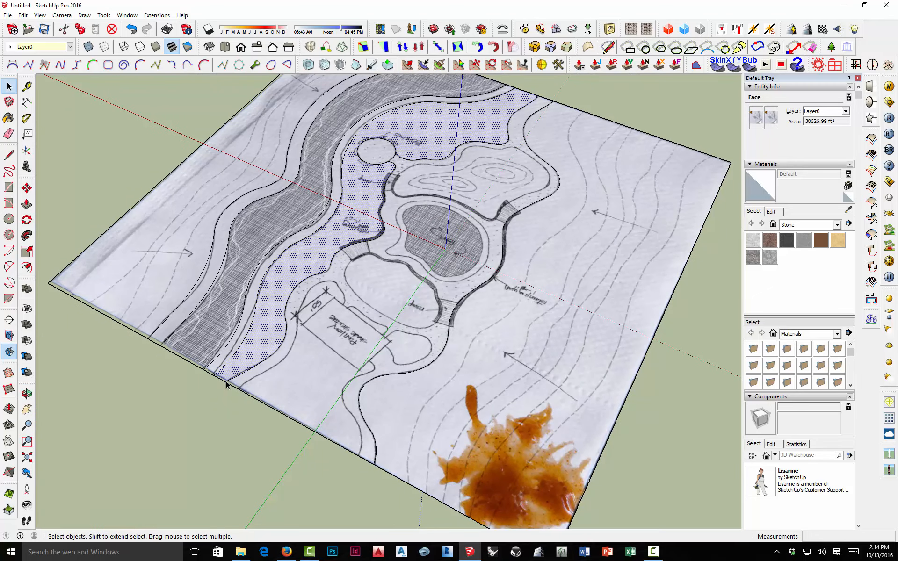
pyautogui.press('a')
pyautogui.scroll(4, 234, 383)
pyautogui.click(244, 388)
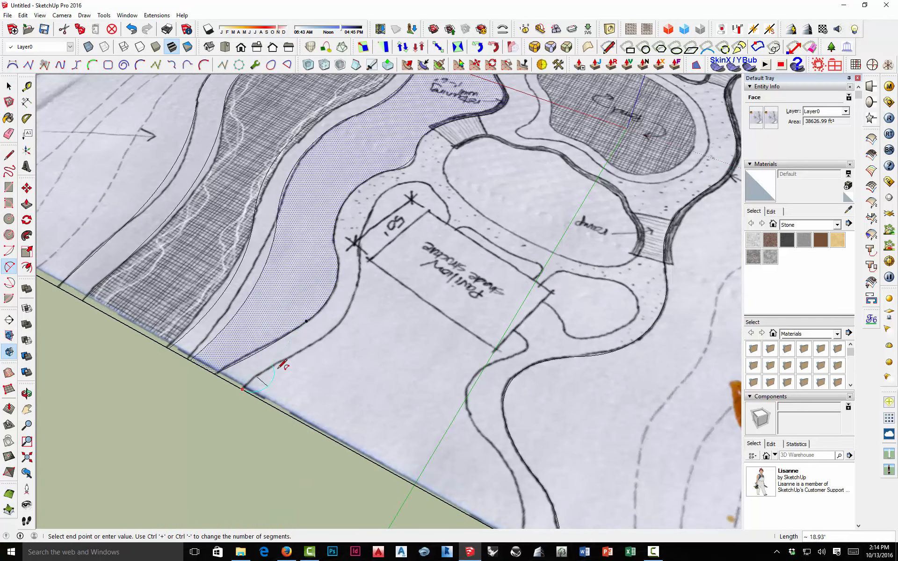
pyautogui.scroll(3, 282, 366)
pyautogui.click(264, 366)
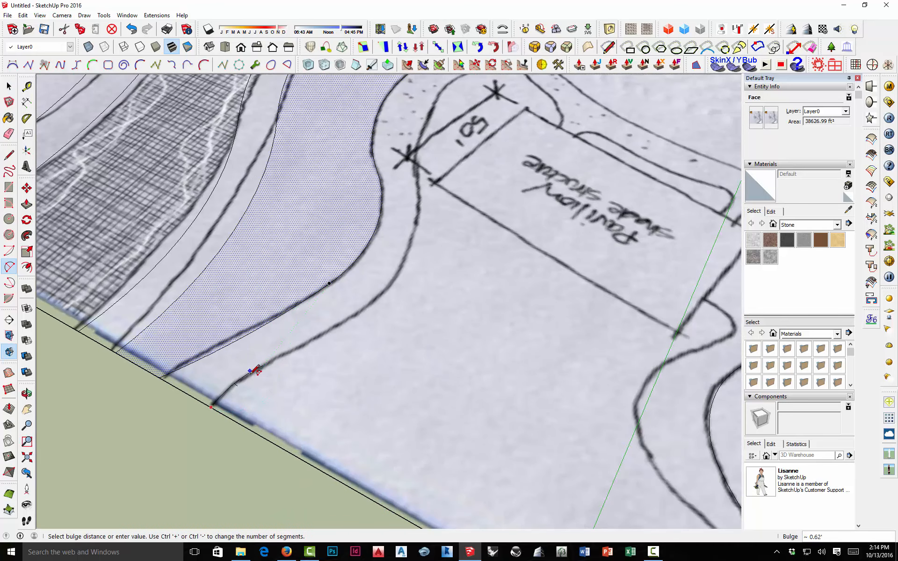
pyautogui.scroll(3, 243, 375)
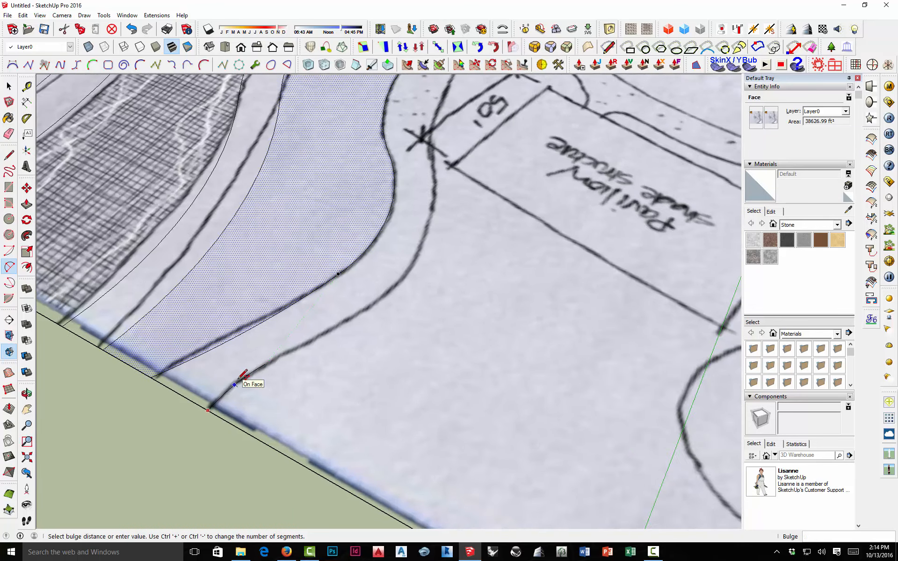
pyautogui.click(233, 385)
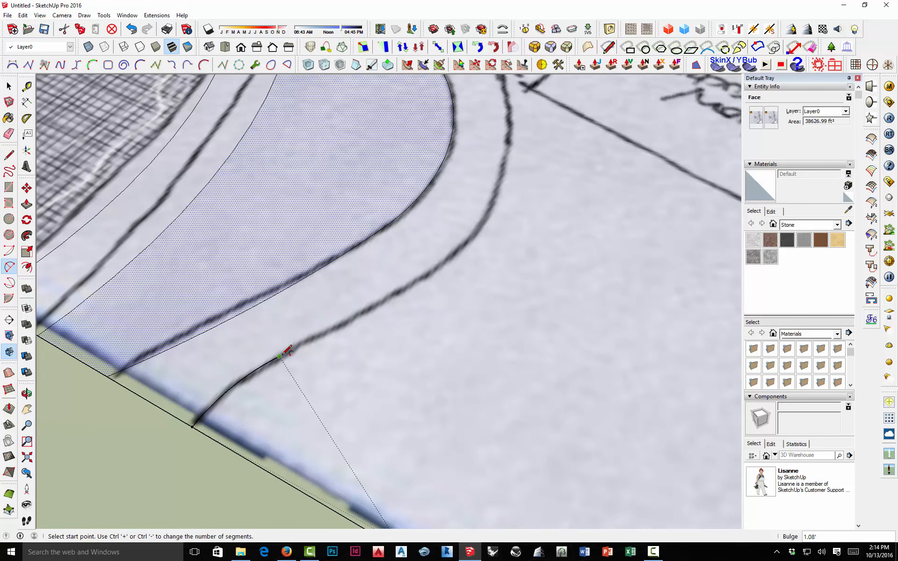
# Continue the inner path edge with two arcs following the sketched bend up to just before the pavilion corner.
pyautogui.click(281, 355)
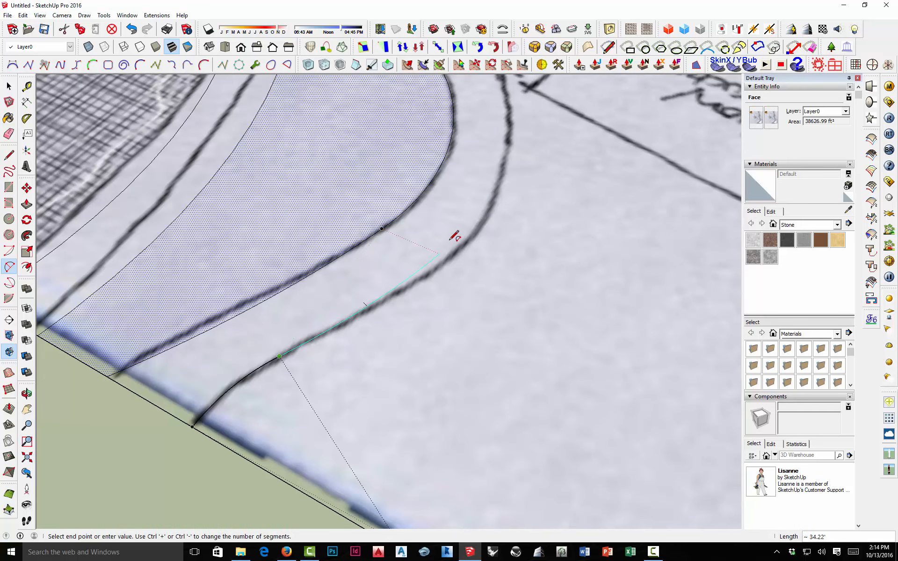
pyautogui.click(424, 275)
pyautogui.click(352, 316)
pyautogui.click(423, 275)
pyautogui.keyDown('shift'); pyautogui.moveTo(507, 145); pyautogui.dragTo(398, 341, button='middle'); pyautogui.keyUp('shift')
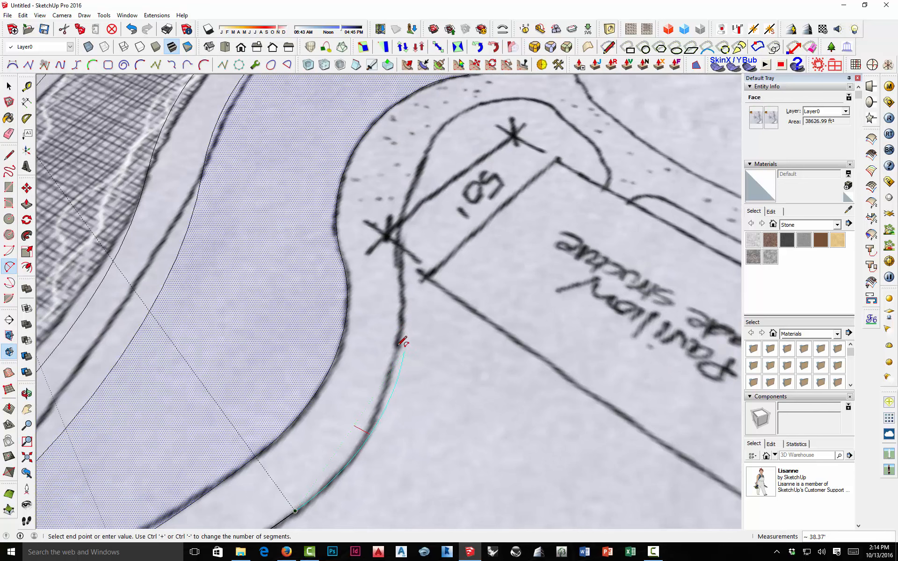
pyautogui.click(404, 320)
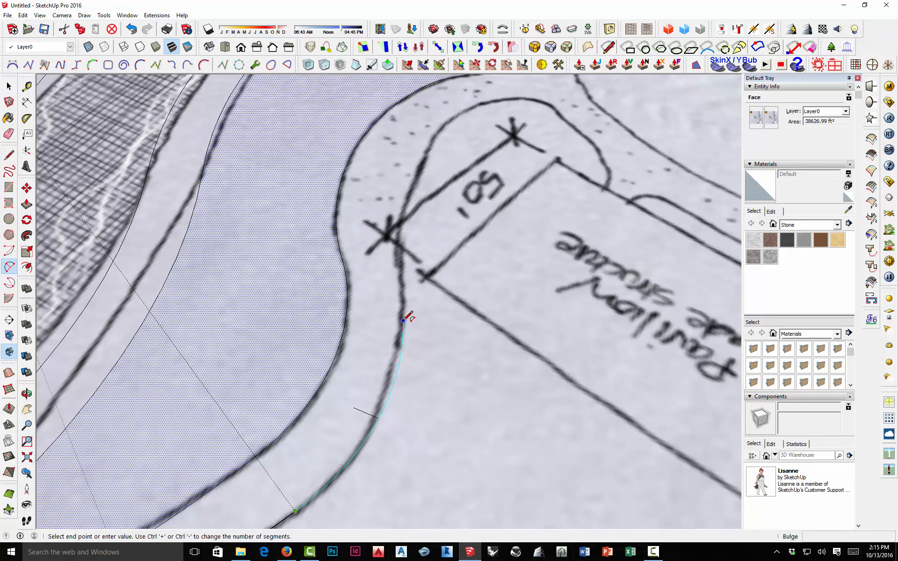
pyautogui.click(405, 312)
# Trace the inner edge with three tangent arcs past the pavilion corner and around the rounded bed beside the 50' dimension.
pyautogui.click(405, 318)
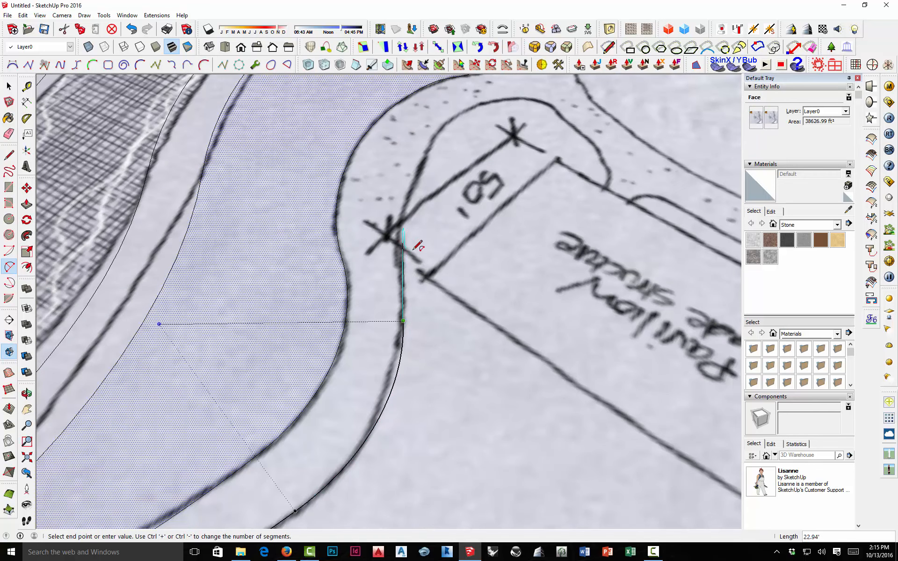
pyautogui.moveTo(417, 245); pyautogui.dragTo(251, 257, button='middle')
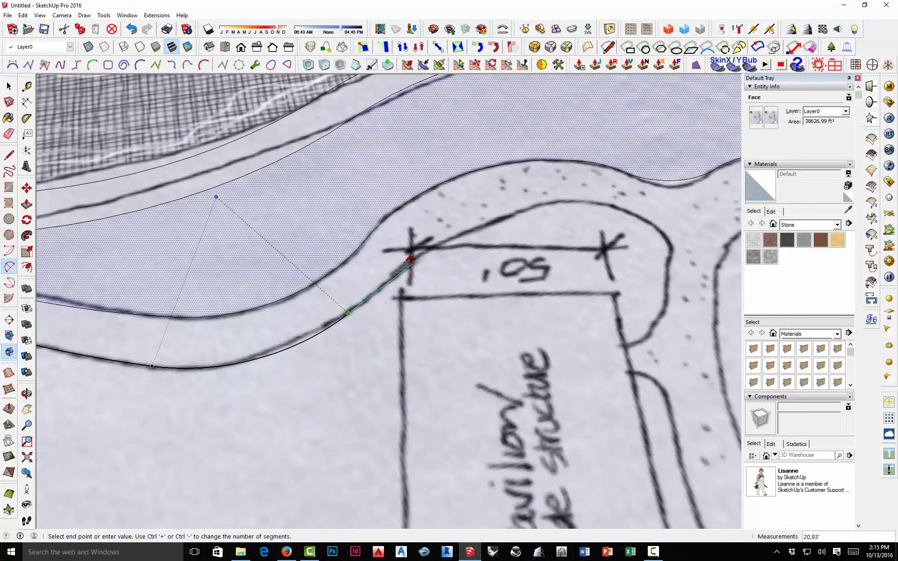
pyautogui.click(399, 270)
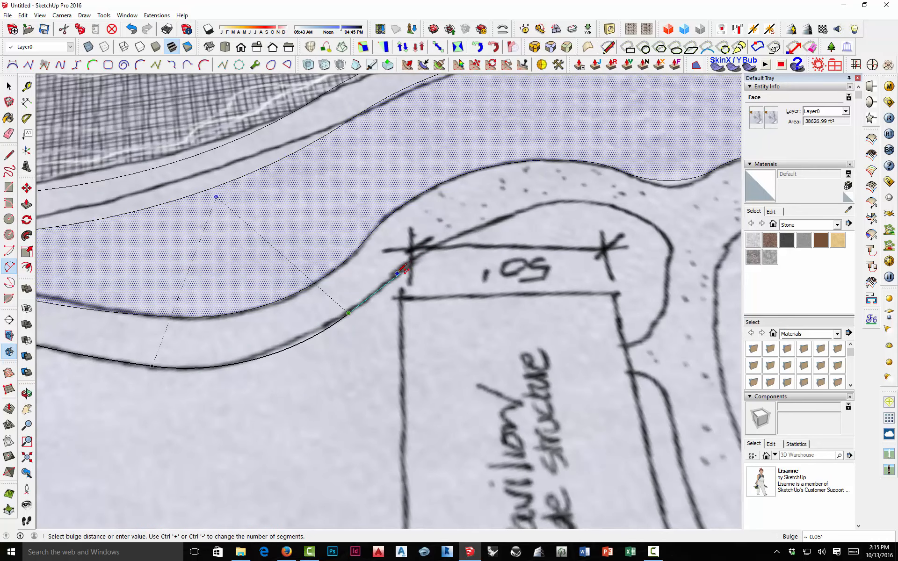
pyautogui.click(407, 263)
pyautogui.click(400, 272)
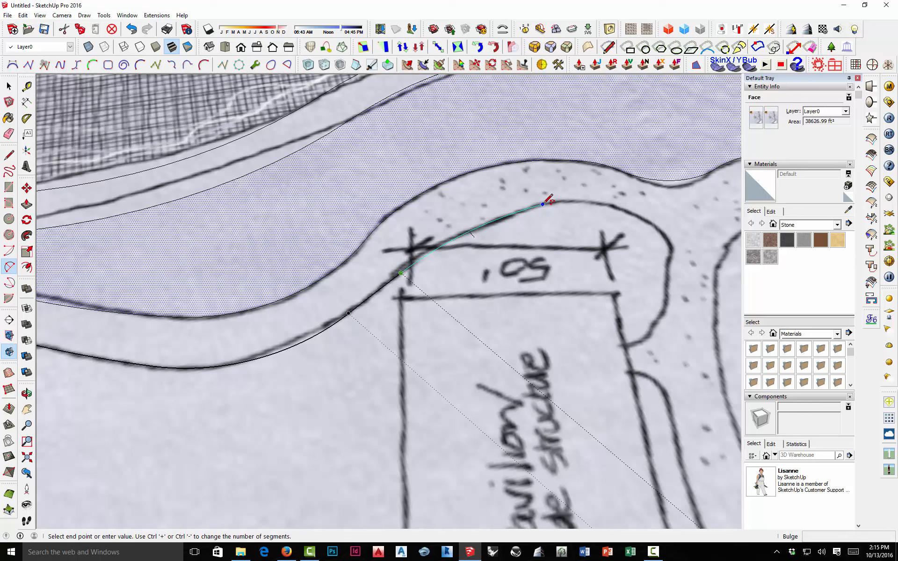
pyautogui.doubleClick(543, 204)
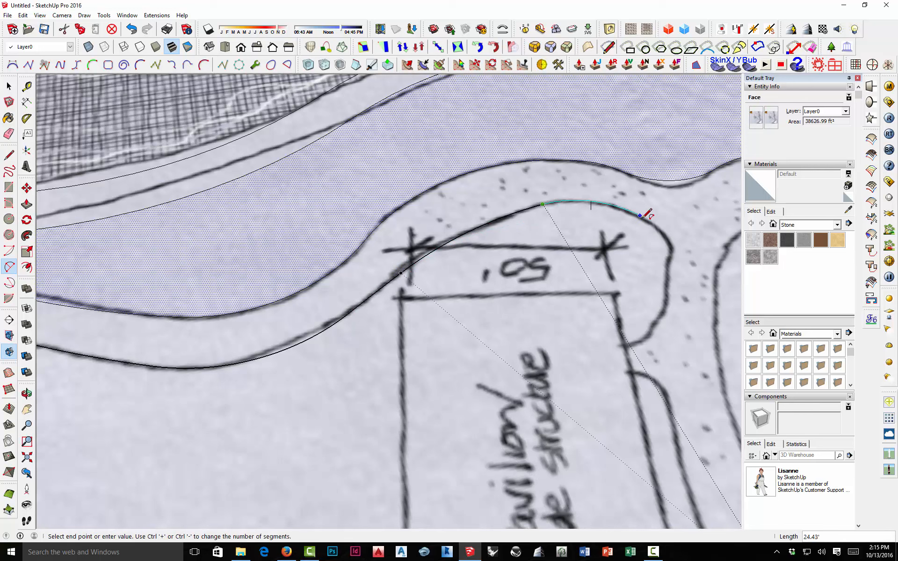
pyautogui.doubleClick(662, 226)
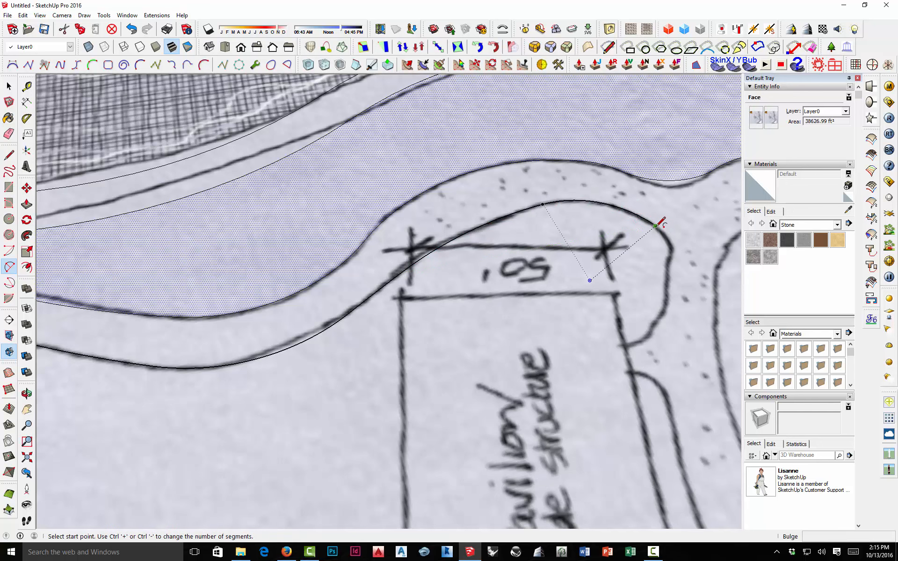
# Finish the rounded bed's outline beside the 50' dimension with three tangent arcs ending on the pavilion's long wall.
pyautogui.click(657, 226)
pyautogui.scroll(2, 675, 258)
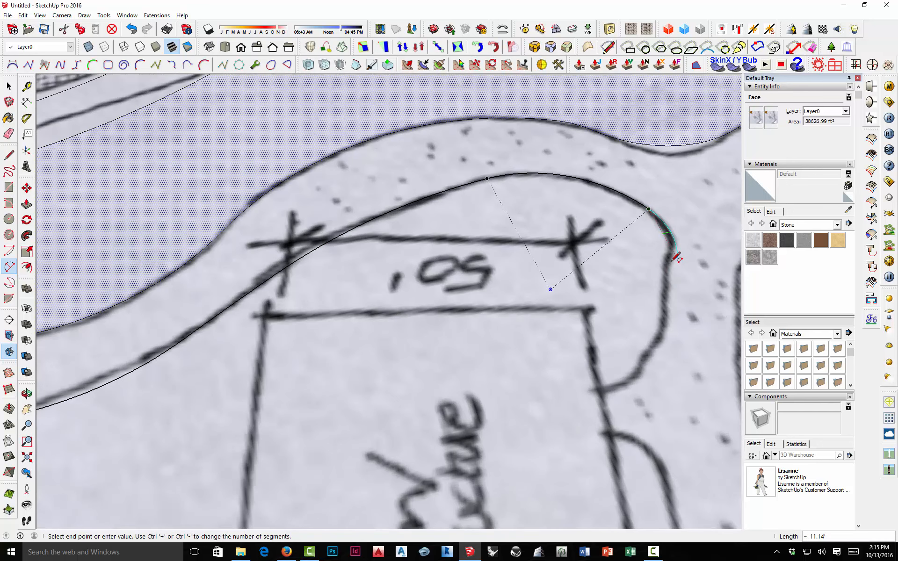
pyautogui.doubleClick(671, 248)
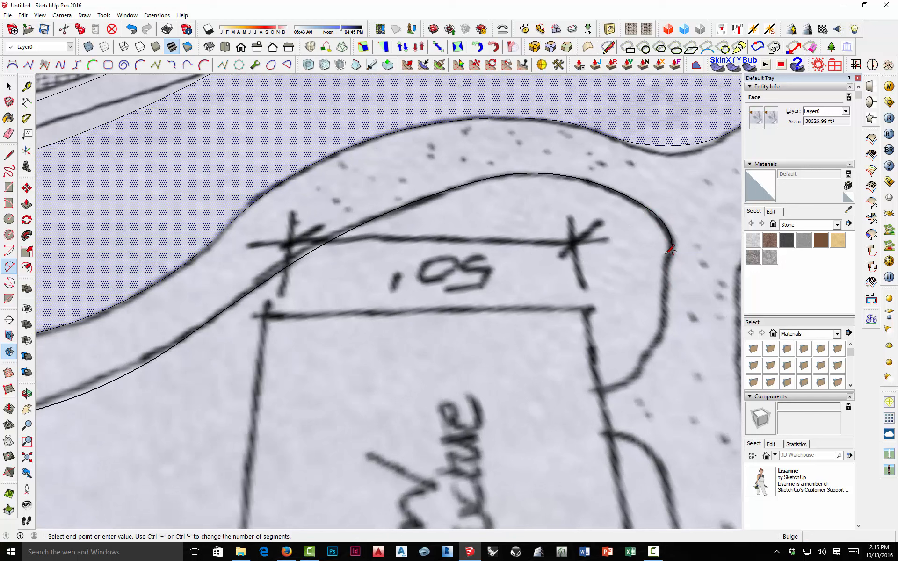
pyautogui.click(672, 248)
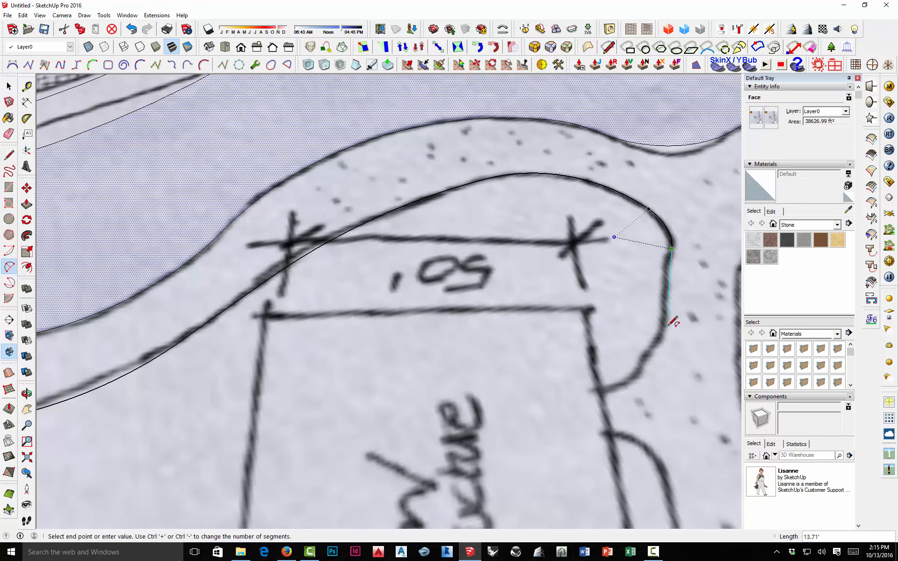
pyautogui.click(650, 351)
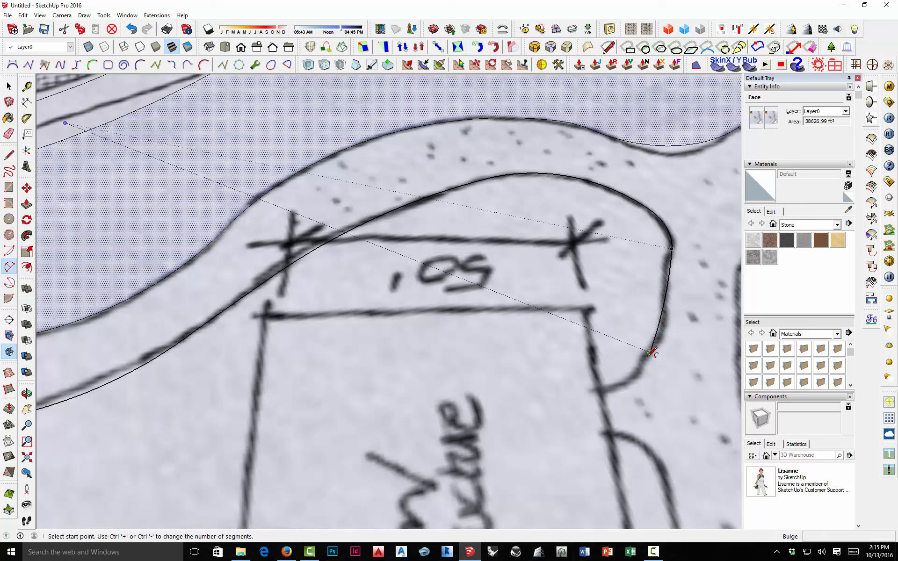
pyautogui.click(650, 352)
pyautogui.click(650, 352)
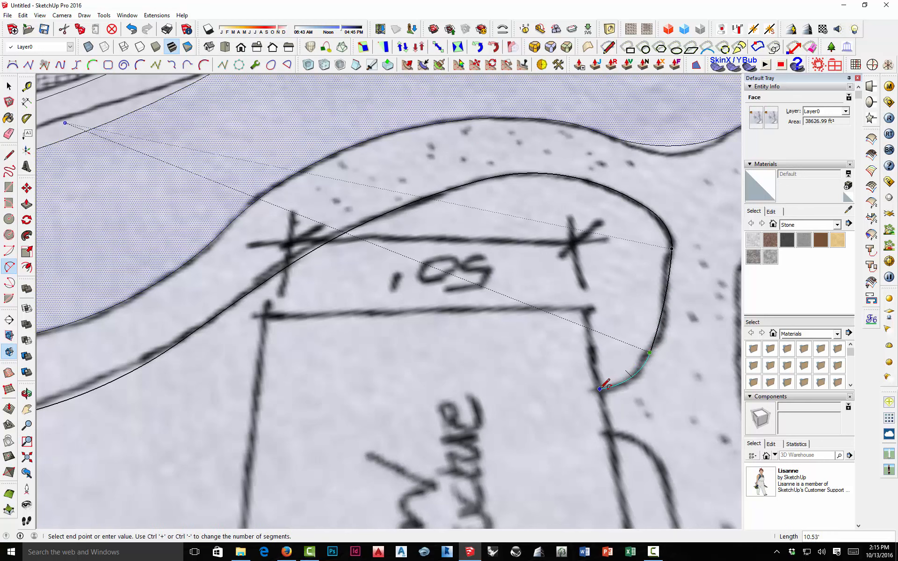
pyautogui.doubleClick(600, 388)
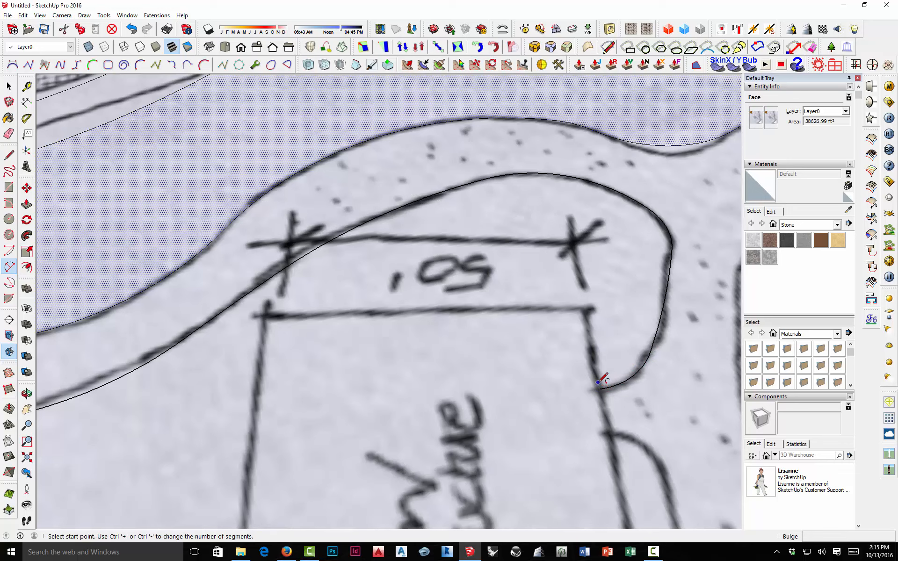
# Draw a straight line about 7.7' long along the pavilion wall from the arc's end to the start of the narrow bed.
pyautogui.press('l')
pyautogui.click(600, 388)
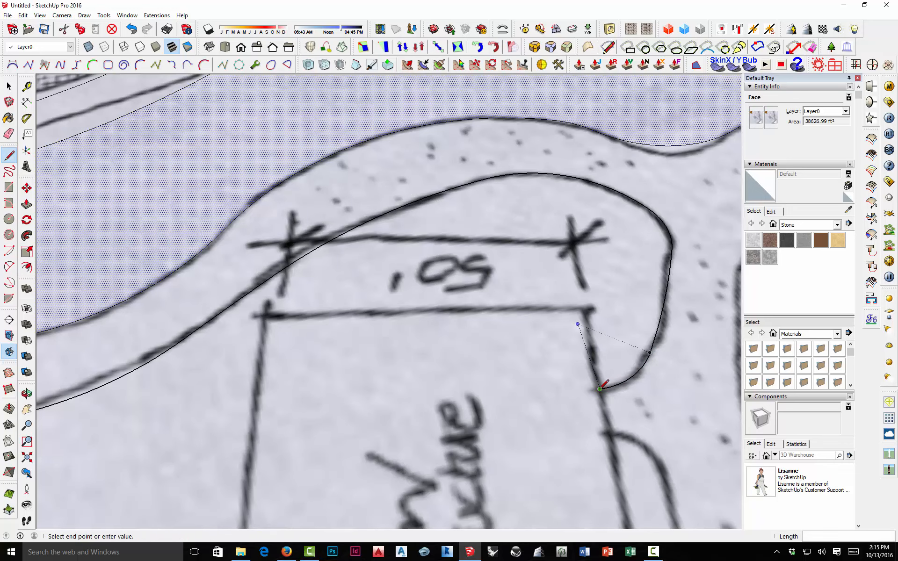
pyautogui.scroll(2, 614, 430)
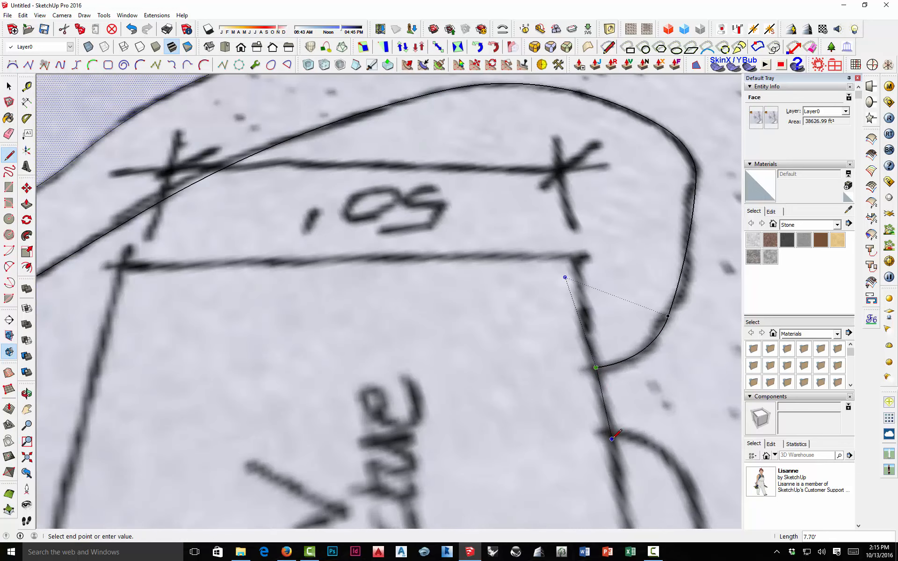
pyautogui.click(611, 435)
# Trace the narrow bed's first corner from the wall line with an arc about 8.7' long and a bulge of about 2'.
pyautogui.press('a')
pyautogui.scroll(-3, 551, 337)
pyautogui.moveTo(552, 337); pyautogui.dragTo(515, 369, button='middle')
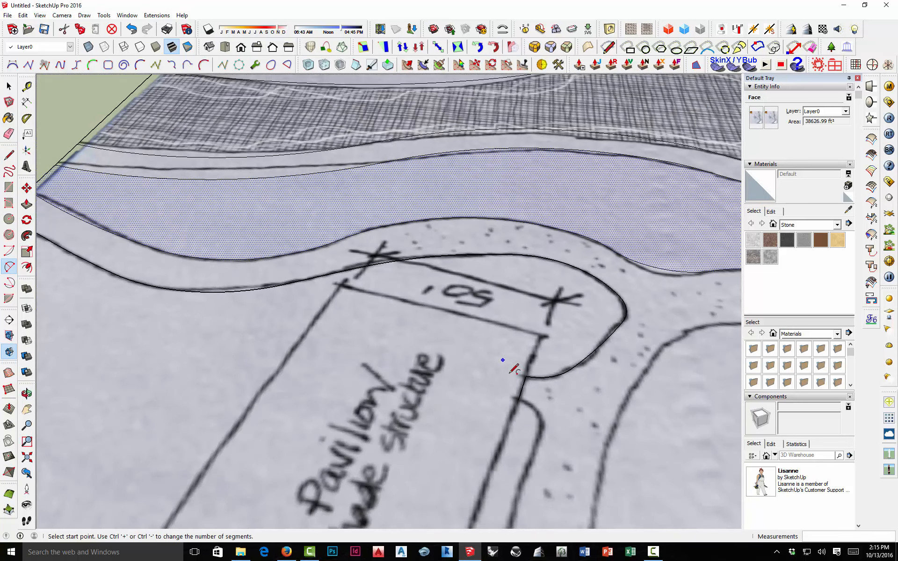
pyautogui.click(518, 400)
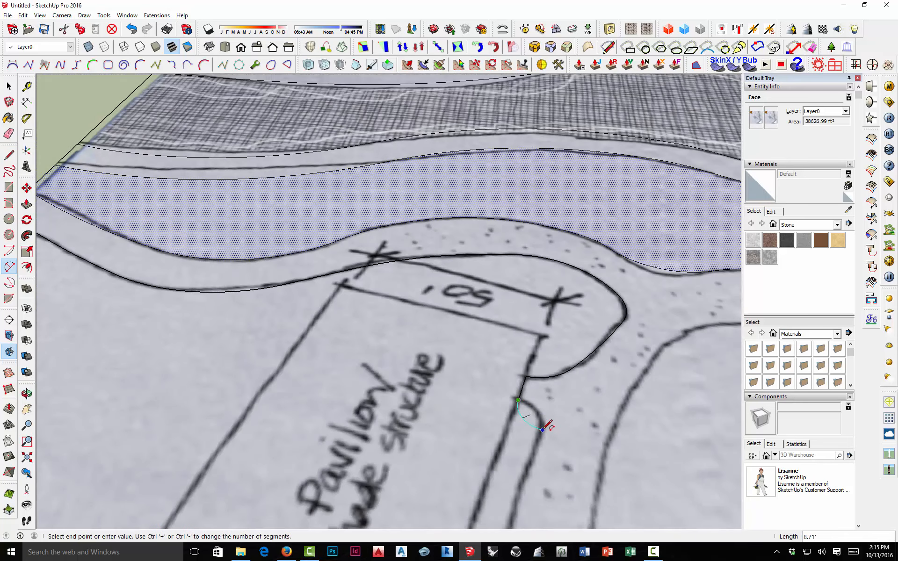
pyautogui.click(541, 431)
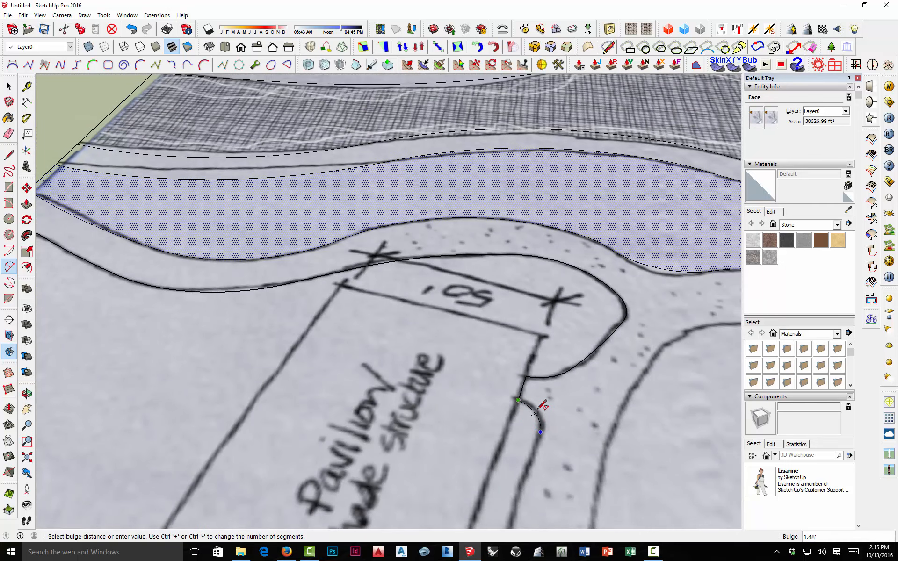
pyautogui.scroll(3, 540, 407)
pyautogui.click(531, 391)
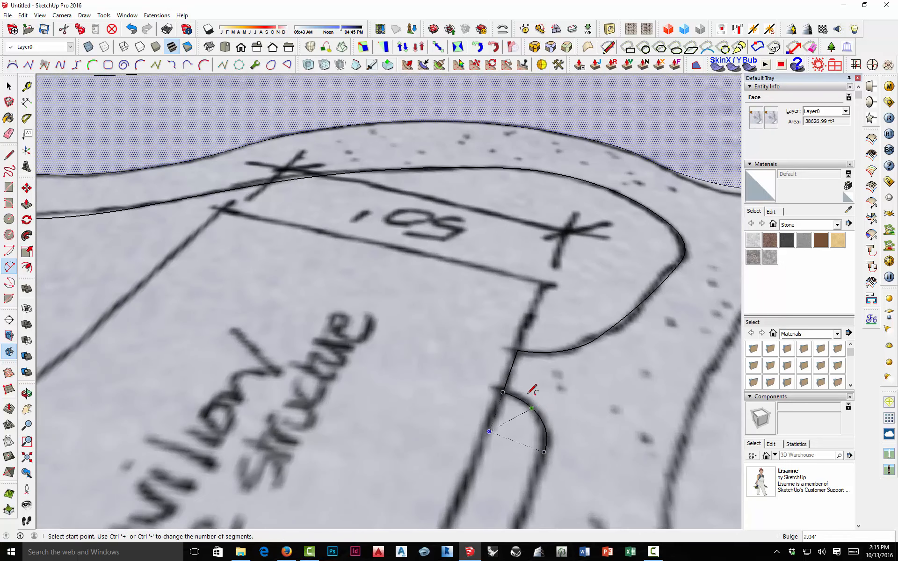
# Trace the narrow bed's long outer edge with one arc running from the first corner to its far corner.
pyautogui.scroll(-5, 532, 390)
pyautogui.moveTo(592, 433); pyautogui.dragTo(428, 380, button='middle')
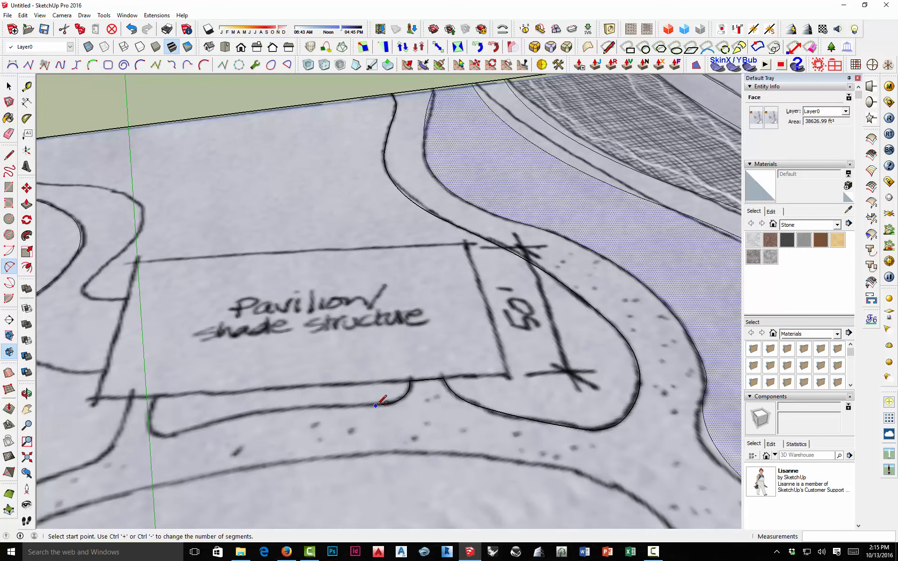
pyautogui.scroll(3, 386, 401)
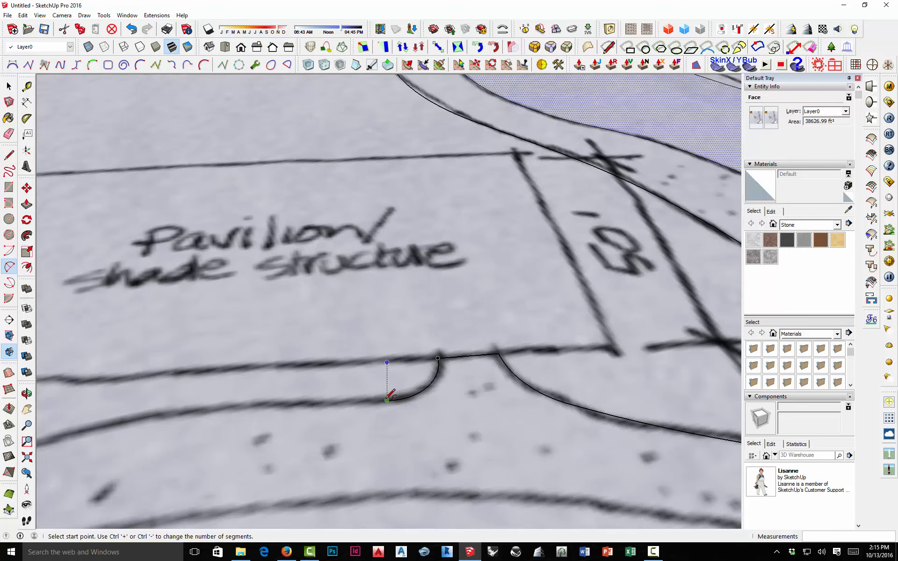
pyautogui.click(387, 400)
pyautogui.scroll(-3, 387, 399)
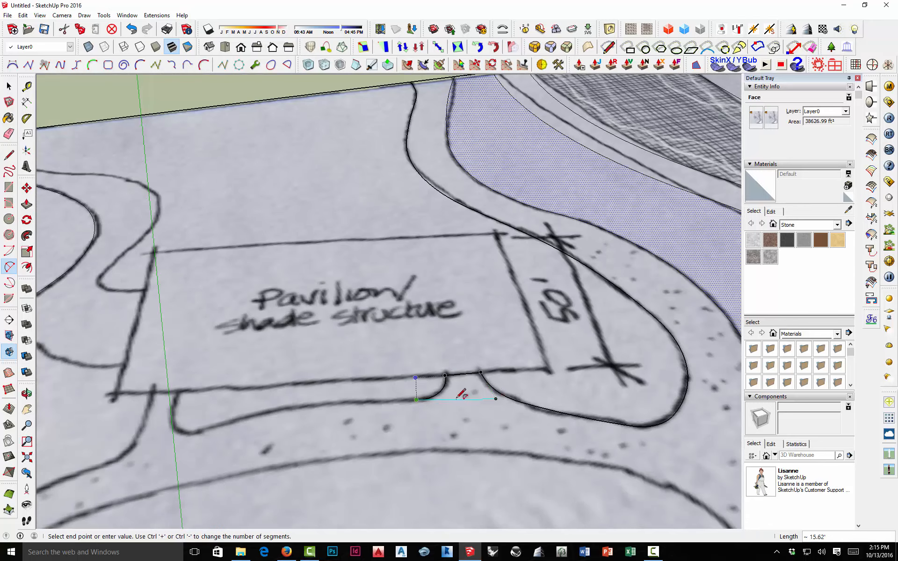
pyautogui.click(193, 434)
pyautogui.click(193, 434)
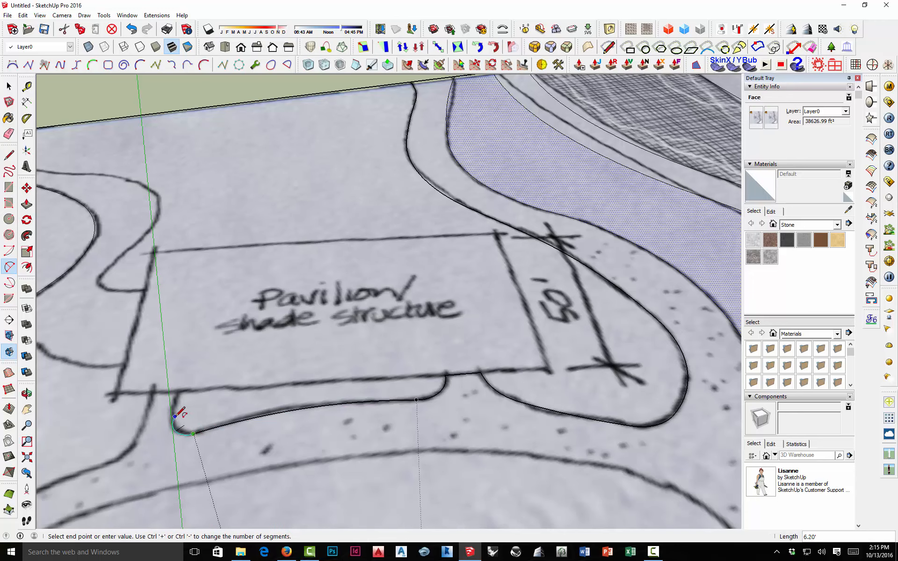
# Try a tangent arc around the narrow bed's far corner and remove it.
pyautogui.click(172, 420)
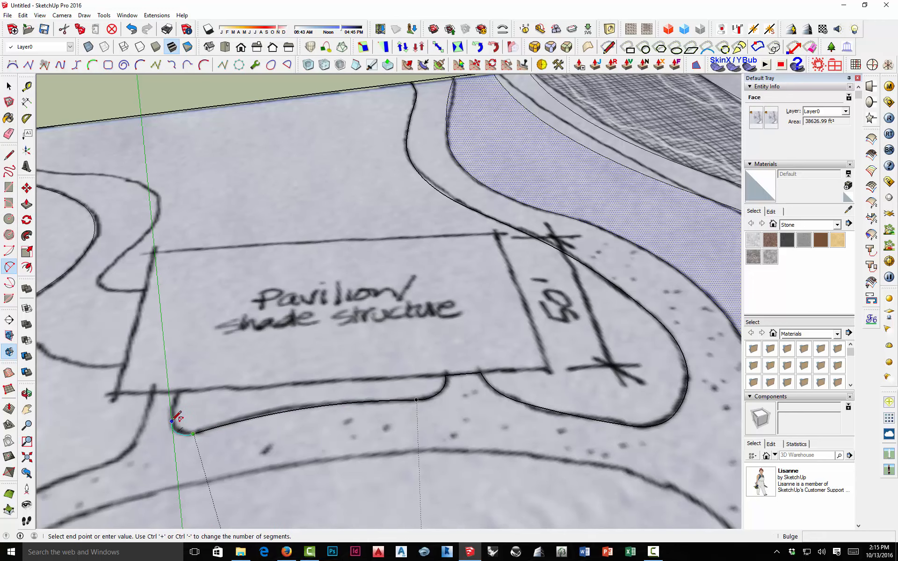
pyautogui.scroll(1, 172, 421)
pyautogui.scroll(4, 172, 421)
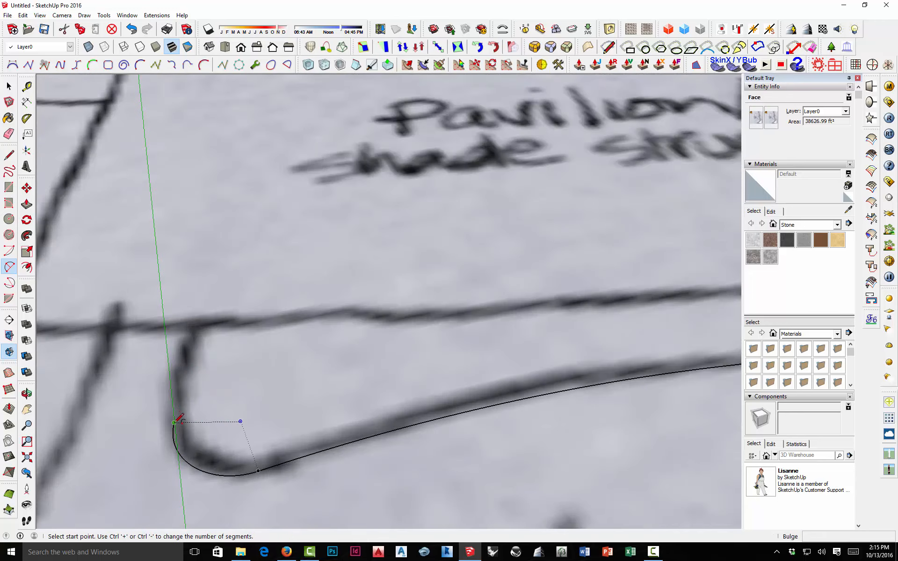
pyautogui.click(174, 422)
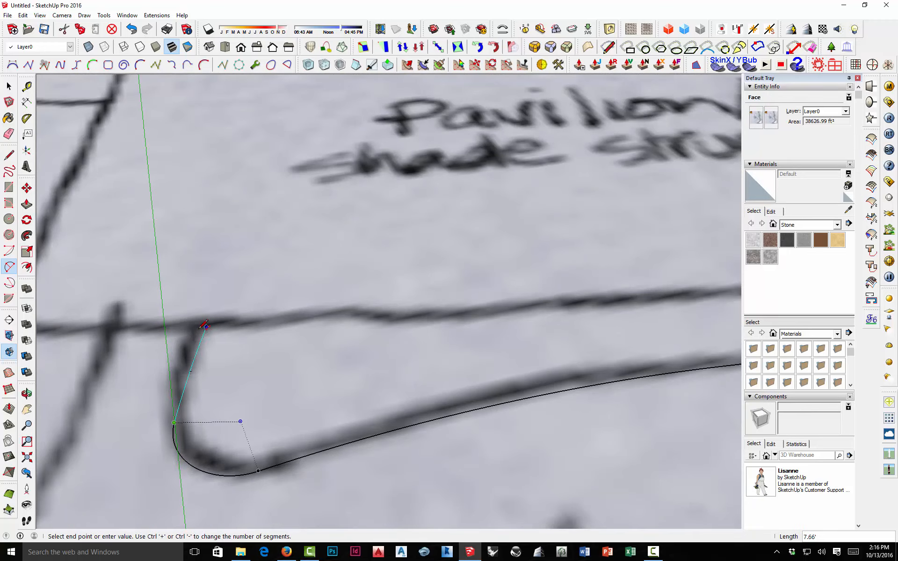
pyautogui.press('Escape')
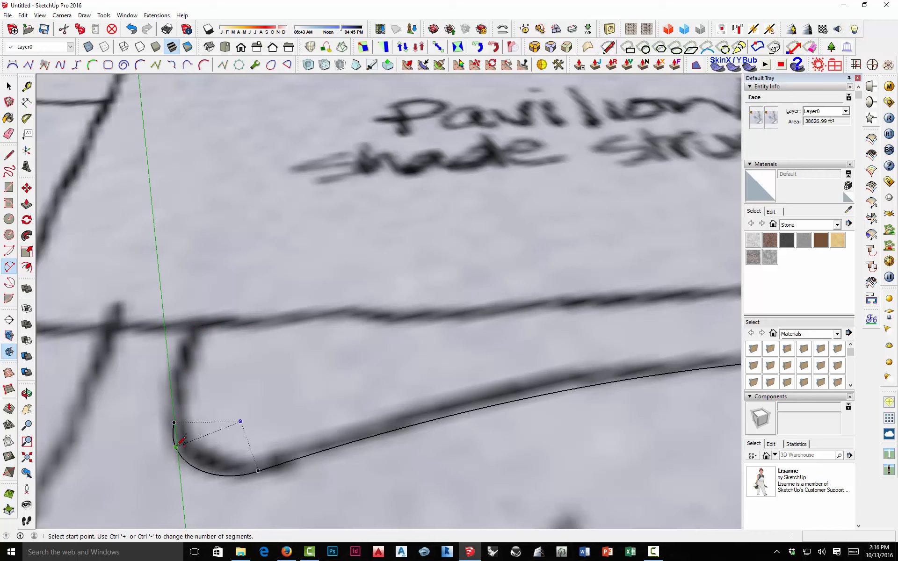
pyautogui.press('space')
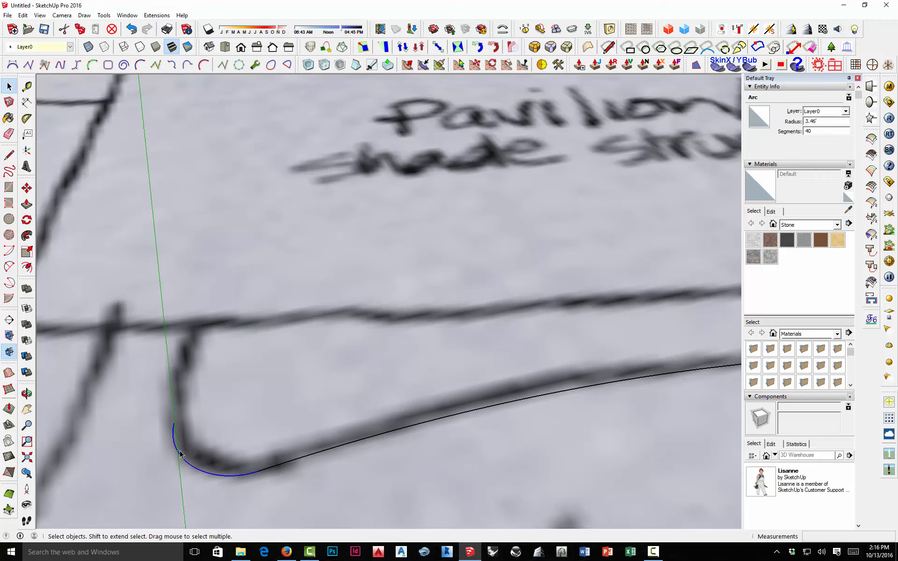
# Trace the narrow bed's far corner with a tangent arc and continue with a second tangent arc up to the pavilion wall.
pyautogui.press('a')
pyautogui.click(258, 470)
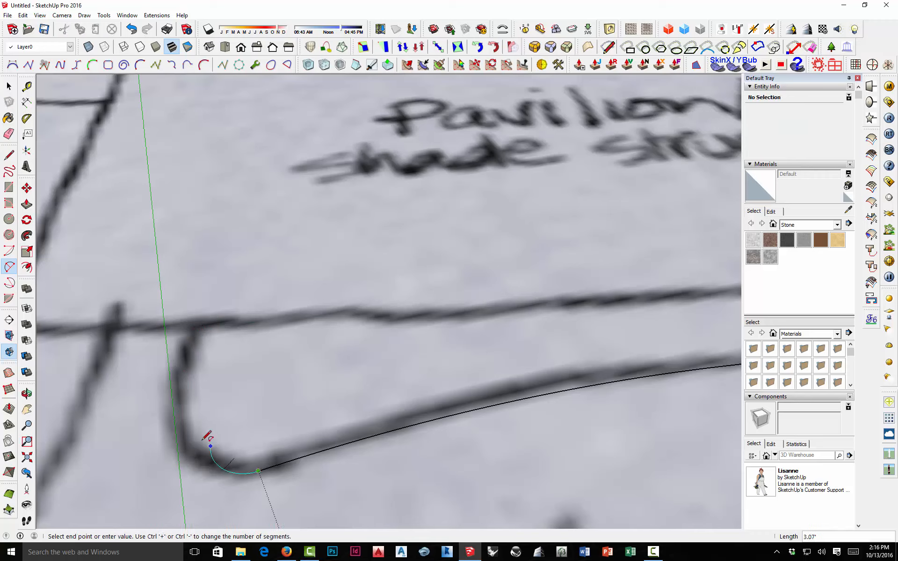
pyautogui.click(176, 437)
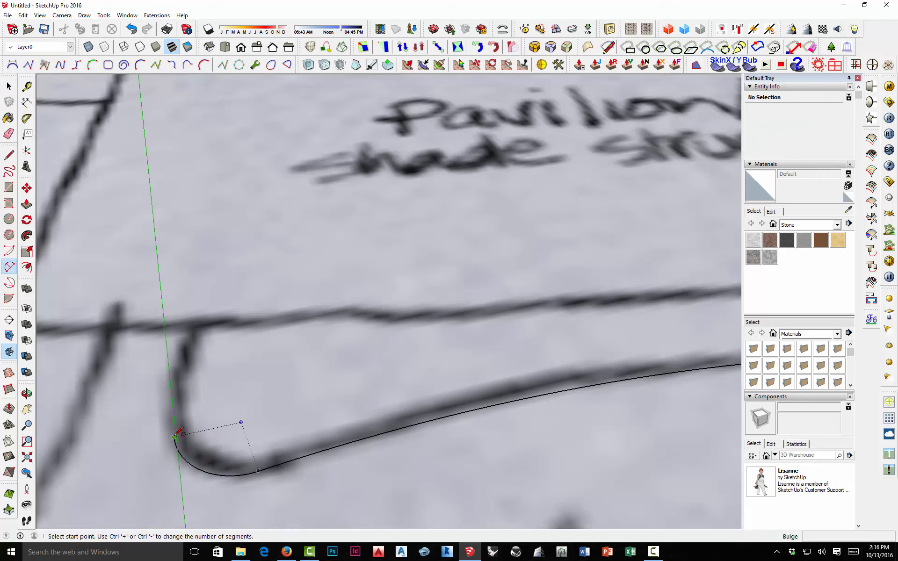
pyautogui.click(175, 436)
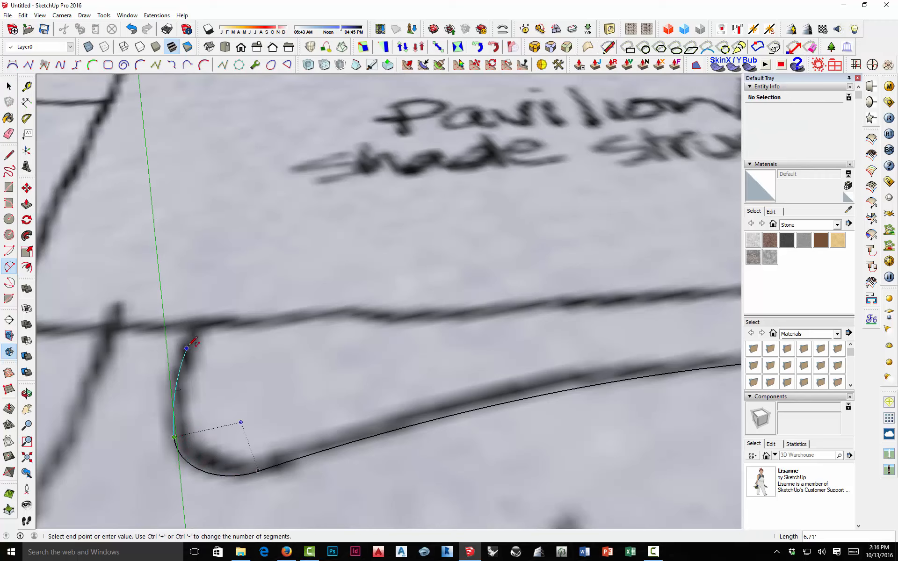
pyautogui.click(189, 323)
# Draw a straight line about 5' long along the pavilion wall across the path opening to the next bed's edge.
pyautogui.press('l')
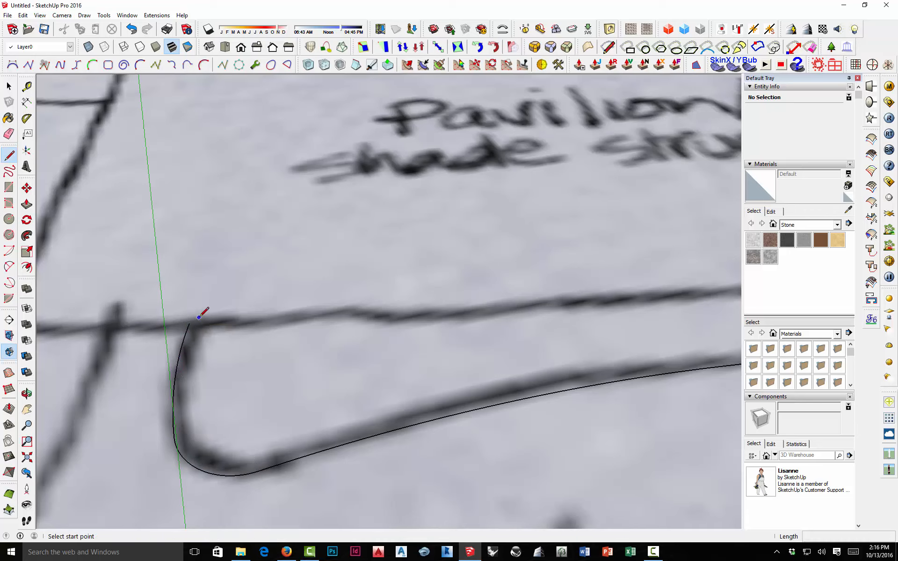
pyautogui.click(189, 324)
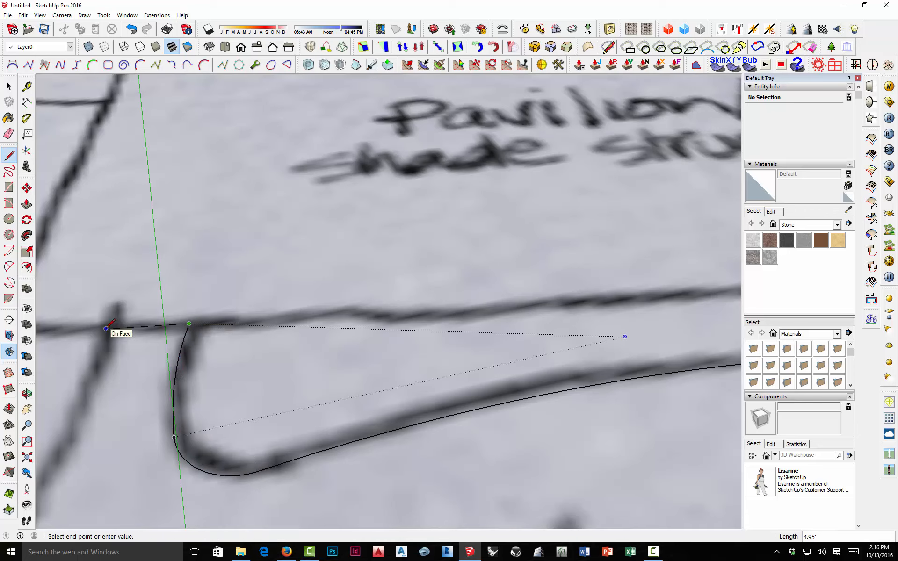
pyautogui.click(105, 329)
# Trace the next bed's edge from the wall with an arc bulging about 0.5' and a tangent arc around the bend.
pyautogui.press('a')
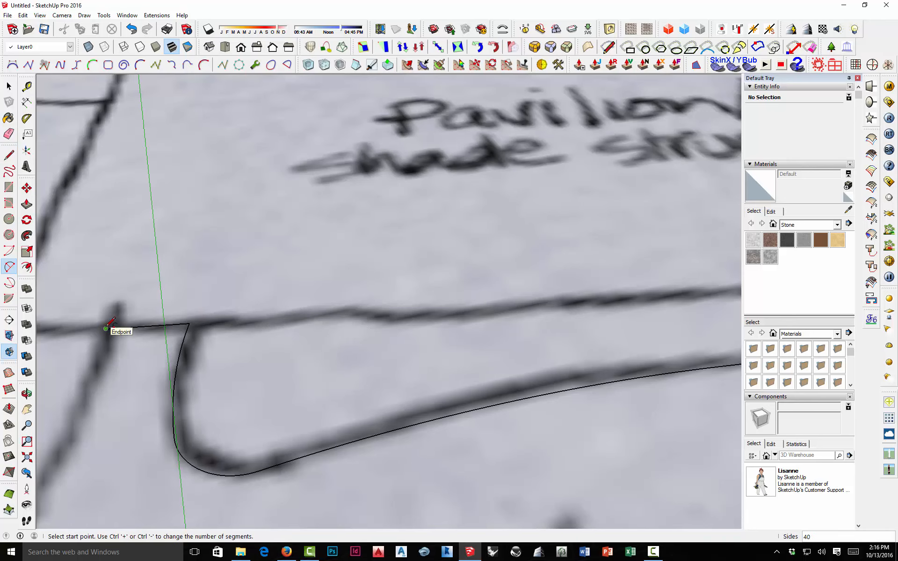
pyautogui.scroll(-5, 105, 328)
pyautogui.click(242, 328)
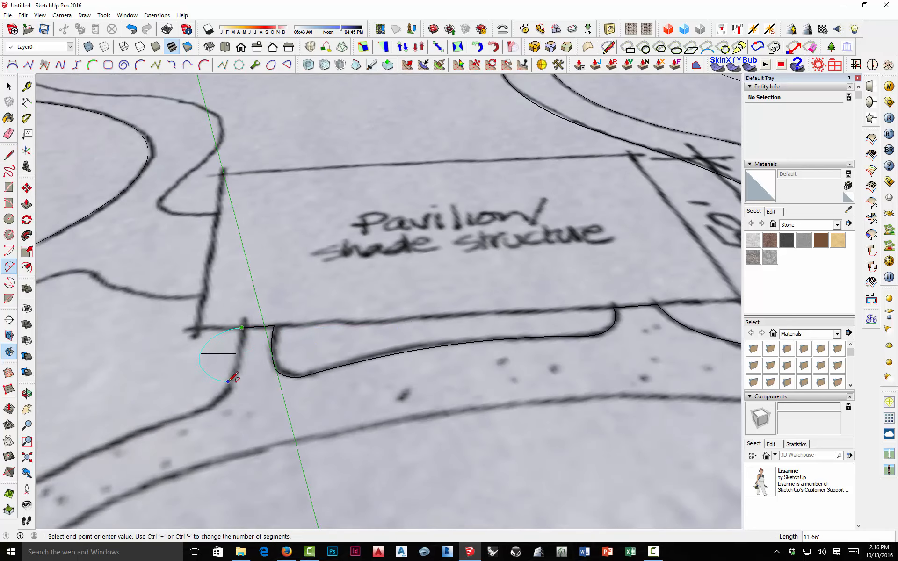
pyautogui.click(229, 381)
pyautogui.scroll(2, 245, 345)
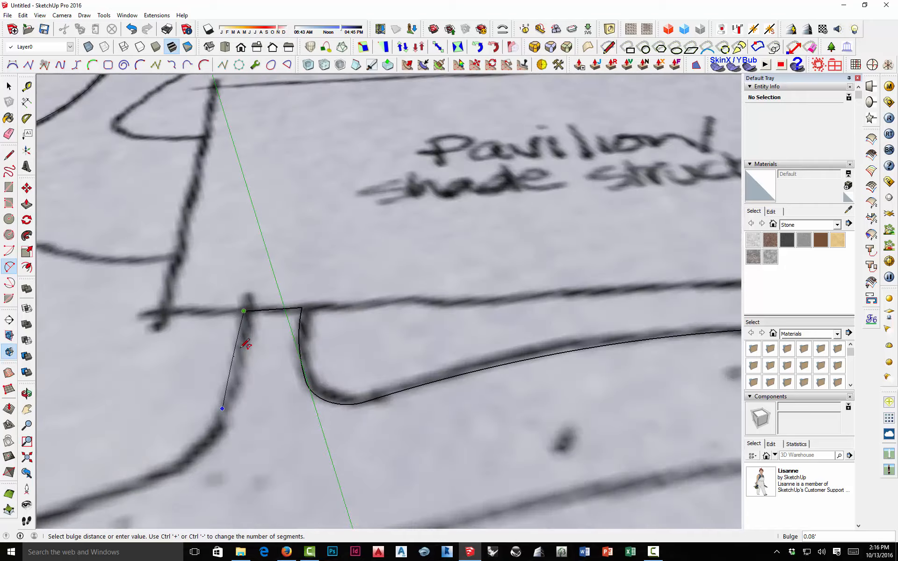
pyautogui.click(243, 348)
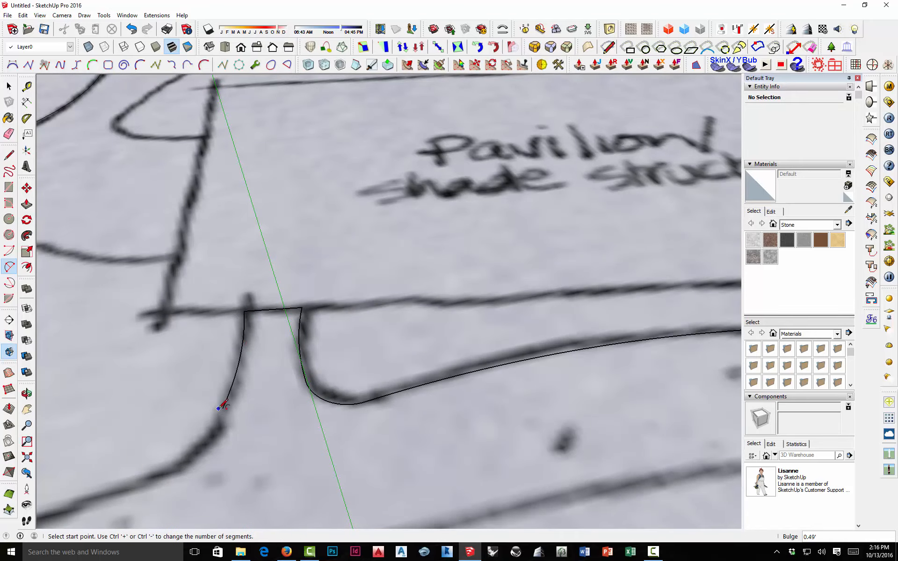
pyautogui.click(222, 408)
pyautogui.scroll(-2, 376, 331)
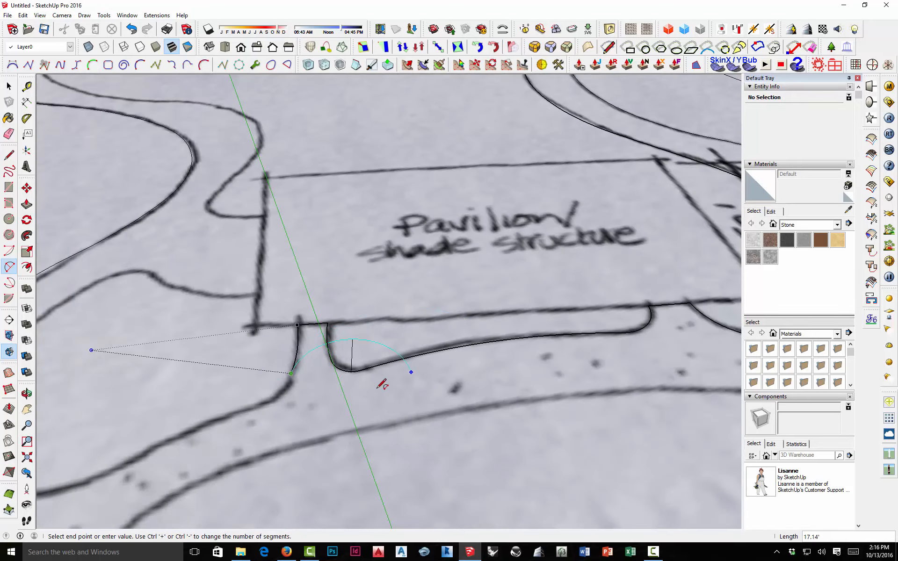
pyautogui.doubleClick(252, 405)
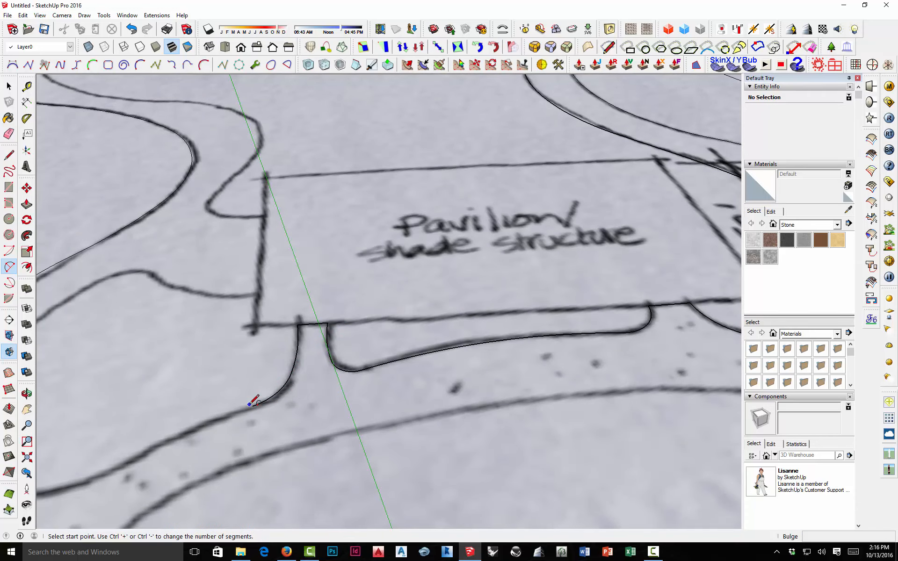
# Continue the bed's edge with a tangent arc about 20.6' long along the path and another around the bed's rounded end.
pyautogui.click(253, 405)
pyautogui.scroll(-2, 346, 346)
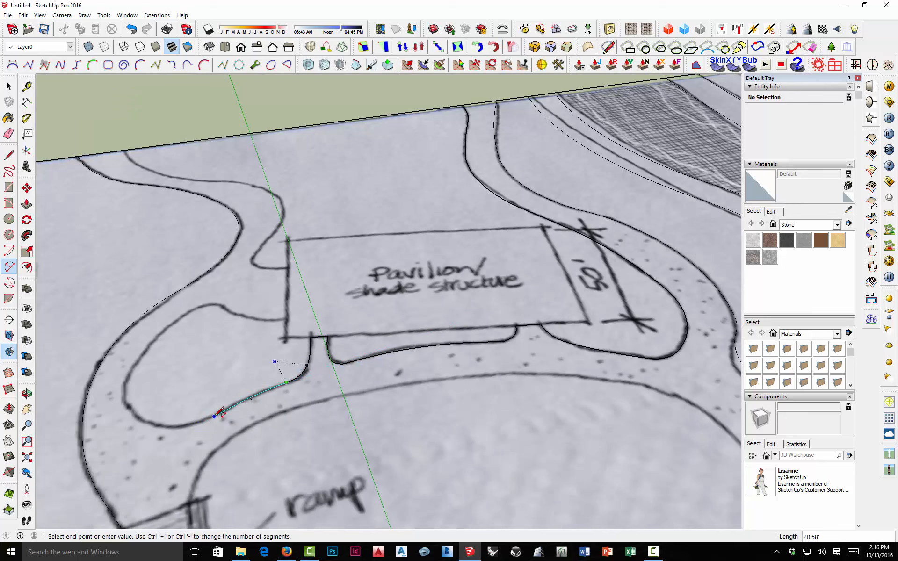
pyautogui.click(214, 416)
pyautogui.click(220, 413)
pyautogui.click(215, 416)
pyautogui.click(124, 390)
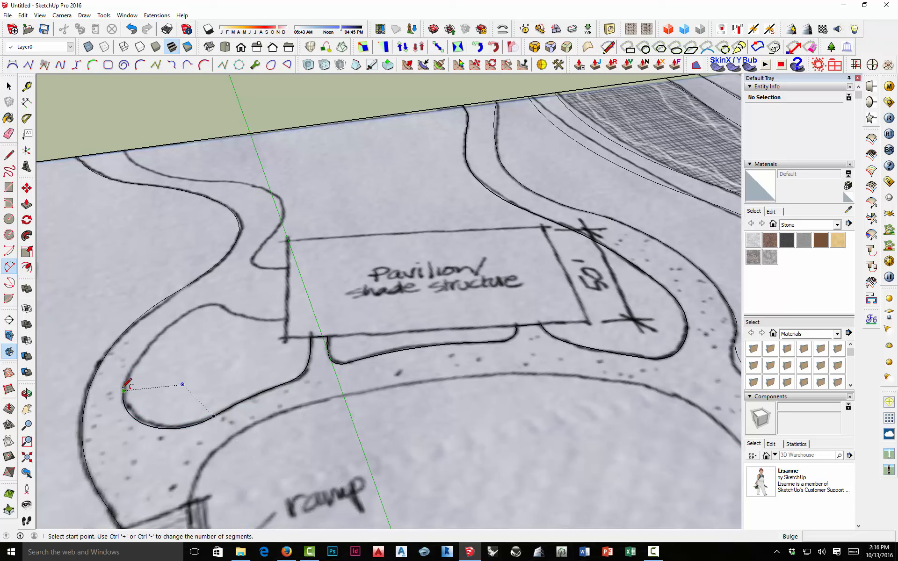
pyautogui.click(124, 390)
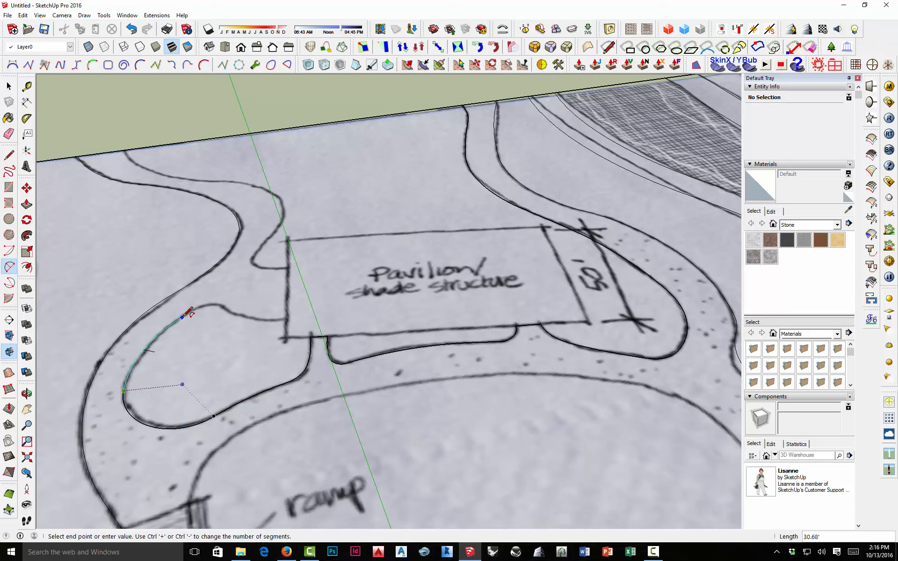
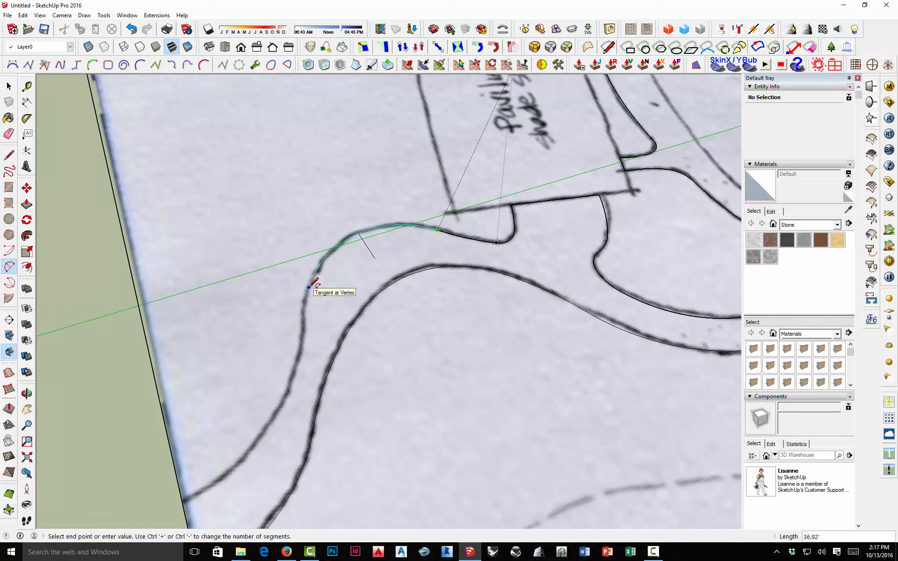
# Trace the remaining path edge beside the pavilion out to the sheet's boundary with three tangent arcs, the first about 37' long.
pyautogui.doubleClick(309, 287)
pyautogui.click(308, 287)
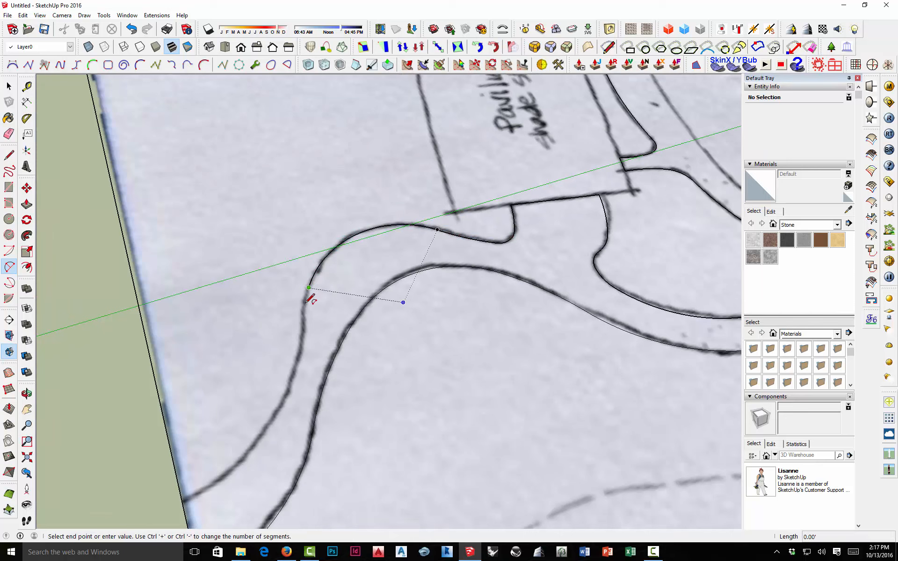
pyautogui.doubleClick(302, 337)
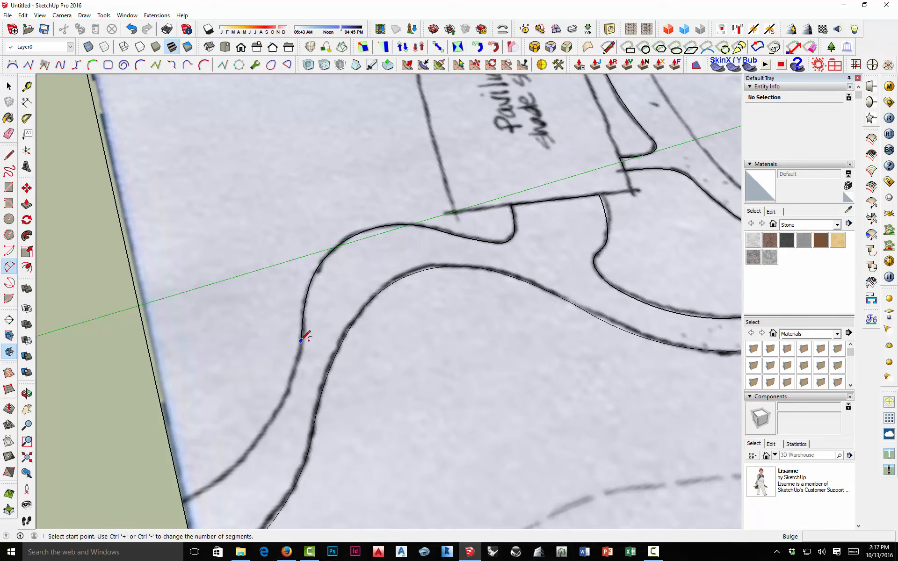
pyautogui.click(301, 337)
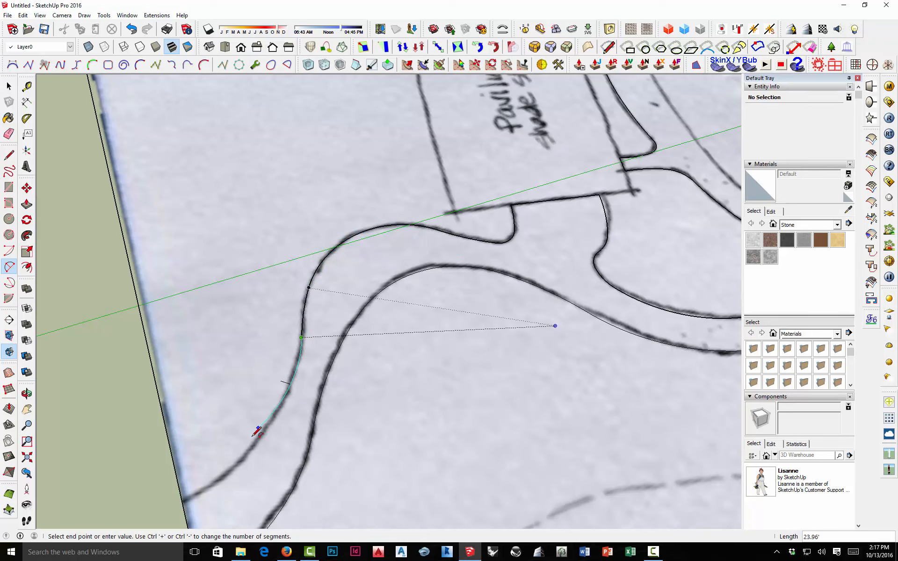
pyautogui.click(185, 499)
pyautogui.click(185, 499)
# Select the pavilion-side, riverside and path faces in turn to examine how the traced edges divide the ground plane.
pyautogui.scroll(-5, 351, 323)
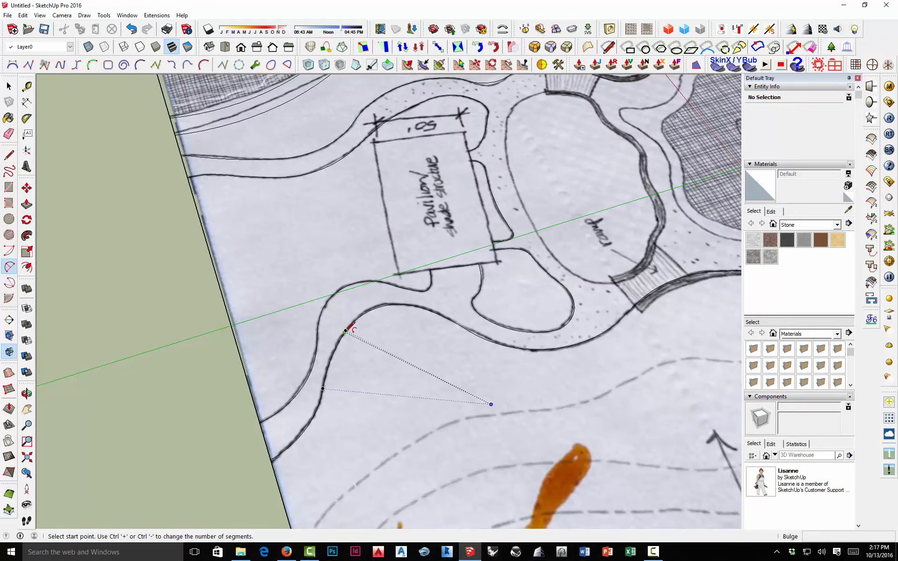
pyautogui.press('space')
pyautogui.moveTo(526, 277)
pyautogui.mouseDown(button='middle')
pyautogui.moveTo(509, 266)
pyautogui.moveTo(186, 253)
pyautogui.mouseUp(button='middle')
pyautogui.moveTo(415, 227); pyautogui.dragTo(448, 200, button='middle')
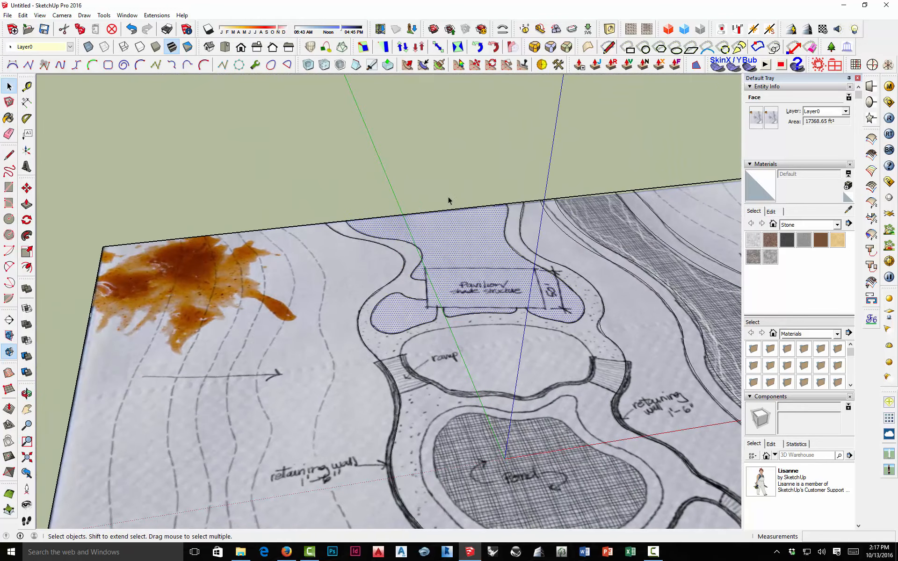
pyautogui.scroll(-3, 494, 249)
pyautogui.moveTo(493, 249)
pyautogui.mouseDown(button='middle')
pyautogui.moveTo(451, 320)
pyautogui.moveTo(424, 307)
pyautogui.mouseUp(button='middle')
pyautogui.scroll(-3, 423, 307)
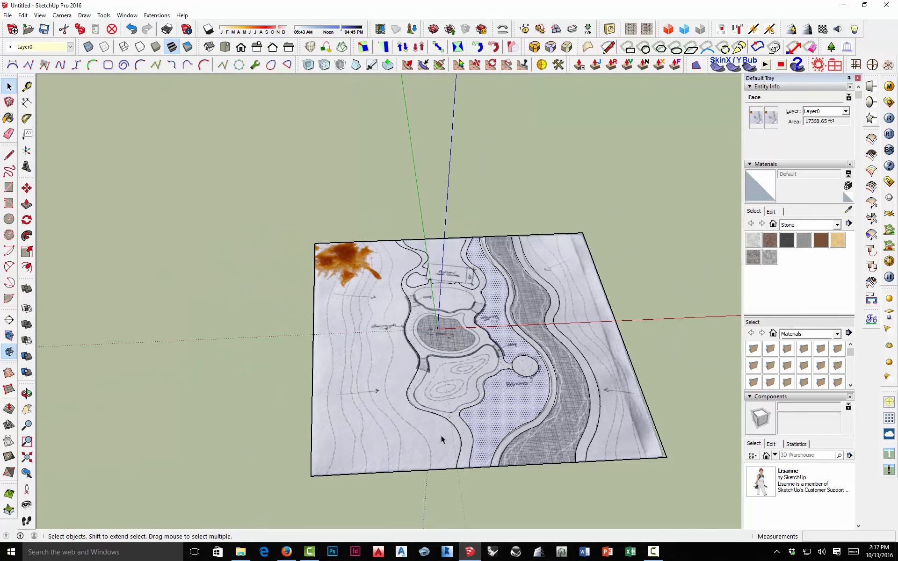
pyautogui.click(453, 398)
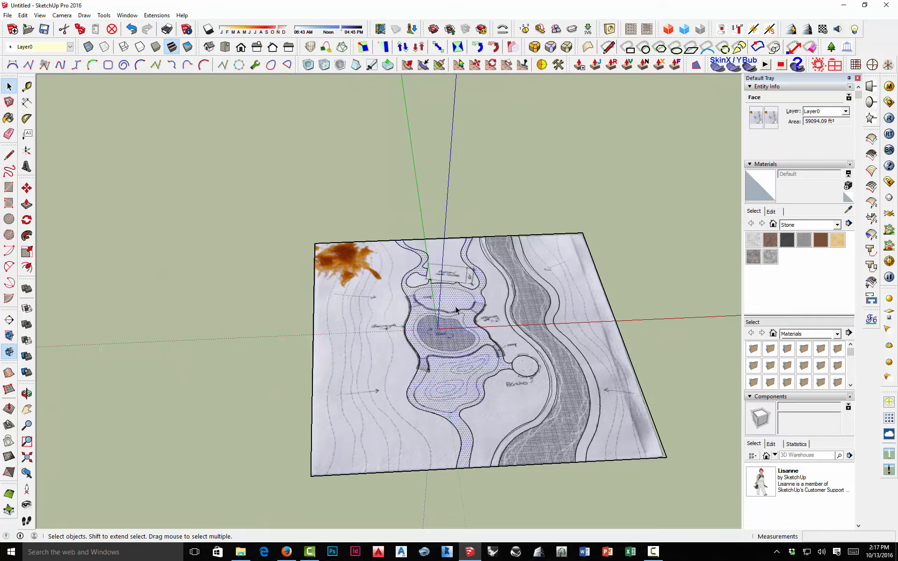
pyautogui.scroll(5, 456, 310)
pyautogui.moveTo(456, 309)
pyautogui.mouseDown(button='middle')
pyautogui.moveTo(400, 230)
pyautogui.moveTo(359, 208)
pyautogui.mouseUp(button='middle')
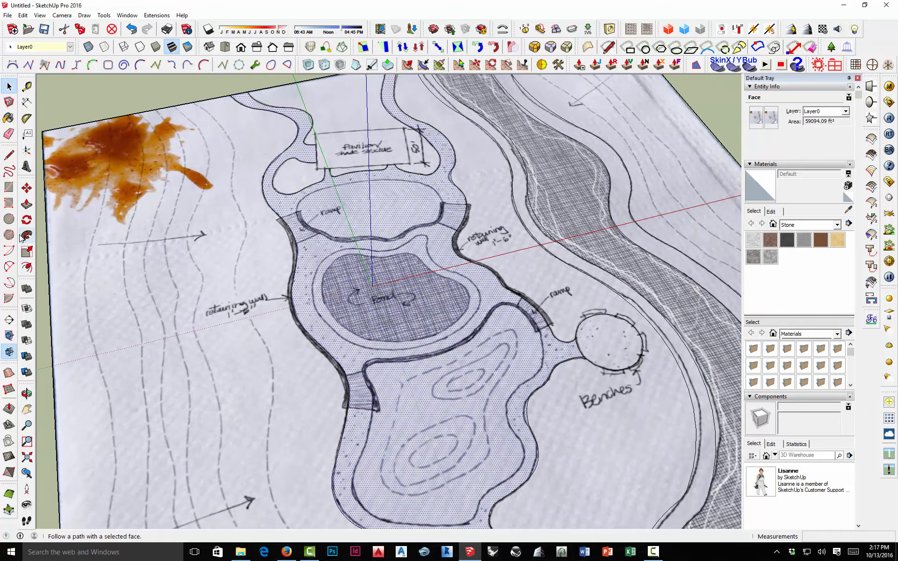
# Draw an arc bulging about 13.6' along the pavilion-facing edge of the oval lawn between the two ramps.
pyautogui.click(9, 266)
pyautogui.scroll(3, 391, 185)
pyautogui.scroll(2, 428, 180)
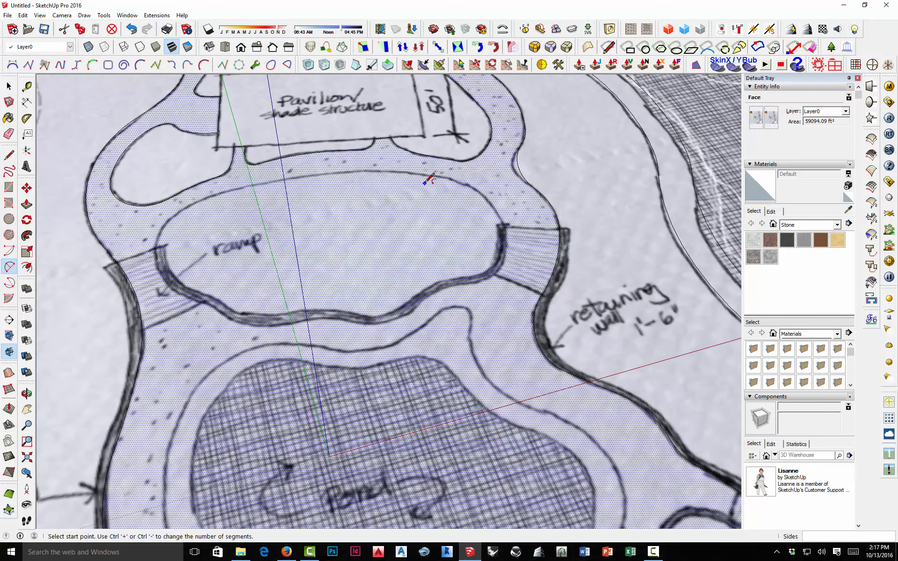
pyautogui.click(468, 183)
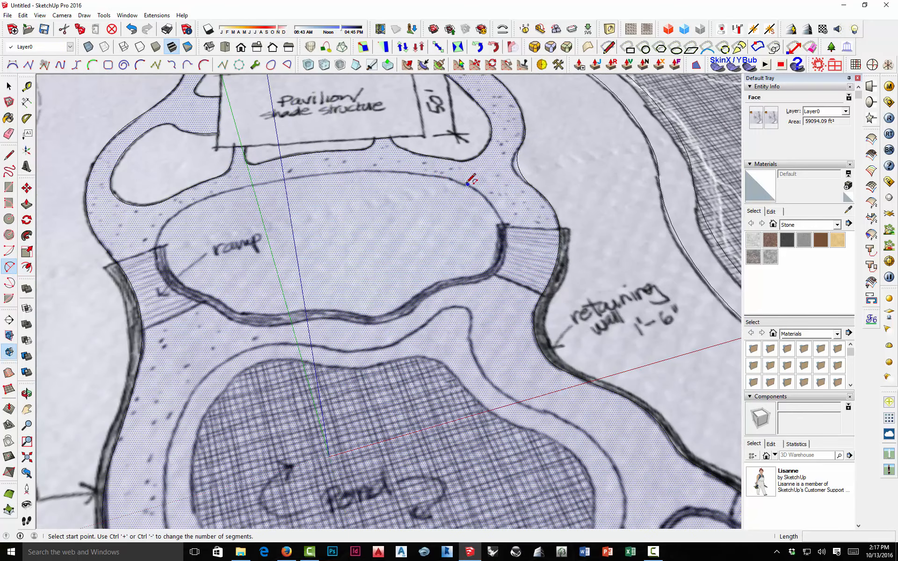
pyautogui.click(182, 210)
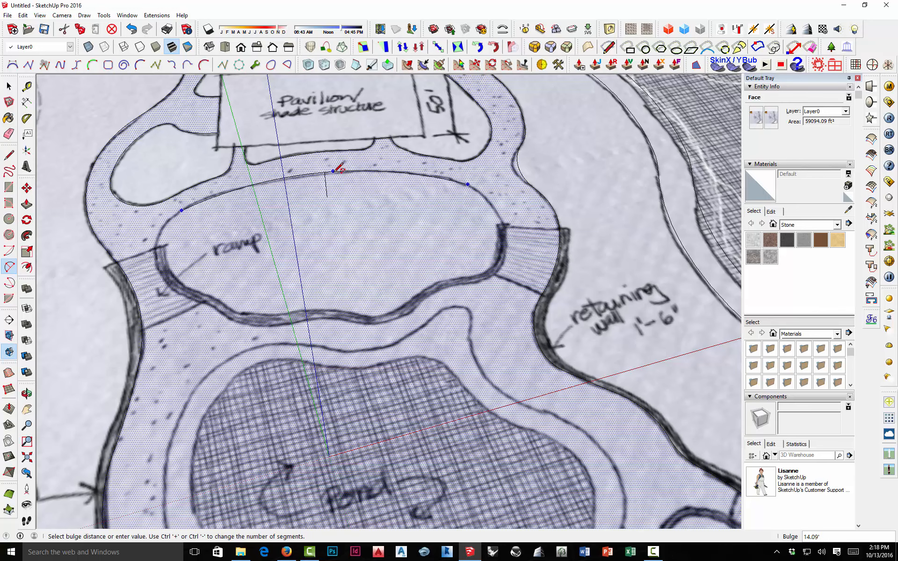
pyautogui.click(368, 165)
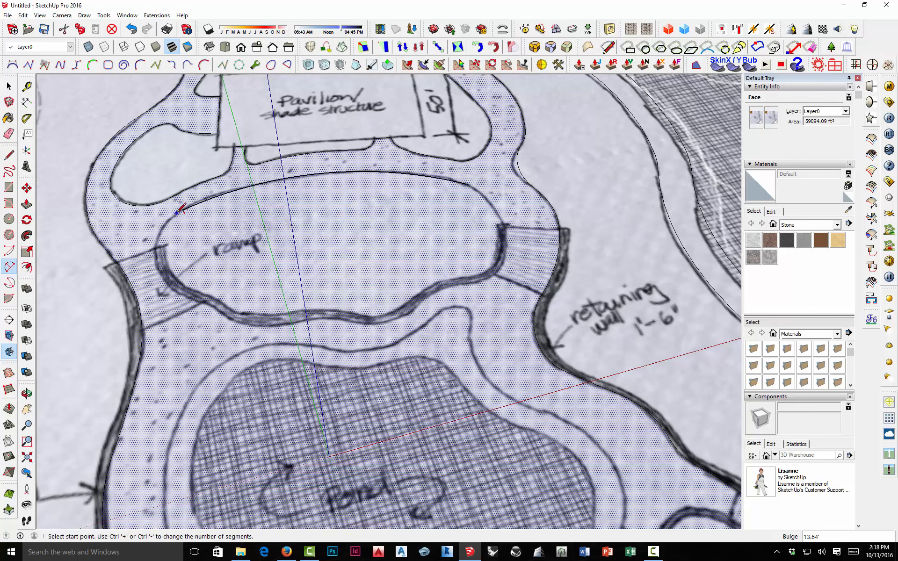
# Trace the lawn's end with a tangent arc about 20.6' long to the labelled ramp's corner and another tangent arc along the ramp.
pyautogui.click(182, 211)
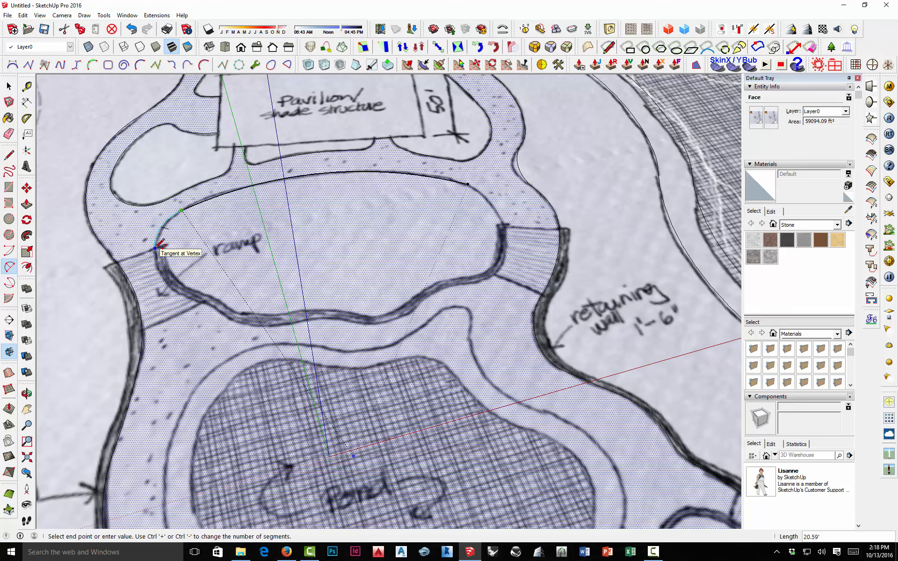
pyautogui.click(156, 246)
pyautogui.scroll(4, 156, 243)
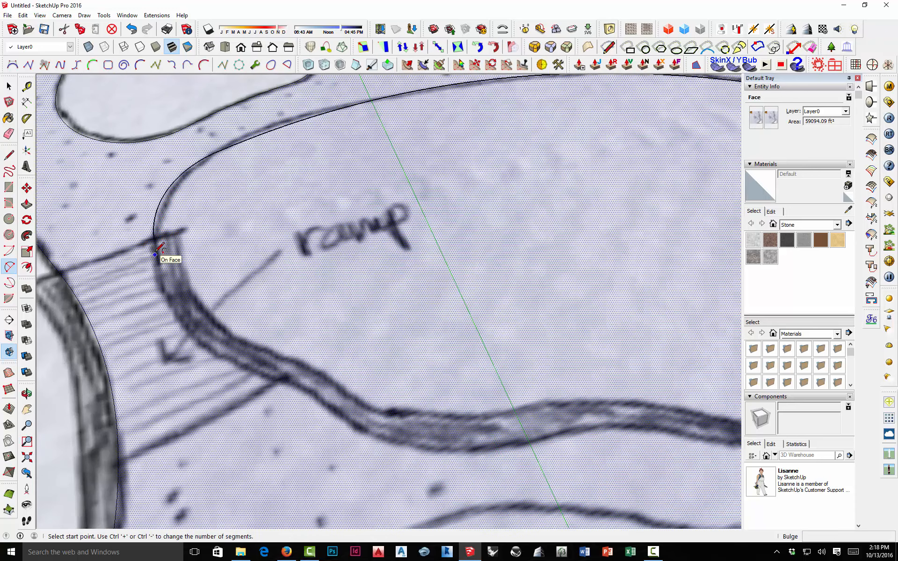
pyautogui.click(154, 239)
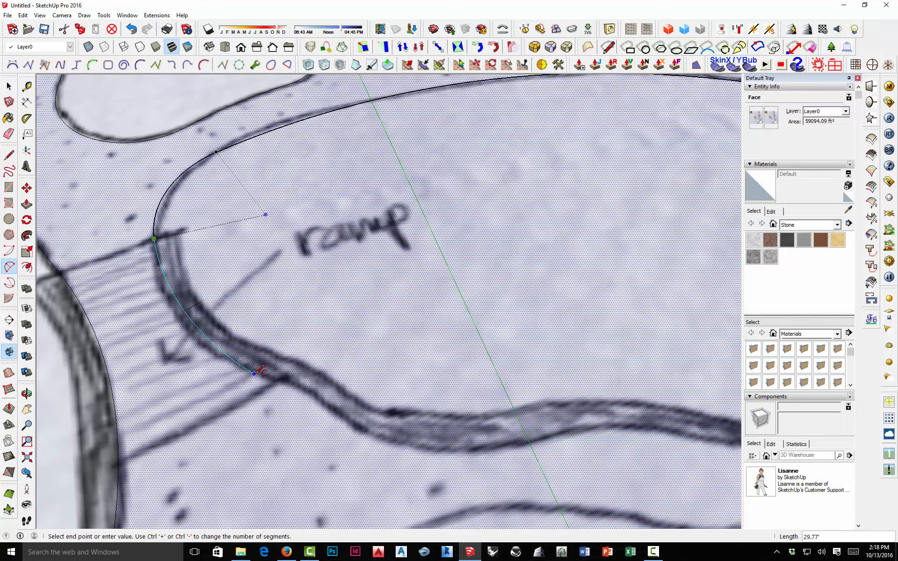
pyautogui.click(278, 381)
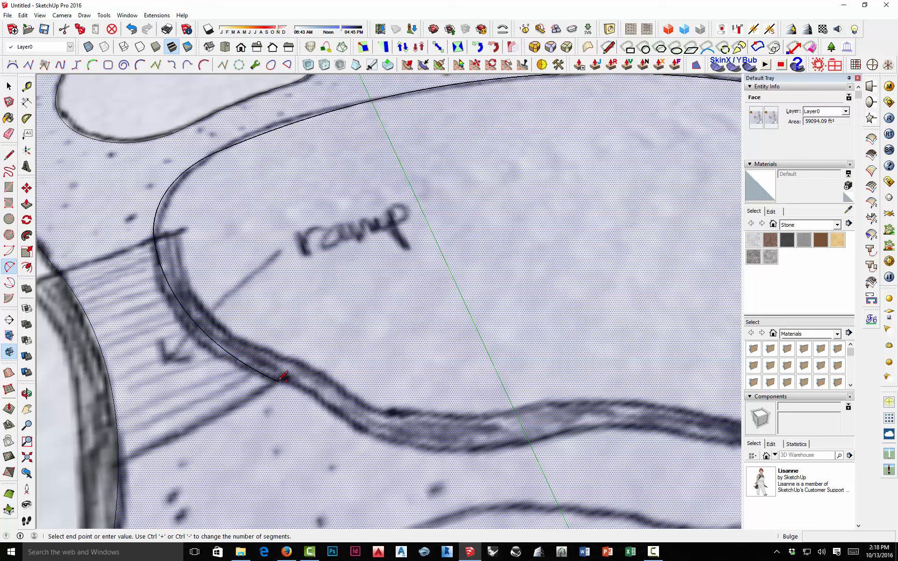
# Trace the lawn's retaining wall beyond the ramp with a tangent arc about 10.4' long and a second around the wall's bend.
pyautogui.click(279, 381)
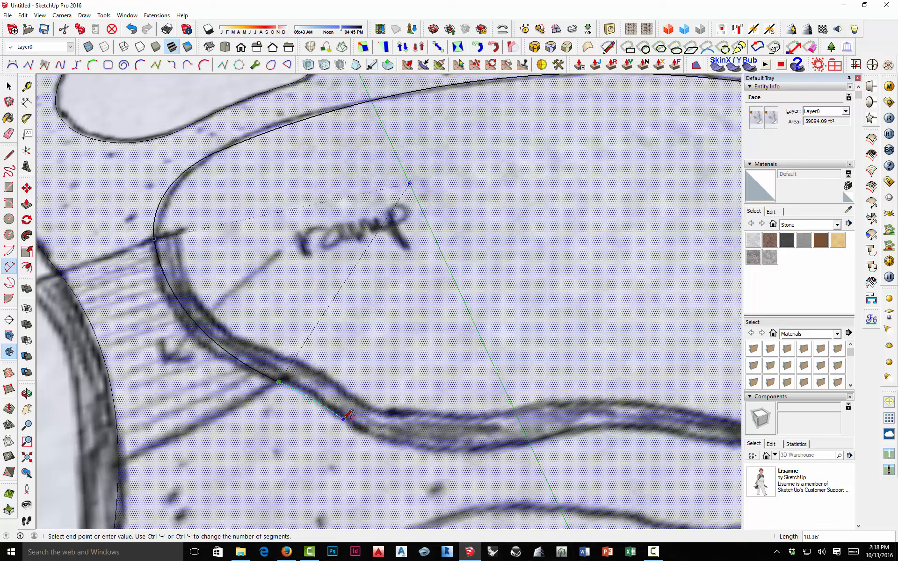
pyautogui.click(343, 419)
pyautogui.click(343, 419)
pyautogui.click(505, 449)
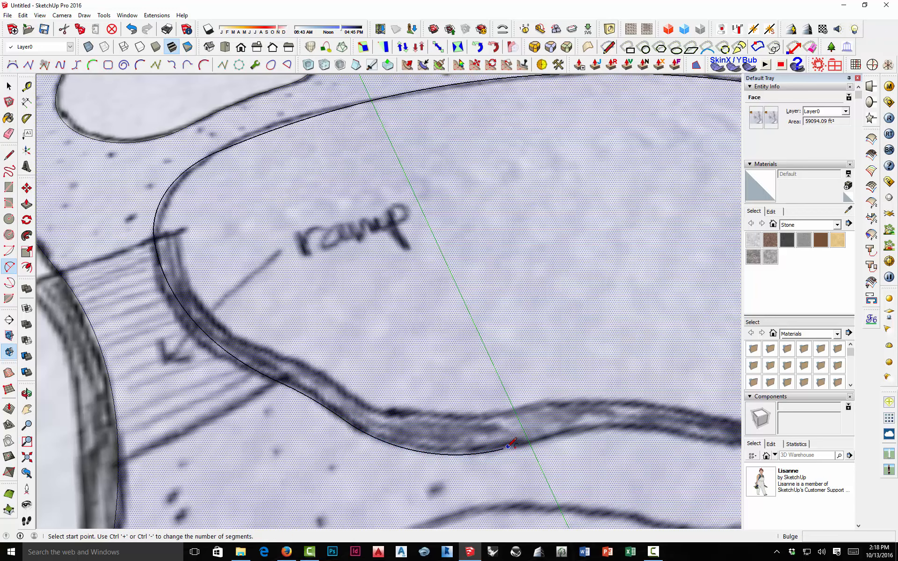
# Extend the retaining wall's pond-side edge with a short tangent arc to the start of its next curve.
pyautogui.click(504, 448)
pyautogui.scroll(-3, 505, 446)
pyautogui.scroll(3, 525, 395)
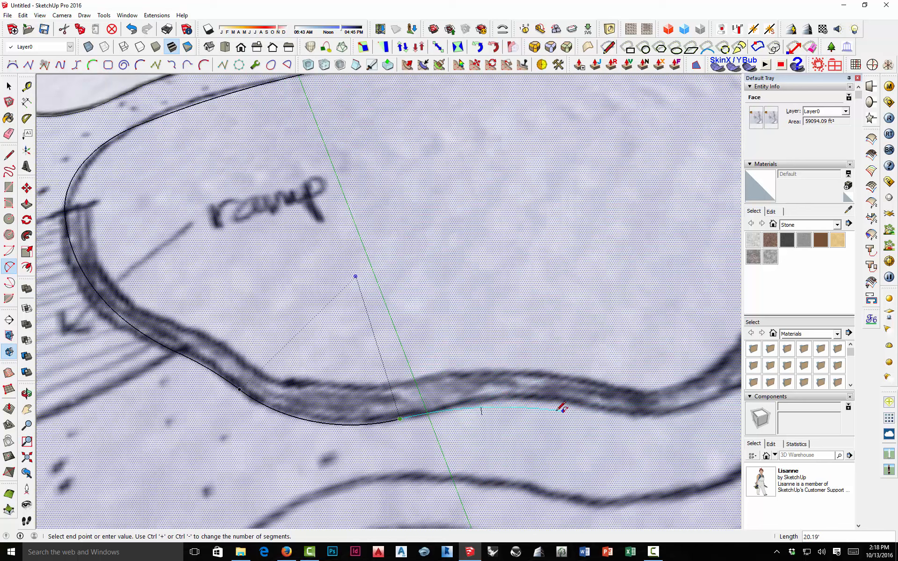
pyautogui.doubleClick(454, 404)
pyautogui.click(454, 403)
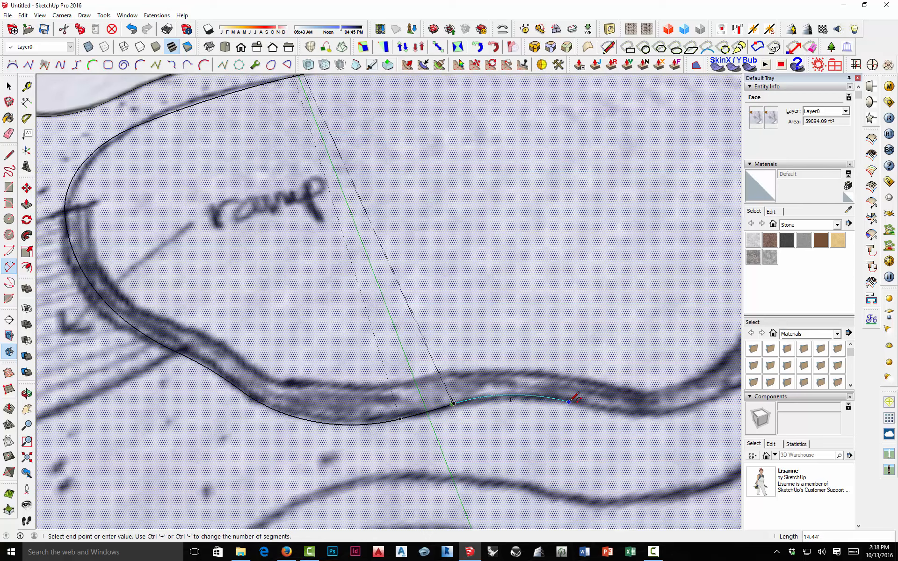
pyautogui.press('Escape')
# Trace the wall's next two bends with tangent arcs about 16.4' and 21' long.
pyautogui.scroll(3, 470, 403)
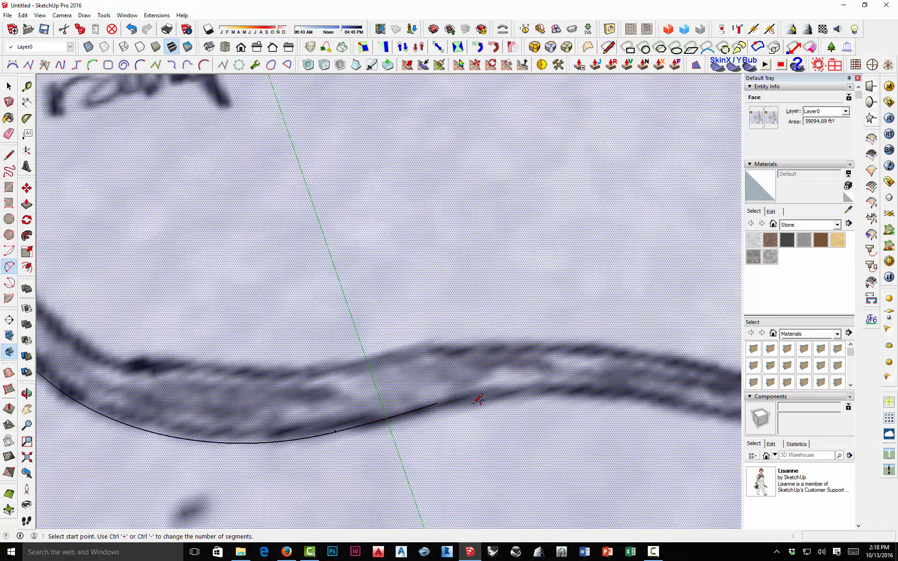
pyautogui.click(440, 403)
pyautogui.scroll(-4, 445, 403)
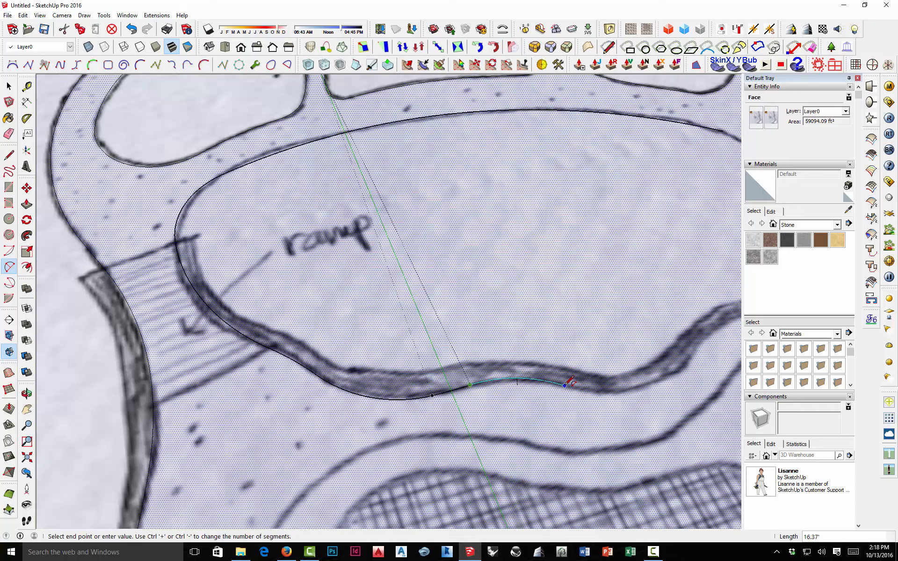
pyautogui.click(565, 385)
pyautogui.click(566, 384)
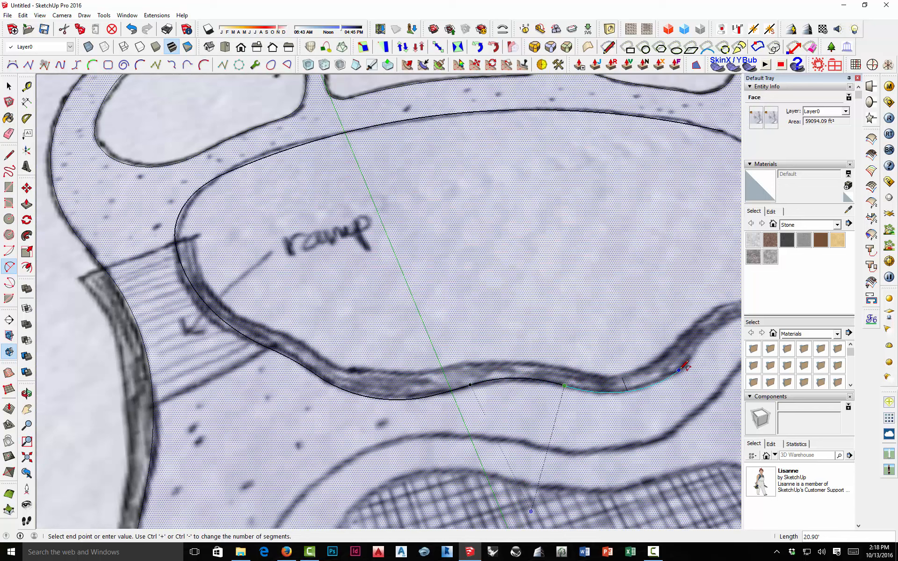
pyautogui.doubleClick(681, 365)
# Continue the retaining wall's edge toward the opposite ramp with a tangent arc ending just before the ramp's corner.
pyautogui.keyDown('shift'); pyautogui.moveTo(610, 382); pyautogui.dragTo(262, 383, button='middle'); pyautogui.keyUp('shift')
pyautogui.scroll(2, 330, 362)
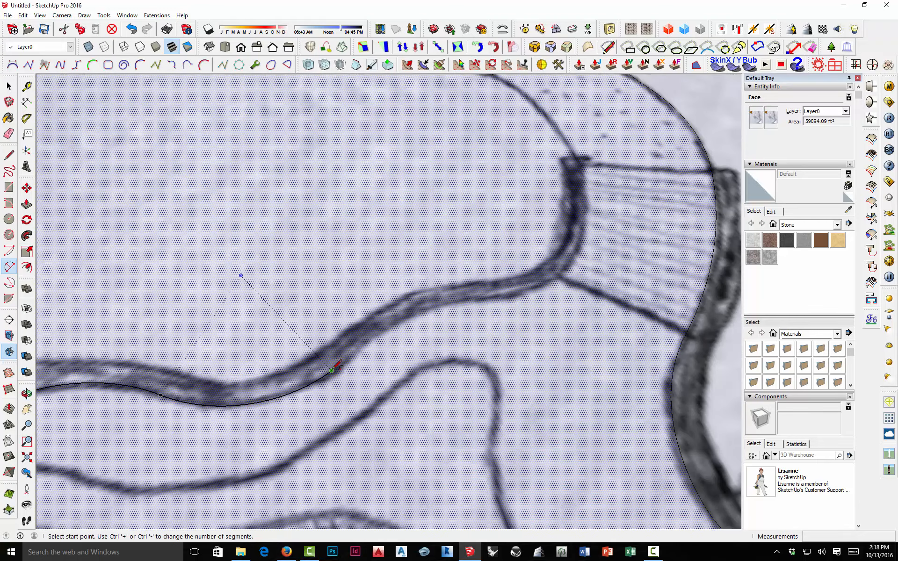
pyautogui.click(331, 371)
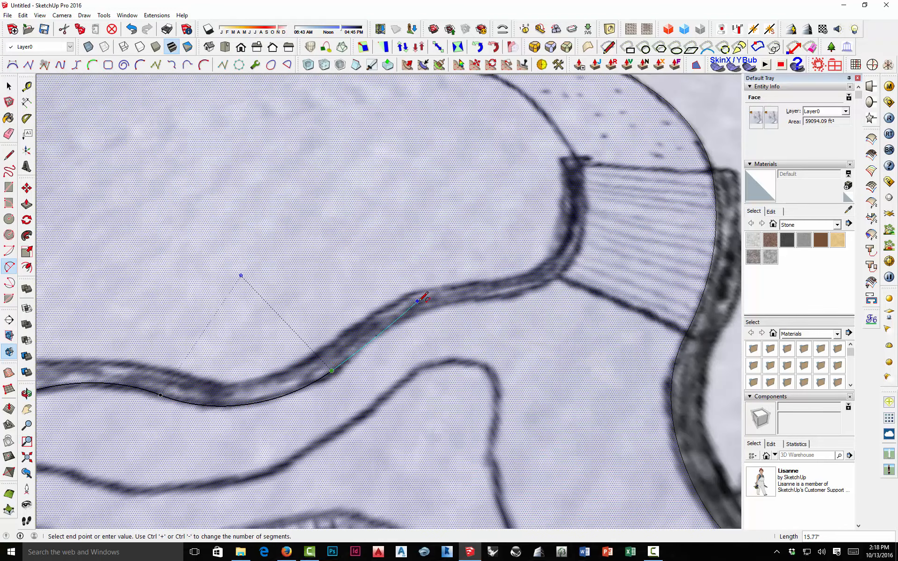
pyautogui.doubleClick(496, 299)
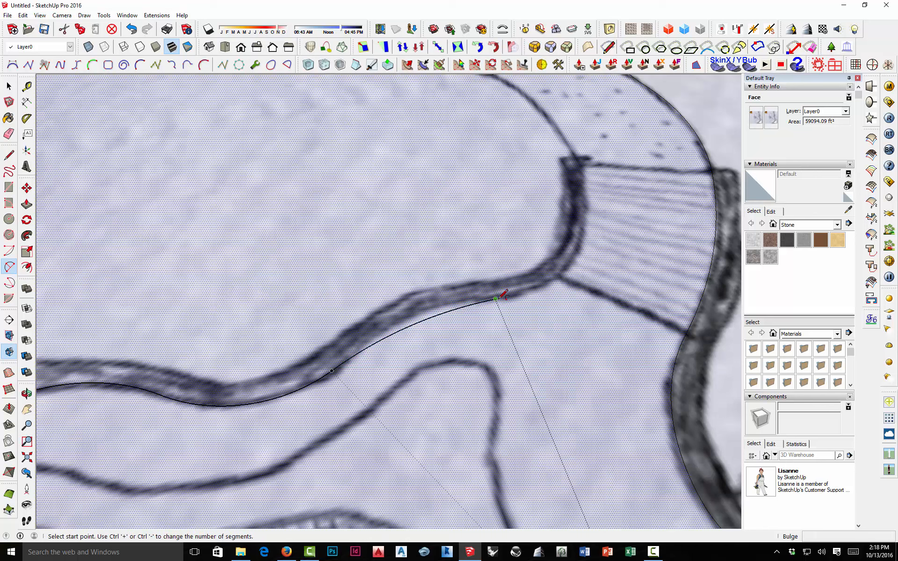
# Try a short tangent arc from the wall's edge to the opposite ramp's corner and delete it.
pyautogui.click(496, 299)
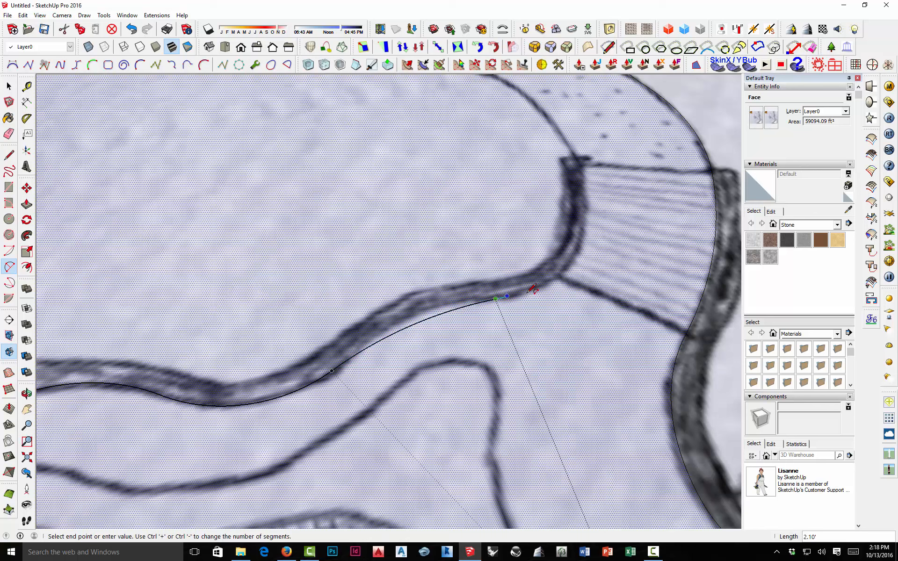
pyautogui.click(556, 274)
pyautogui.moveTo(617, 215)
pyautogui.mouseDown(button='middle')
pyautogui.moveTo(310, 258)
pyautogui.moveTo(339, 272)
pyautogui.mouseUp(button='middle')
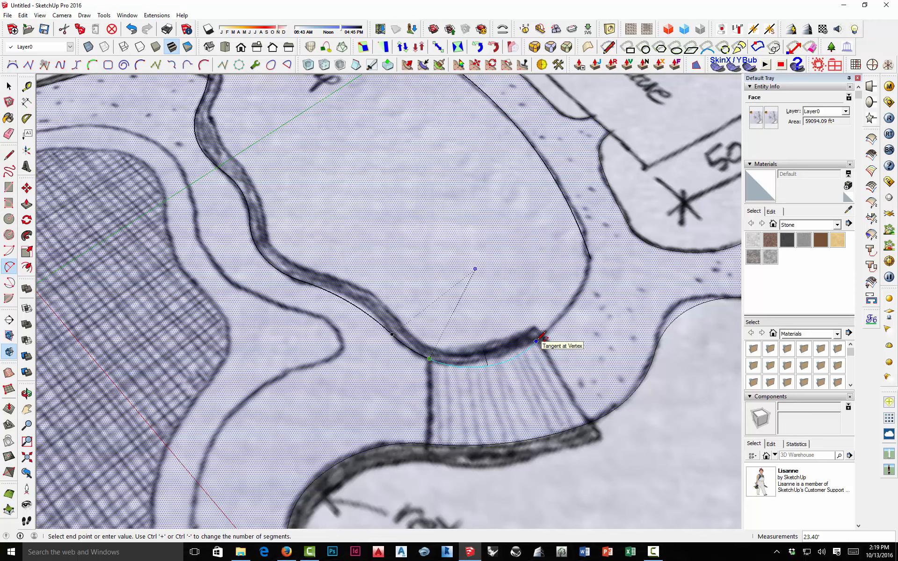
pyautogui.scroll(4, 542, 336)
pyautogui.press('space')
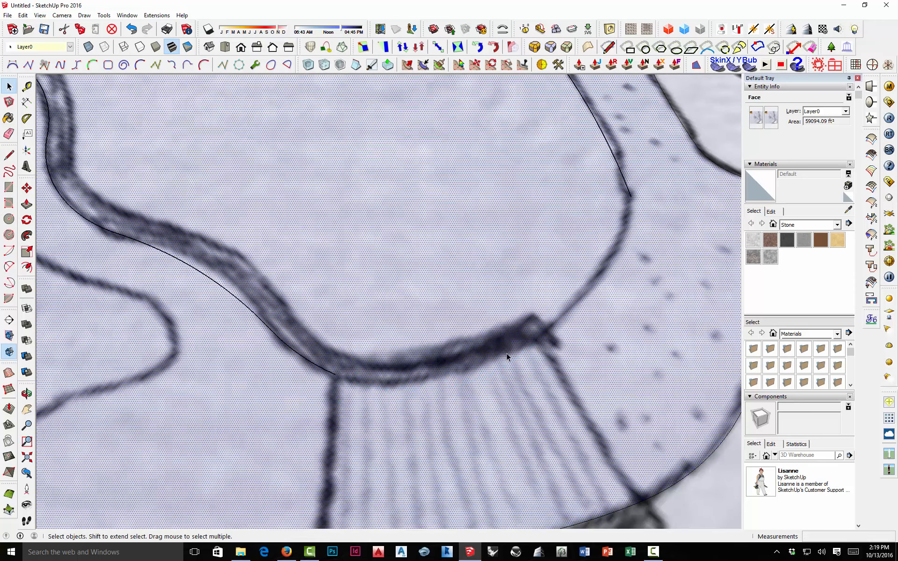
pyautogui.click(325, 370)
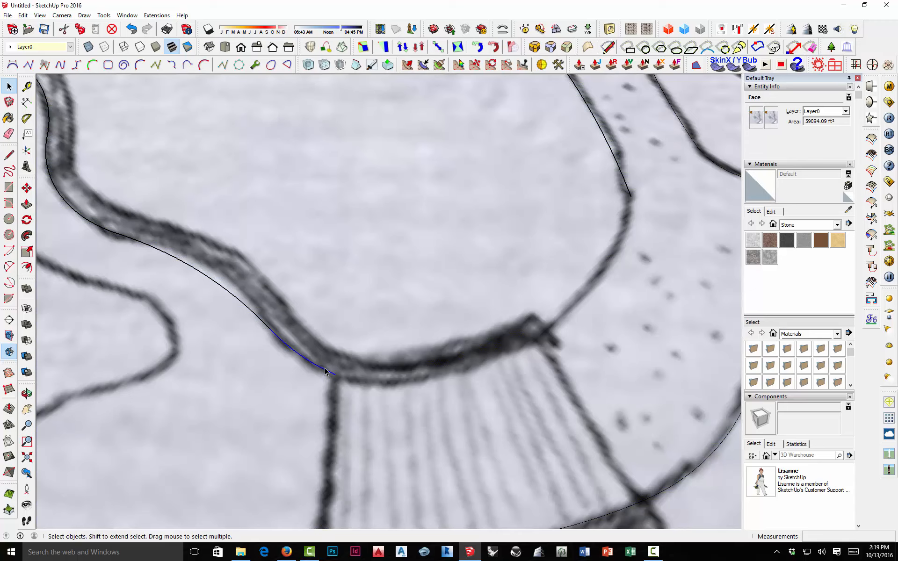
pyautogui.press('Delete')
pyautogui.press('a')
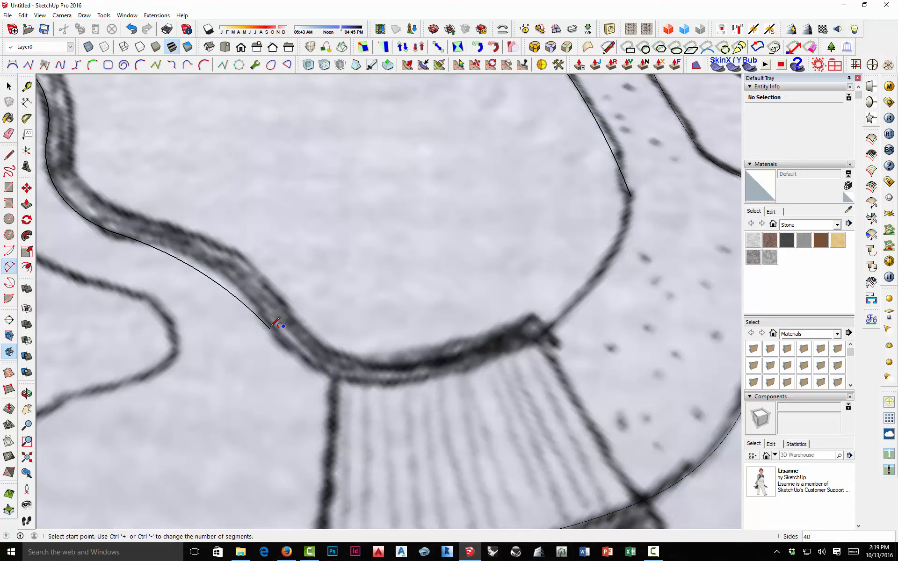
# Trace the wall-side edge of the ramp with an arc bulging about 2.6' and extend it around the wall's bend with a short tangent arc.
pyautogui.click(537, 336)
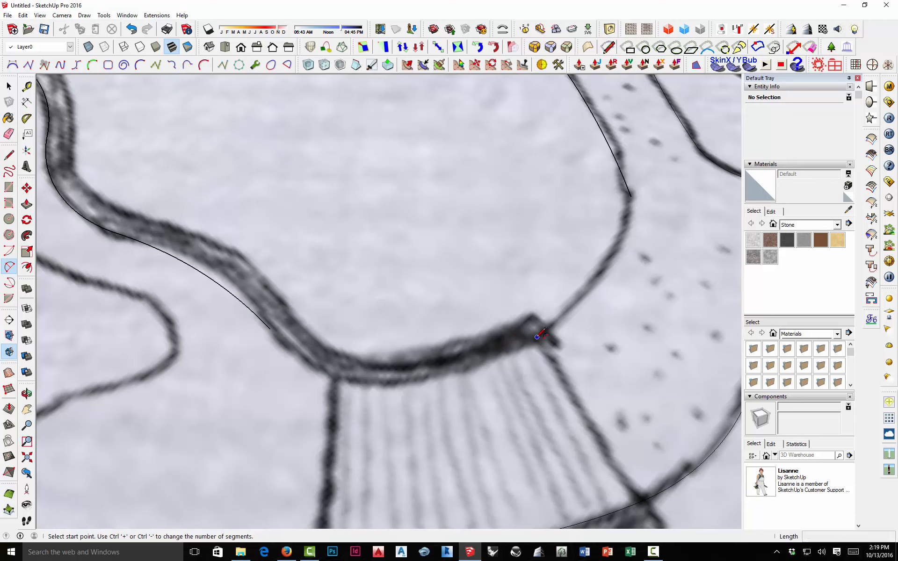
pyautogui.click(332, 374)
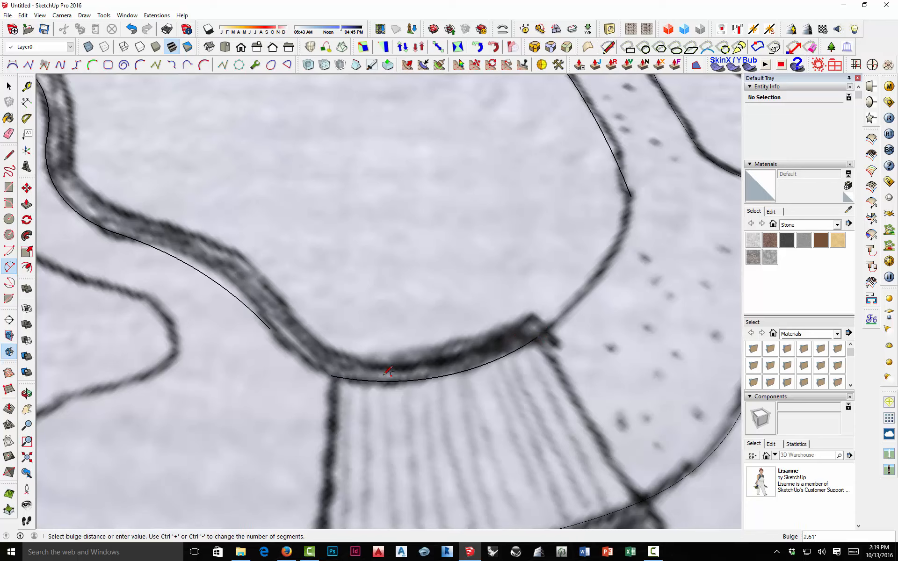
pyautogui.click(333, 371)
pyautogui.click(331, 374)
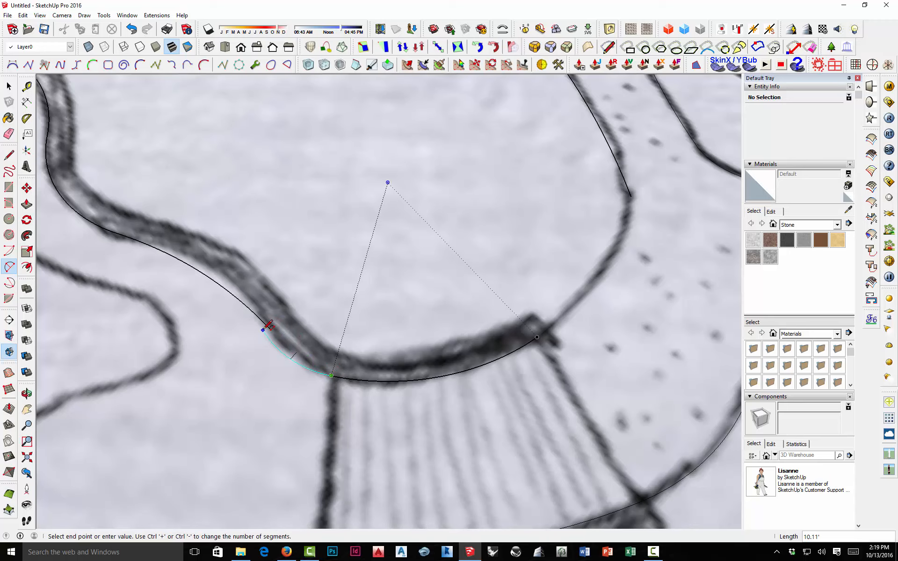
pyautogui.click(276, 343)
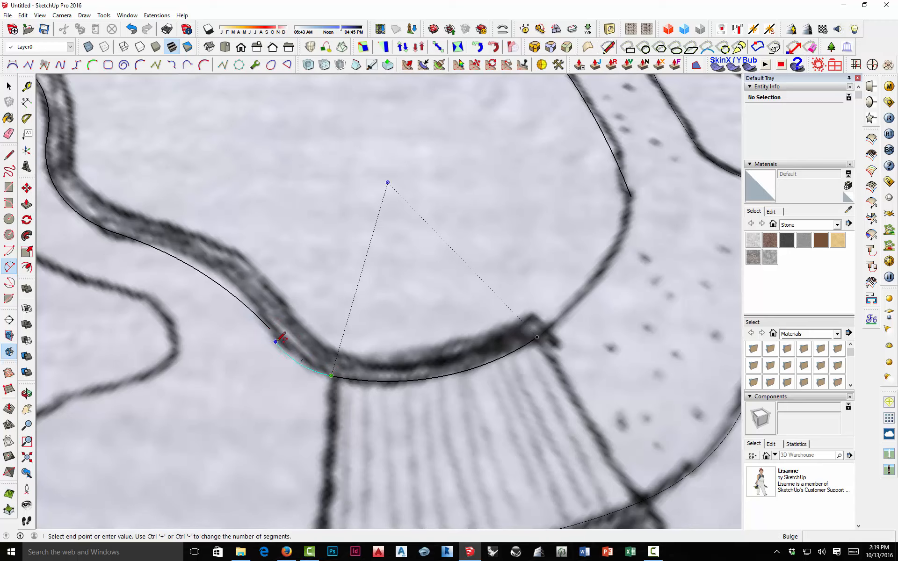
pyautogui.click(280, 341)
# Replace the wall's misaligned arc with a tangent arc about 26.5' long joining the two neighbouring arcs' open ends.
pyautogui.press('space')
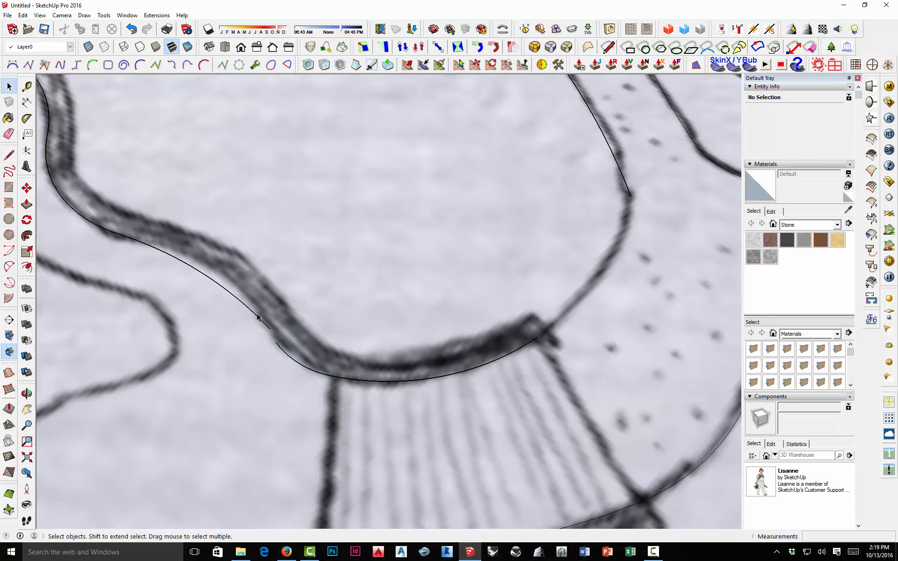
pyautogui.click(257, 319)
pyautogui.press('Delete')
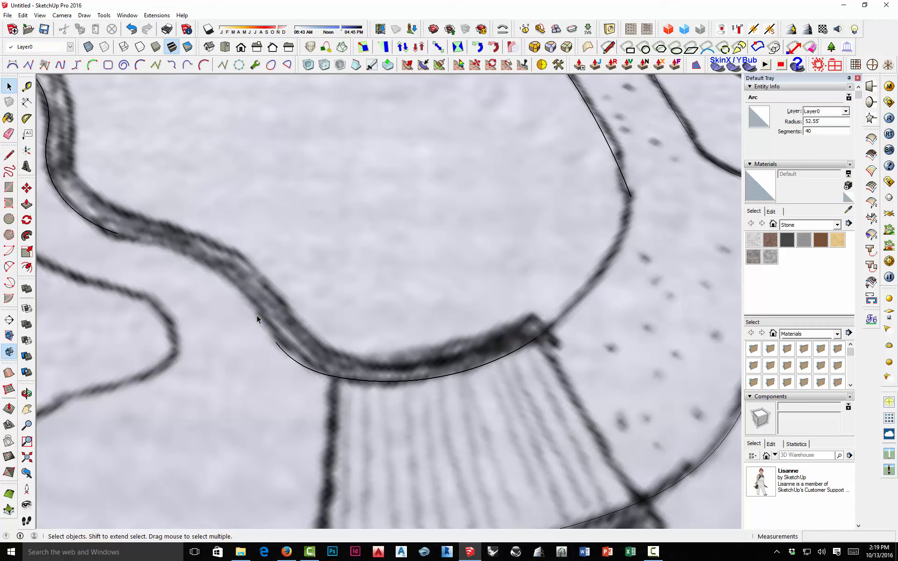
pyautogui.press('a')
pyautogui.click(277, 341)
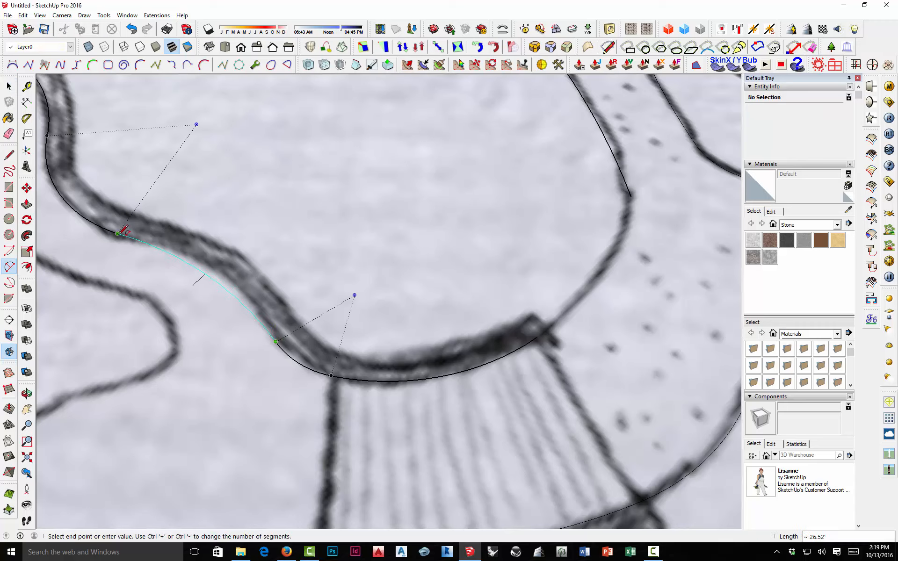
pyautogui.click(118, 232)
# Try closing the gap between the ramp's corner and the end of the lawn's curve with a tangent arc about 25.7' long and delete it.
pyautogui.scroll(-3, 238, 304)
pyautogui.moveTo(281, 295); pyautogui.dragTo(466, 287, button='middle')
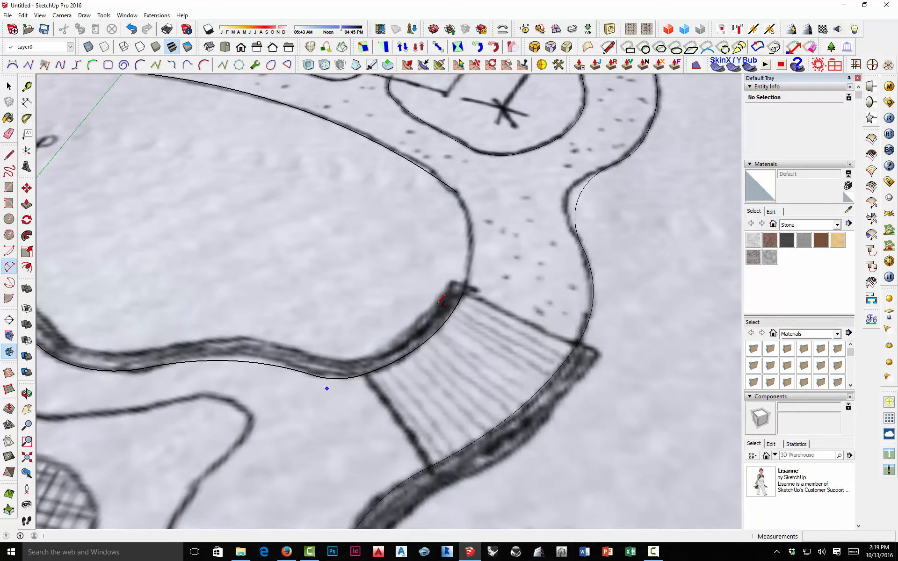
pyautogui.click(463, 291)
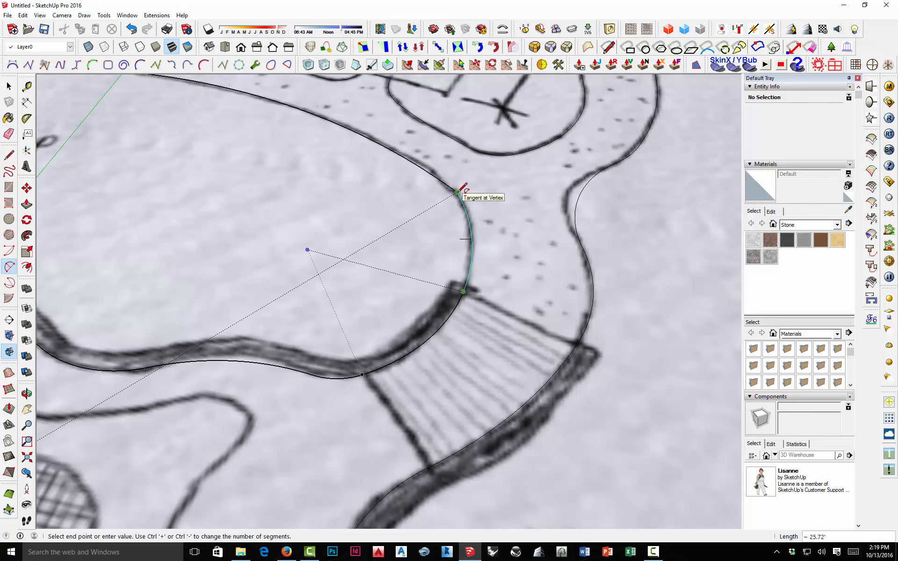
pyautogui.scroll(-3, 480, 220)
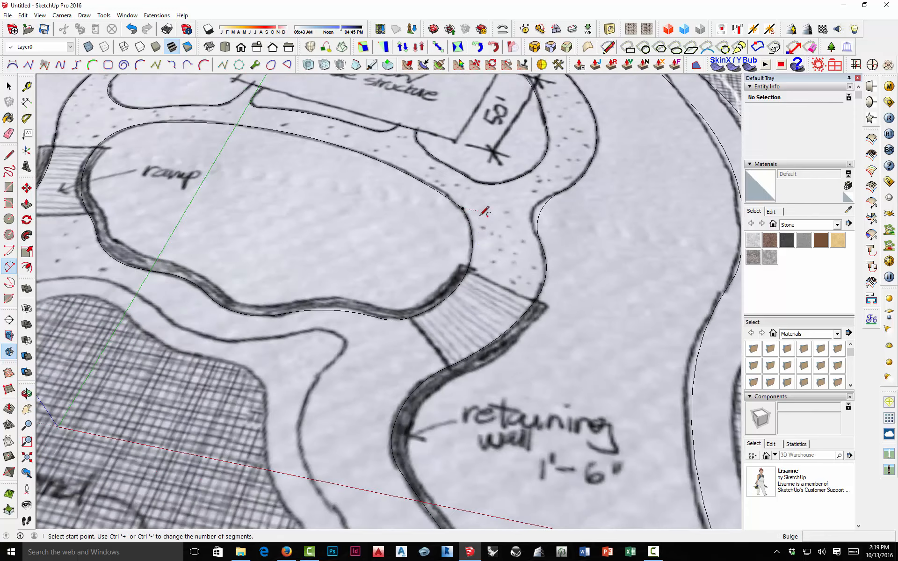
pyautogui.moveTo(483, 206); pyautogui.dragTo(115, 221, button='middle')
pyautogui.moveTo(401, 282); pyautogui.dragTo(262, 294, button='middle')
pyautogui.scroll(5, 440, 336)
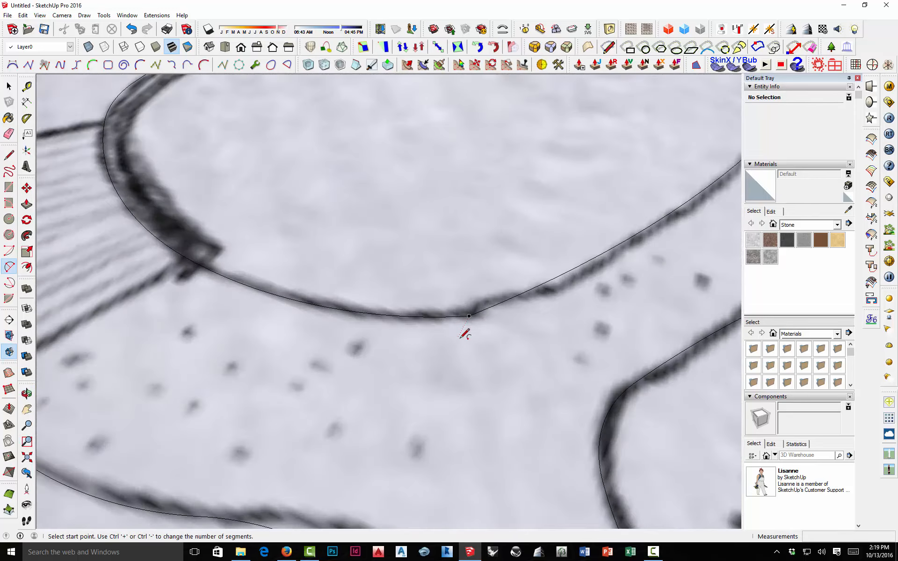
pyautogui.scroll(-1, 476, 309)
pyautogui.scroll(-2, 477, 306)
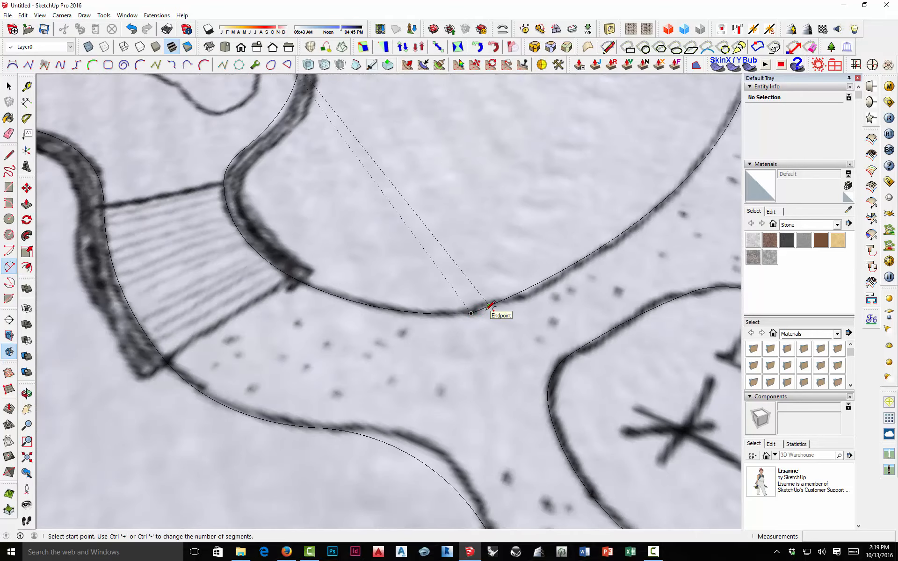
pyautogui.press('space')
pyautogui.click(478, 311)
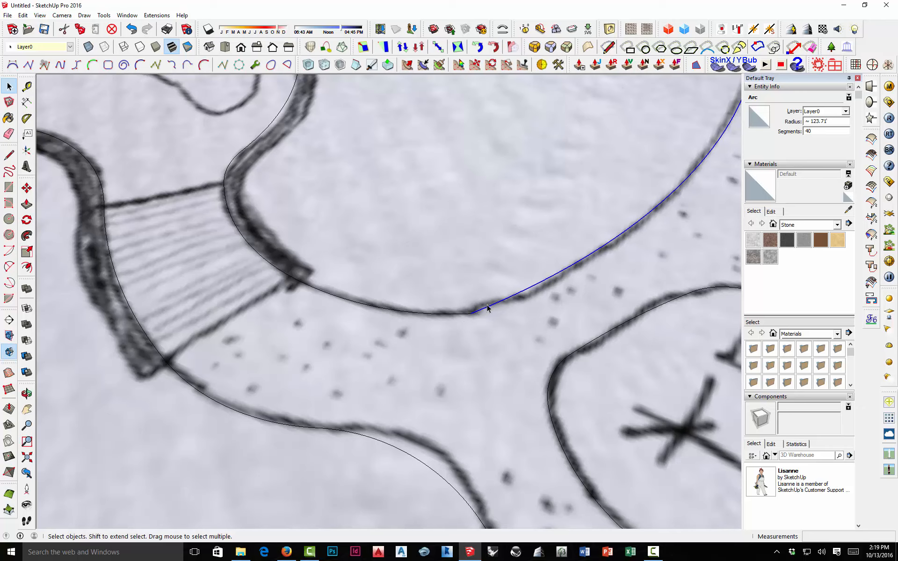
pyautogui.click(461, 319)
pyautogui.click(400, 319)
# Join the ramp's corner to a point farther along the lawn's curve with a tangent arc and delete the leftover piece of the old curve.
pyautogui.press('a')
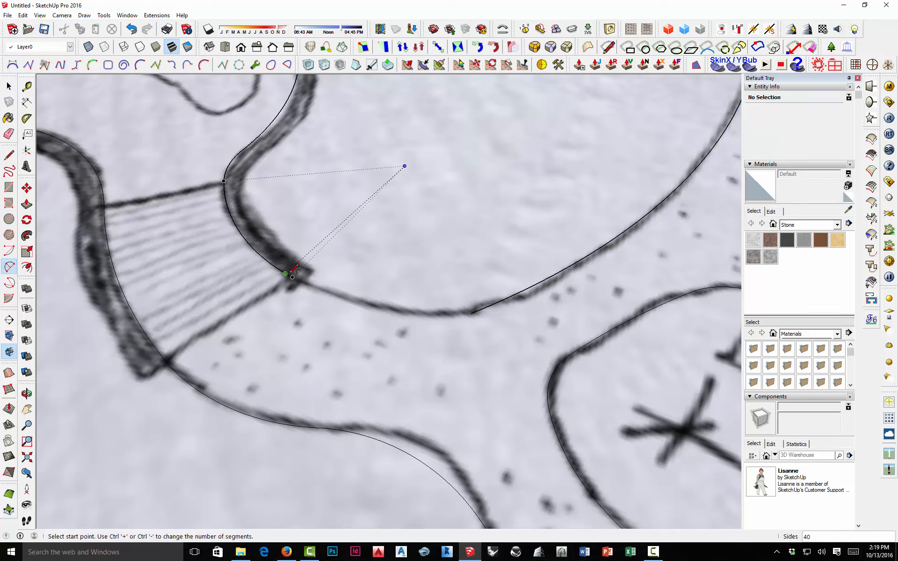
pyautogui.click(292, 276)
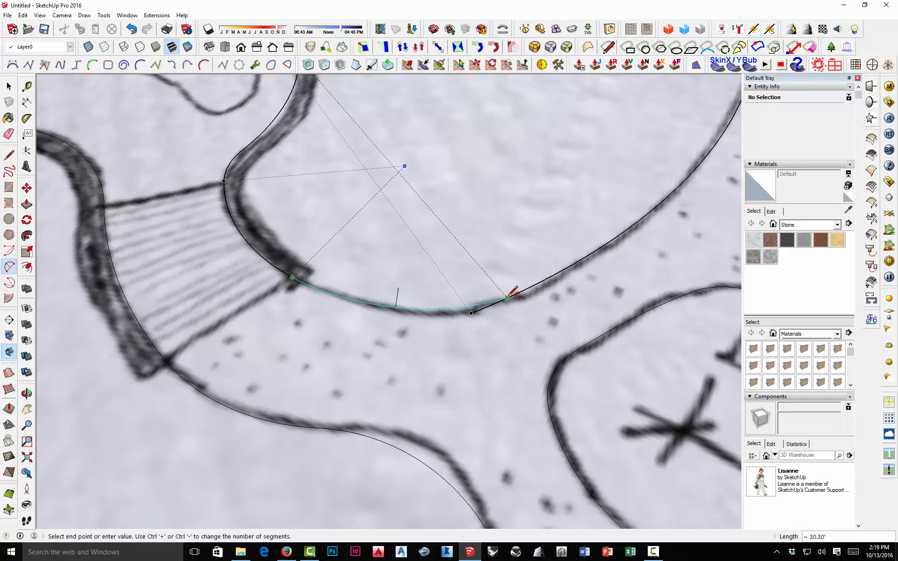
pyautogui.doubleClick(524, 290)
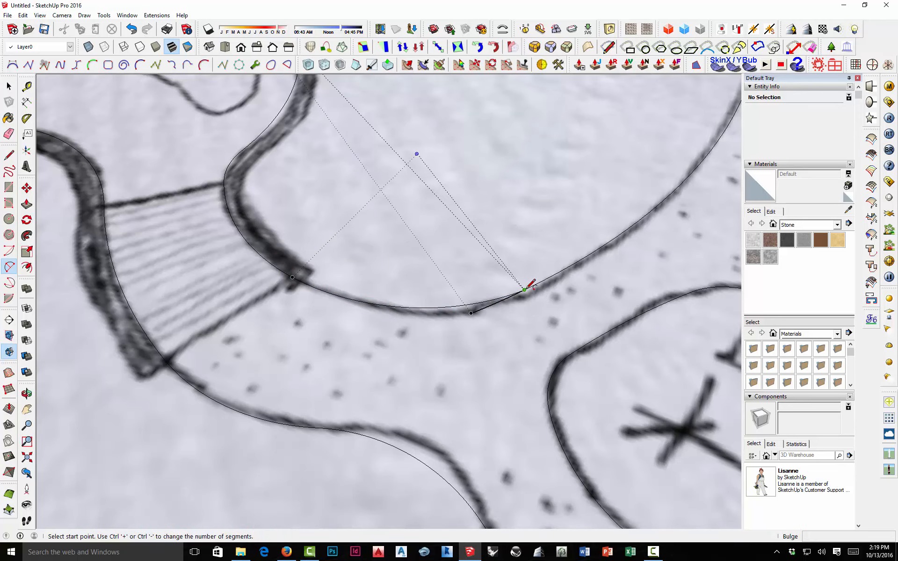
pyautogui.press('space')
pyautogui.click(501, 303)
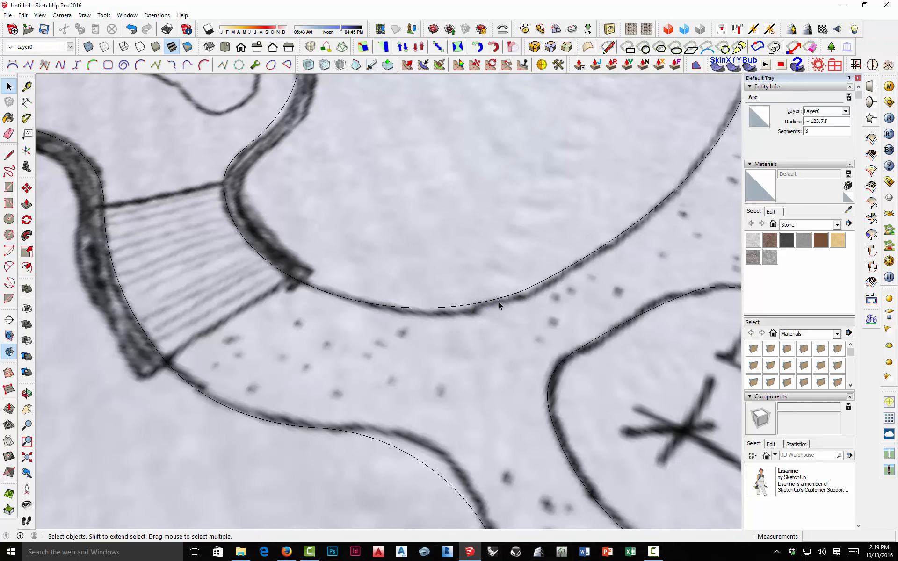
pyautogui.click(498, 302)
# Select the path face and the enclosed lawn face in turn to check that they are separated.
pyautogui.scroll(-3, 474, 295)
pyautogui.moveTo(508, 291); pyautogui.dragTo(527, 284, button='middle')
pyautogui.scroll(3, 526, 285)
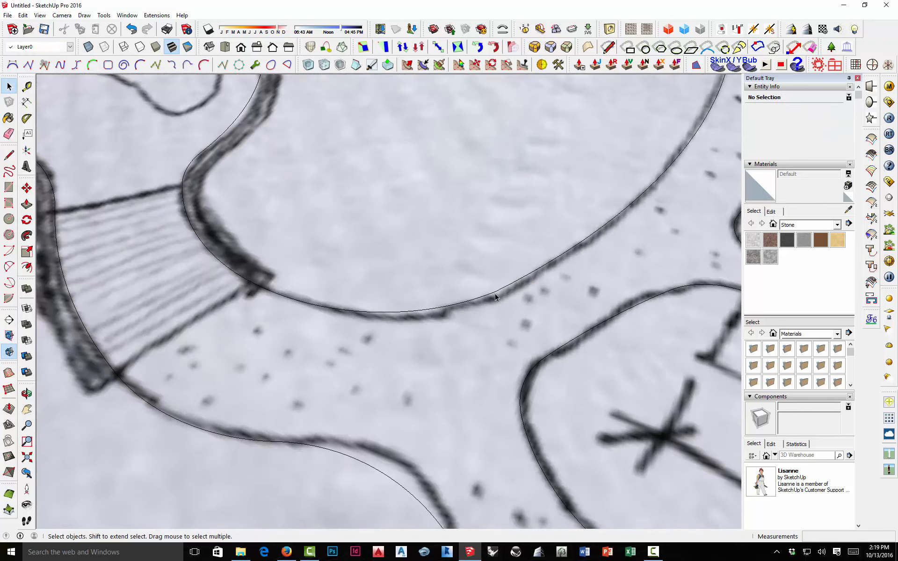
pyautogui.scroll(-2, 496, 297)
pyautogui.scroll(2, 497, 297)
pyautogui.scroll(-4, 473, 294)
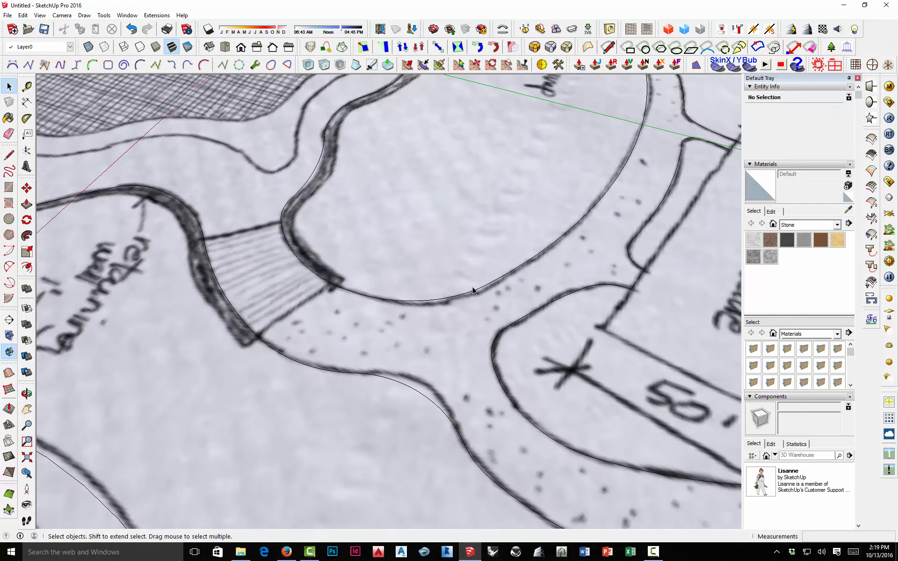
pyautogui.scroll(-3, 470, 285)
pyautogui.click(451, 306)
pyautogui.scroll(-2, 445, 321)
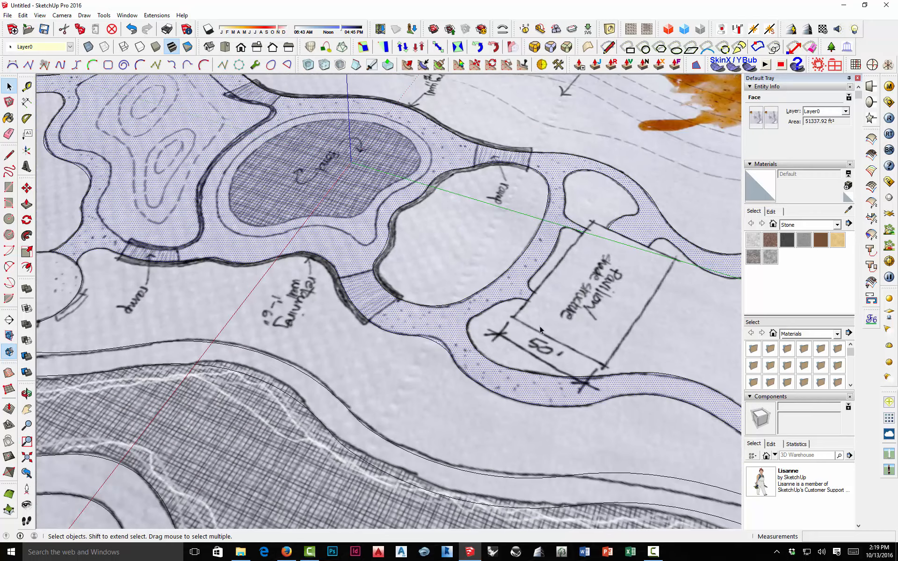
pyautogui.click(662, 329)
pyautogui.click(473, 253)
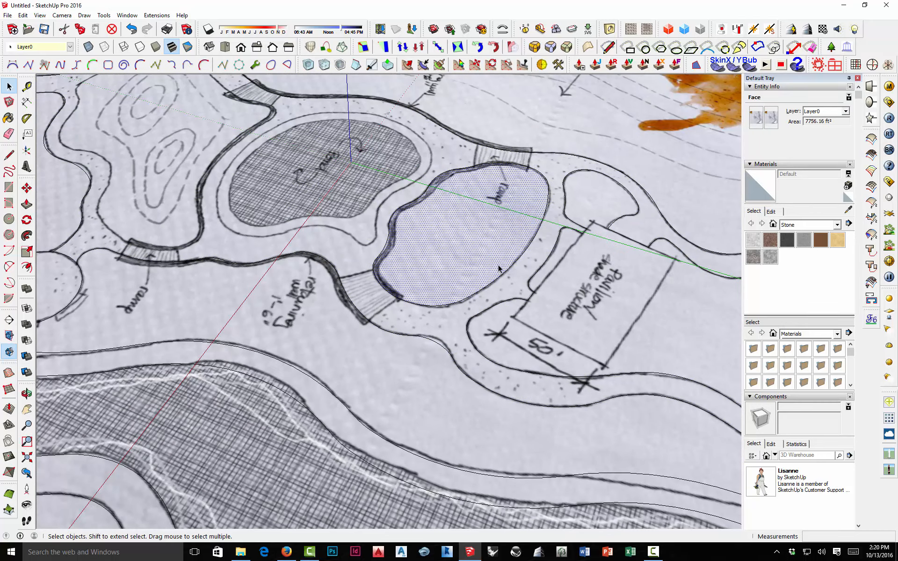
# Examine the remaining ground faces by selecting the path network, the area by the pavilion and the hatched creek in turn.
pyautogui.scroll(-5, 499, 295)
pyautogui.click(513, 311)
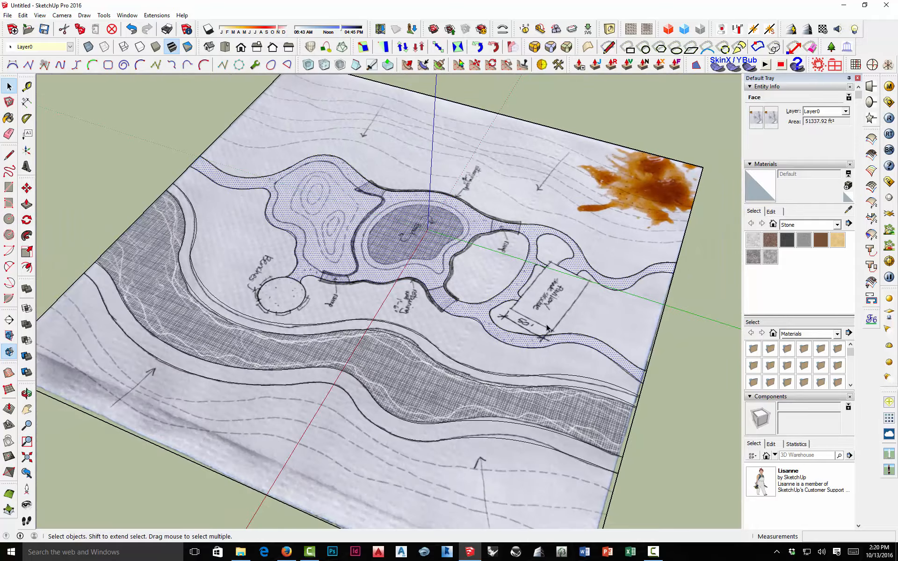
pyautogui.click(599, 315)
pyautogui.moveTo(306, 289)
pyautogui.mouseDown(button='middle')
pyautogui.moveTo(513, 275)
pyautogui.moveTo(604, 282)
pyautogui.moveTo(432, 284)
pyautogui.moveTo(506, 294)
pyautogui.mouseUp(button='middle')
pyautogui.scroll(3, 345, 266)
pyautogui.moveTo(282, 272)
pyautogui.mouseDown(button='middle')
pyautogui.moveTo(395, 279)
pyautogui.moveTo(379, 296)
pyautogui.moveTo(437, 260)
pyautogui.mouseUp(button='middle')
pyautogui.scroll(2, 420, 271)
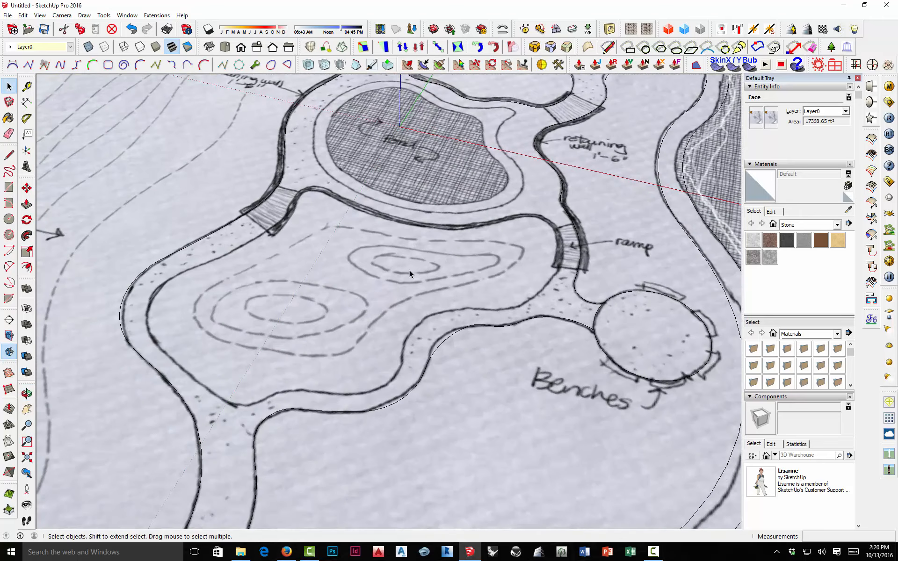
pyautogui.scroll(-5, 407, 278)
pyautogui.click(524, 313)
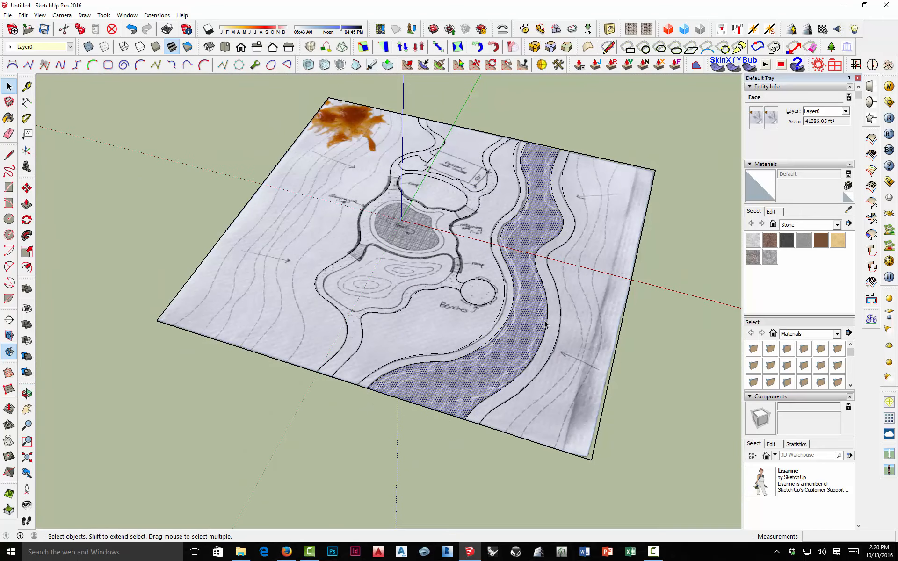
pyautogui.scroll(5, 404, 273)
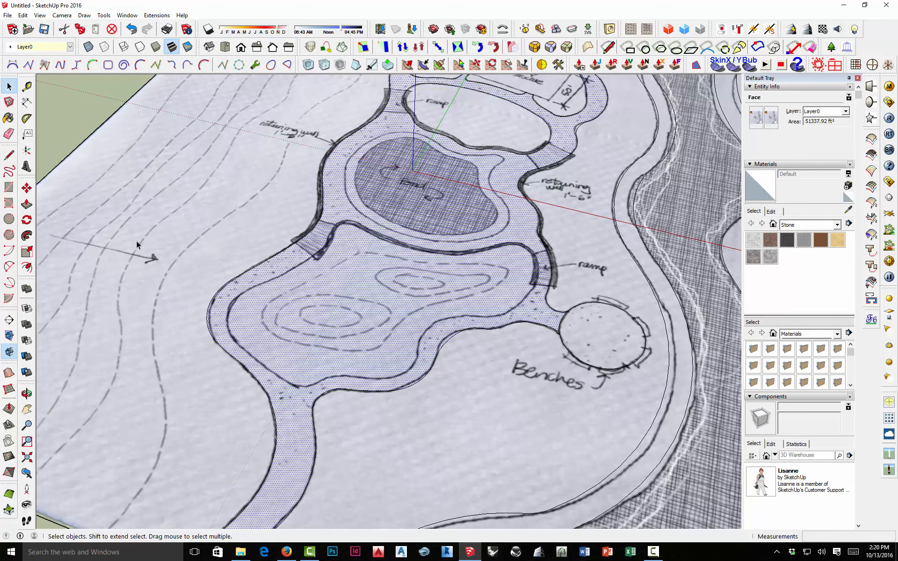
# Trace the straighter path-side edge of the contoured mound area with an arc about 49' long and a bulge of about 1.9'.
pyautogui.click(8, 155)
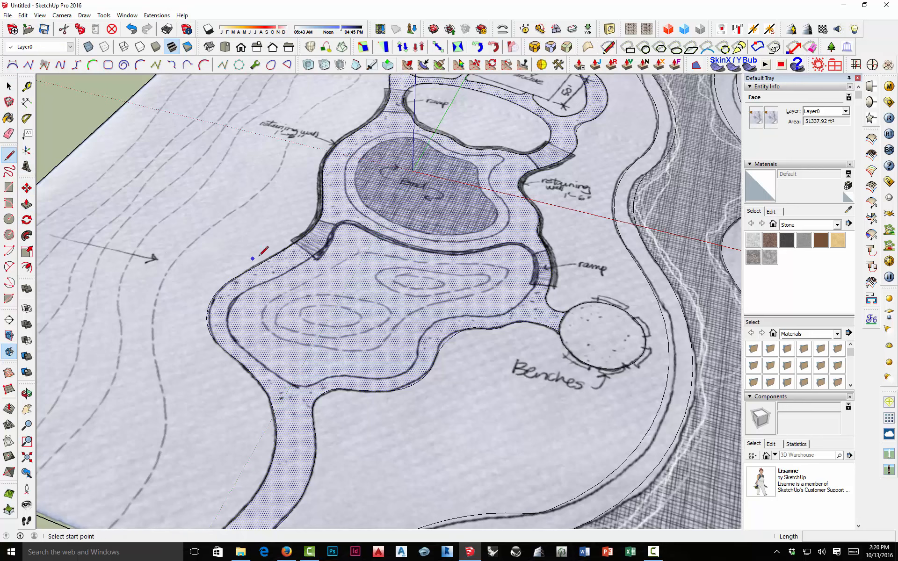
pyautogui.scroll(-3, 263, 251)
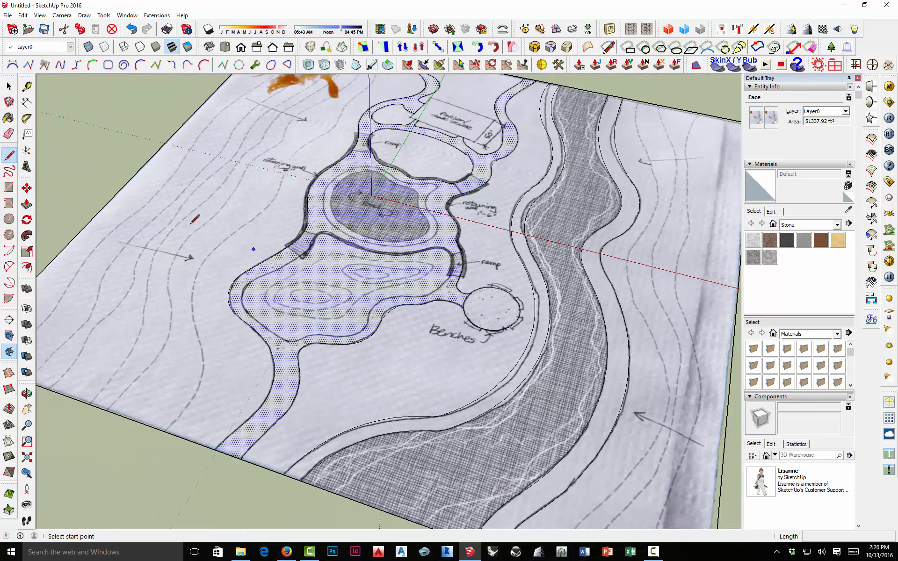
pyautogui.click(9, 267)
pyautogui.scroll(5, 276, 314)
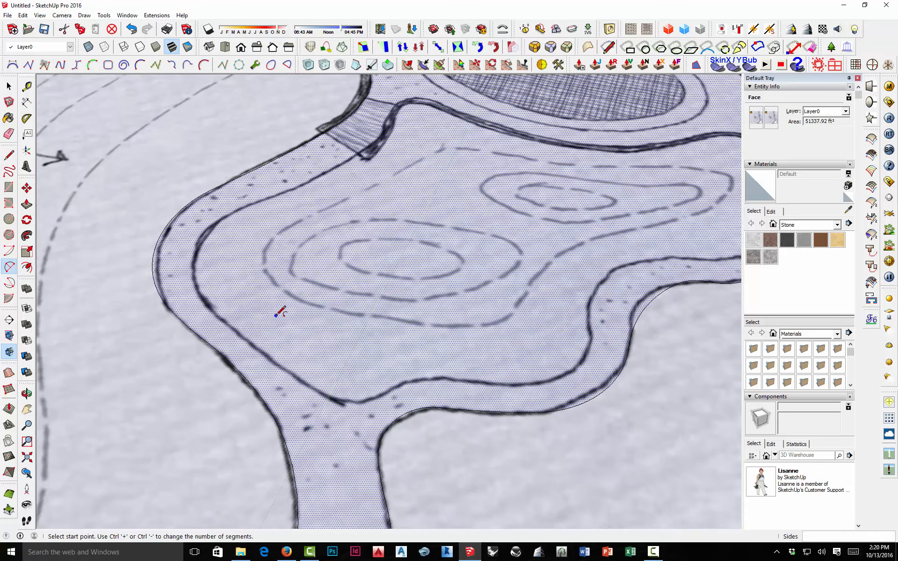
pyautogui.scroll(-2, 361, 331)
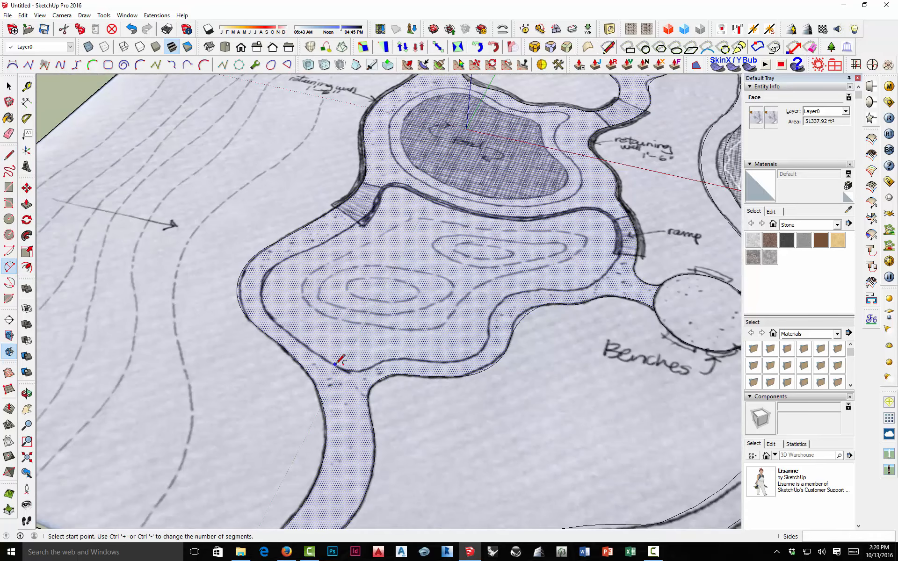
pyautogui.click(340, 369)
pyautogui.scroll(2, 274, 320)
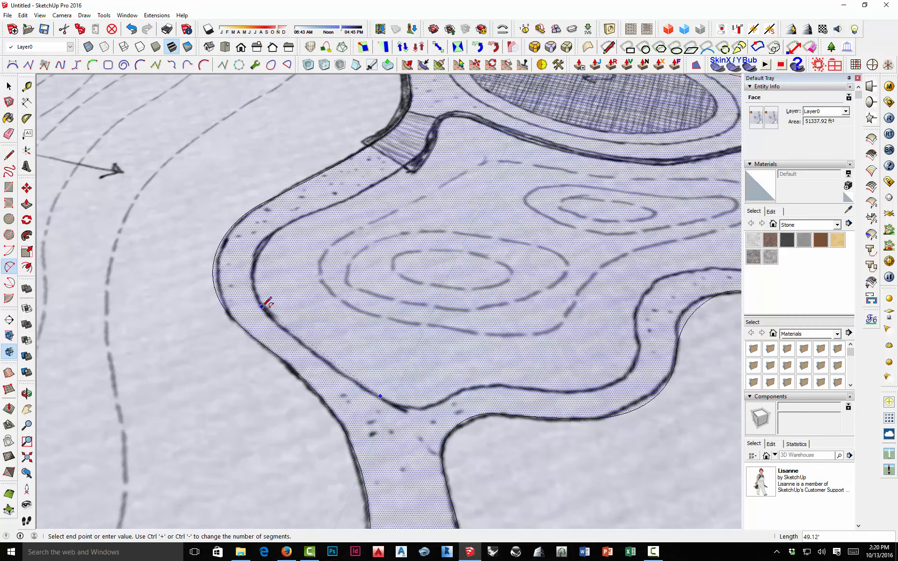
pyautogui.click(262, 307)
pyautogui.click(307, 337)
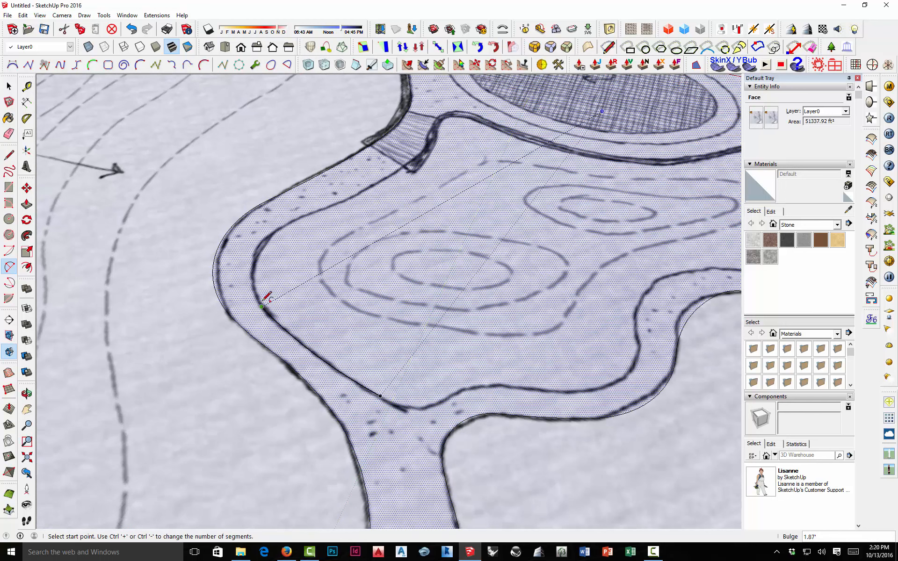
# Continue the mound area's edge around its outer bend and up to the ramp's corner with three successive tangent arcs.
pyautogui.click(261, 306)
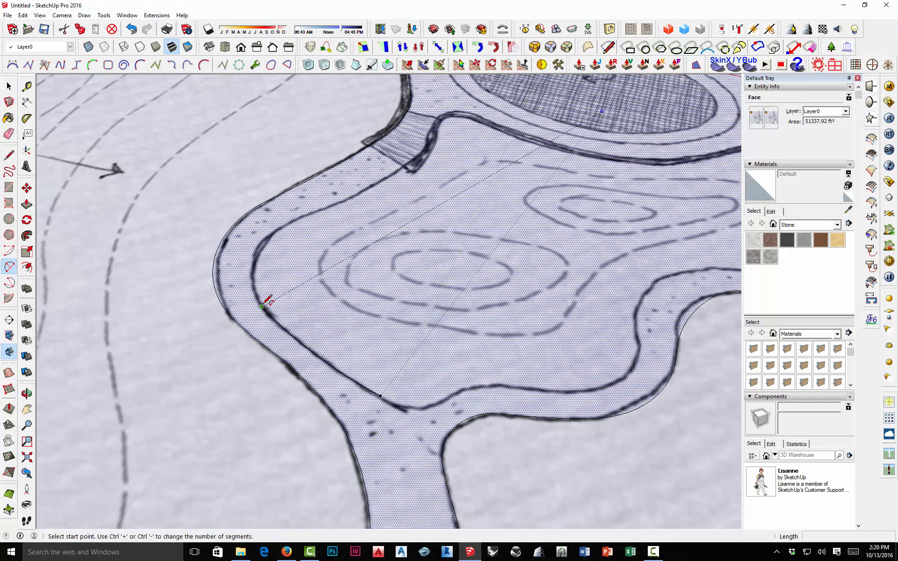
pyautogui.doubleClick(275, 231)
pyautogui.click(275, 231)
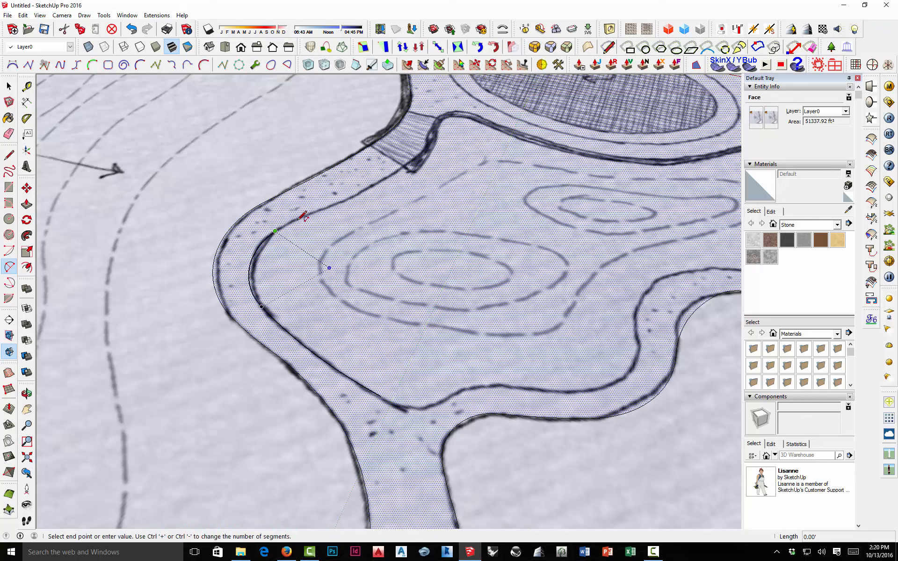
pyautogui.doubleClick(332, 204)
pyautogui.click(331, 205)
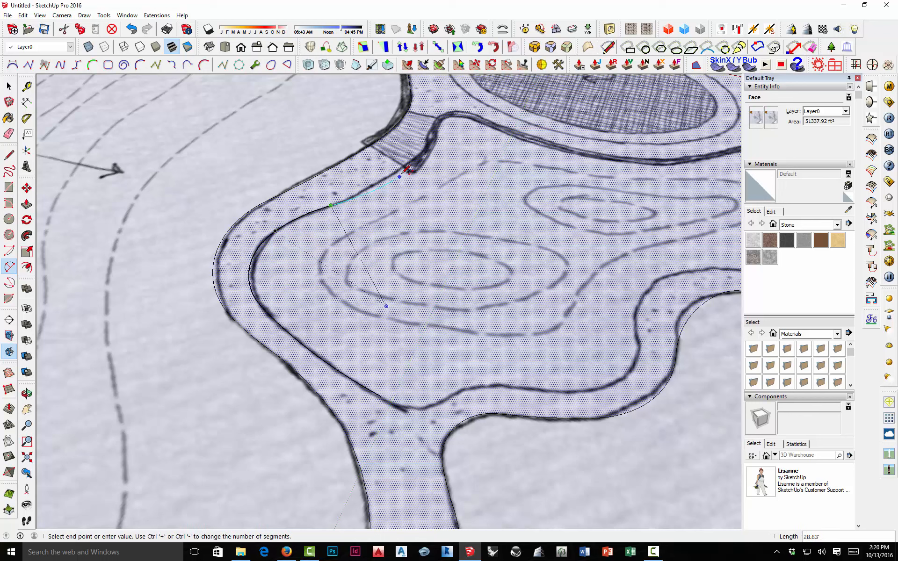
pyautogui.doubleClick(404, 166)
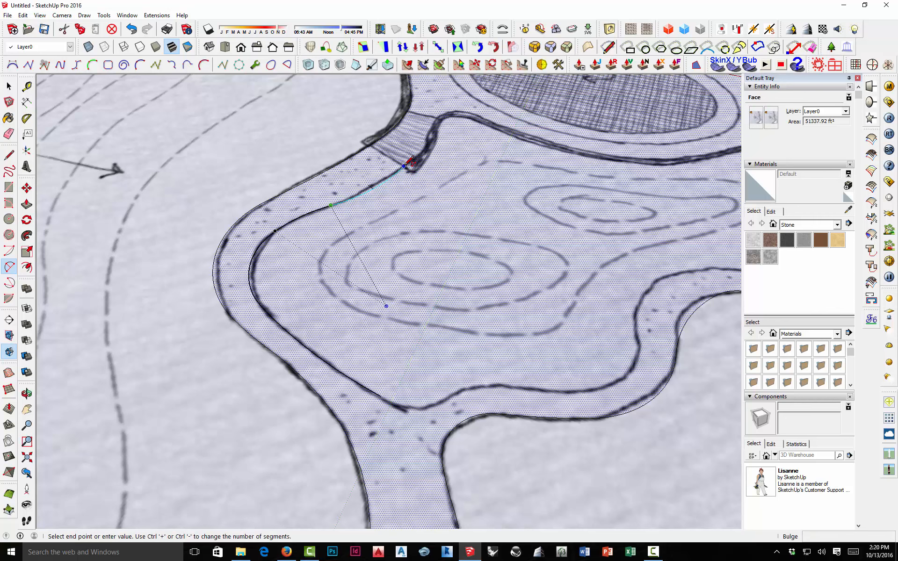
# Trace the first ramp's mound side with a tangent arc about 33' long and round its far corner with a short tangent arc.
pyautogui.scroll(5, 353, 282)
pyautogui.scroll(2, 354, 282)
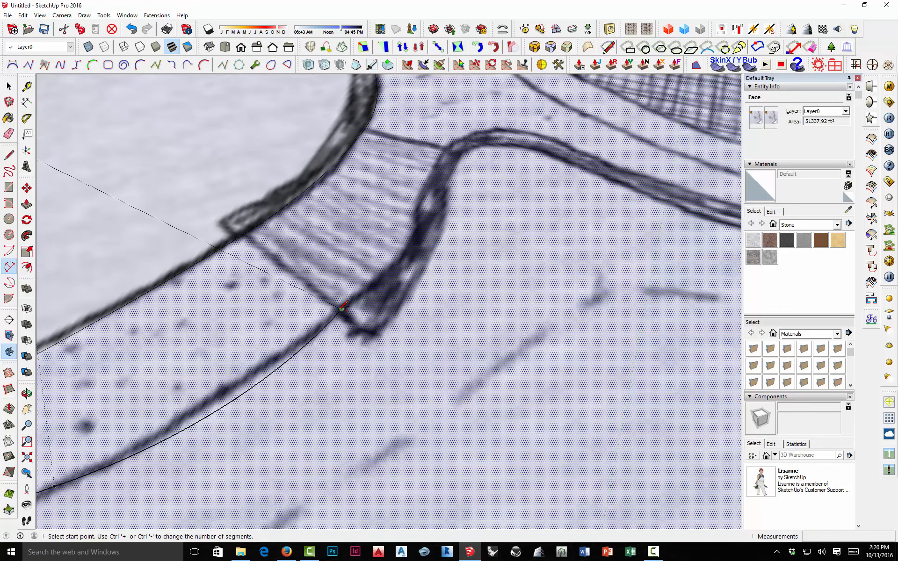
pyautogui.click(342, 309)
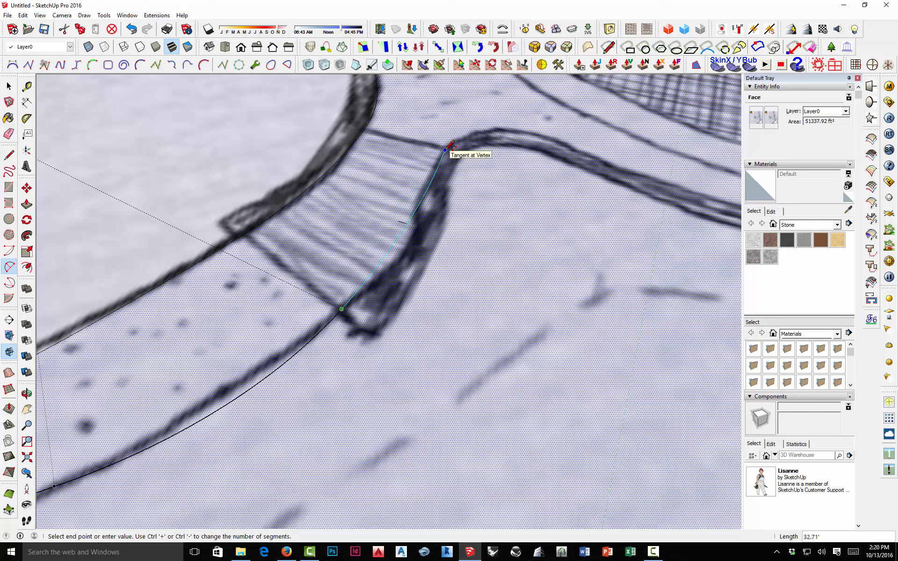
pyautogui.doubleClick(448, 144)
pyautogui.click(446, 149)
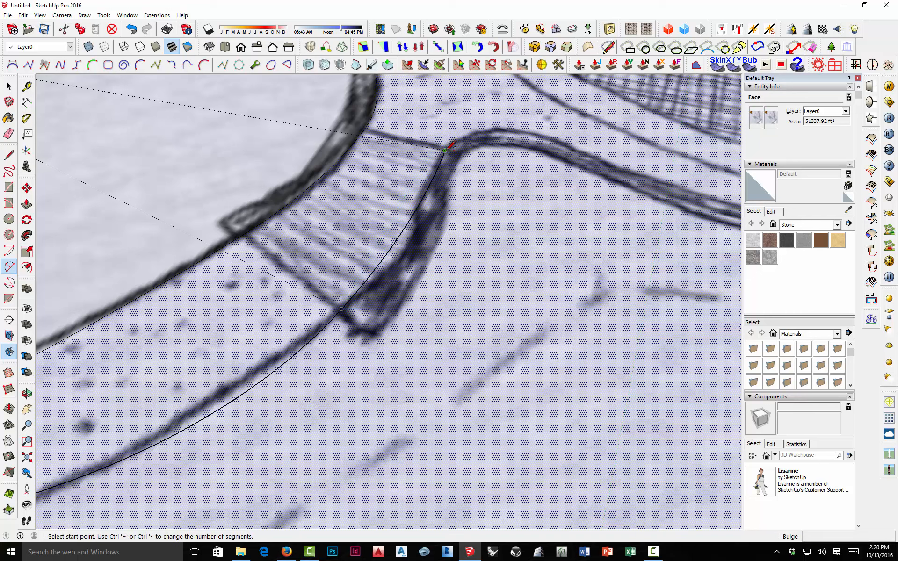
pyautogui.doubleClick(510, 130)
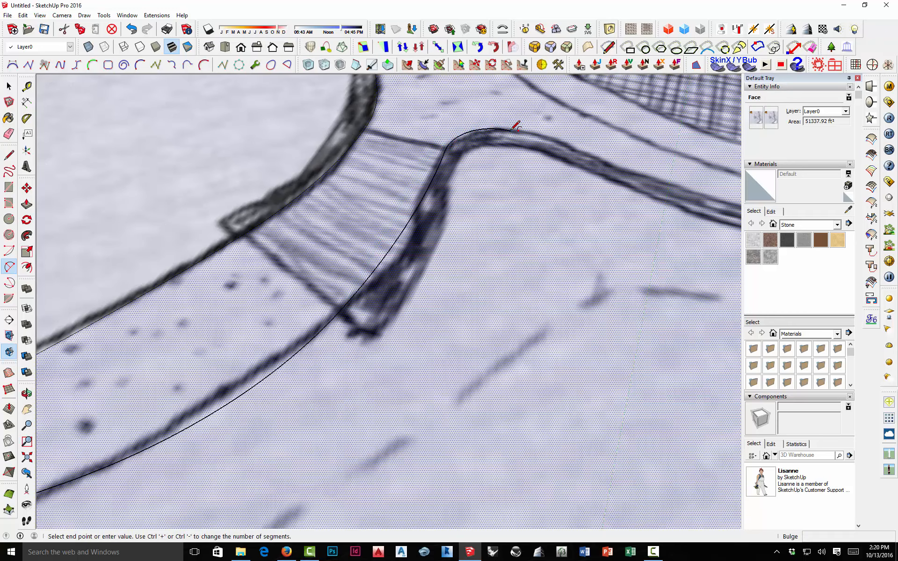
# Continue the mound area's edge along the wall beside the pond with two tangent arcs about 14' and 92' long.
pyautogui.click(510, 130)
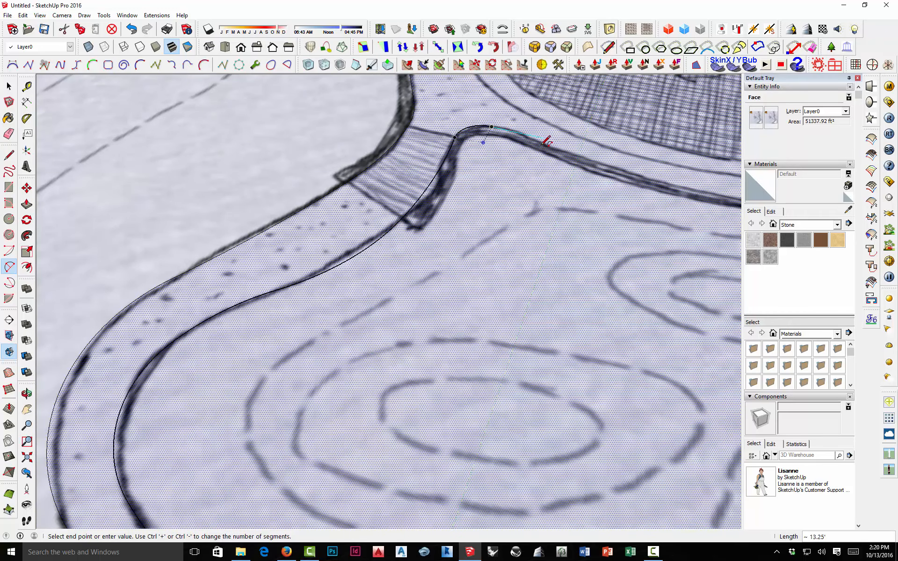
pyautogui.scroll(4, 546, 142)
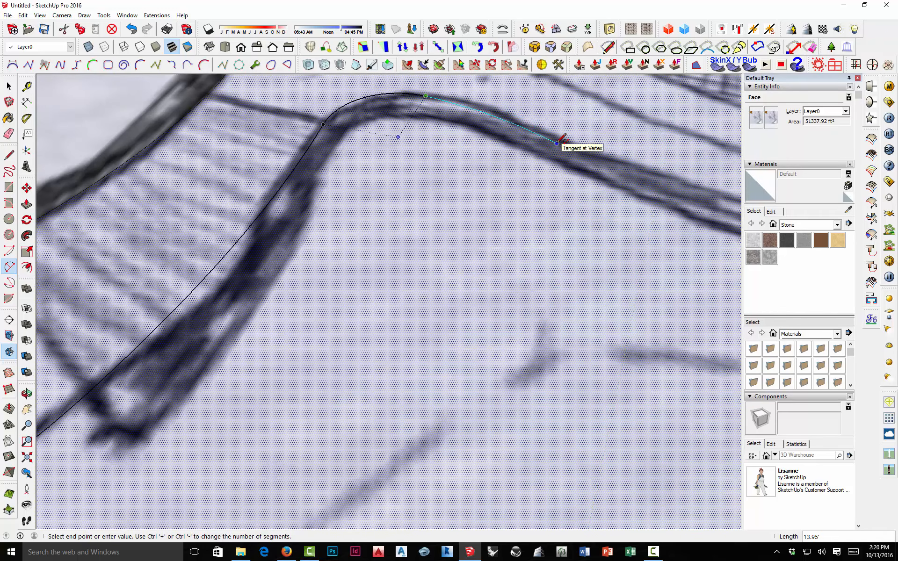
pyautogui.click(557, 143)
pyautogui.click(557, 142)
pyautogui.click(557, 142)
pyautogui.scroll(-6, 557, 143)
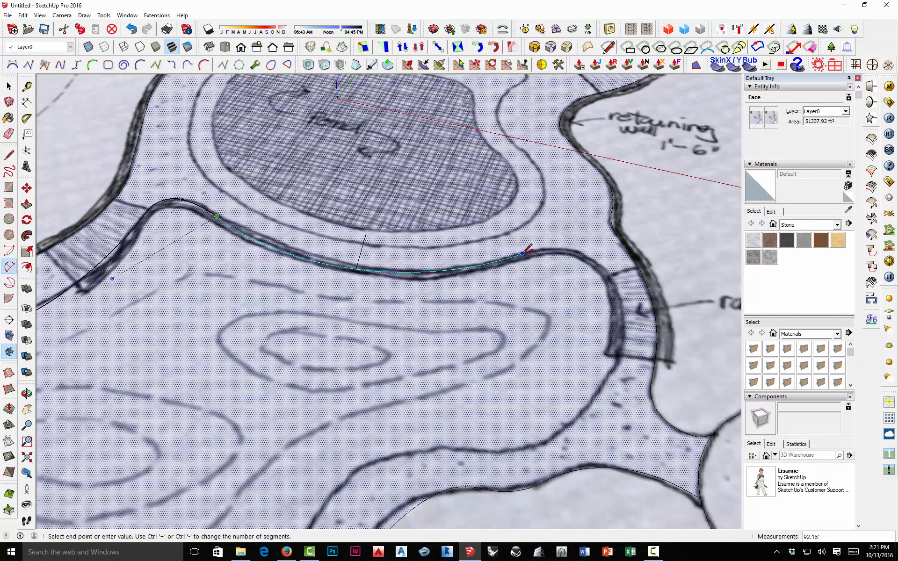
pyautogui.doubleClick(524, 253)
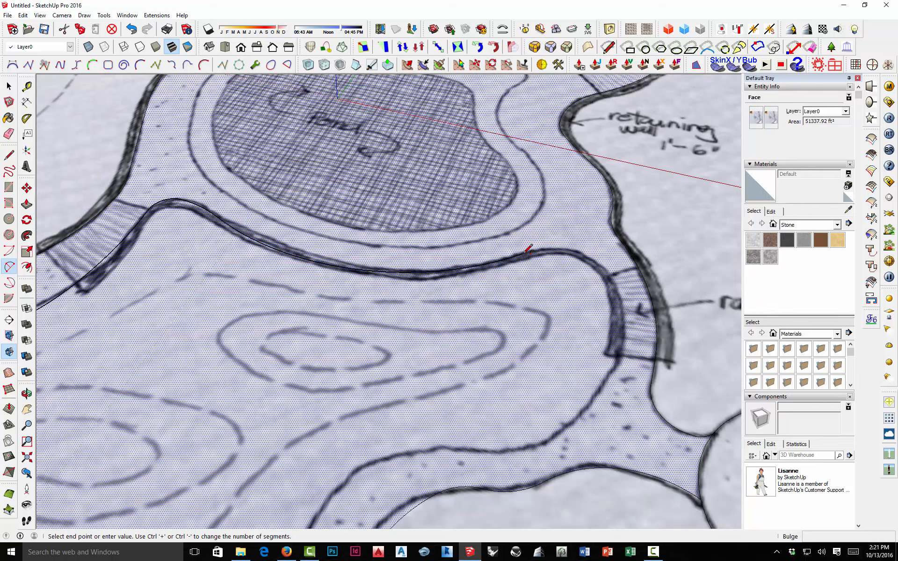
# Try an arc around the mound area's bend to the second ramp's corner and delete it.
pyautogui.doubleClick(618, 270)
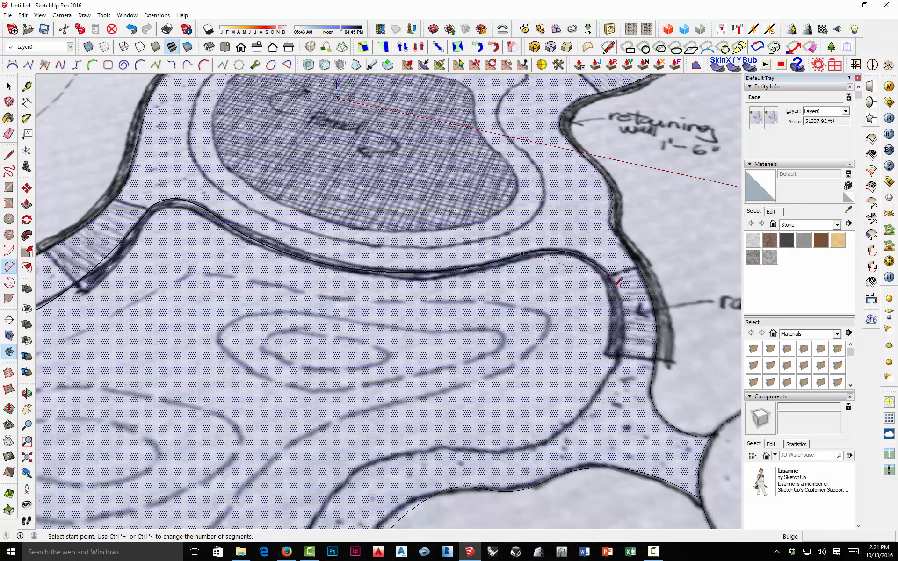
pyautogui.click(610, 276)
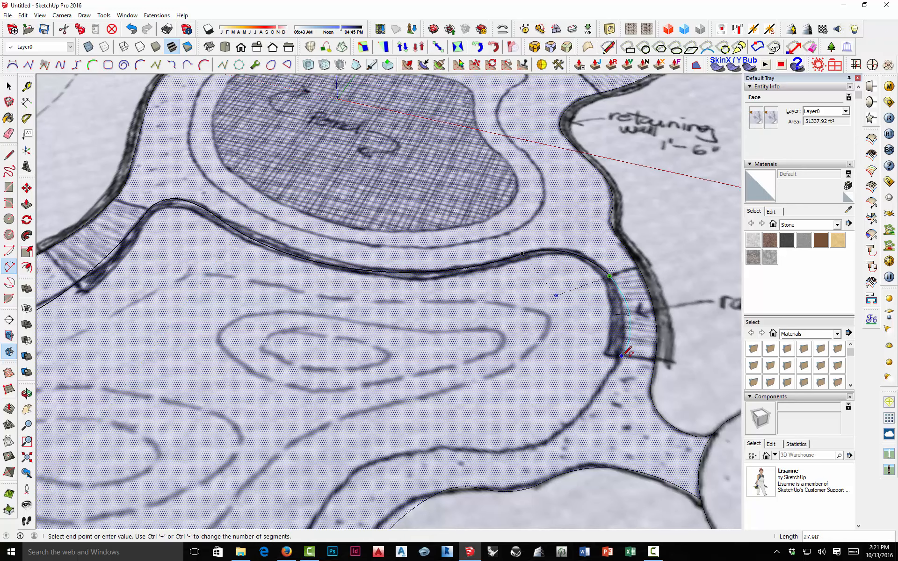
pyautogui.moveTo(627, 350); pyautogui.dragTo(293, 288, button='middle')
pyautogui.scroll(4, 299, 299)
pyautogui.press('space')
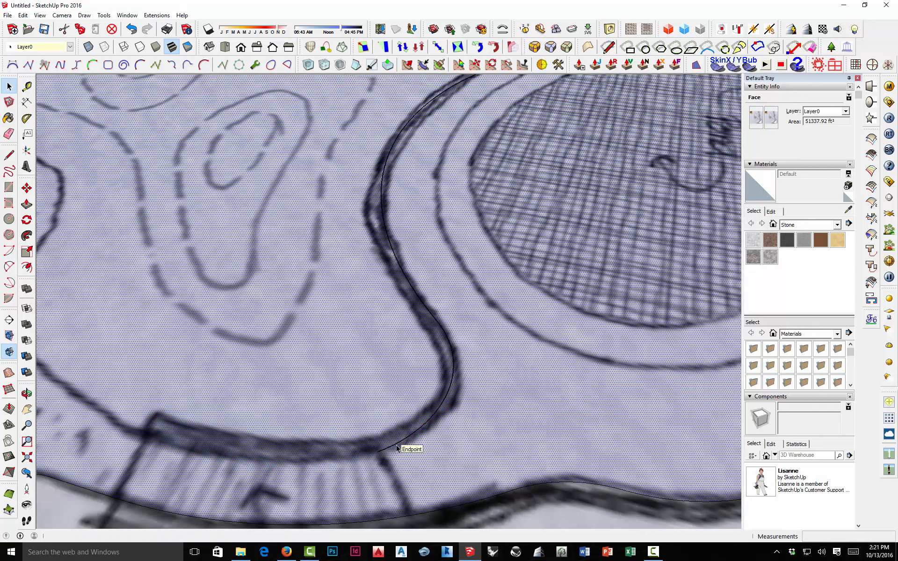
pyautogui.click(400, 441)
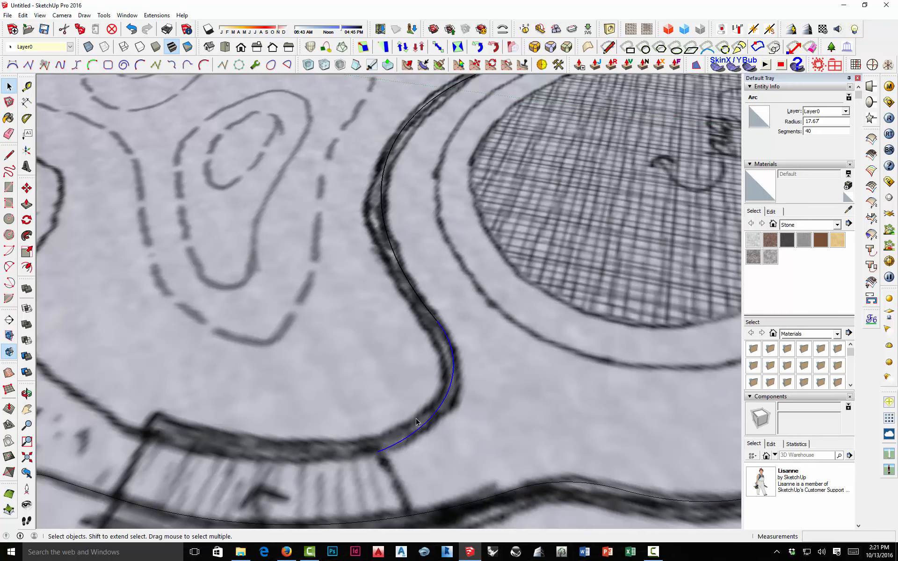
pyautogui.press('Delete')
# Redraw the bend arc to the second ramp's corner and trace the ramp's mound side with a tangent arc about 29' long.
pyautogui.press('a')
pyautogui.click(437, 321)
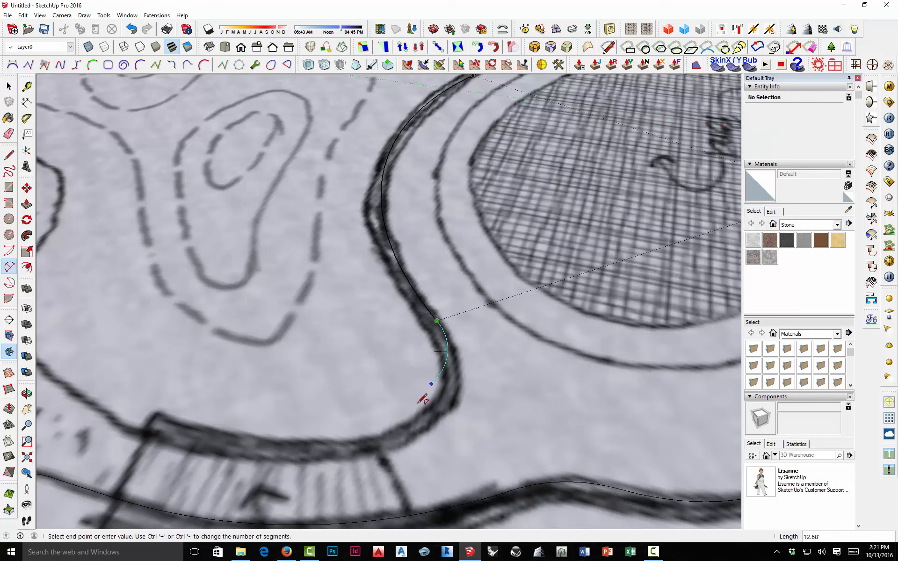
pyautogui.click(387, 440)
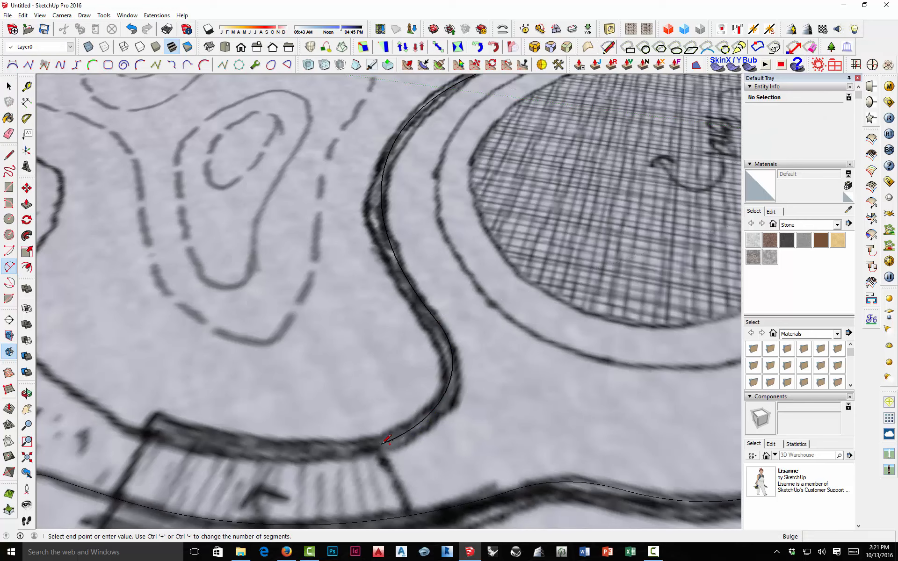
pyautogui.click(387, 440)
pyautogui.click(380, 444)
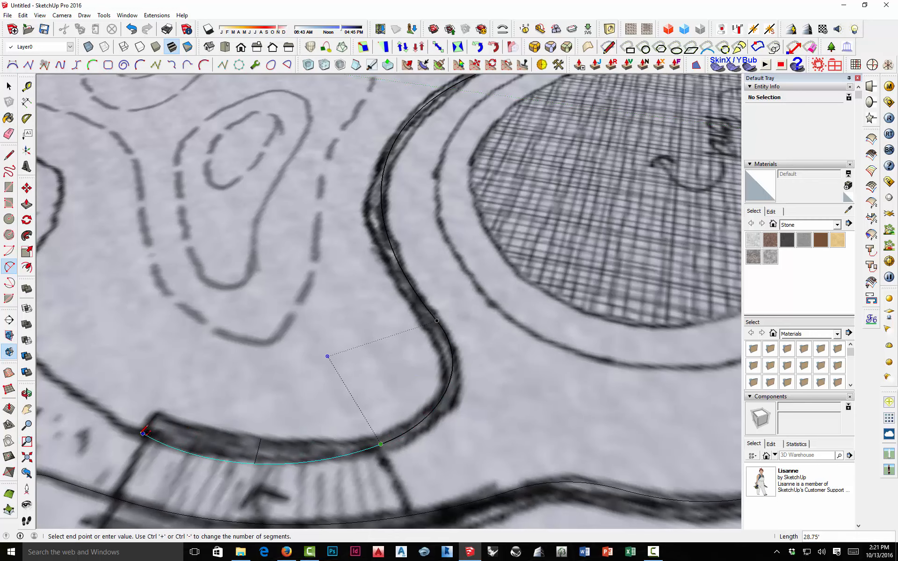
pyautogui.click(145, 438)
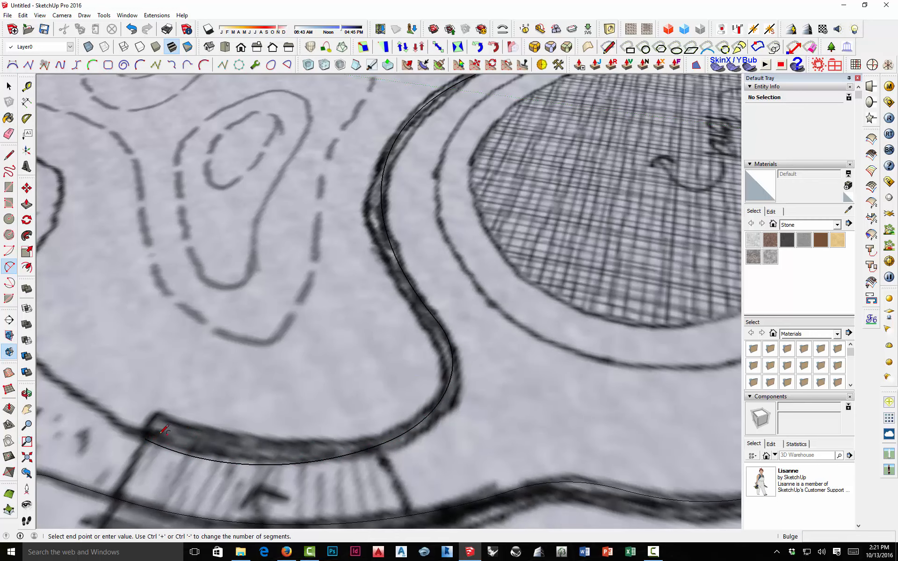
pyautogui.click(145, 438)
# Continue the mound area's edge from the second ramp along the path with two tangent arcs, the second about 26' long.
pyautogui.scroll(-2, 407, 413)
pyautogui.click(222, 427)
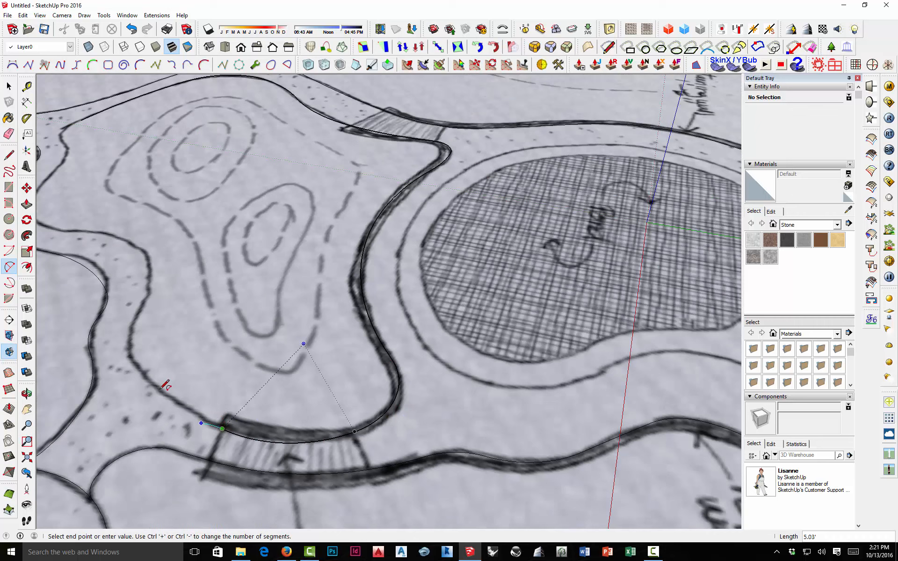
pyautogui.click(143, 374)
pyautogui.click(143, 374)
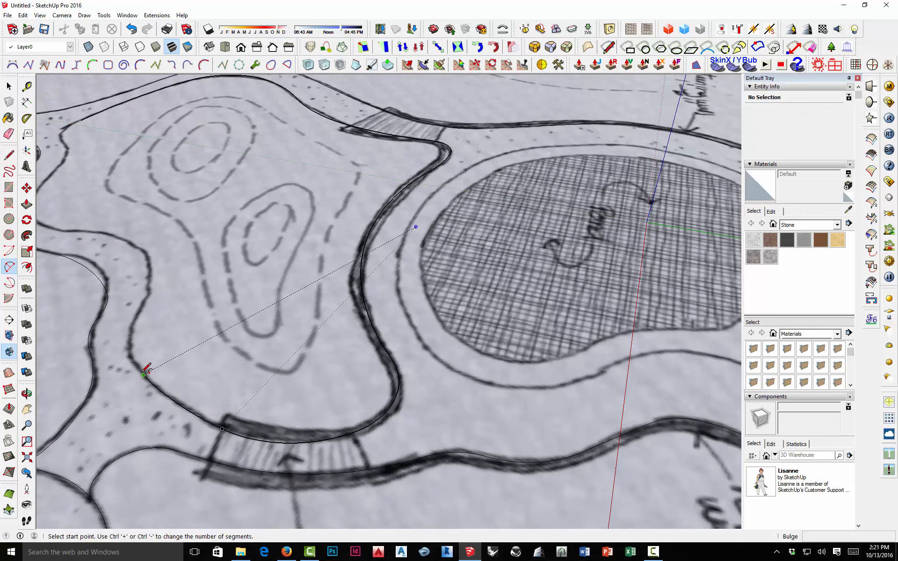
pyautogui.click(144, 374)
pyautogui.moveTo(141, 320); pyautogui.dragTo(411, 375, button='middle')
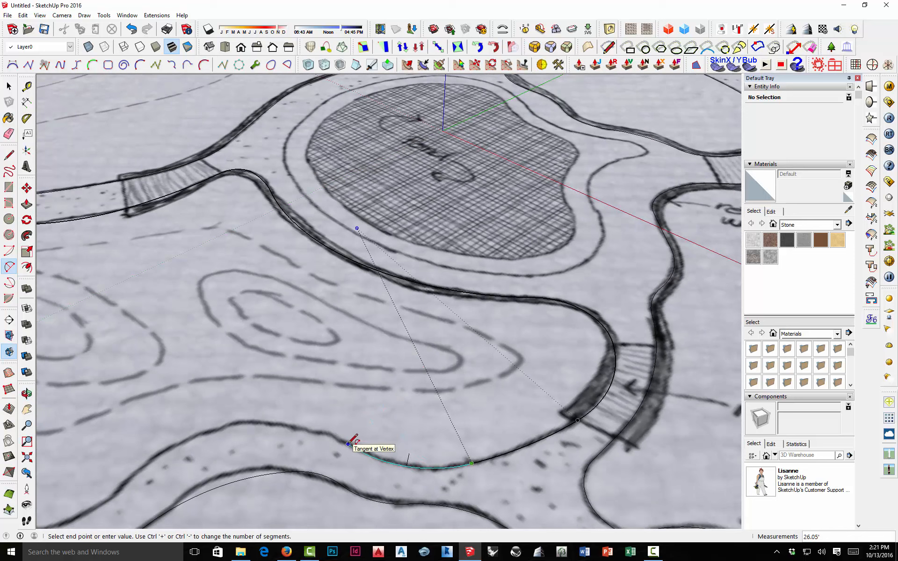
pyautogui.doubleClick(358, 444)
# Trace the path-side crest of the mound area with a tangent arc and extend it with a nearly straight arc about 12' long.
pyautogui.click(348, 444)
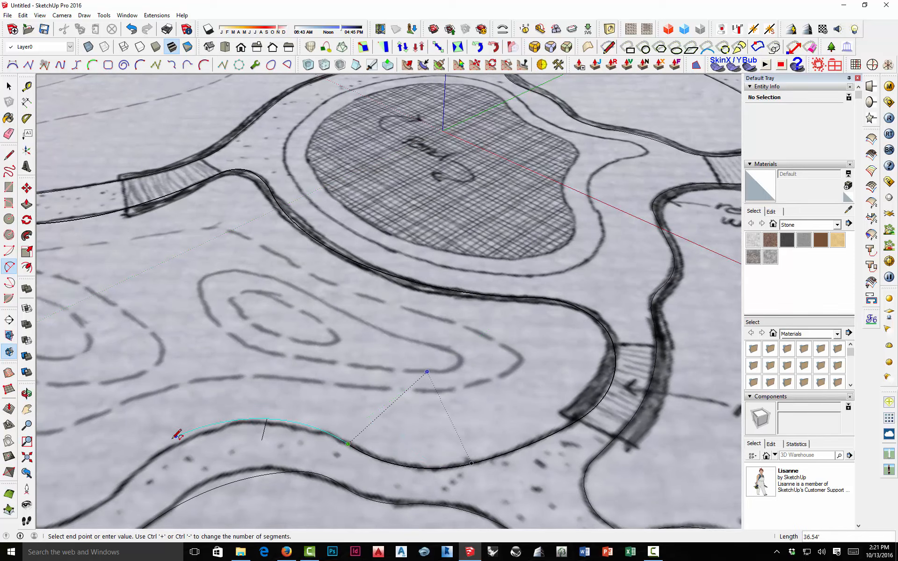
pyautogui.doubleClick(150, 462)
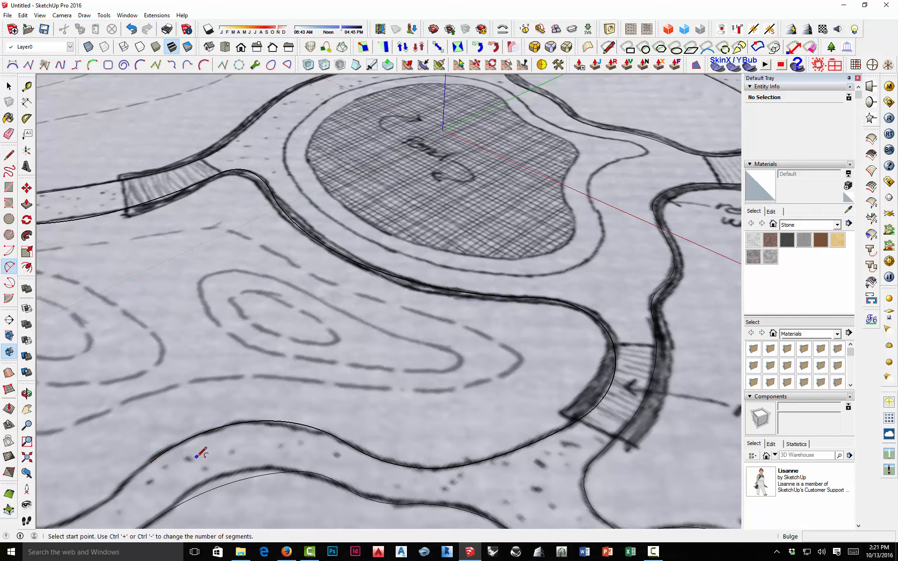
pyautogui.moveTo(196, 451); pyautogui.dragTo(446, 348, button='middle')
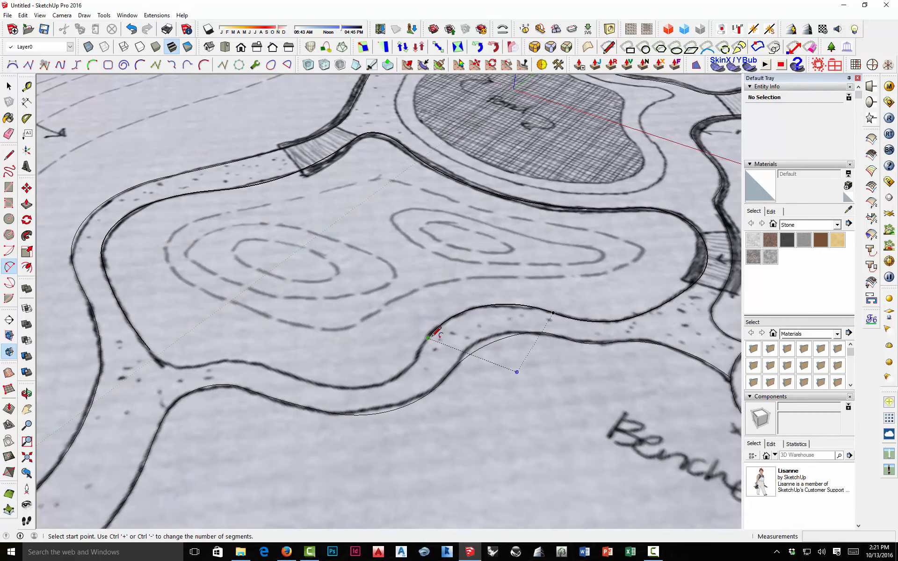
pyautogui.scroll(3, 430, 337)
pyautogui.click(433, 335)
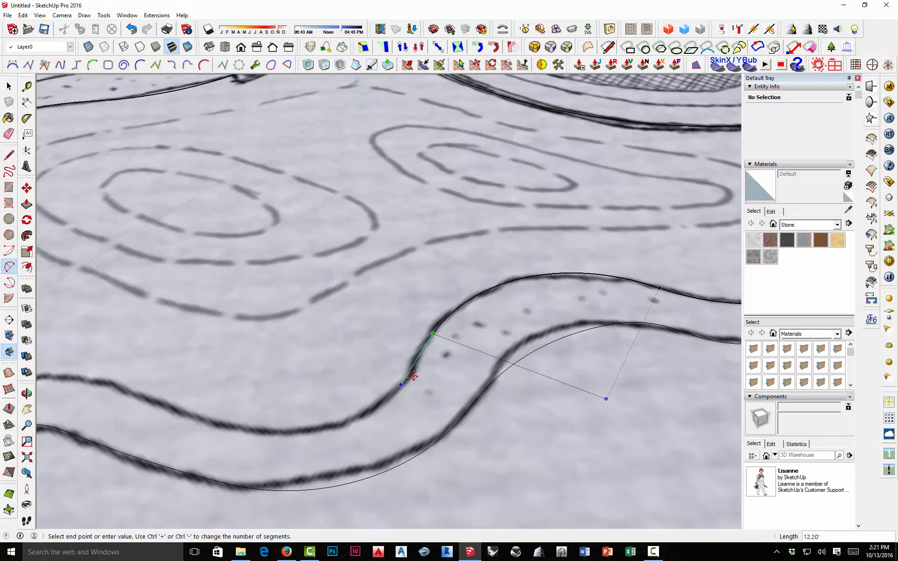
pyautogui.moveTo(409, 371); pyautogui.dragTo(344, 357, button='middle')
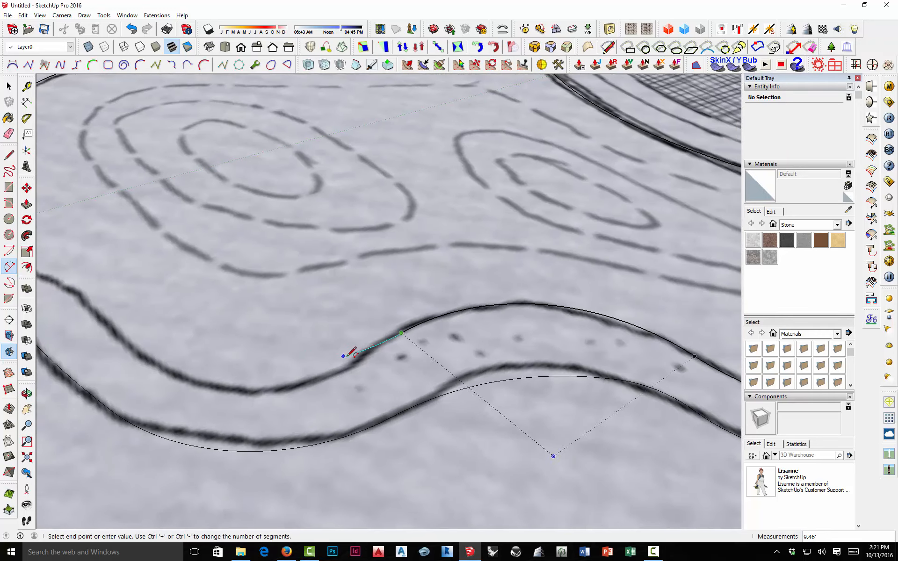
pyautogui.scroll(2, 343, 357)
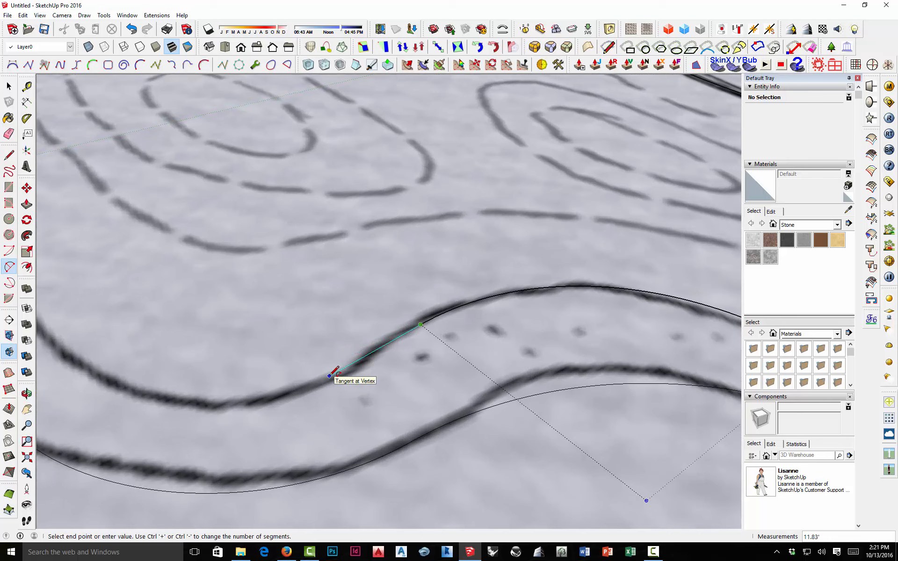
pyautogui.click(329, 376)
# Trace the mound area's outward path-side bend with two further tangent arcs.
pyautogui.scroll(-3, 323, 374)
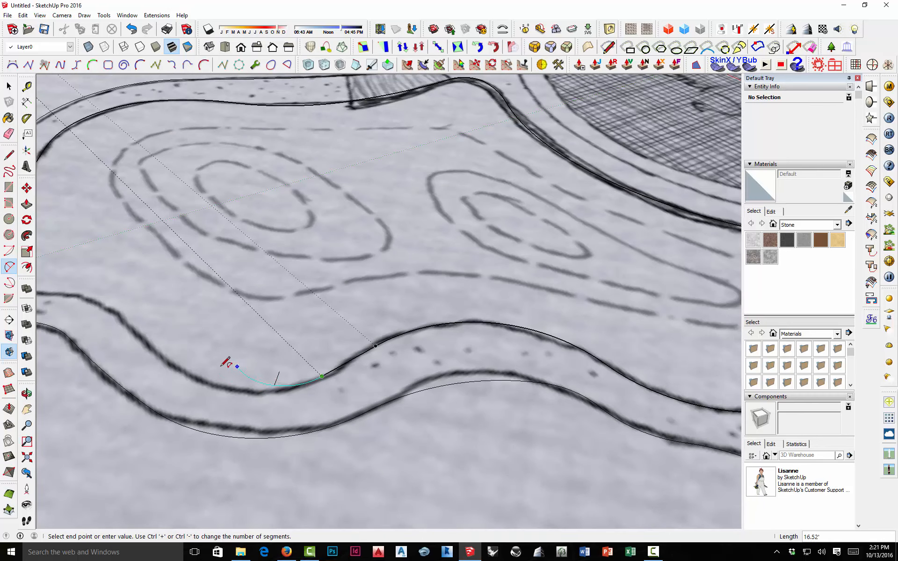
pyautogui.click(207, 384)
pyautogui.click(206, 384)
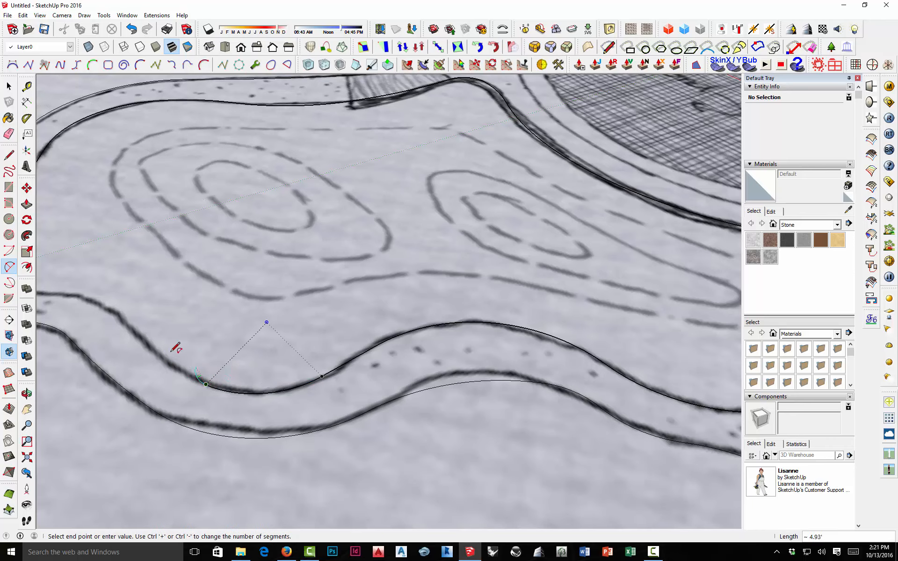
pyautogui.doubleClick(125, 322)
# Trace the mound area's edge toward the path junction with a tangent arc about 19' long and another arc around the junction corner.
pyautogui.keyDown('shift'); pyautogui.moveTo(115, 315); pyautogui.dragTo(431, 368, button='middle'); pyautogui.keyUp('shift')
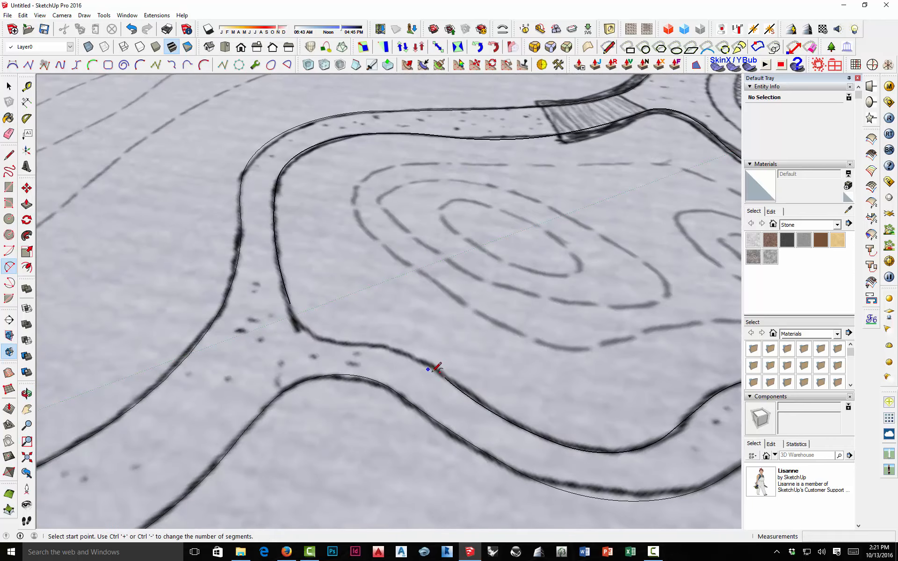
pyautogui.click(444, 377)
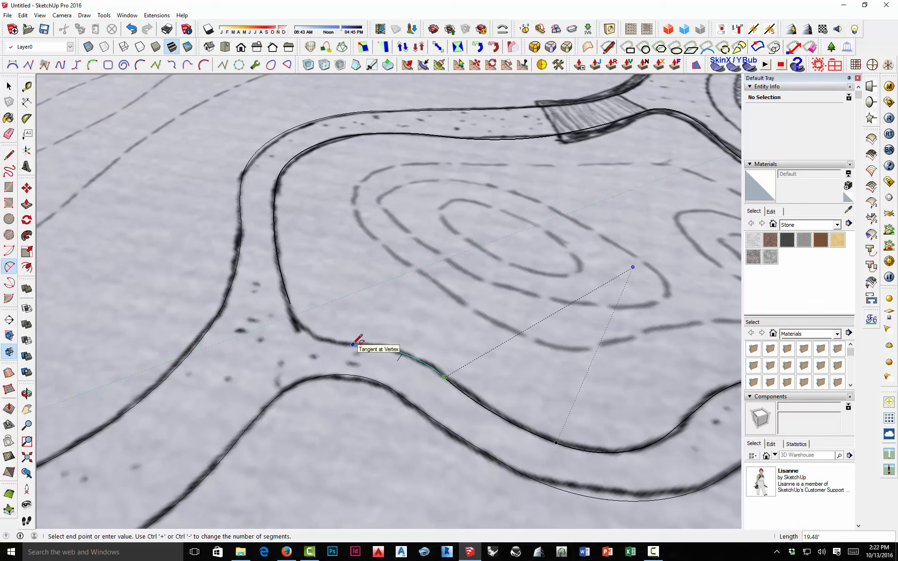
pyautogui.doubleClick(354, 344)
pyautogui.click(353, 344)
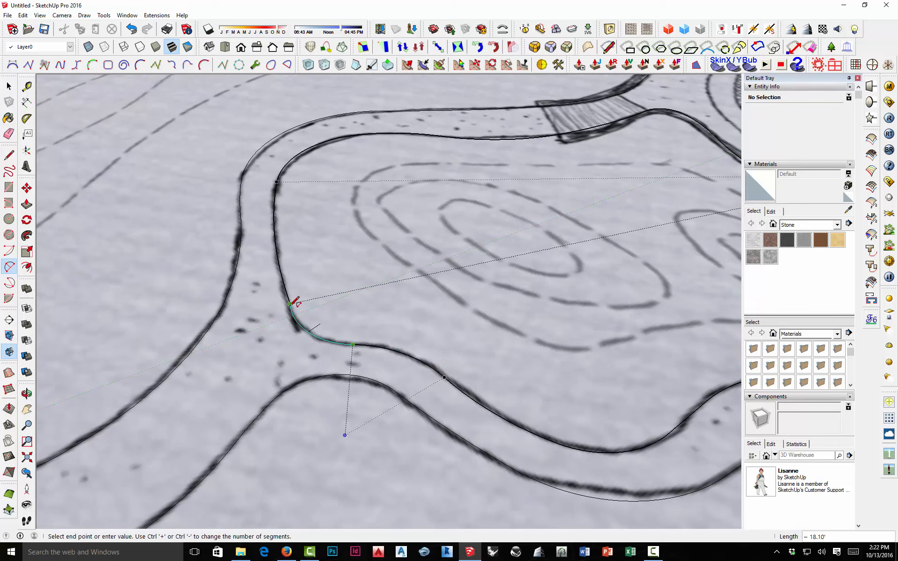
pyautogui.doubleClick(305, 329)
# Close the mound area's outline at the path junction with an arc about 6.5' long and a straight line about 2.5' long.
pyautogui.moveTo(297, 301); pyautogui.dragTo(649, 368, button='middle')
pyautogui.scroll(2, 511, 367)
pyautogui.click(489, 332)
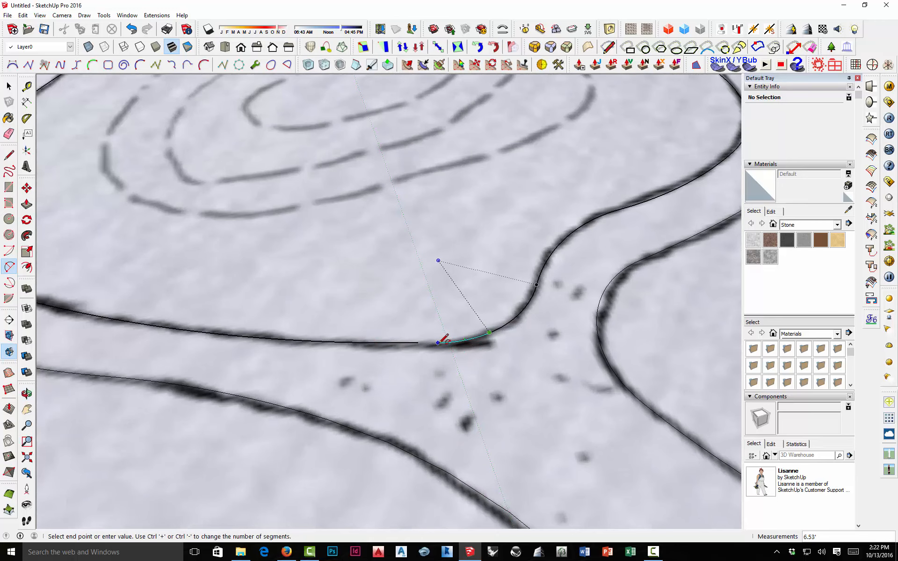
pyautogui.click(438, 343)
pyautogui.click(441, 339)
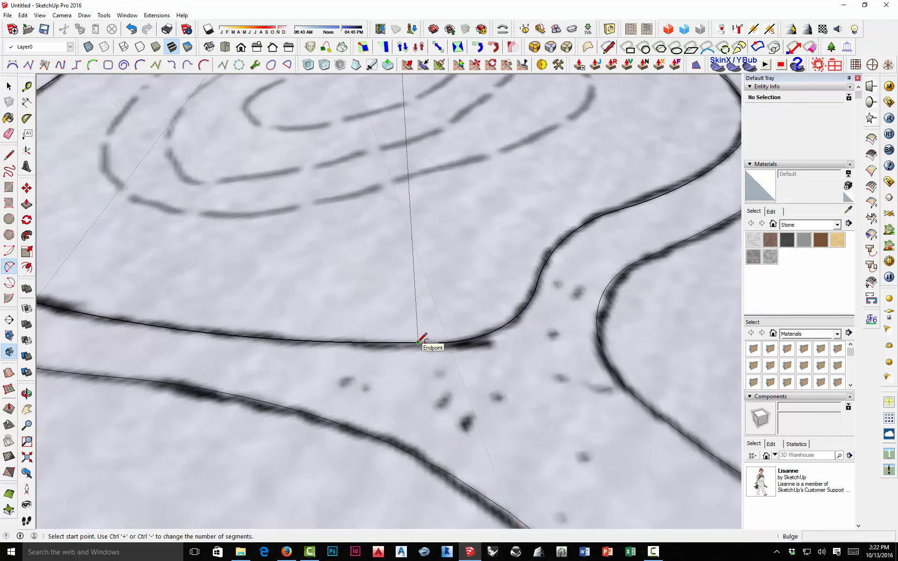
pyautogui.press('l')
pyautogui.click(418, 342)
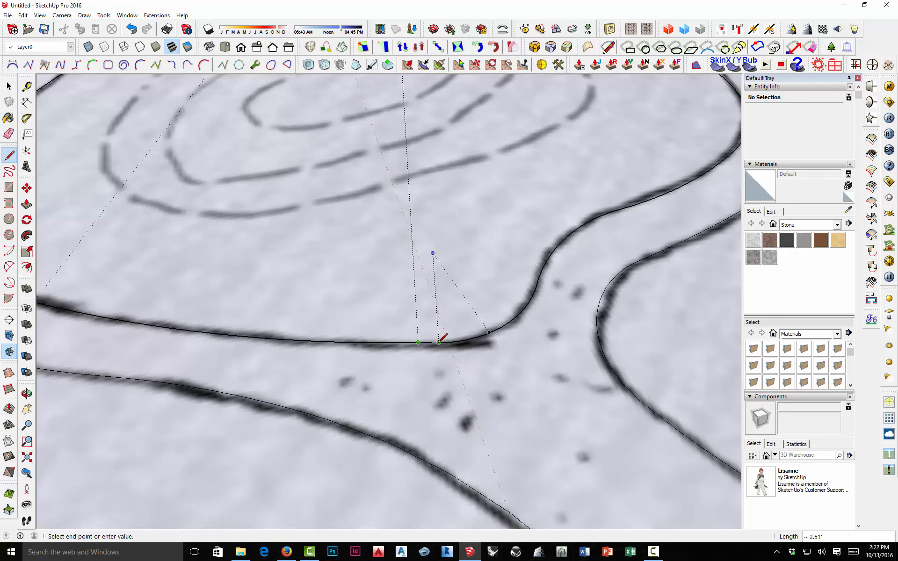
pyautogui.click(439, 342)
# Select the enclosed mound area and its surroundings in turn to check that the mound area is a separate face.
pyautogui.scroll(-5, 452, 348)
pyautogui.press('space')
pyautogui.click(421, 324)
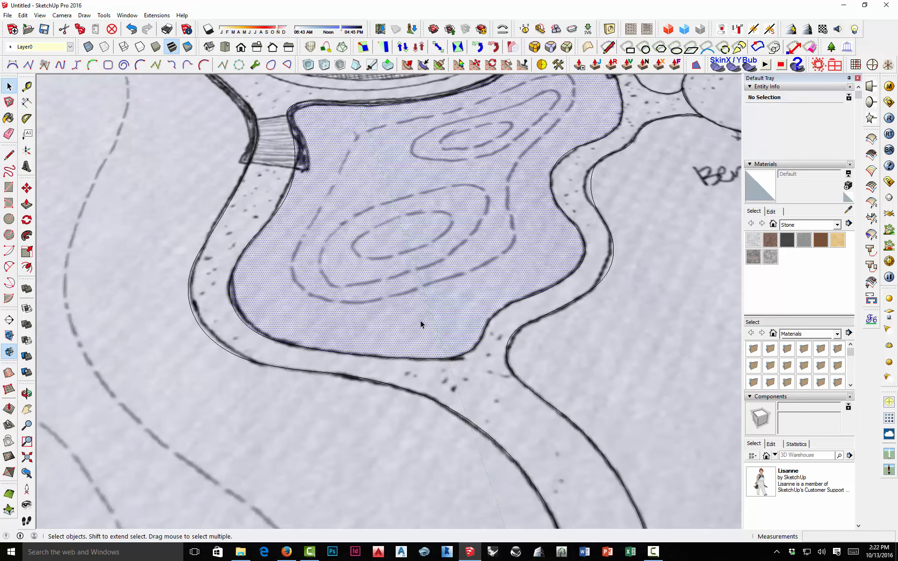
pyautogui.scroll(-4, 395, 348)
pyautogui.moveTo(432, 322)
pyautogui.mouseDown(button='middle')
pyautogui.moveTo(434, 309)
pyautogui.moveTo(403, 288)
pyautogui.mouseUp(button='middle')
pyautogui.click(486, 285)
pyautogui.click(405, 293)
pyautogui.moveTo(468, 334); pyautogui.dragTo(374, 365, button='middle')
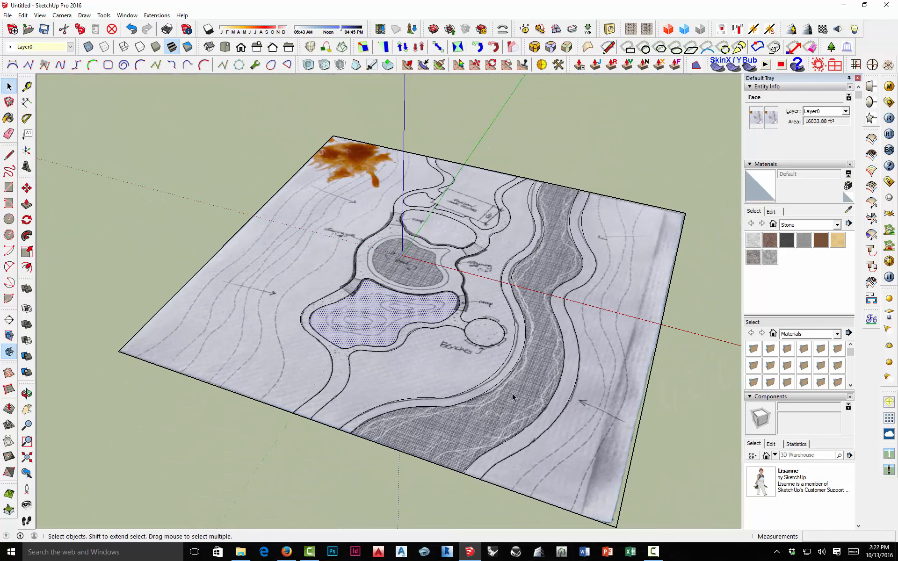
# Select the lawn, the mound area and the connected path around the pond in turn to check their faces.
pyautogui.click(476, 188)
pyautogui.click(443, 229)
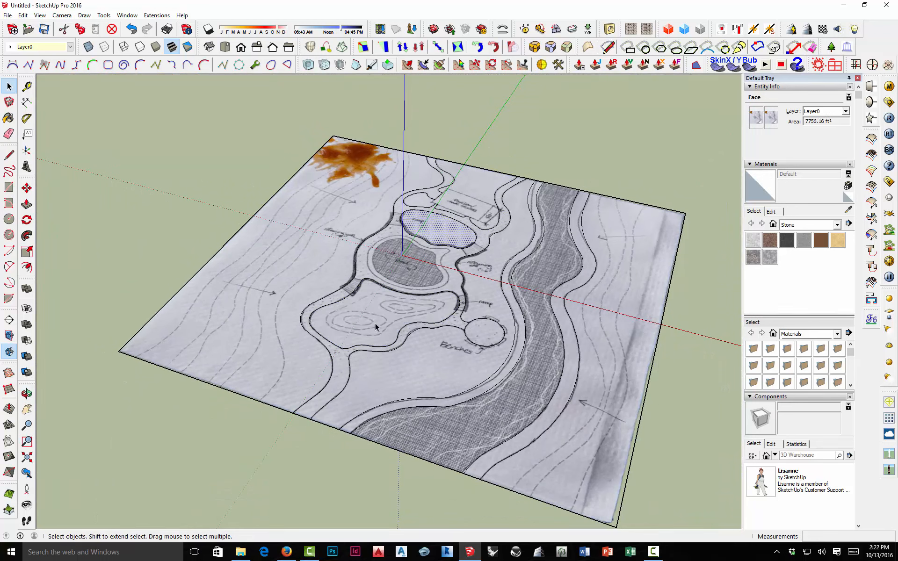
pyautogui.click(376, 323)
pyautogui.click(399, 257)
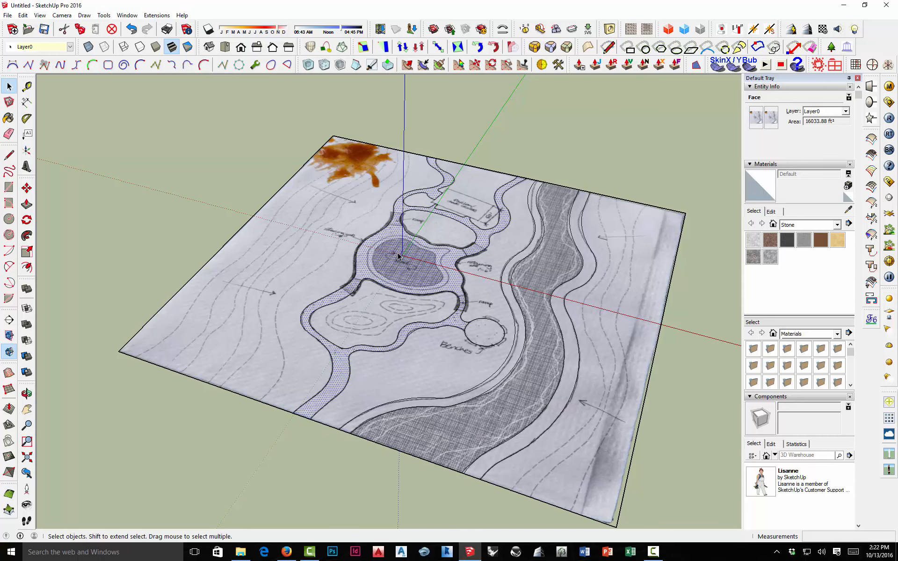
# Close off the hatched ramp beside the mound area with straight lines about 18' and 13' long across its ends, and select its face.
pyautogui.scroll(8, 341, 271)
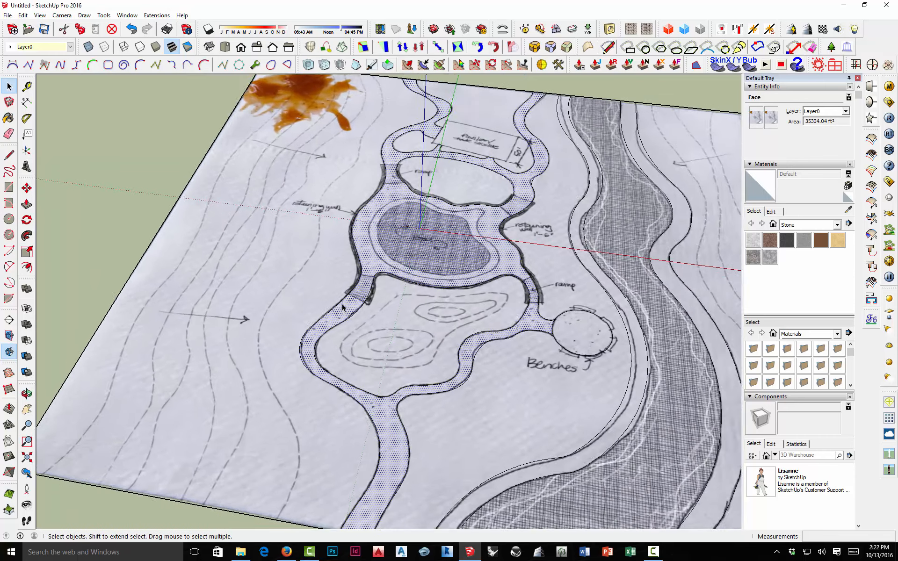
pyautogui.press('l')
pyautogui.scroll(6, 349, 292)
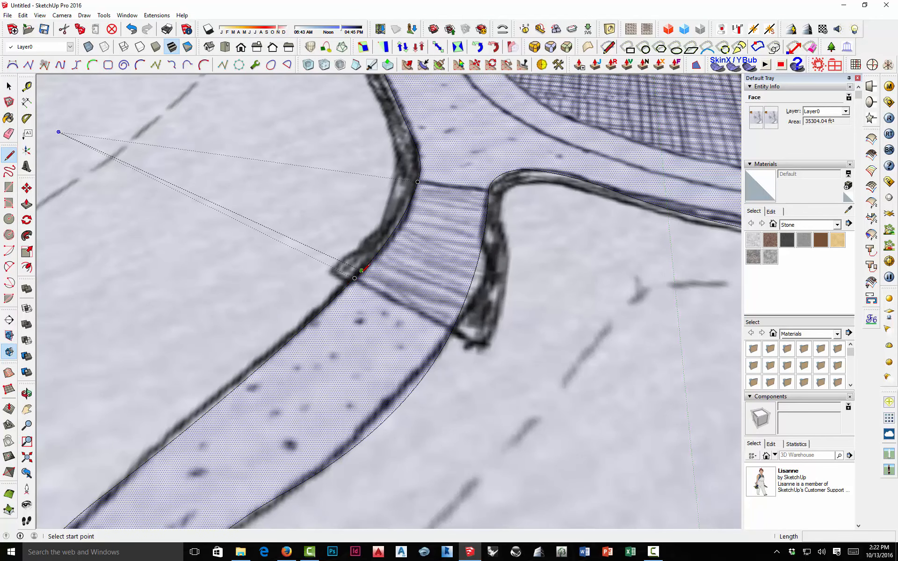
pyautogui.click(354, 278)
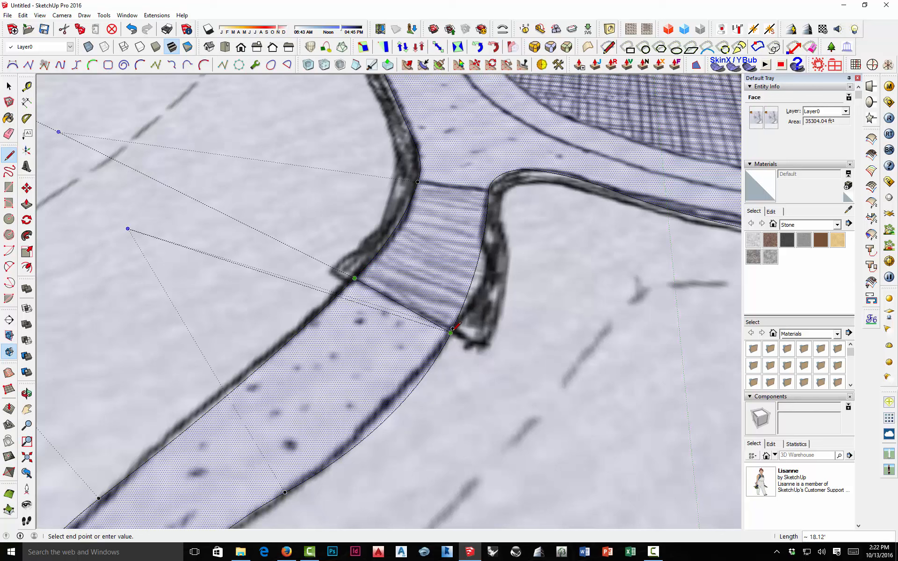
pyautogui.click(453, 328)
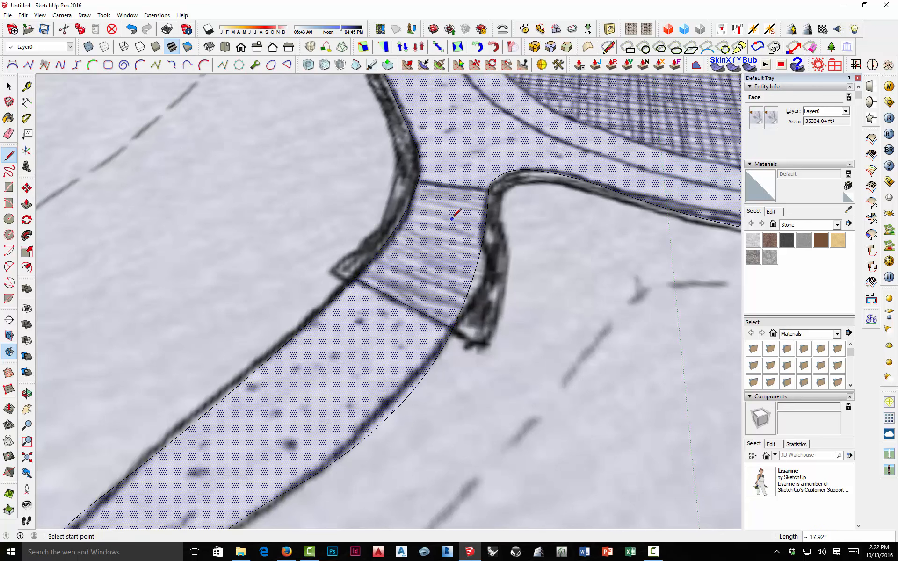
pyautogui.click(418, 181)
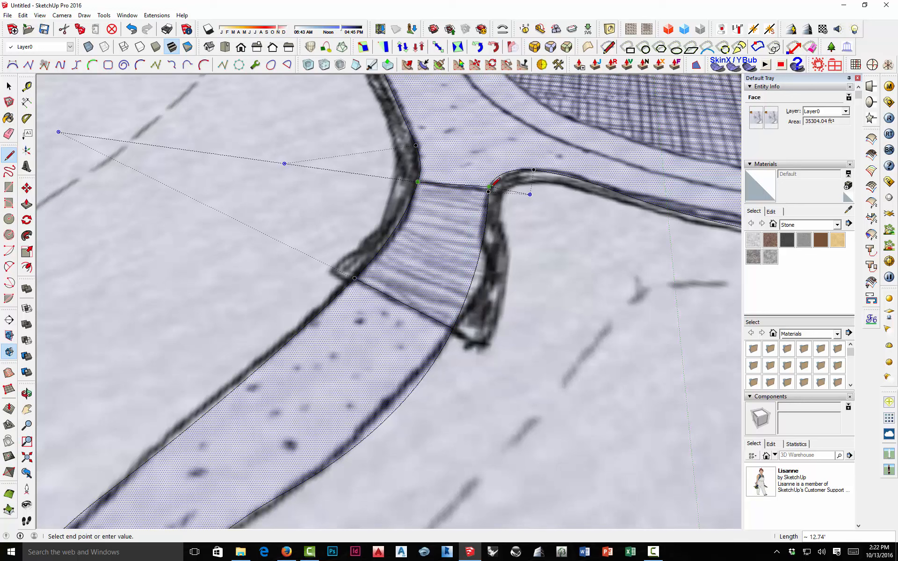
pyautogui.click(489, 188)
pyautogui.scroll(-2, 452, 200)
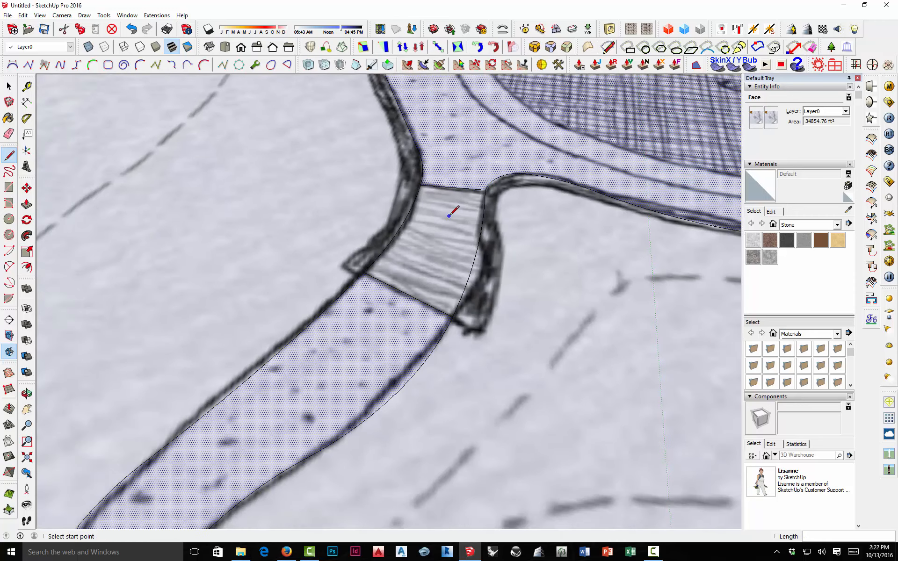
pyautogui.press('space')
pyautogui.click(412, 244)
# Close off the ramp near the round bench area with a straight line across each end, and select its face.
pyautogui.scroll(-5, 412, 243)
pyautogui.moveTo(412, 243)
pyautogui.mouseDown(button='middle')
pyautogui.moveTo(551, 242)
pyautogui.moveTo(248, 337)
pyautogui.moveTo(177, 316)
pyautogui.mouseUp(button='middle')
pyautogui.scroll(5, 384, 275)
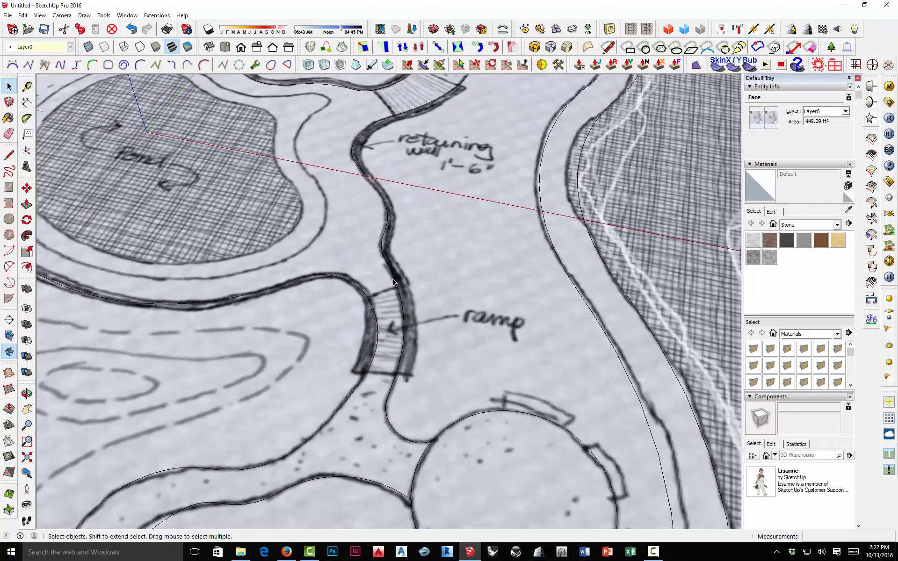
pyautogui.press('l')
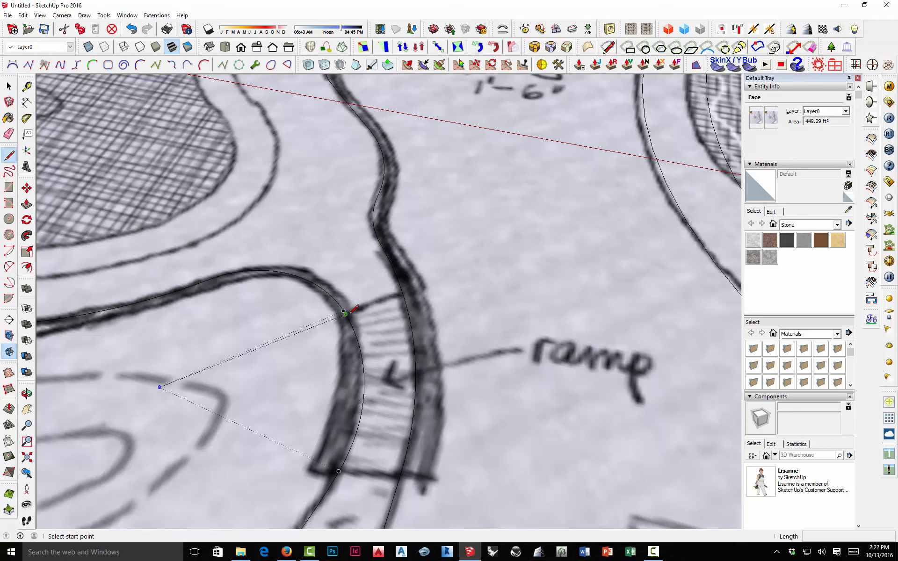
pyautogui.click(344, 311)
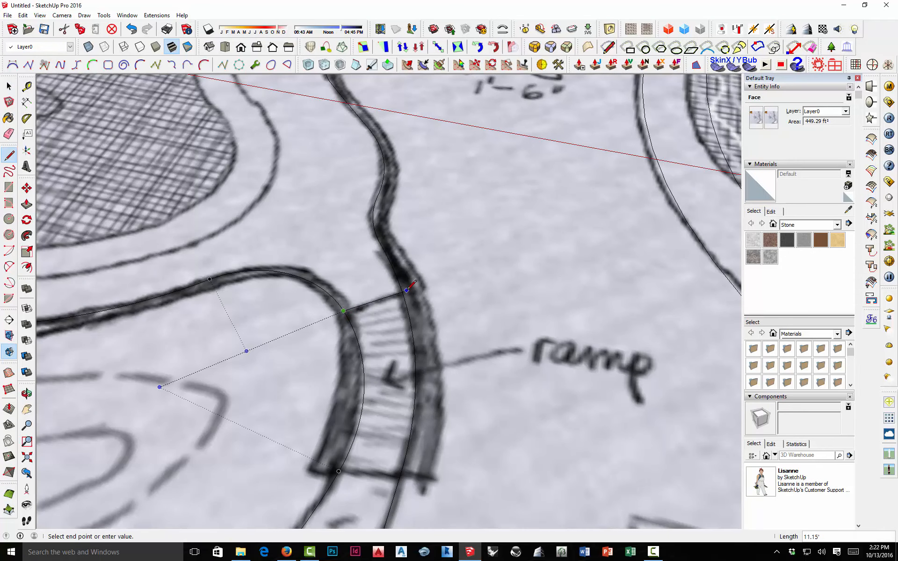
pyautogui.click(402, 291)
pyautogui.scroll(5, 373, 391)
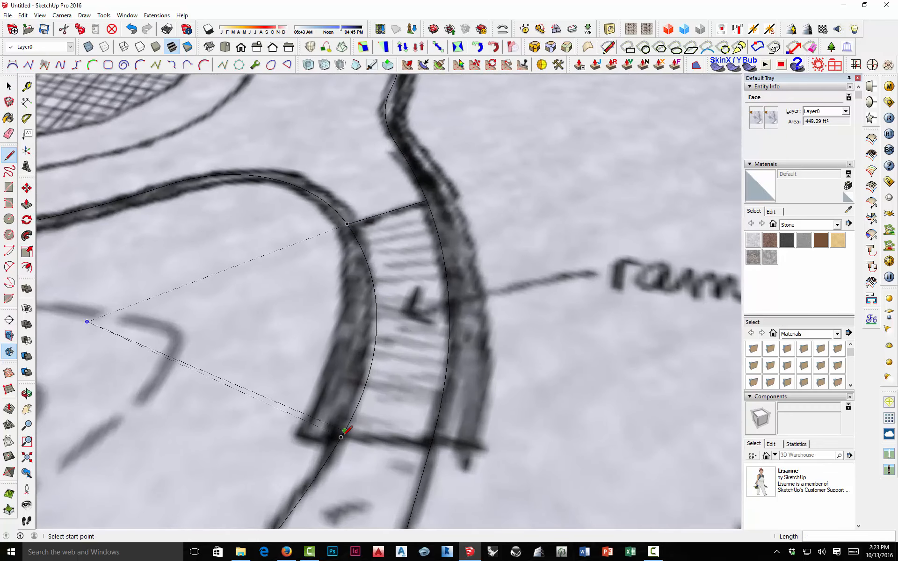
pyautogui.click(341, 437)
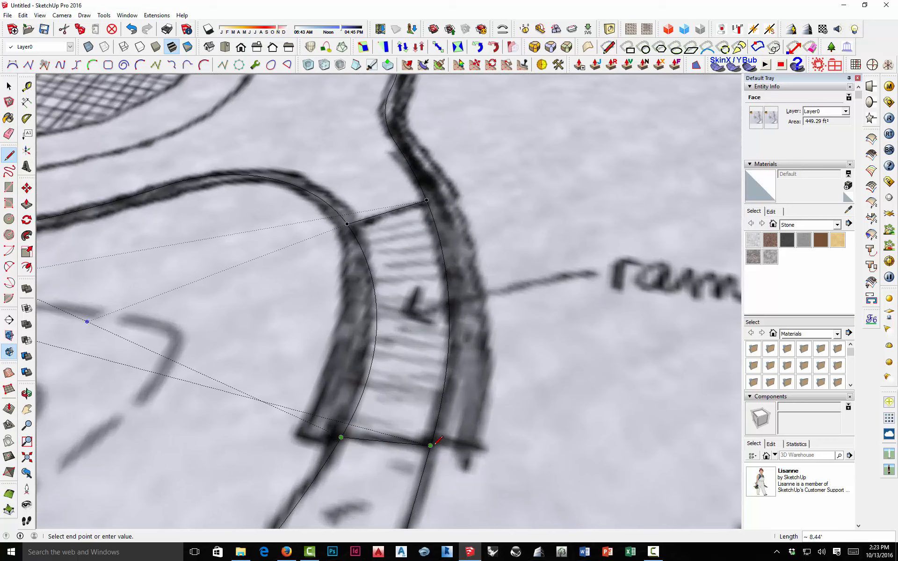
pyautogui.click(431, 446)
pyautogui.scroll(-5, 411, 439)
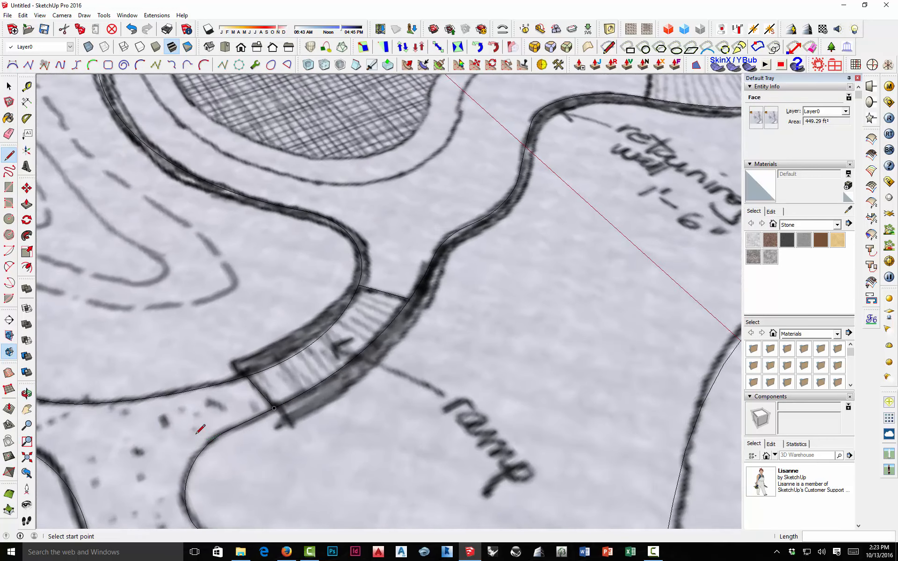
pyautogui.press('space')
pyautogui.click(298, 384)
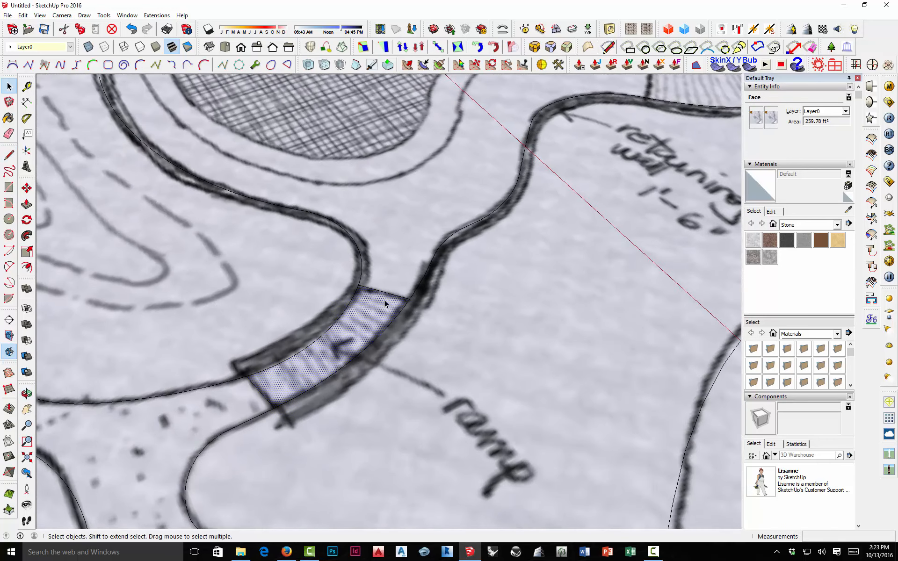
# Close off the ramp between the lawn and the 1'-6" retaining wall, using a line about 21' long across its path end and another at its pond end.
pyautogui.scroll(-6, 345, 372)
pyautogui.moveTo(543, 332); pyautogui.dragTo(141, 347, button='middle')
pyautogui.scroll(5, 382, 339)
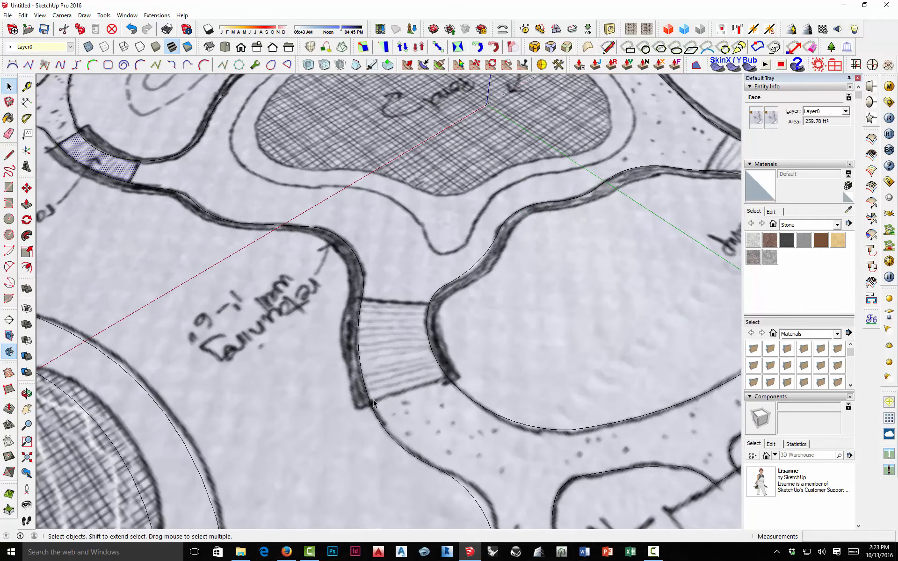
pyautogui.press('l')
pyautogui.scroll(3, 369, 401)
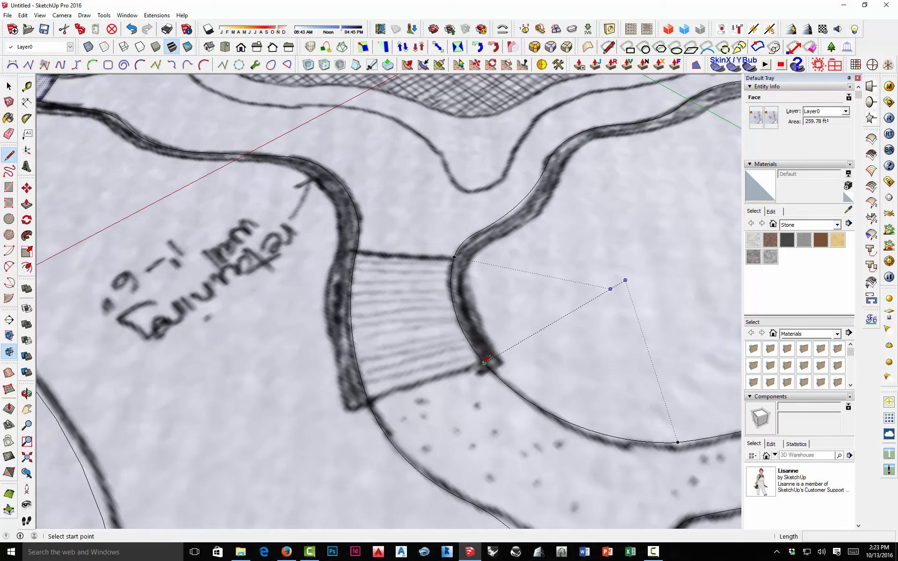
pyautogui.click(485, 361)
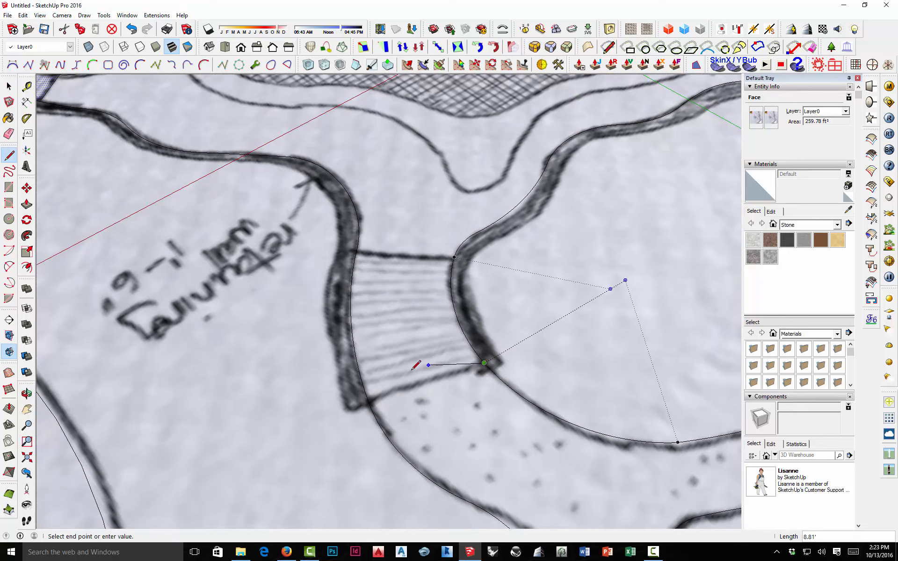
pyautogui.click(367, 400)
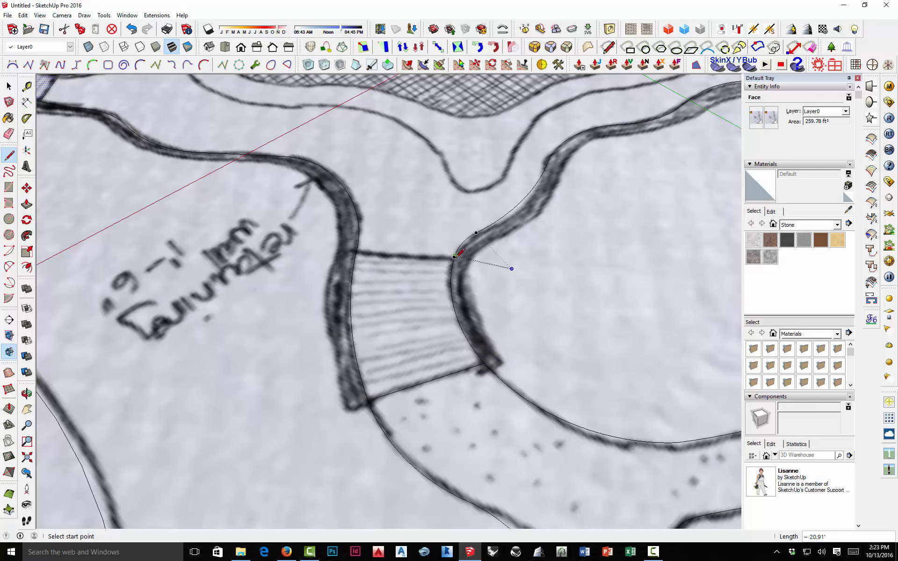
pyautogui.click(453, 256)
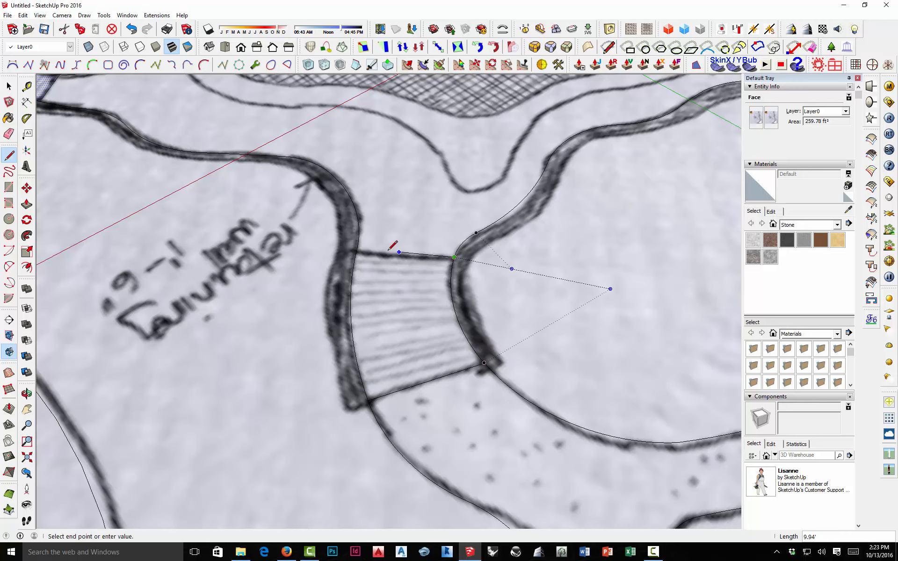
pyautogui.click(358, 254)
# Close off the ramp on the opposite end of the lawn with straight lines about 14' and 22' long across its ends.
pyautogui.scroll(-1, 383, 301)
pyautogui.scroll(-4, 383, 301)
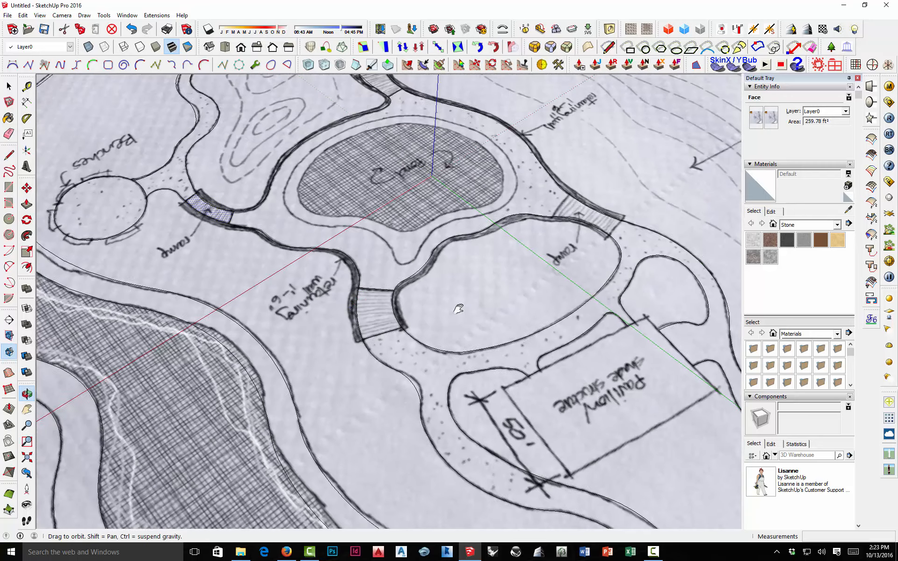
pyautogui.moveTo(460, 304); pyautogui.dragTo(410, 297, button='middle')
pyautogui.scroll(3, 575, 309)
pyautogui.moveTo(580, 310); pyautogui.dragTo(493, 338, button='middle')
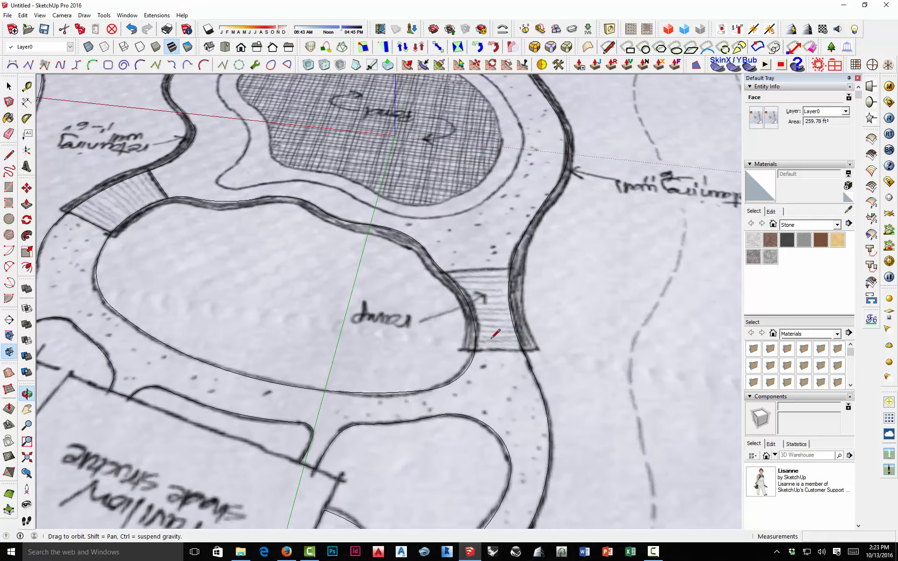
pyautogui.scroll(3, 482, 346)
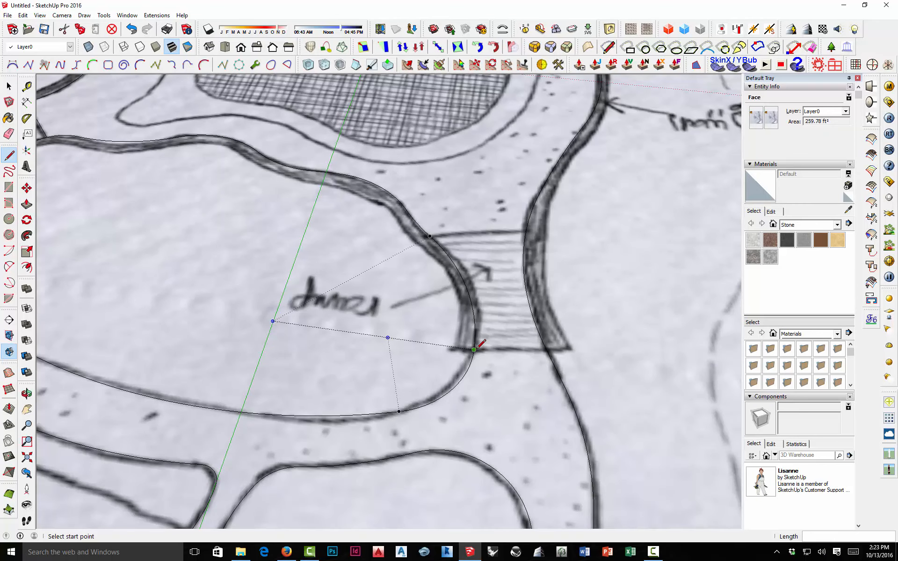
pyautogui.click(475, 349)
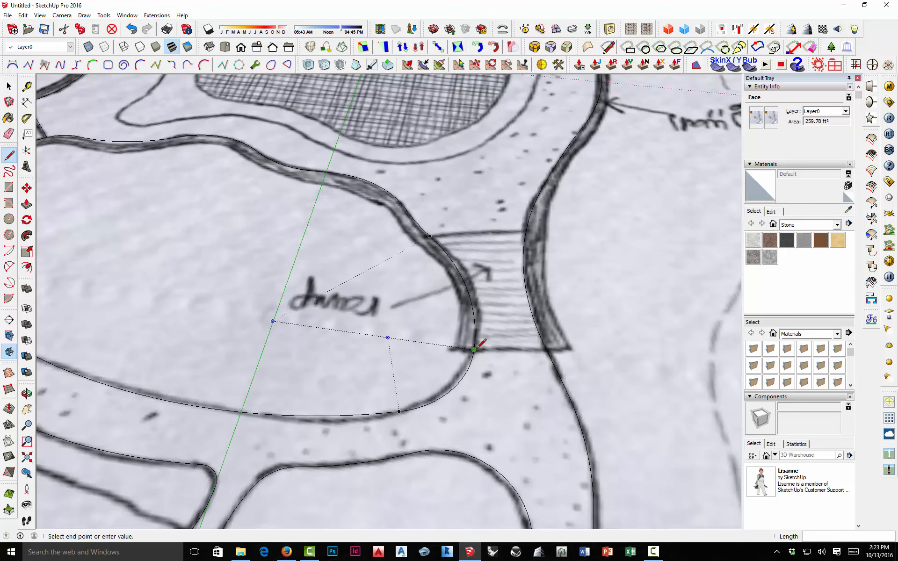
pyautogui.click(546, 349)
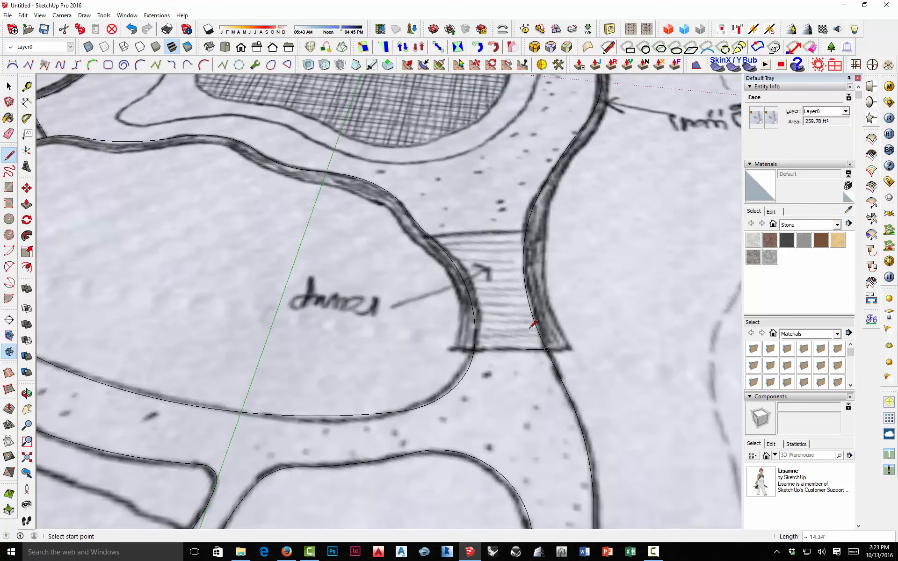
pyautogui.click(429, 236)
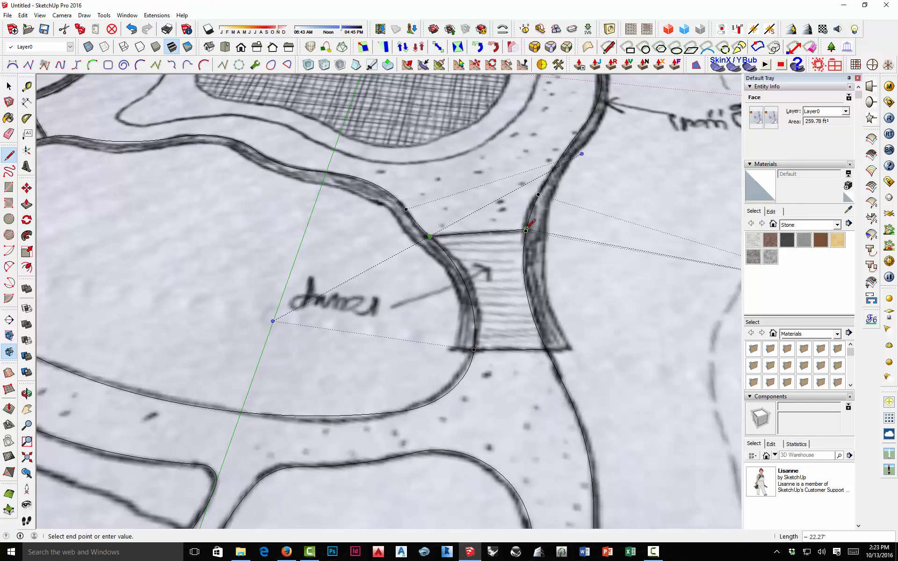
pyautogui.click(526, 231)
pyautogui.scroll(-3, 510, 281)
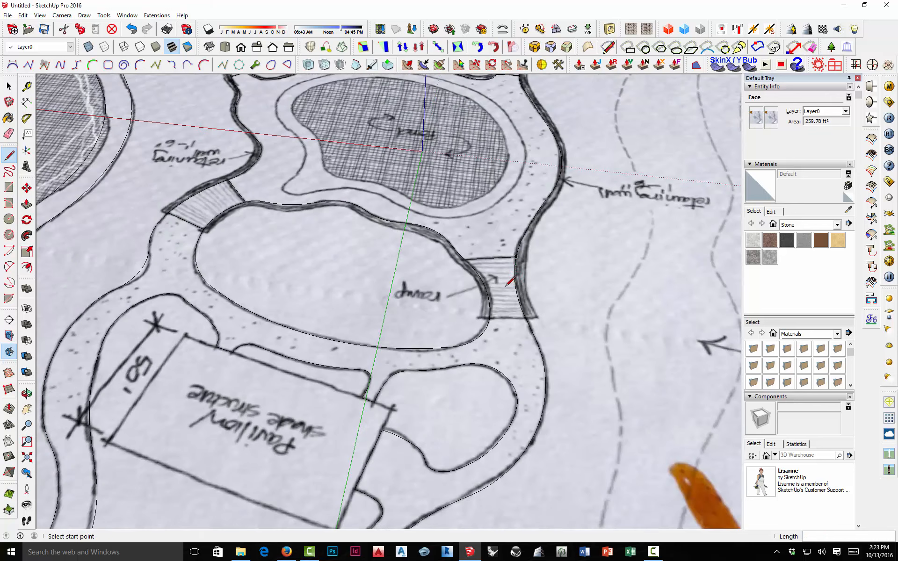
# Select the lawn-side ramp and the area around the pond in turn to check that they are separate faces.
pyautogui.press('space')
pyautogui.click(496, 308)
pyautogui.scroll(-3, 513, 335)
pyautogui.click(499, 268)
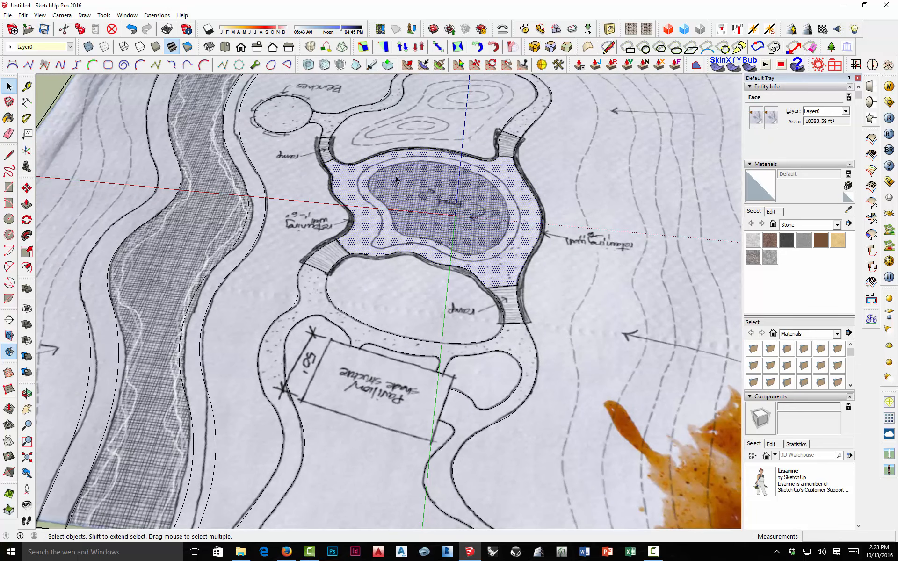
# Trace the pond border's outer edge on the mound side with an arc about 89' long and a bulge of about 13.7'.
pyautogui.moveTo(407, 269); pyautogui.dragTo(608, 211, button='middle')
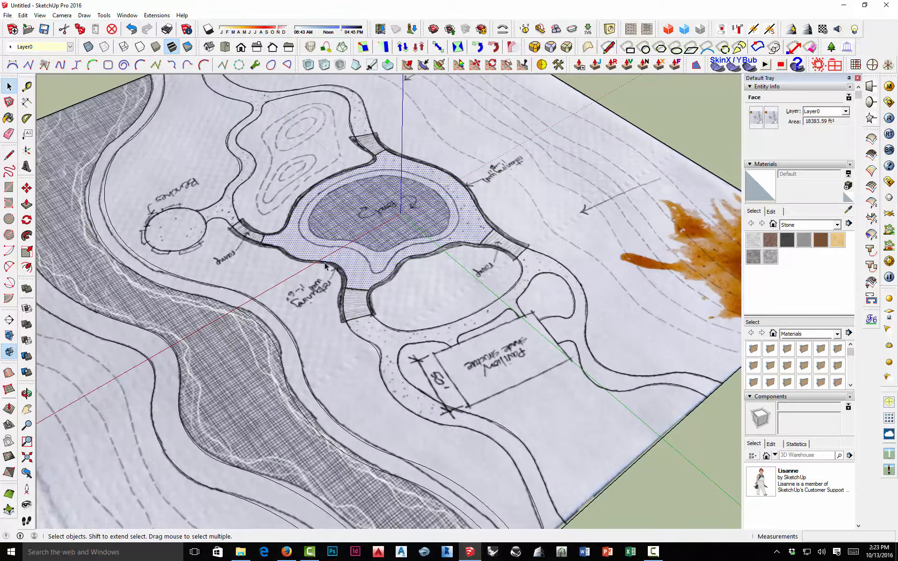
pyautogui.moveTo(328, 263); pyautogui.dragTo(650, 265, button='middle')
pyautogui.moveTo(279, 287); pyautogui.dragTo(578, 287, button='middle')
pyautogui.moveTo(327, 330); pyautogui.dragTo(393, 394, button='middle')
pyautogui.press('a')
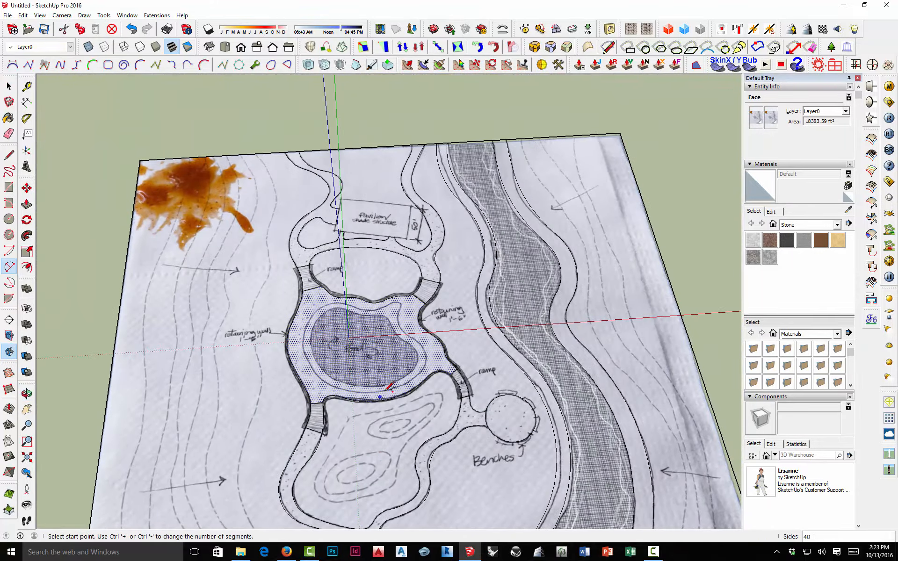
pyautogui.scroll(3, 445, 359)
pyautogui.click(435, 367)
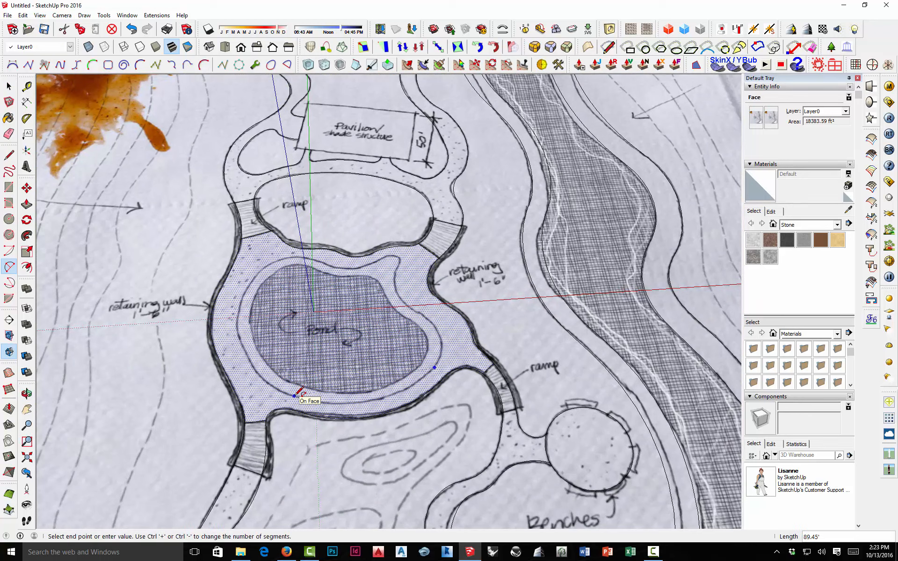
pyautogui.click(294, 396)
pyautogui.click(359, 401)
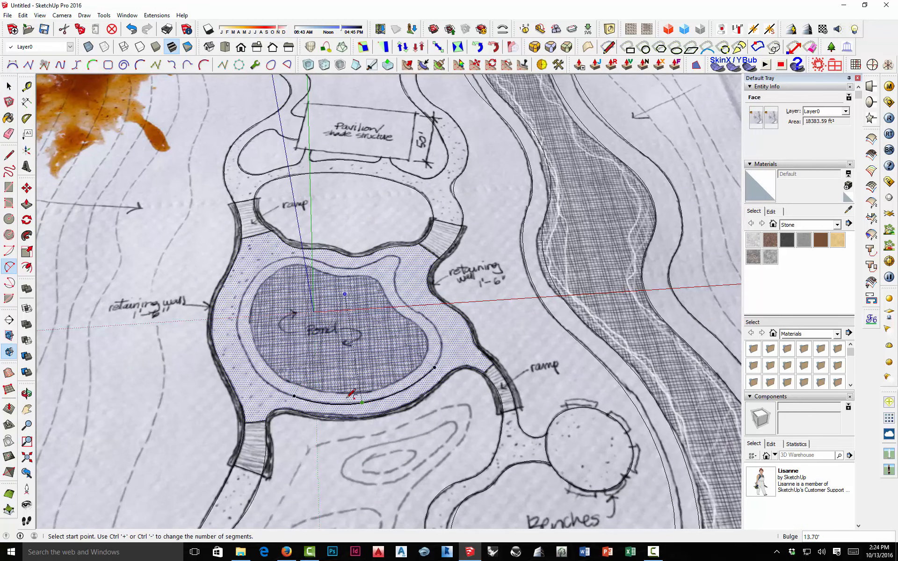
# Continue the pond border's outer edge along the side facing the 1'-6" retaining wall with two tangent arcs about 57' and 45' long.
pyautogui.click(294, 396)
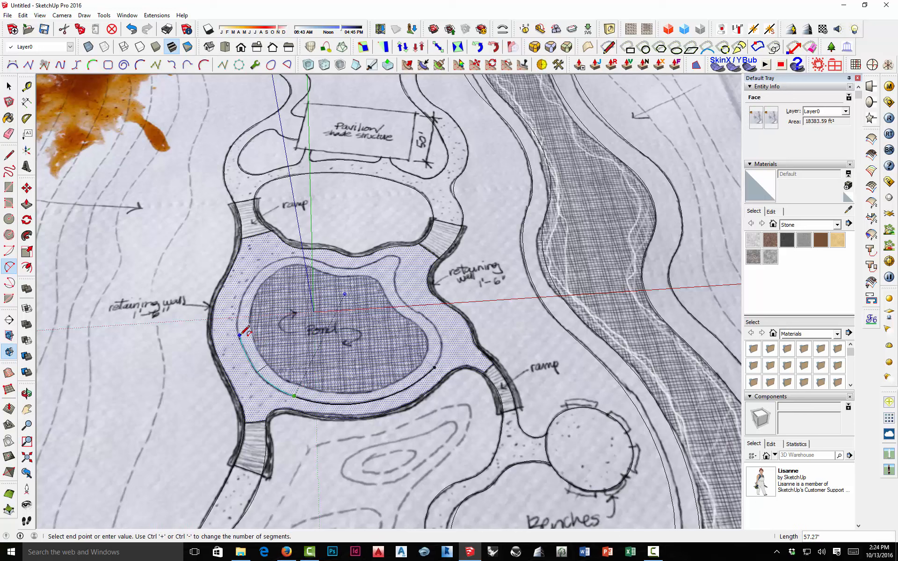
pyautogui.doubleClick(240, 343)
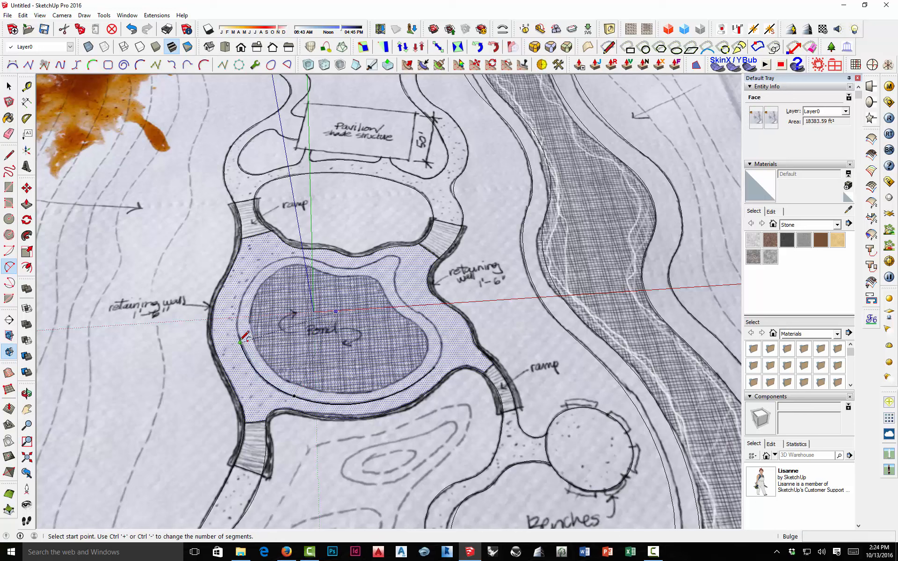
pyautogui.click(240, 343)
pyautogui.scroll(5, 259, 280)
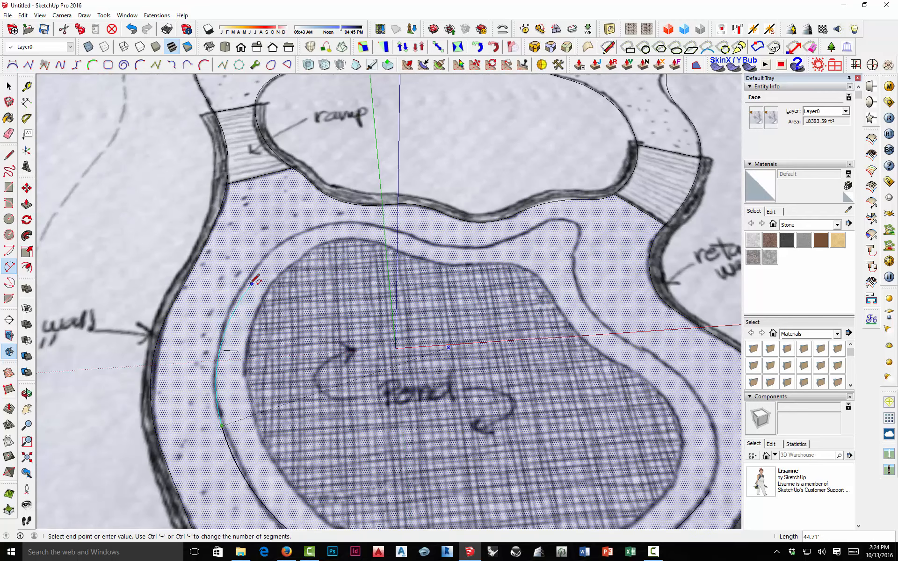
pyautogui.click(248, 279)
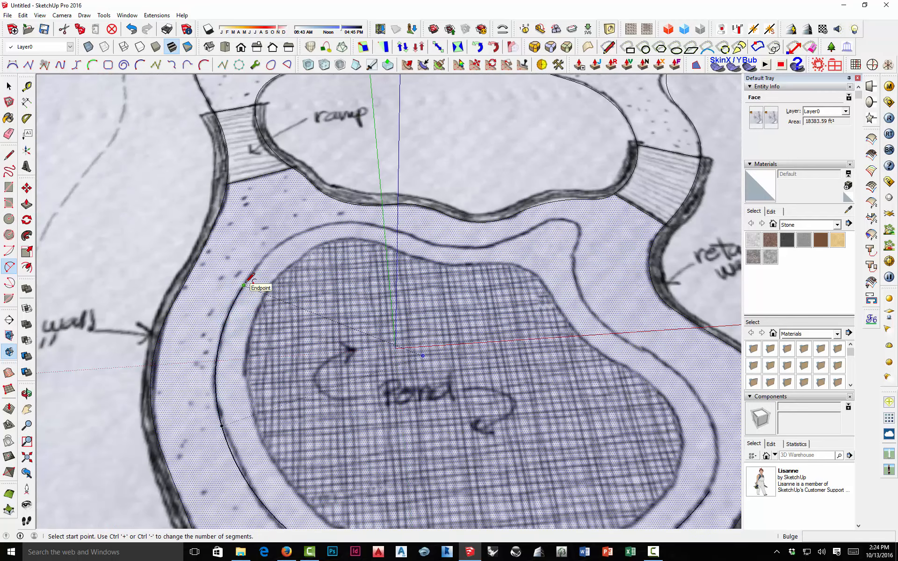
# Trace the border's outer edge around the pond's rounded shoulder facing the lawn with two successive tangent arcs.
pyautogui.click(244, 284)
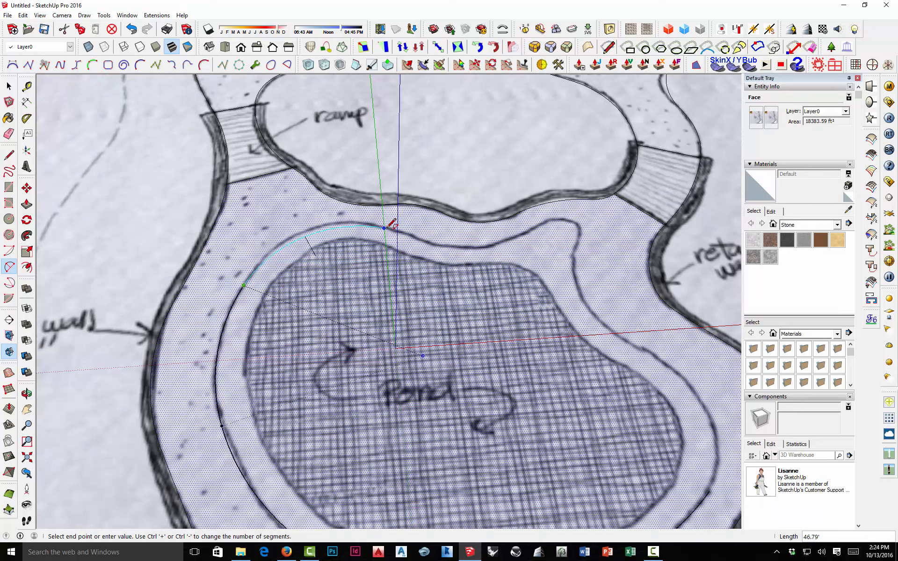
pyautogui.click(313, 228)
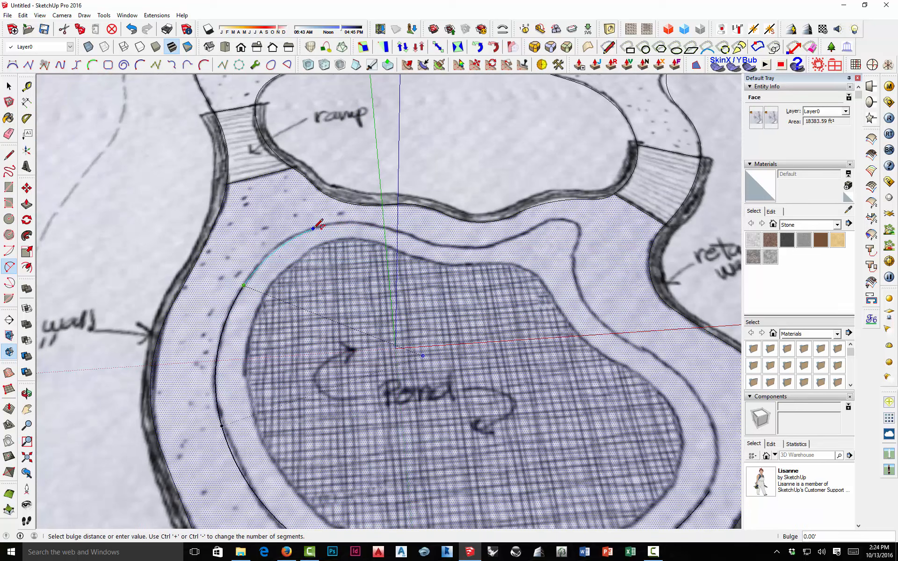
pyautogui.click(314, 228)
pyautogui.click(314, 228)
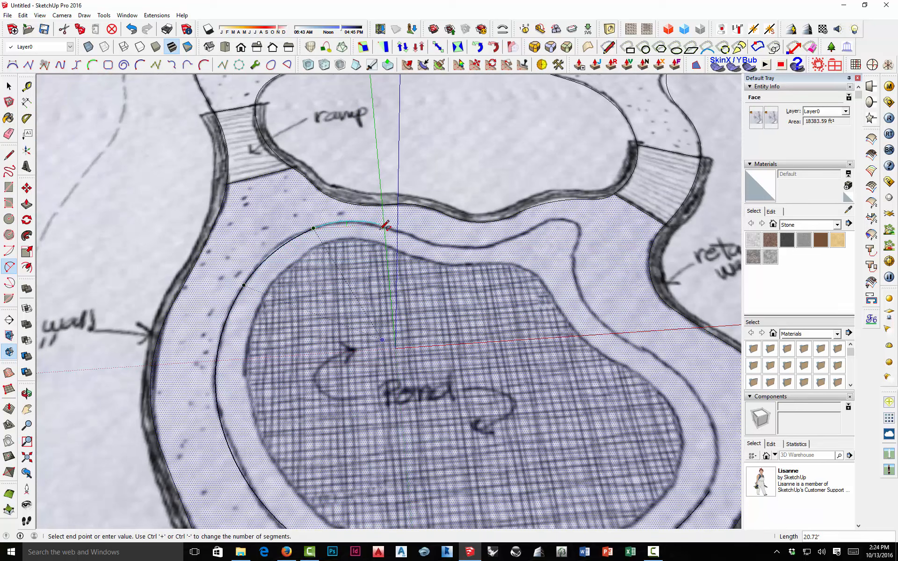
pyautogui.click(375, 224)
pyautogui.click(375, 225)
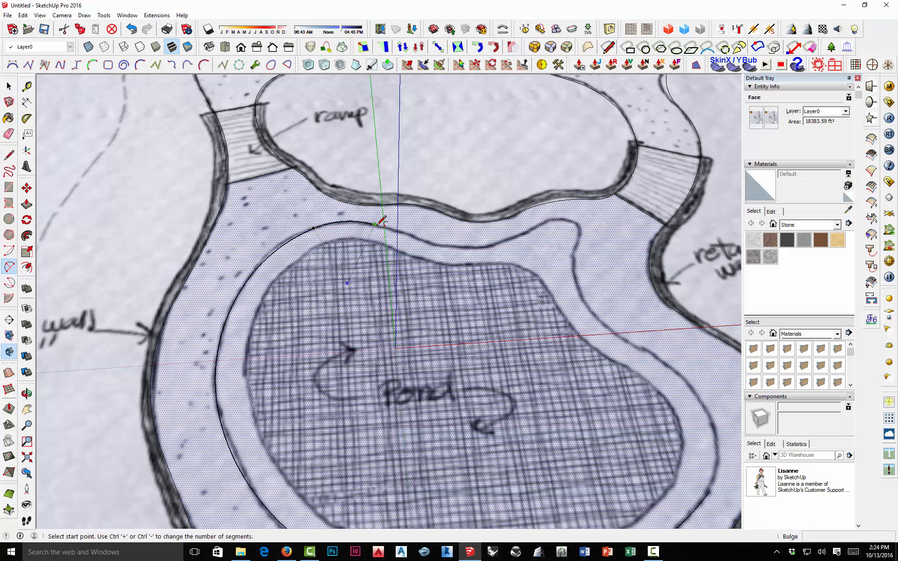
# Trace the border's dip facing the lawn with a tangent arc about 16' long and another through the bottom of the dip.
pyautogui.click(375, 224)
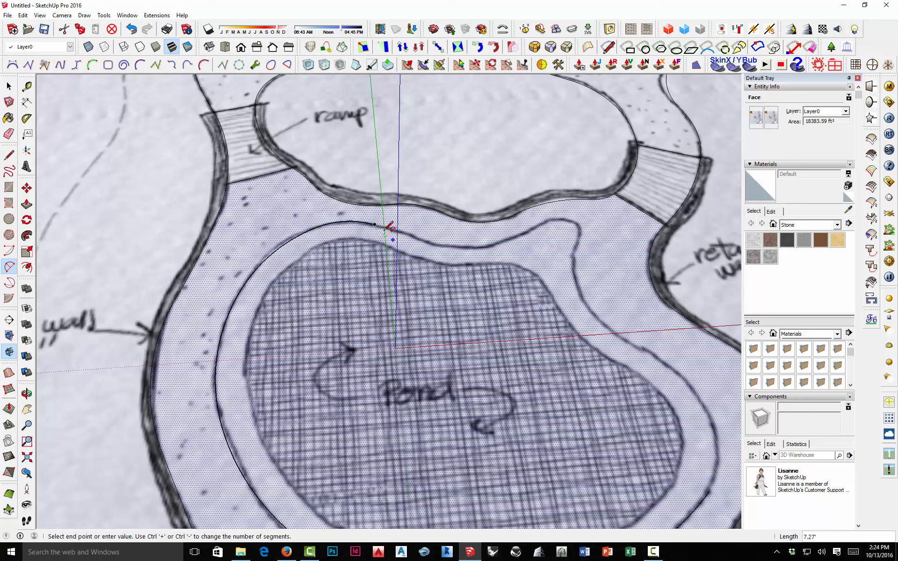
pyautogui.press('Escape')
pyautogui.click(376, 224)
pyautogui.scroll(3, 433, 241)
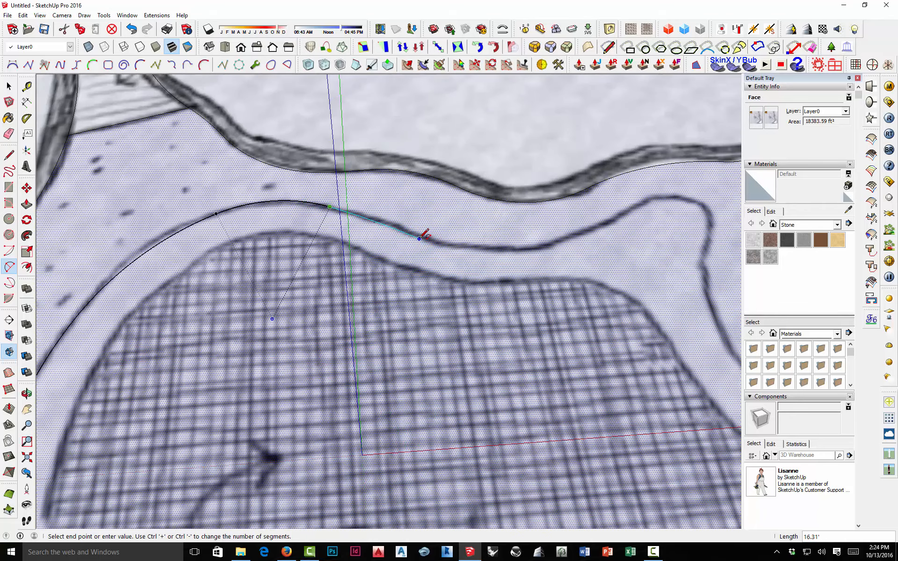
pyautogui.doubleClick(419, 237)
pyautogui.click(418, 238)
pyautogui.click(566, 240)
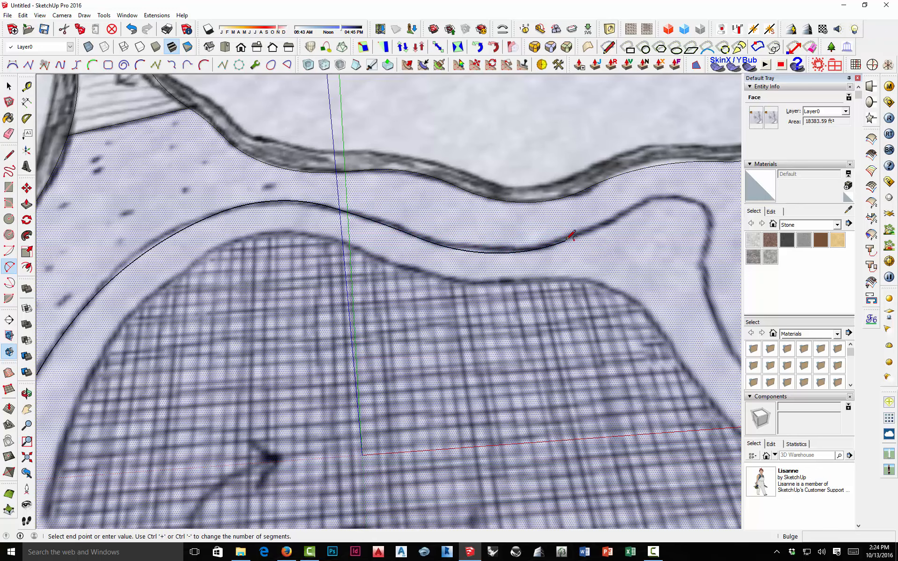
pyautogui.scroll(-3, 566, 239)
pyautogui.scroll(-2, 449, 257)
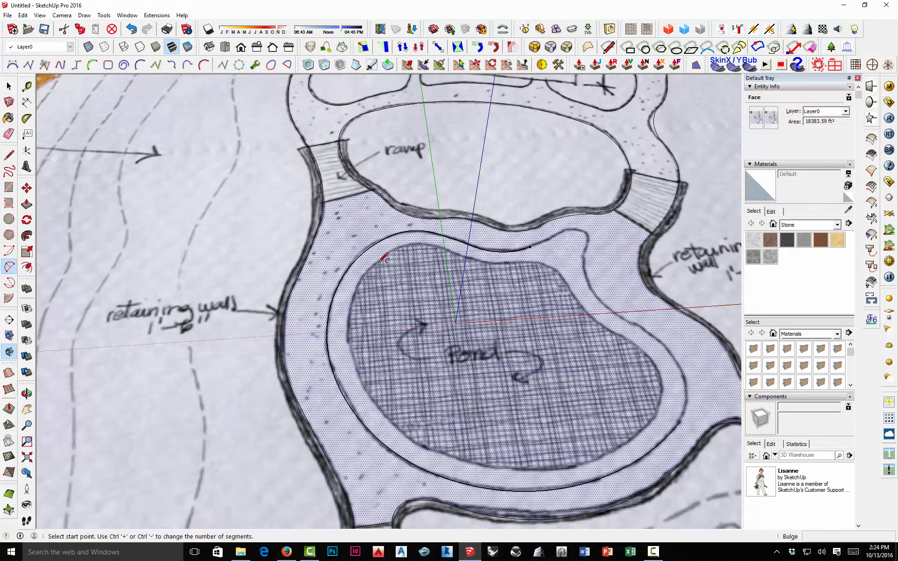
# Extend the border's outer edge from the dip toward its protruding tip with a tangent arc about 10' long.
pyautogui.scroll(5, 484, 248)
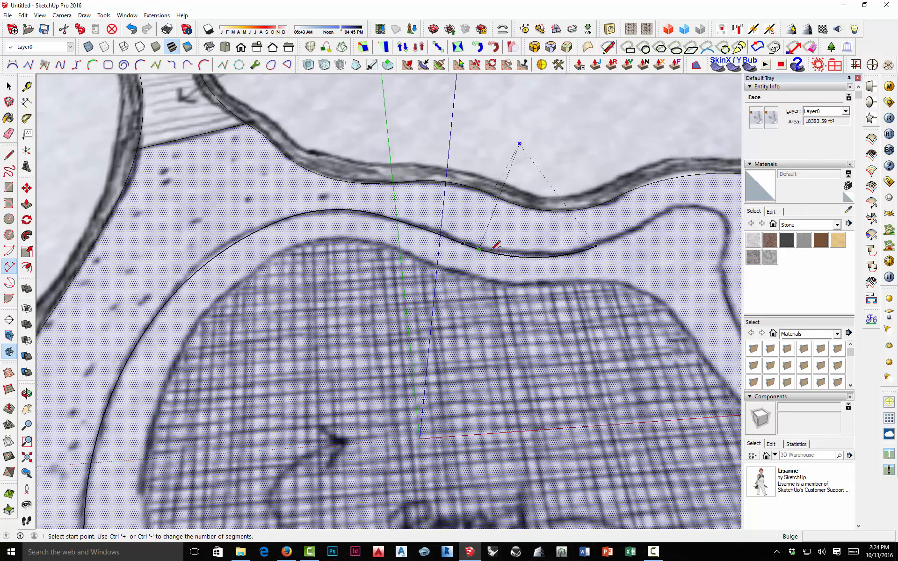
pyautogui.click(596, 245)
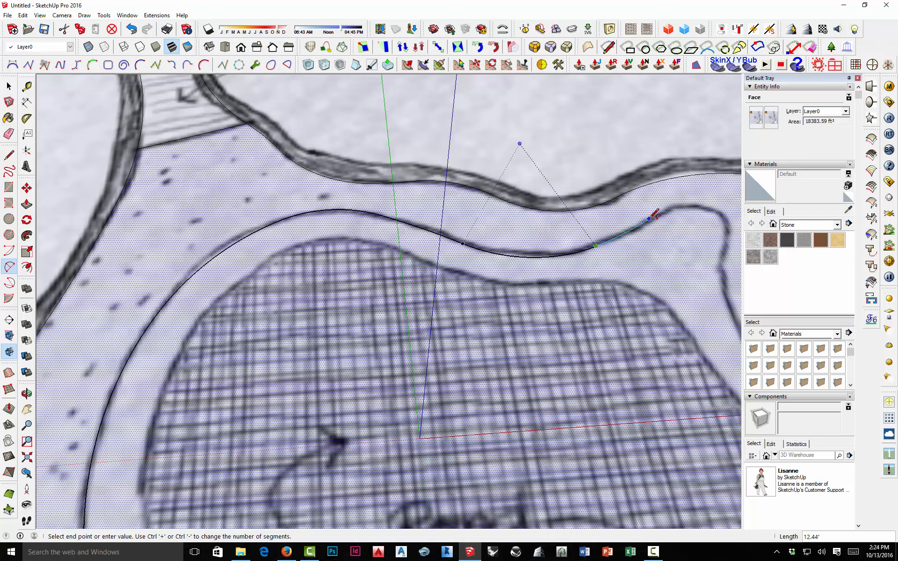
pyautogui.scroll(2, 650, 218)
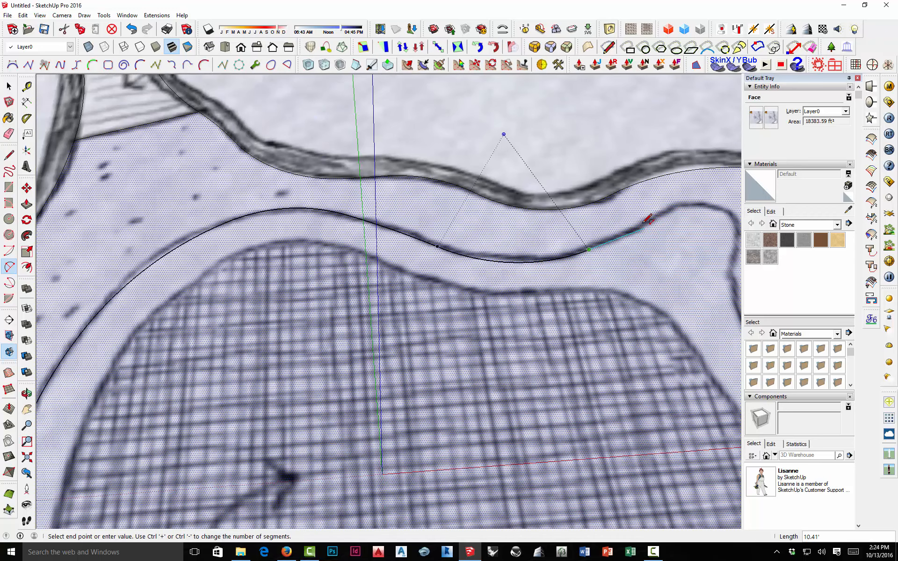
pyautogui.doubleClick(650, 219)
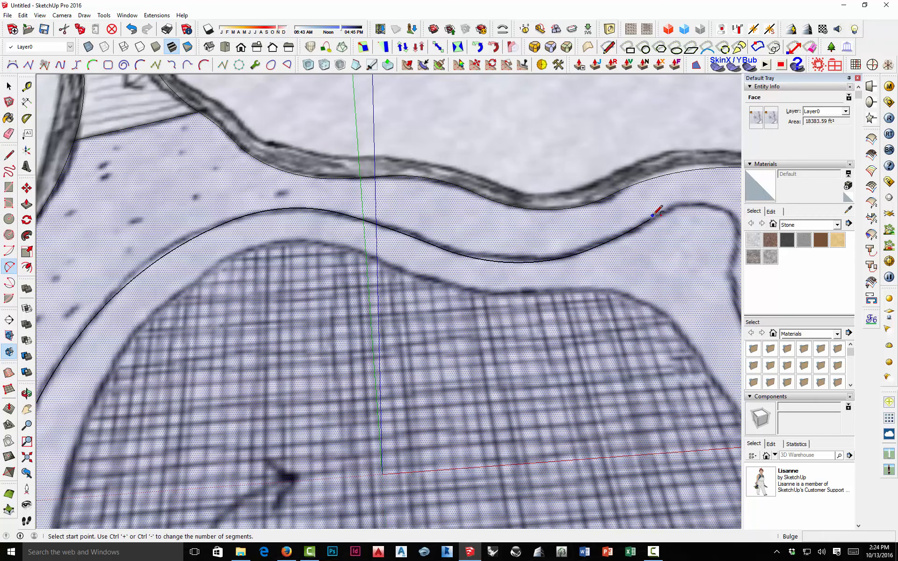
# Round the border's protruding tip near the lawn with two tangent arcs about 6.6' and 10.3' long.
pyautogui.click(650, 219)
pyautogui.scroll(-3, 646, 199)
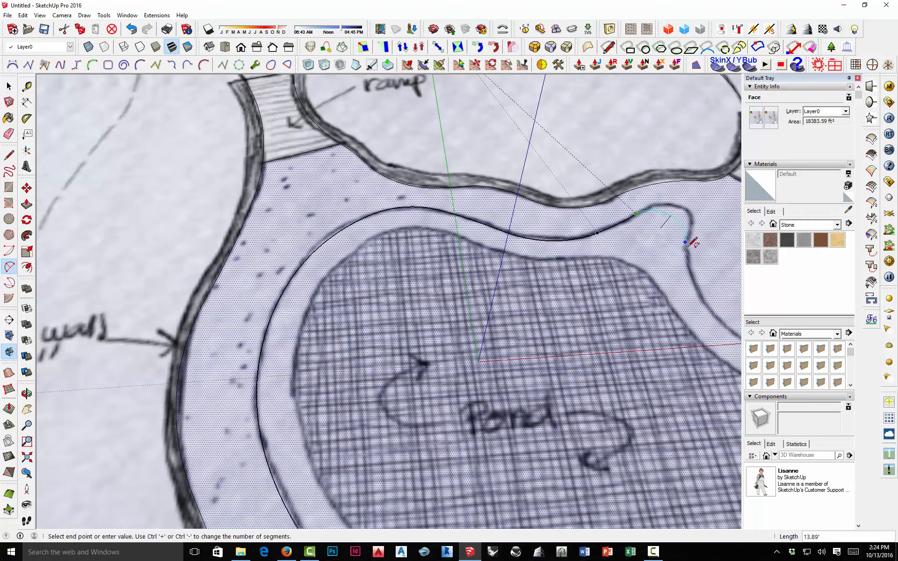
pyautogui.press('o')
pyautogui.scroll(3, 676, 209)
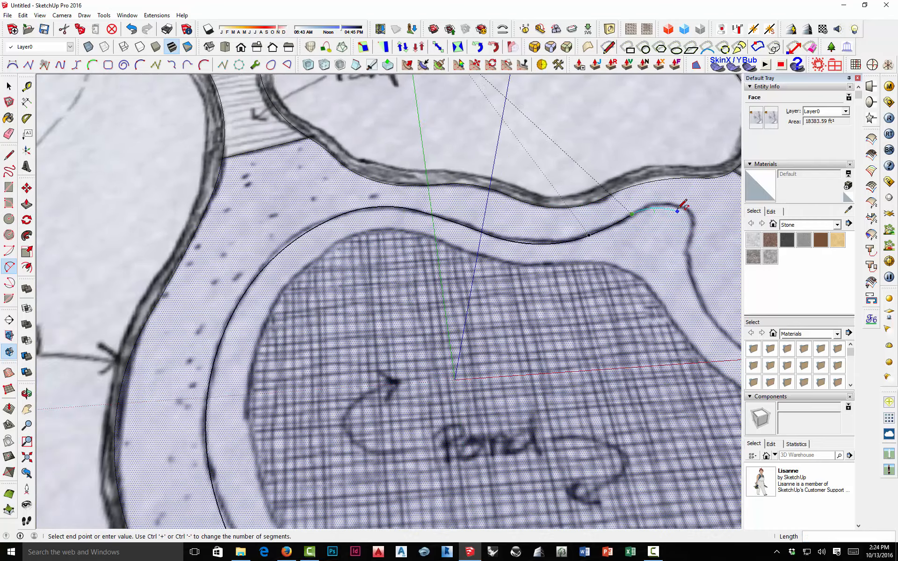
pyautogui.moveTo(676, 209); pyautogui.dragTo(501, 240, button='middle')
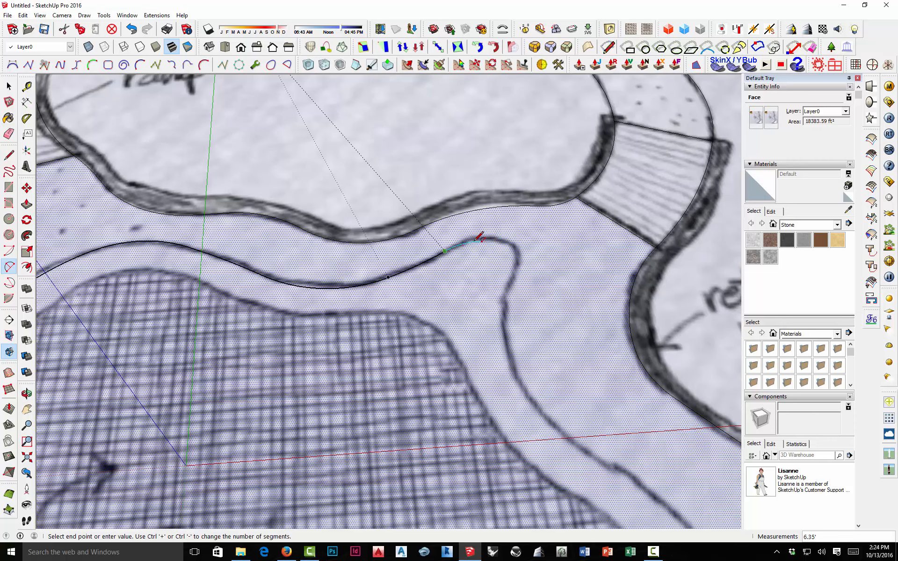
pyautogui.scroll(2, 482, 234)
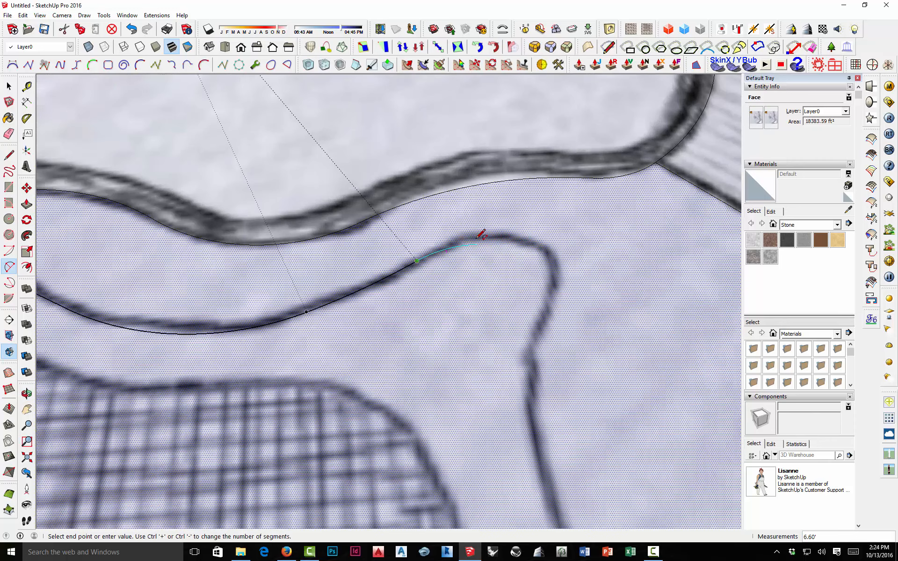
pyautogui.click(476, 243)
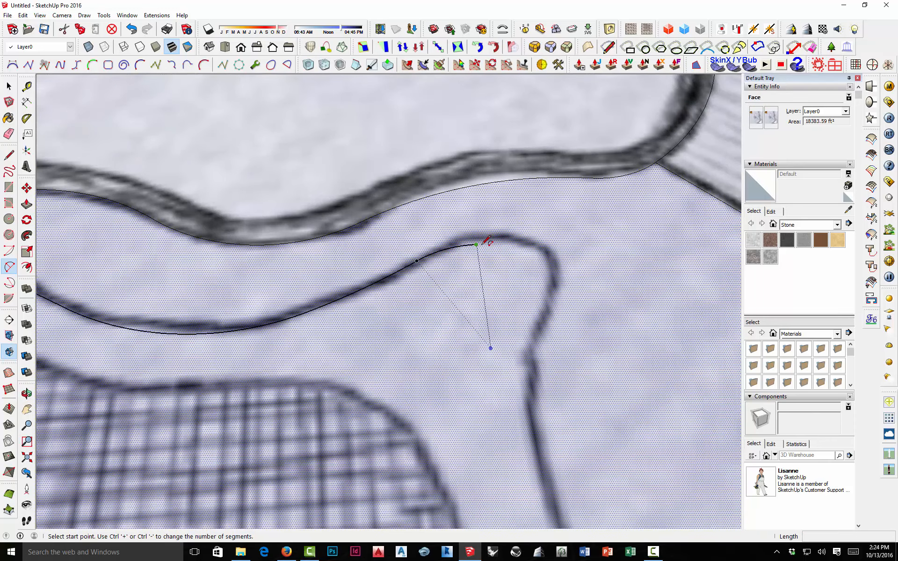
pyautogui.click(478, 244)
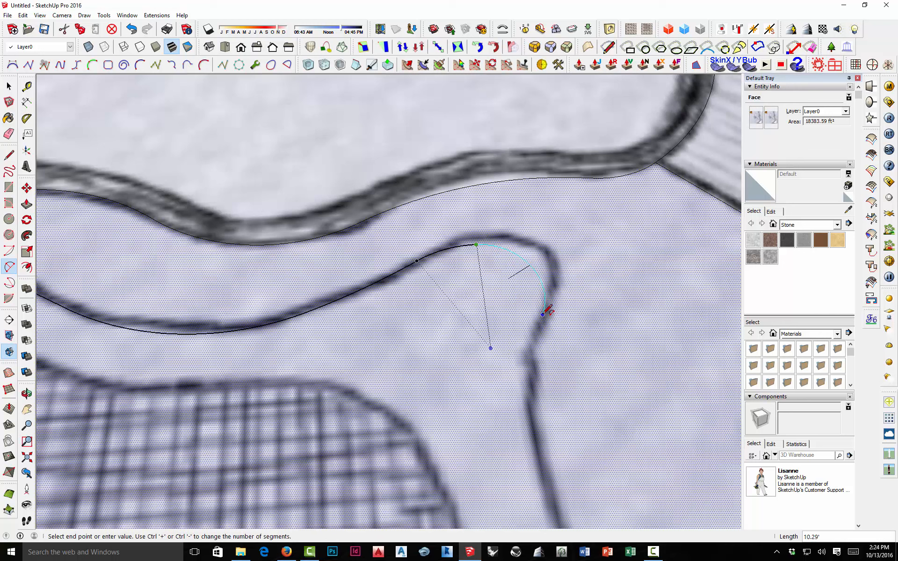
pyautogui.click(544, 313)
# Trace the concave edge beyond the protruding tip with two tangent arcs, the second about 28' long.
pyautogui.click(543, 313)
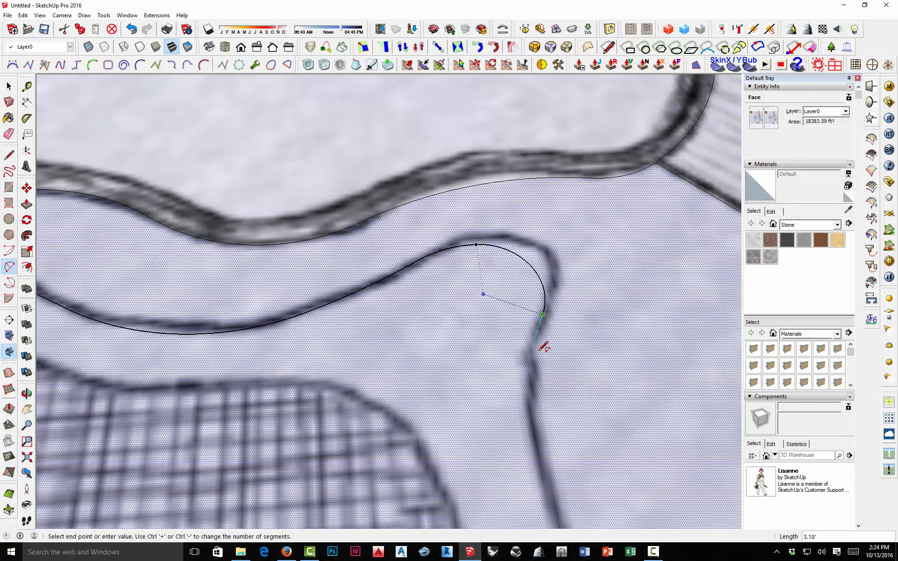
pyautogui.click(536, 440)
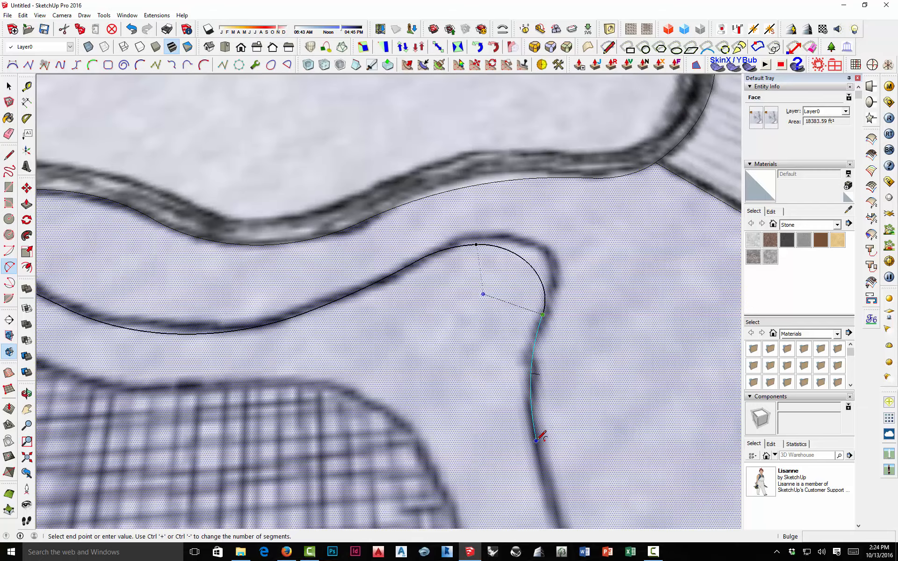
pyautogui.scroll(-4, 537, 431)
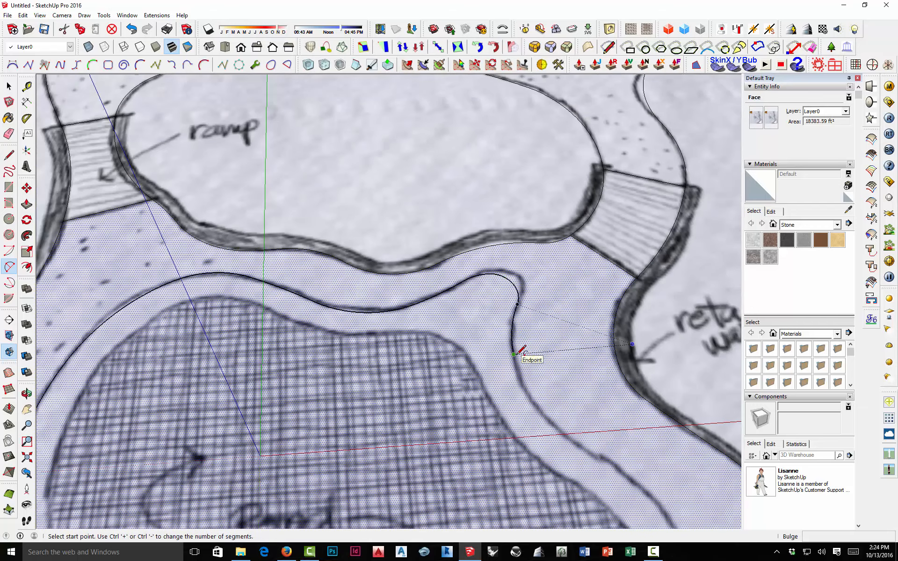
pyautogui.click(515, 358)
pyautogui.scroll(-3, 519, 358)
pyautogui.scroll(2, 542, 391)
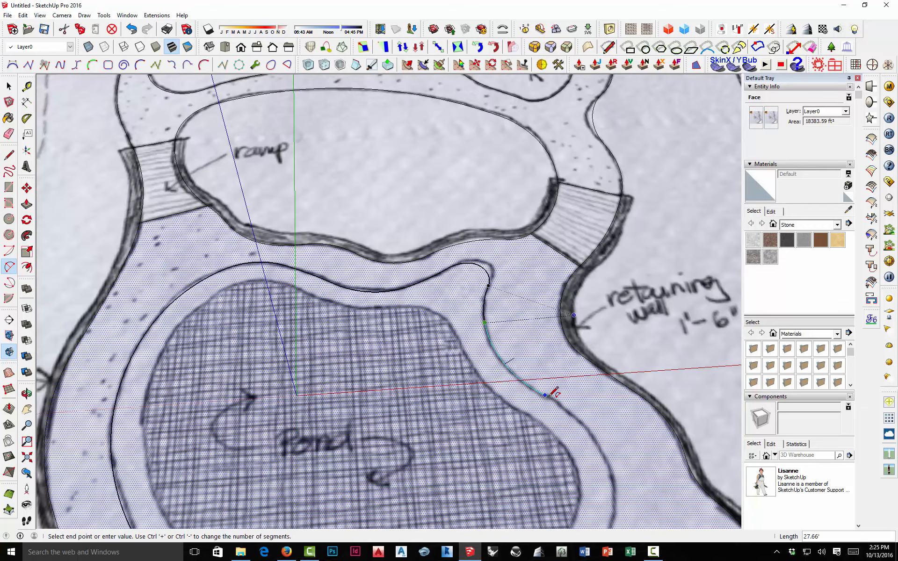
pyautogui.click(541, 377)
# Close the pond border's outer outline with two tangent arcs that join it to the start of the mound-side arc.
pyautogui.scroll(-3, 543, 372)
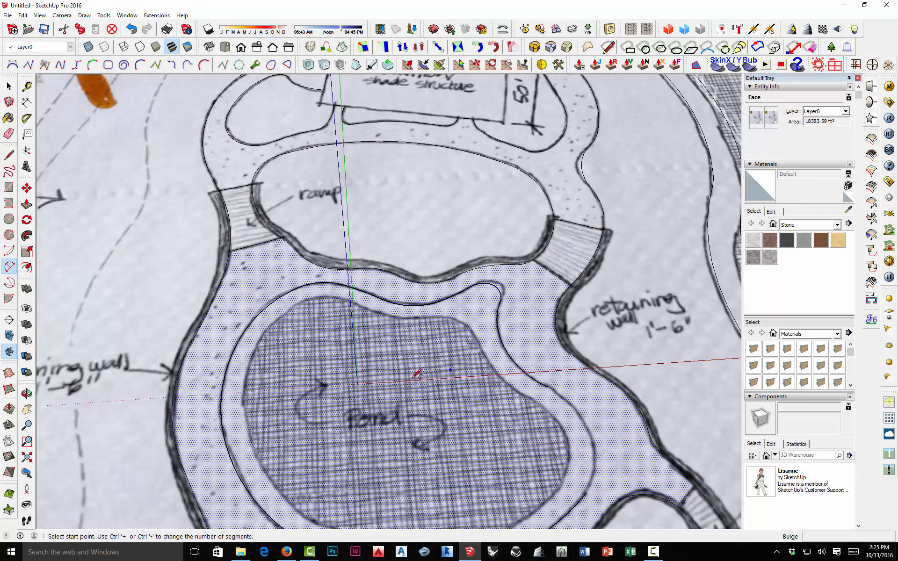
pyautogui.moveTo(414, 371); pyautogui.dragTo(543, 357, button='middle')
pyautogui.scroll(2, 514, 245)
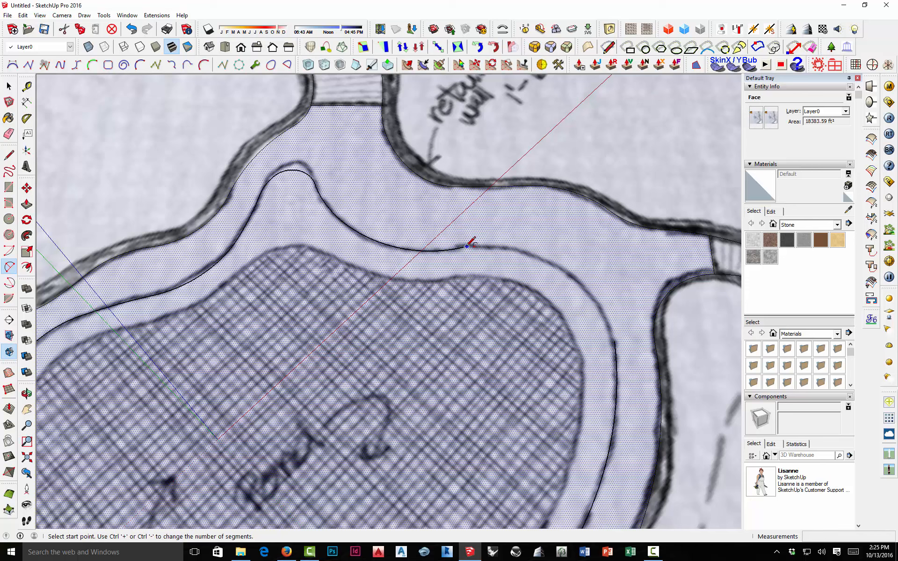
pyautogui.click(465, 246)
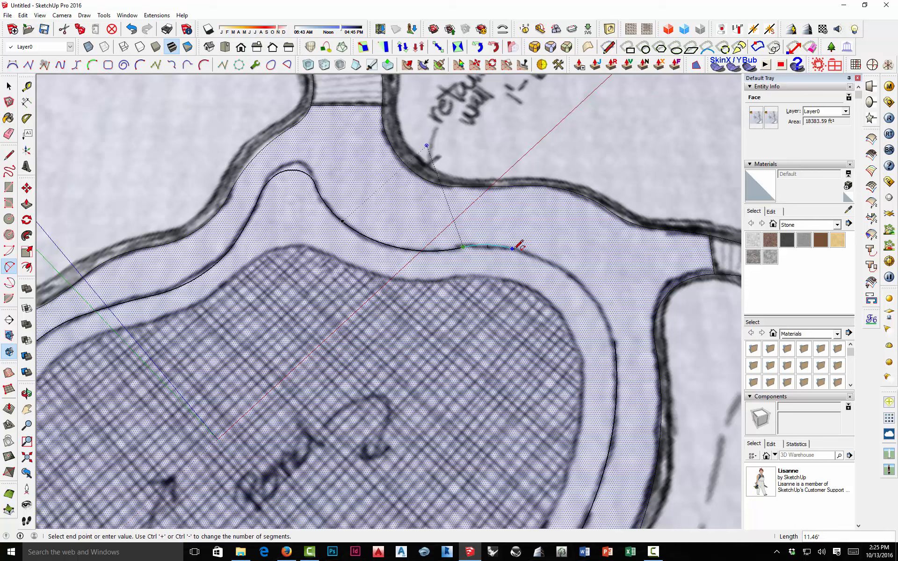
pyautogui.doubleClick(524, 251)
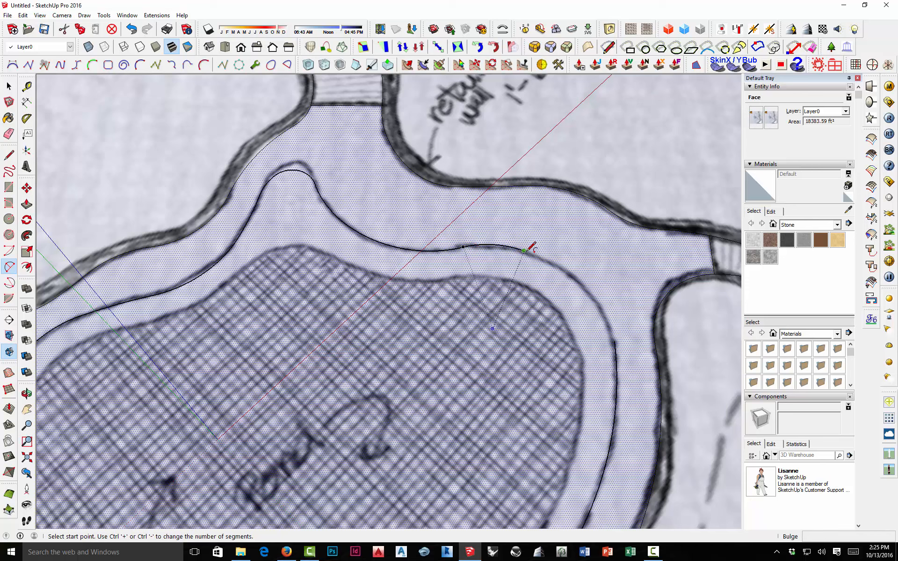
pyautogui.click(523, 251)
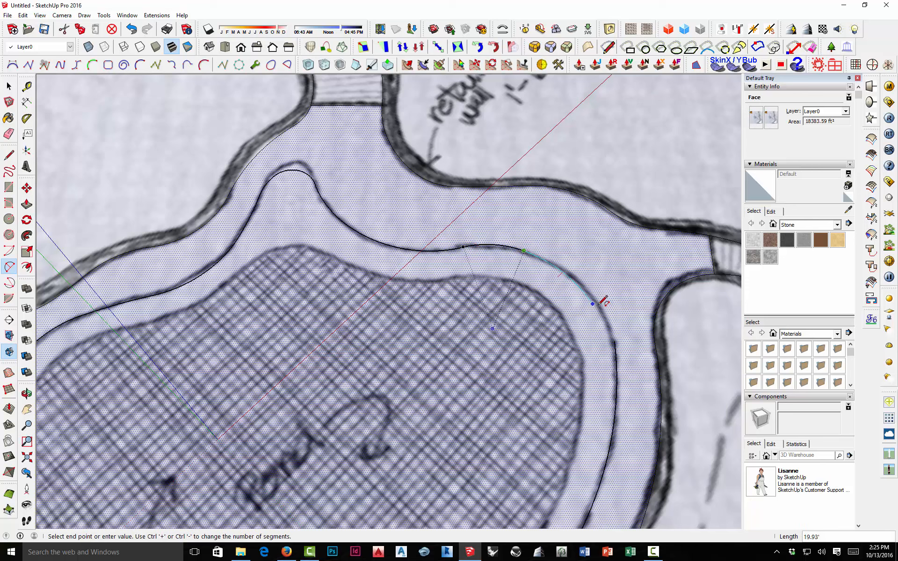
pyautogui.doubleClick(614, 341)
# Select the area inside the pond border to check that it is a separate face from the surrounding path.
pyautogui.scroll(-6, 524, 329)
pyautogui.press('space')
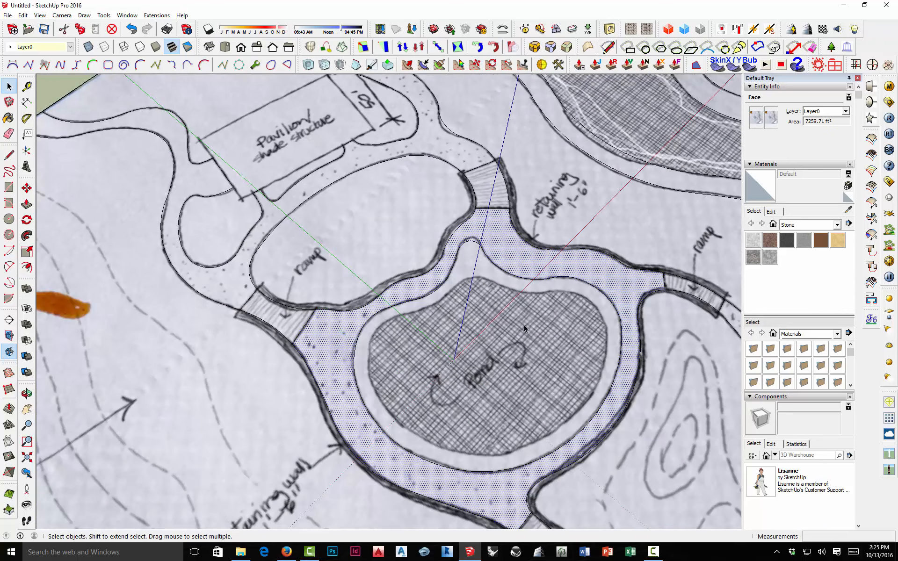
pyautogui.click(524, 329)
pyautogui.moveTo(524, 329); pyautogui.dragTo(426, 284, button='middle')
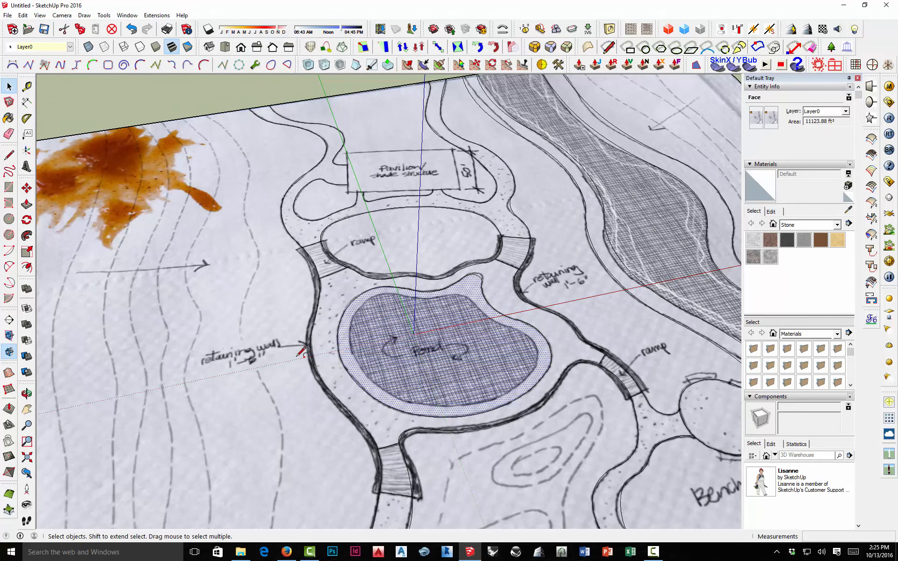
# Draw a two-point arc along the pond's mound-side edge inside the border, with a bulge of about 32.6'.
pyautogui.press('a')
pyautogui.scroll(2, 529, 383)
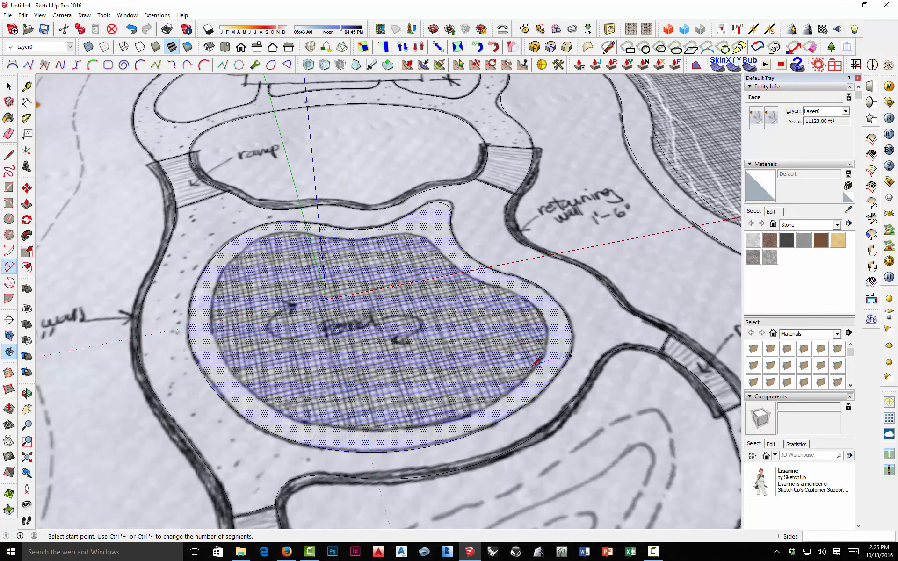
pyautogui.click(544, 361)
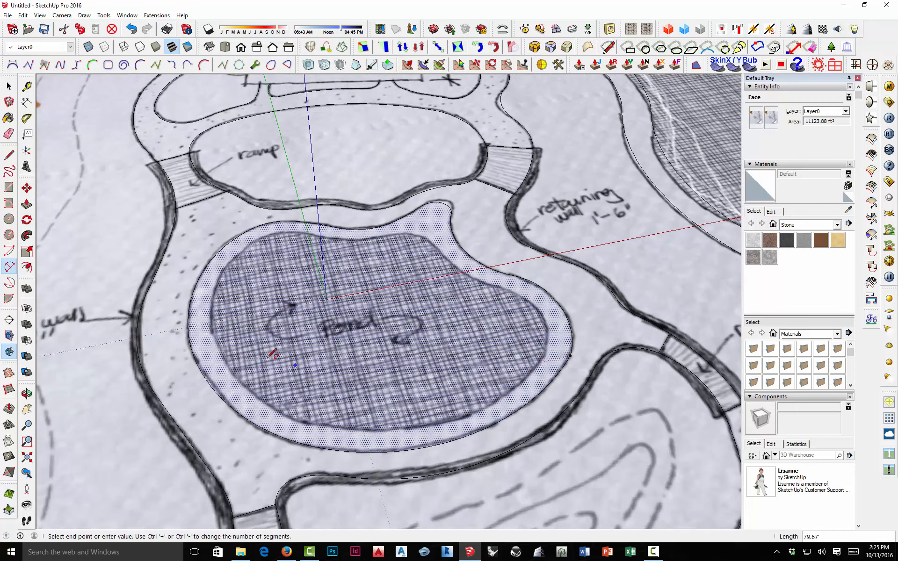
pyautogui.click(211, 331)
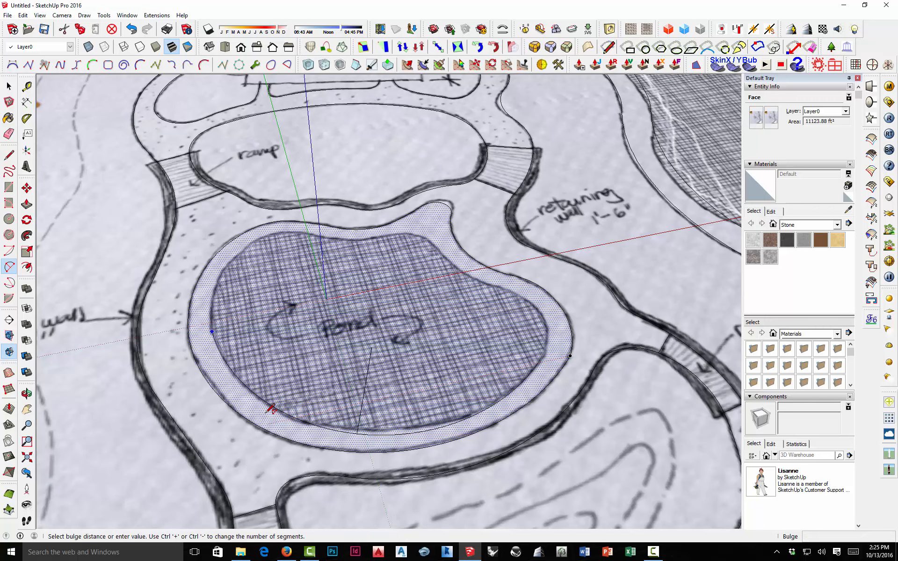
pyautogui.scroll(2, 271, 410)
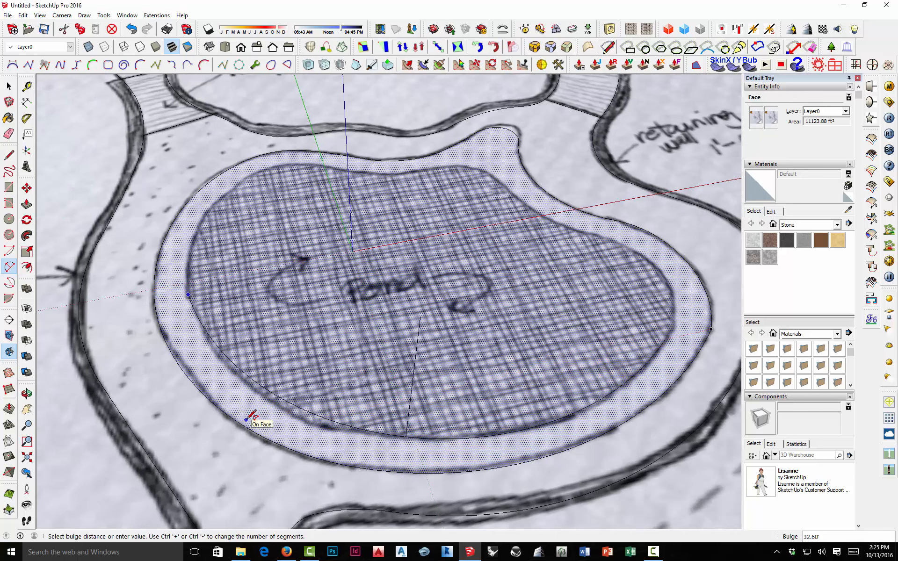
pyautogui.click(247, 419)
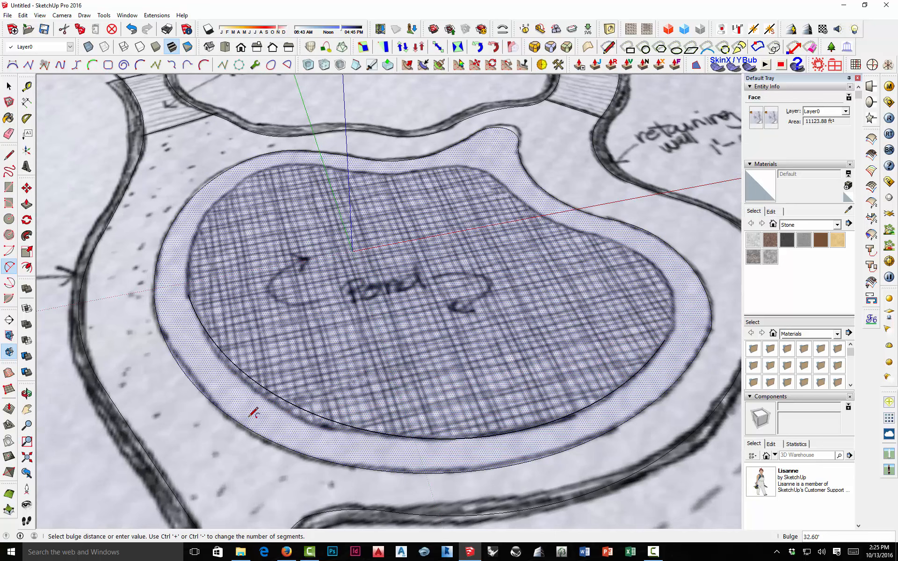
# Continue the pond outline along the retaining-wall side with three tangent arcs, the first about 24.5' and the last about 18.9' long.
pyautogui.click(188, 294)
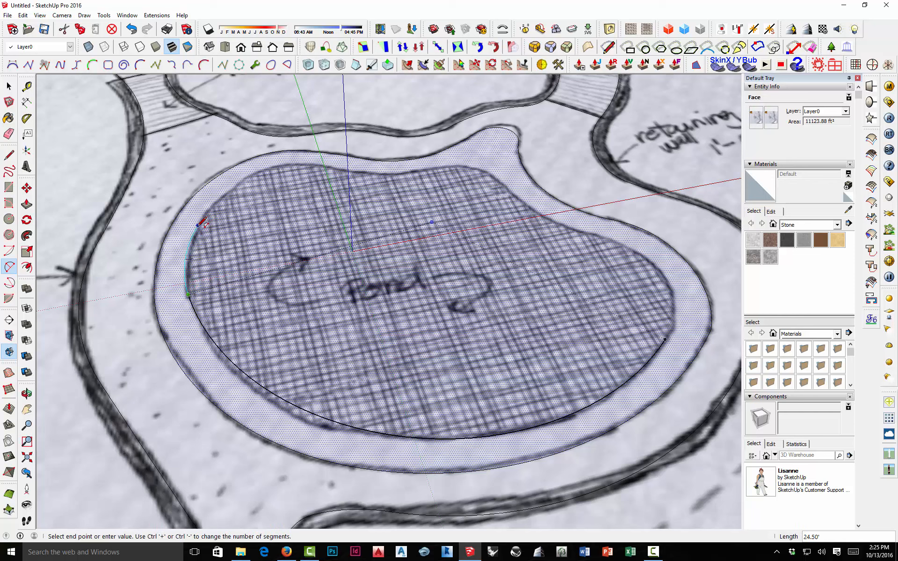
pyautogui.doubleClick(195, 228)
pyautogui.click(195, 228)
pyautogui.doubleClick(253, 174)
pyautogui.click(253, 175)
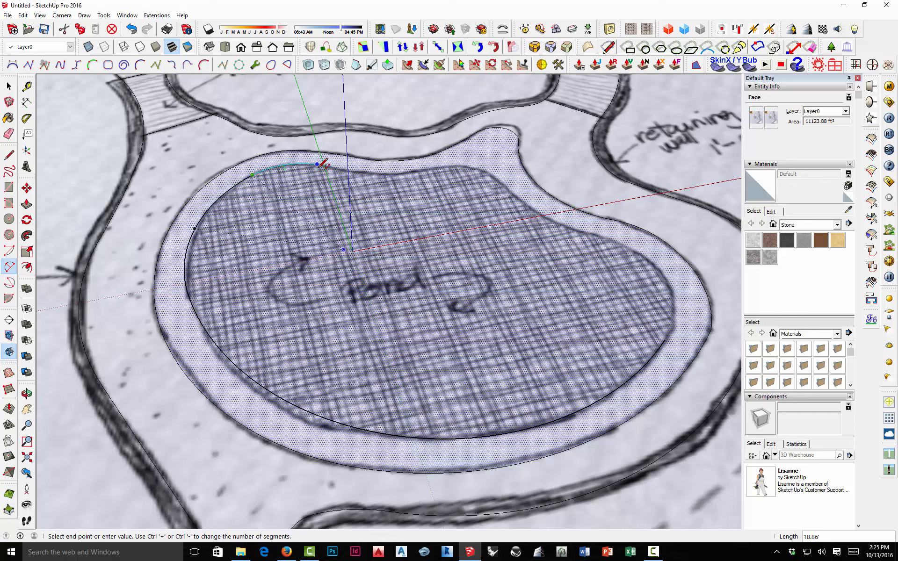
pyautogui.doubleClick(318, 164)
pyautogui.click(318, 164)
# Trace the shallow dip in the pond's lawn-side edge with three tangent arcs, the last about 12' long.
pyautogui.scroll(3, 346, 167)
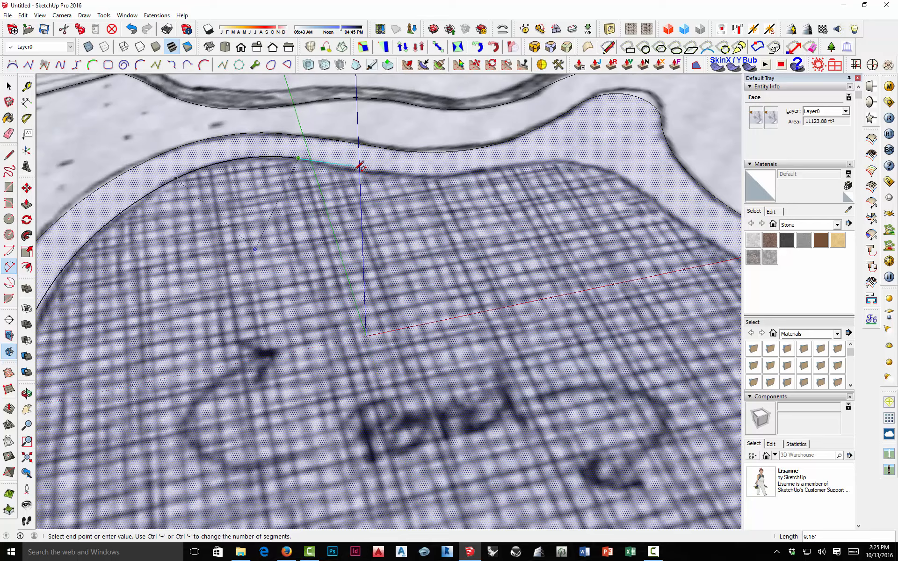
pyautogui.scroll(2, 360, 166)
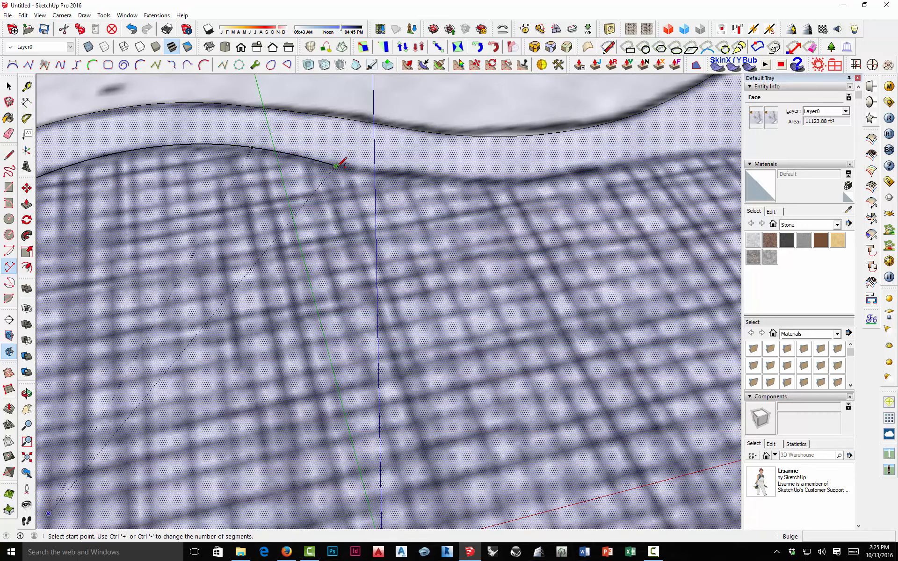
pyautogui.scroll(2, 537, 162)
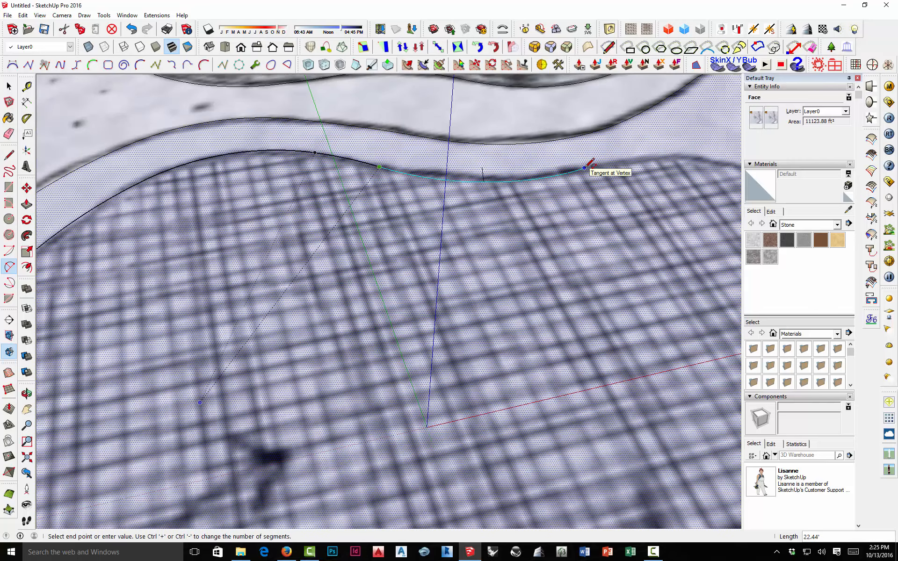
pyautogui.doubleClick(507, 180)
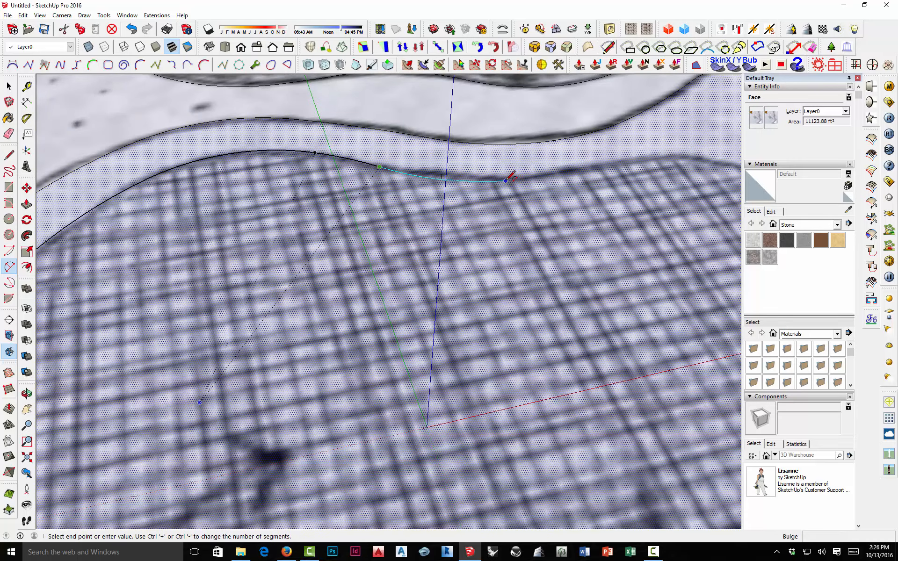
pyautogui.click(506, 180)
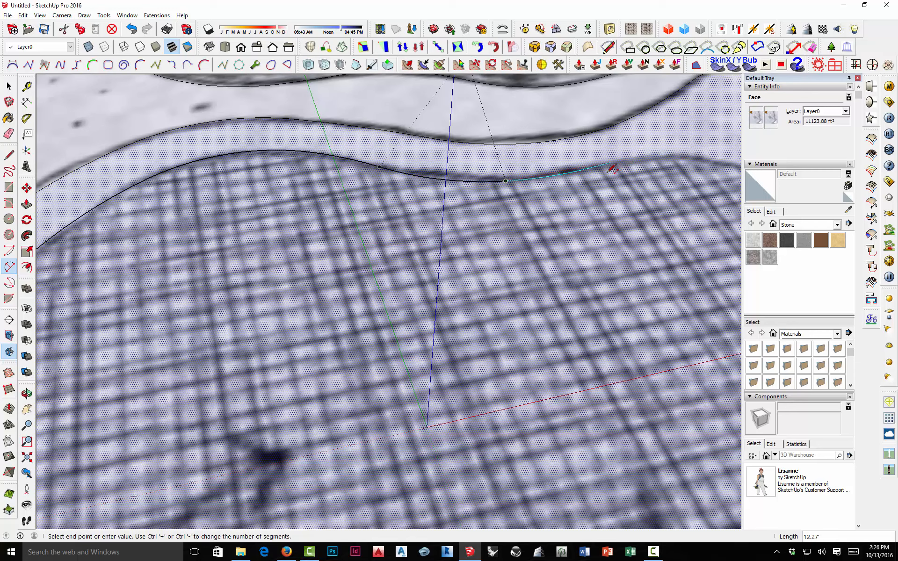
pyautogui.scroll(1, 604, 172)
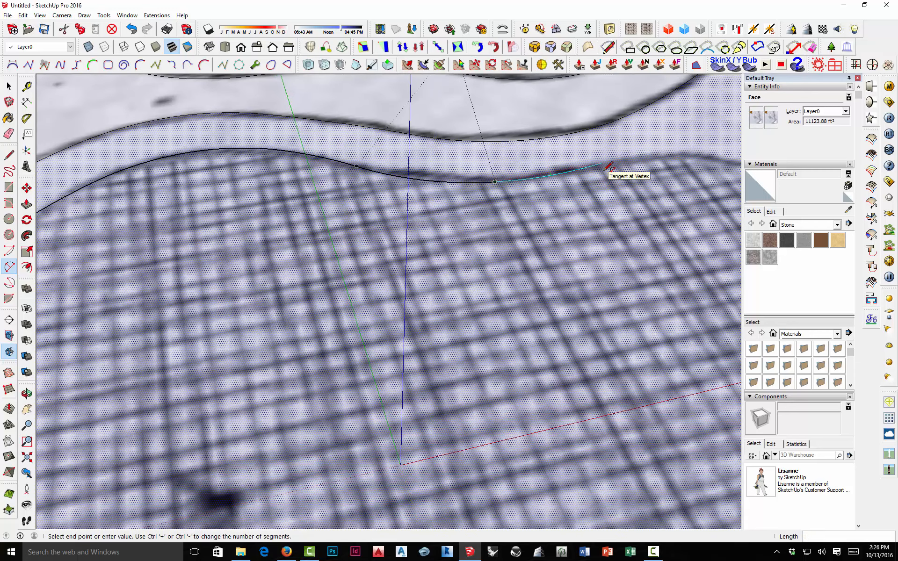
pyautogui.scroll(-3, 538, 175)
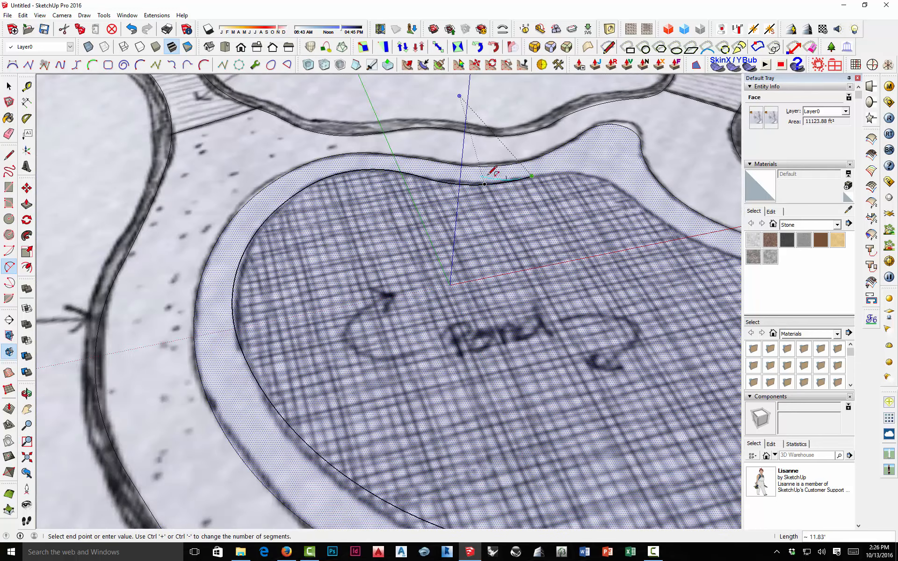
# Trace the pond's rounded bulge below the border's protruding tip and the concave edge beyond it with two tangent arcs.
pyautogui.doubleClick(645, 208)
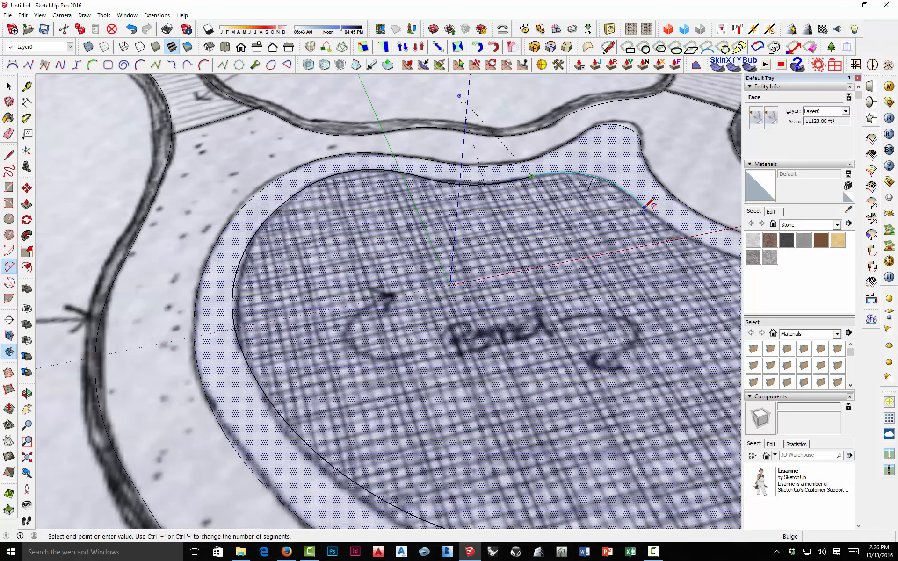
pyautogui.moveTo(599, 216); pyautogui.dragTo(383, 218, button='middle')
pyautogui.click(427, 211)
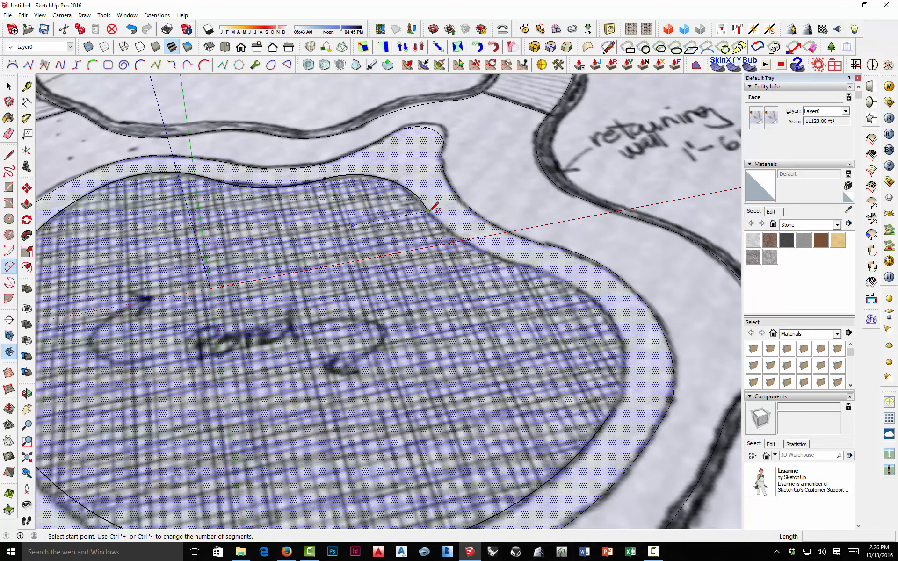
pyautogui.click(495, 257)
pyautogui.click(499, 260)
pyautogui.click(494, 257)
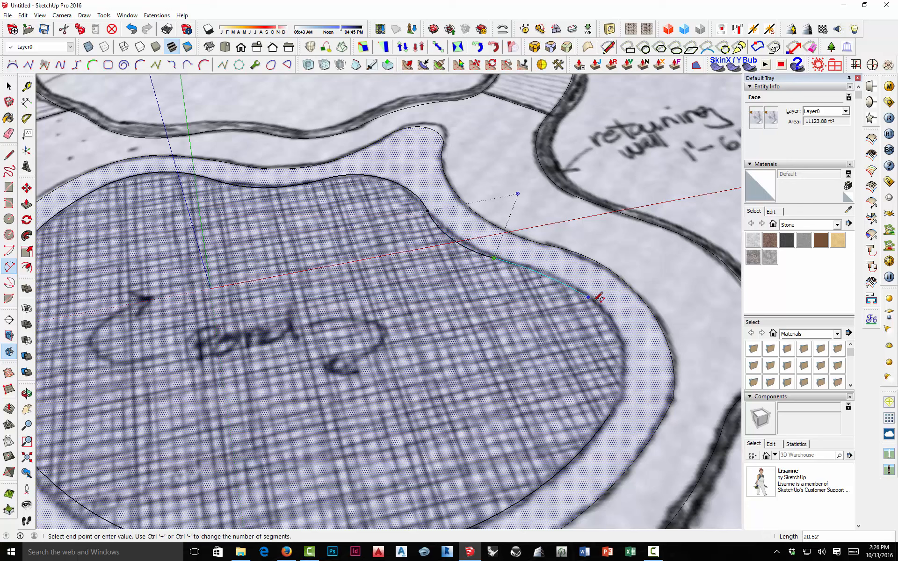
# Close the pond outline with three tangent arcs, the last about 14.3' long and joining the start of the mound-side arc.
pyautogui.click(595, 303)
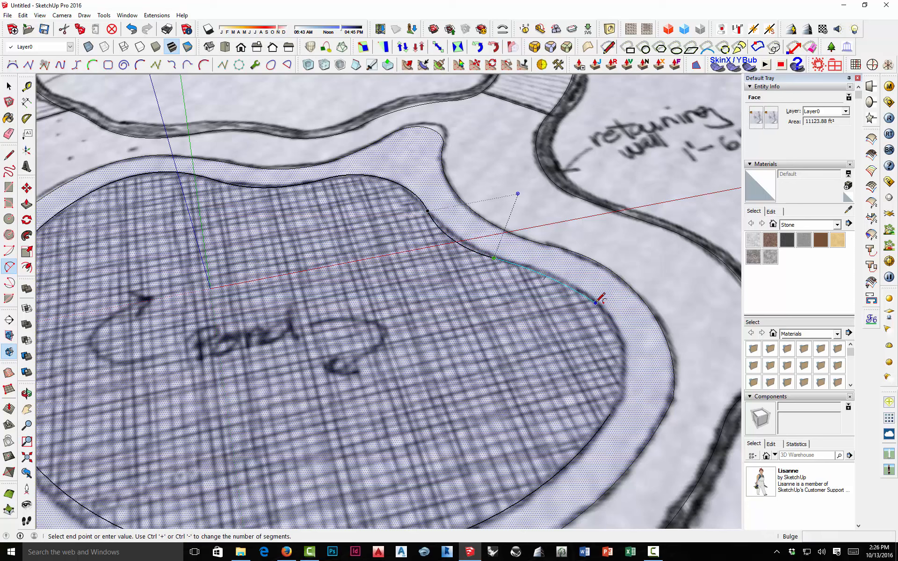
pyautogui.click(599, 304)
pyautogui.click(596, 303)
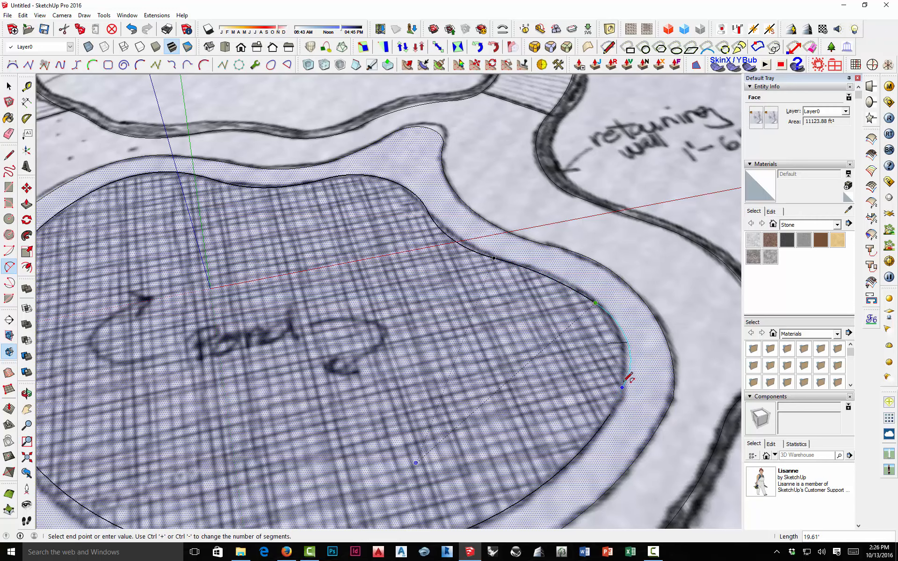
pyautogui.scroll(2, 627, 366)
pyautogui.moveTo(627, 367); pyautogui.dragTo(697, 328, button='middle')
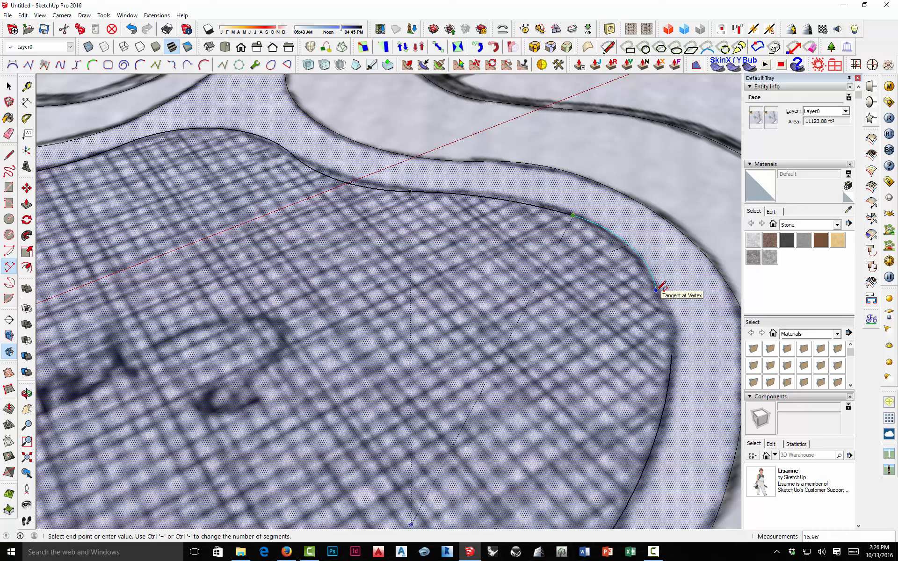
pyautogui.doubleClick(645, 270)
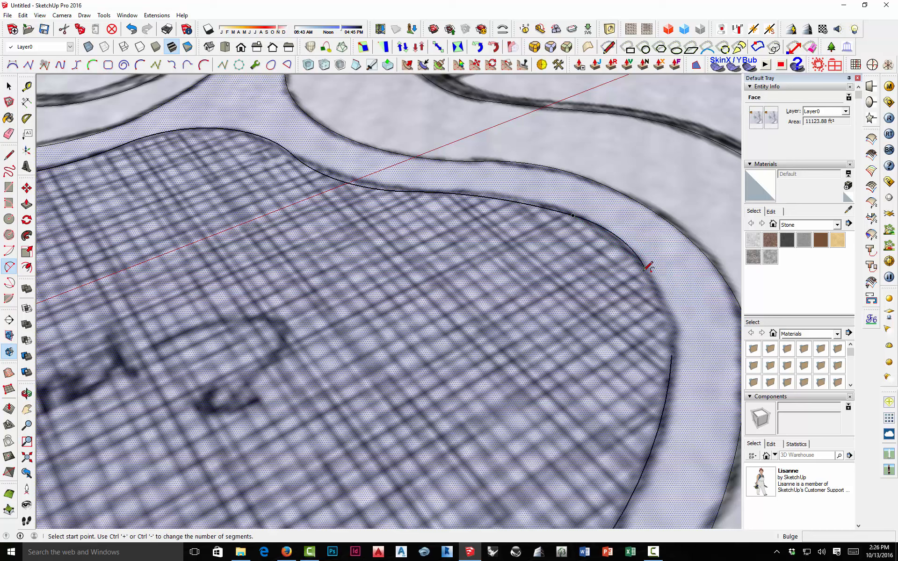
pyautogui.click(643, 267)
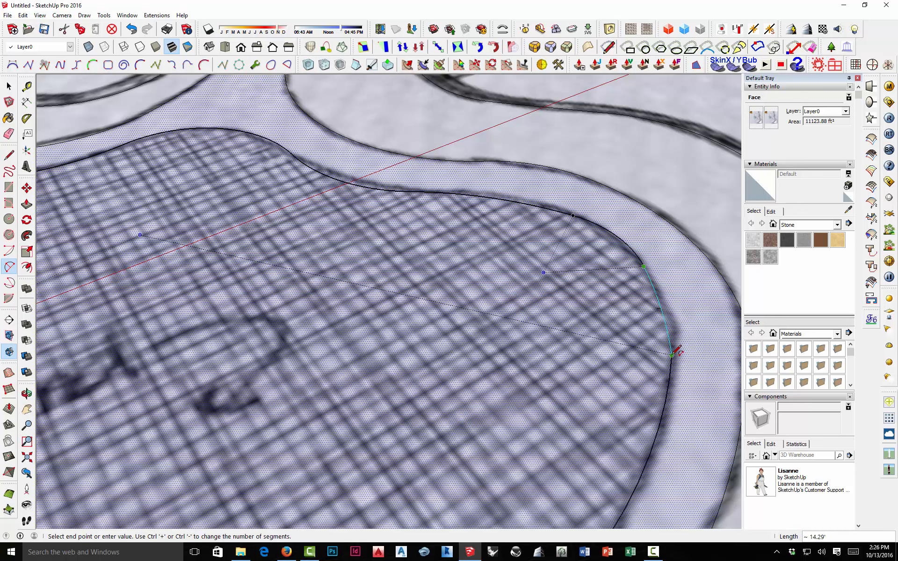
pyautogui.press('Escape')
# Select the pond area to check that it is a separate face from its border.
pyautogui.scroll(-6, 673, 351)
pyautogui.press('space')
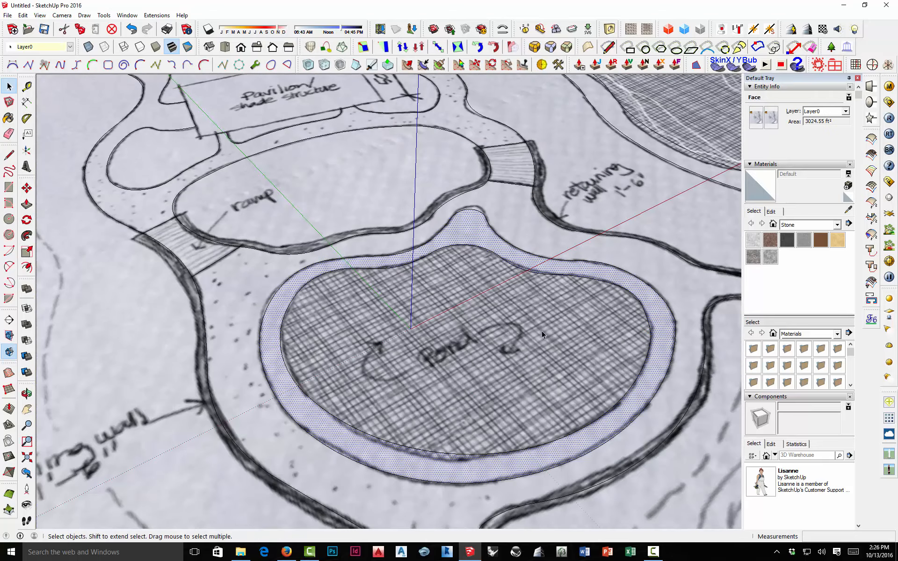
pyautogui.click(512, 328)
pyautogui.scroll(-7, 470, 318)
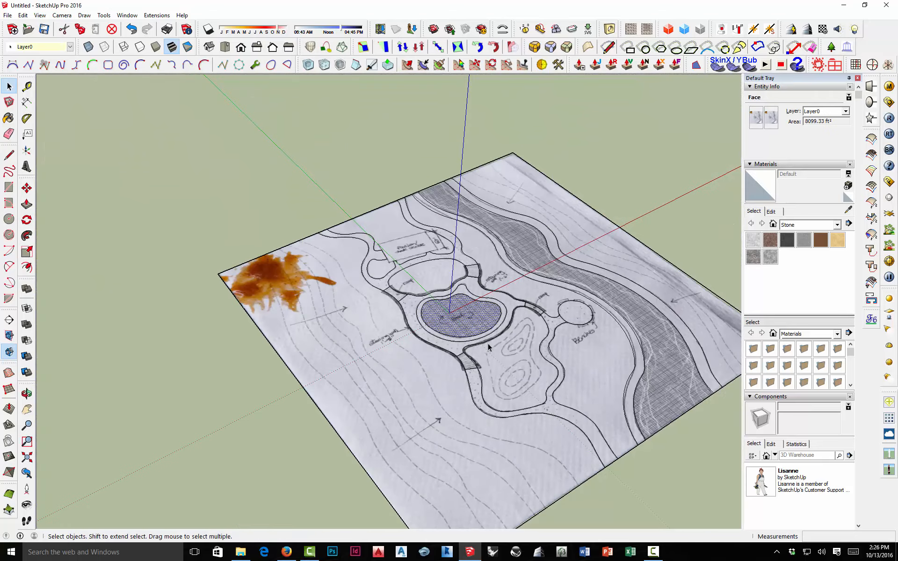
pyautogui.moveTo(530, 373); pyautogui.dragTo(427, 318, button='middle')
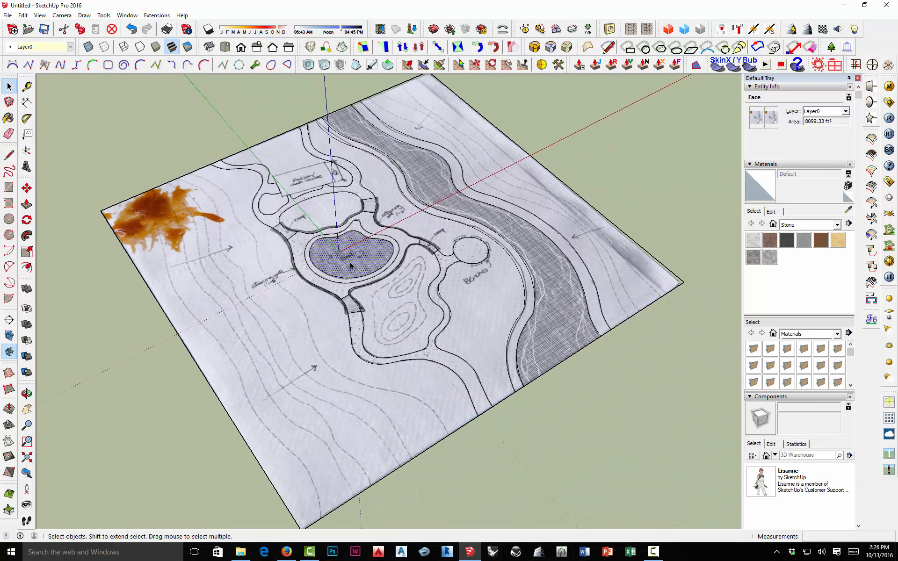
# Select the outer ground, mound area, pond, lawn, bench circle, far hillside and stream-side strip in turn to check their separate faces.
pyautogui.click(317, 303)
pyautogui.click(377, 301)
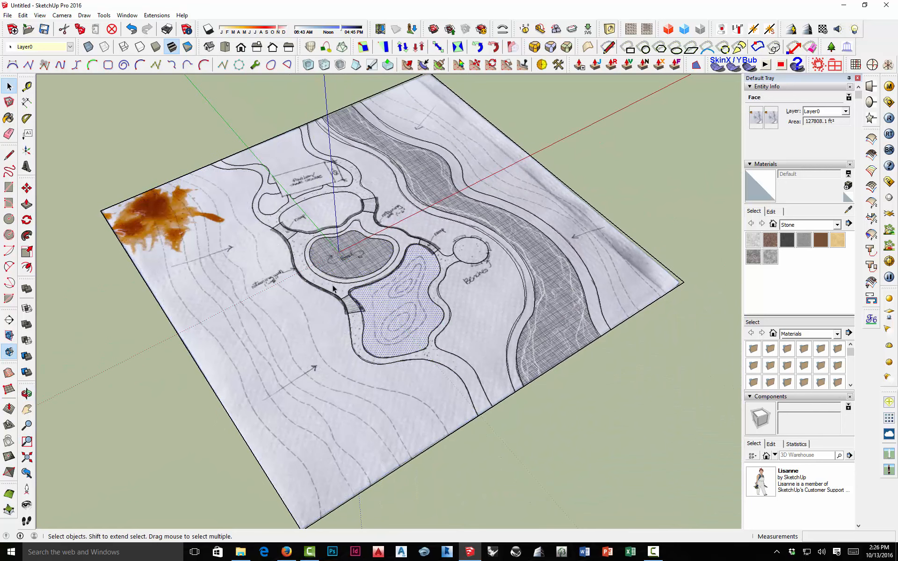
pyautogui.click(331, 285)
pyautogui.click(338, 267)
pyautogui.click(323, 218)
pyautogui.click(391, 211)
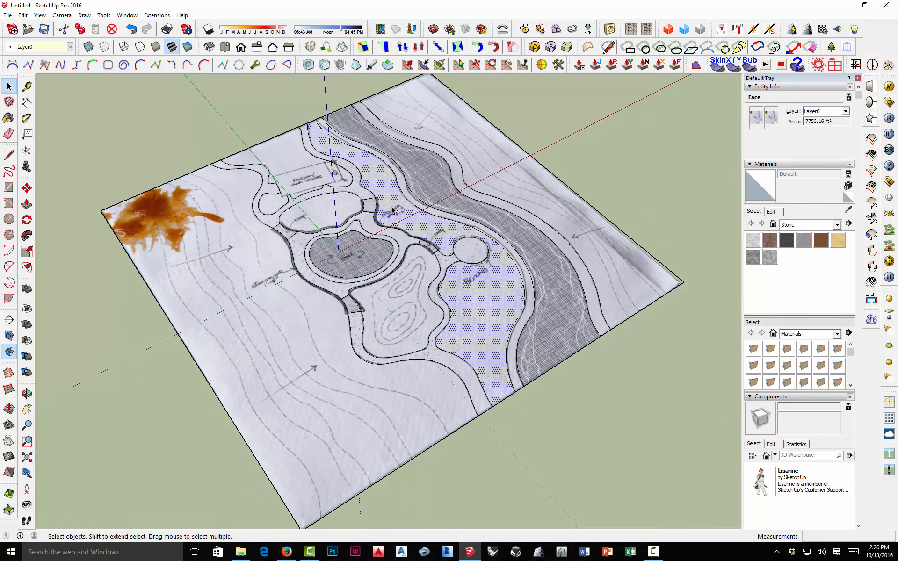
pyautogui.click(471, 253)
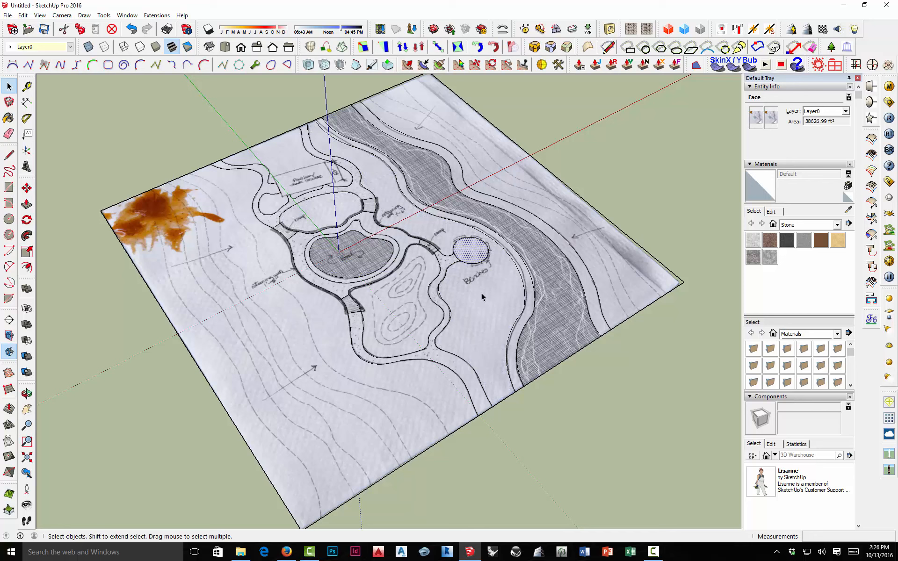
pyautogui.click(460, 370)
pyautogui.click(608, 302)
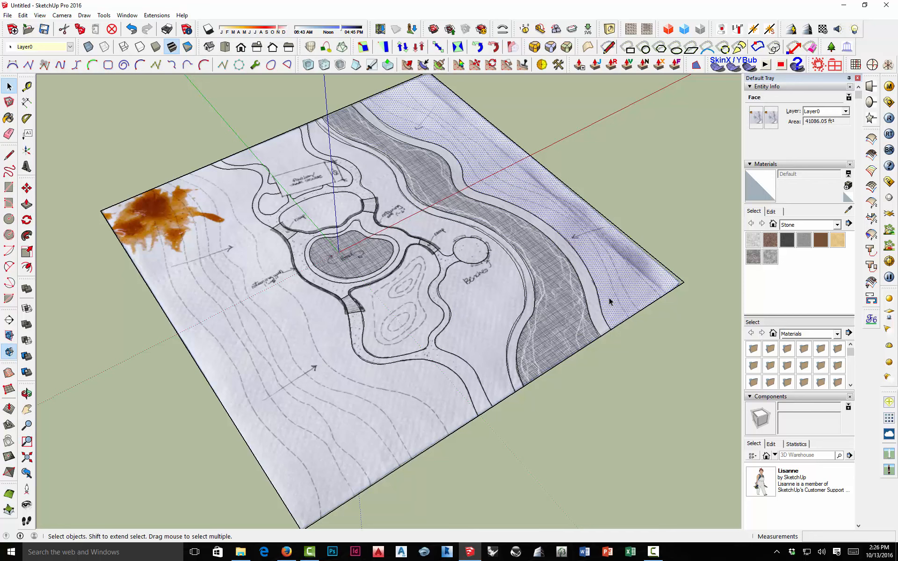
pyautogui.click(593, 302)
pyautogui.moveTo(599, 345); pyautogui.dragTo(238, 297, button='middle')
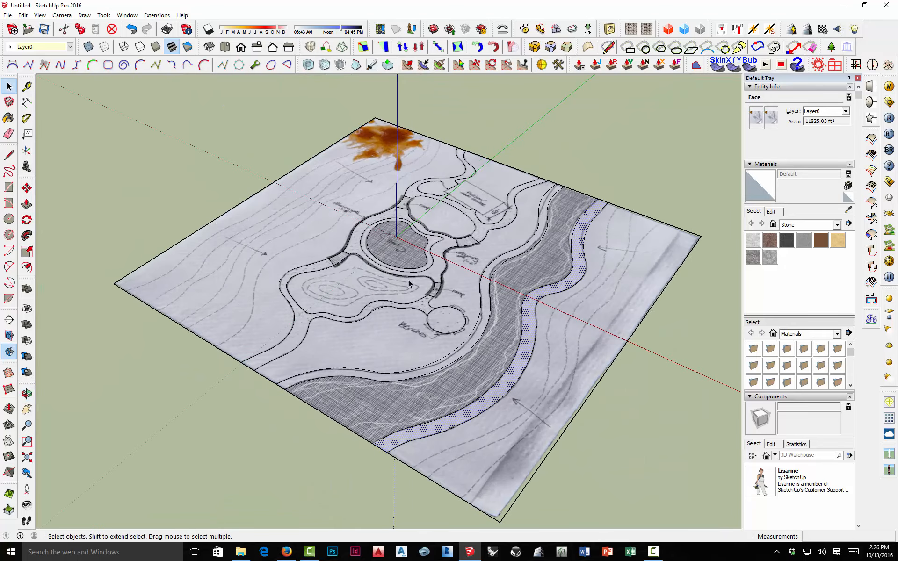
pyautogui.scroll(-3, 409, 283)
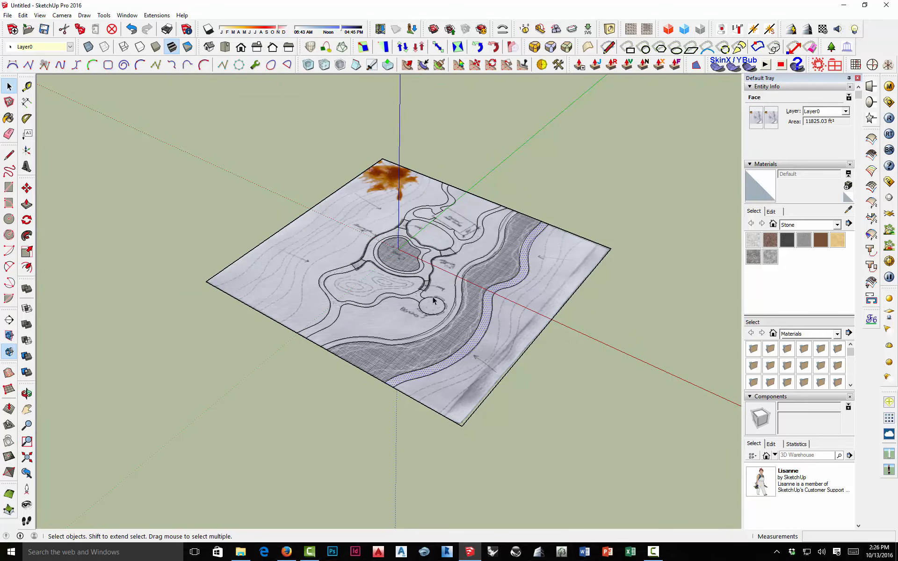
pyautogui.scroll(3, 433, 301)
pyautogui.scroll(-3, 439, 304)
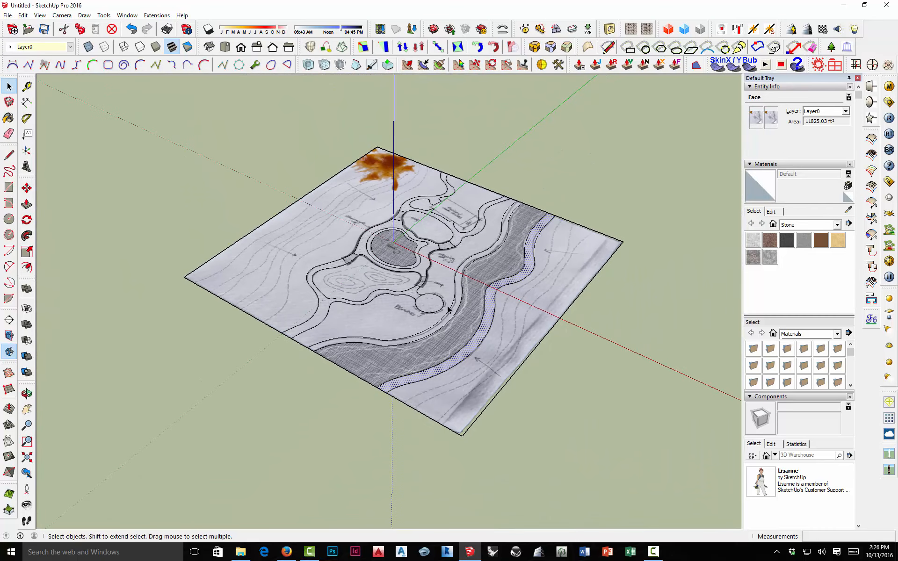